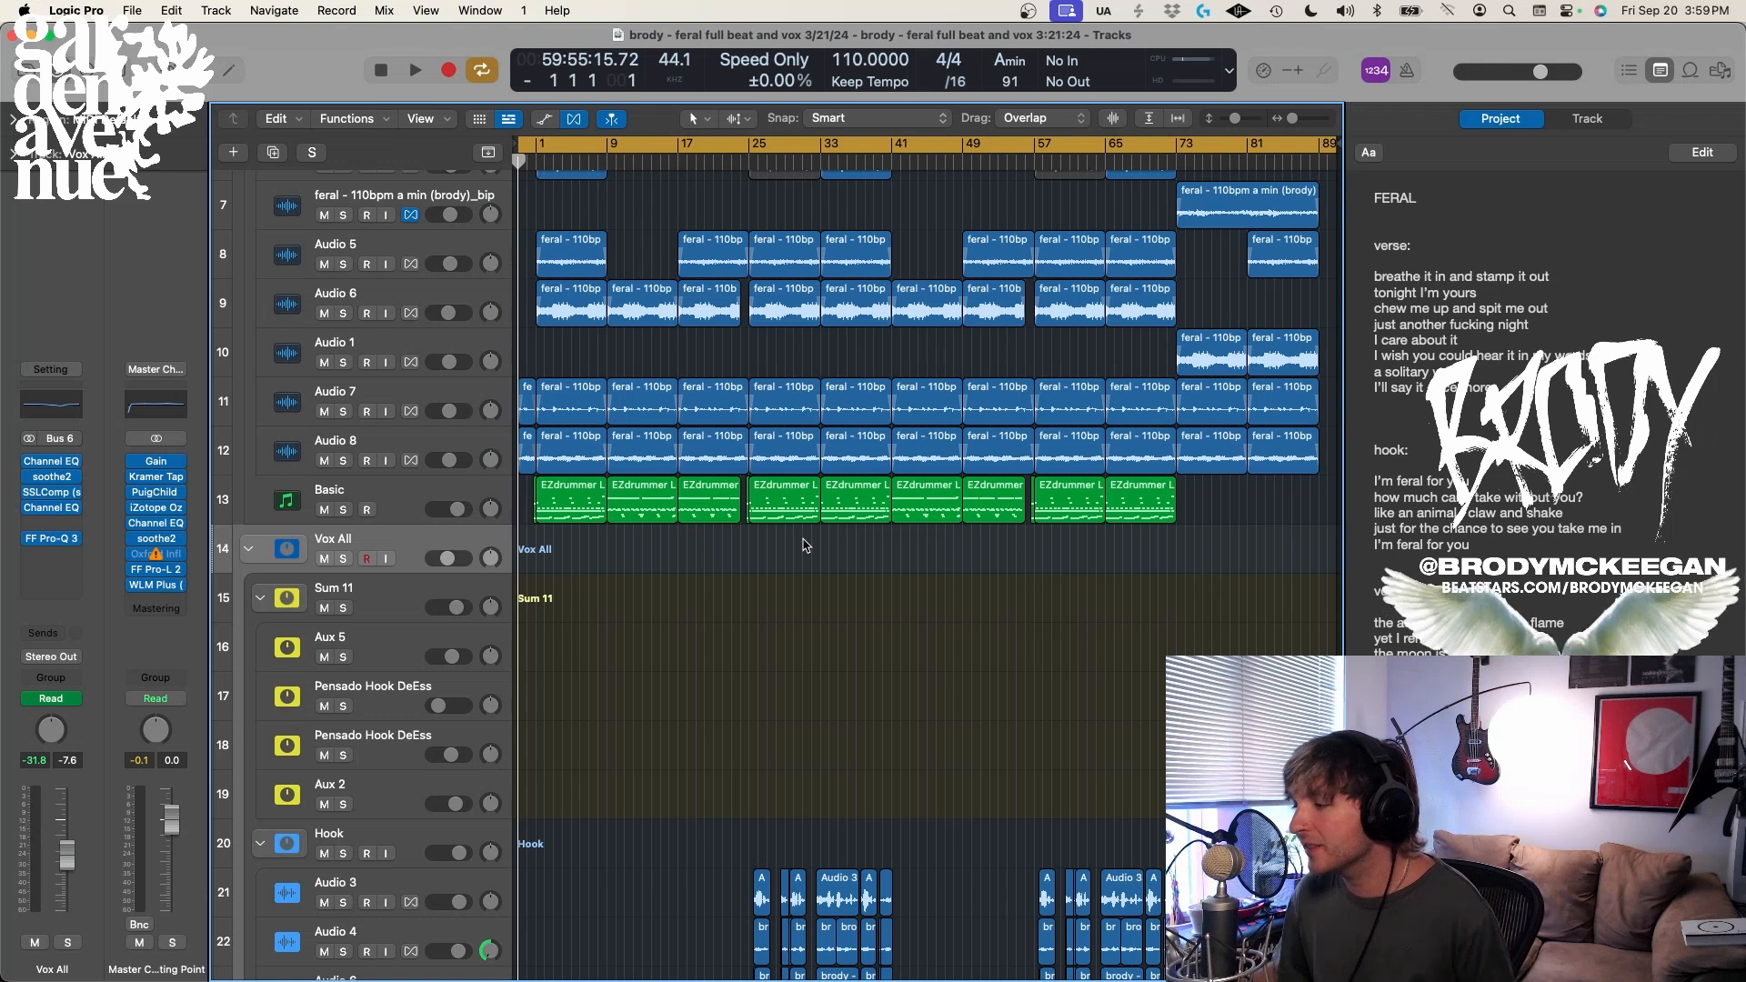
- Look over the whole song arrangement, from the beat loop tracks down to the hook and verse vocal tracks
{"action": "key", "text": "super+Up"}
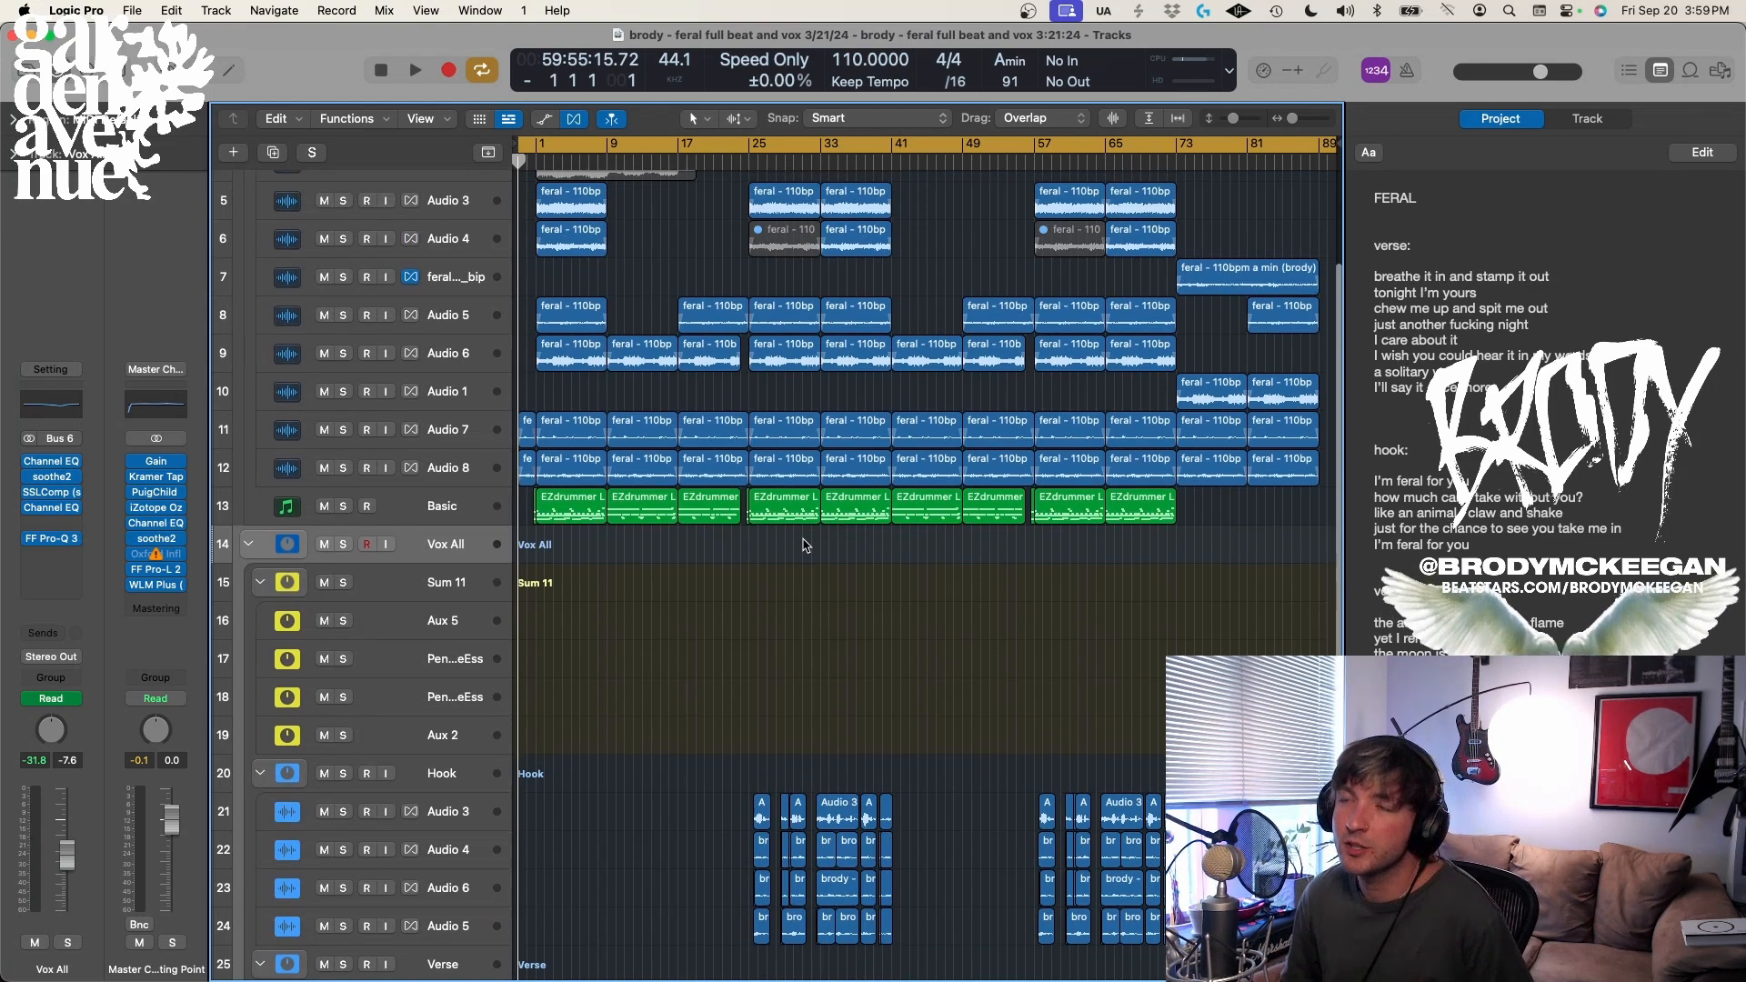
{"action": "scroll", "coordinate": [804, 545], "scroll_direction": "up", "scroll_amount": 4}
{"action": "scroll", "coordinate": [756, 672], "scroll_direction": "down", "scroll_amount": 3}
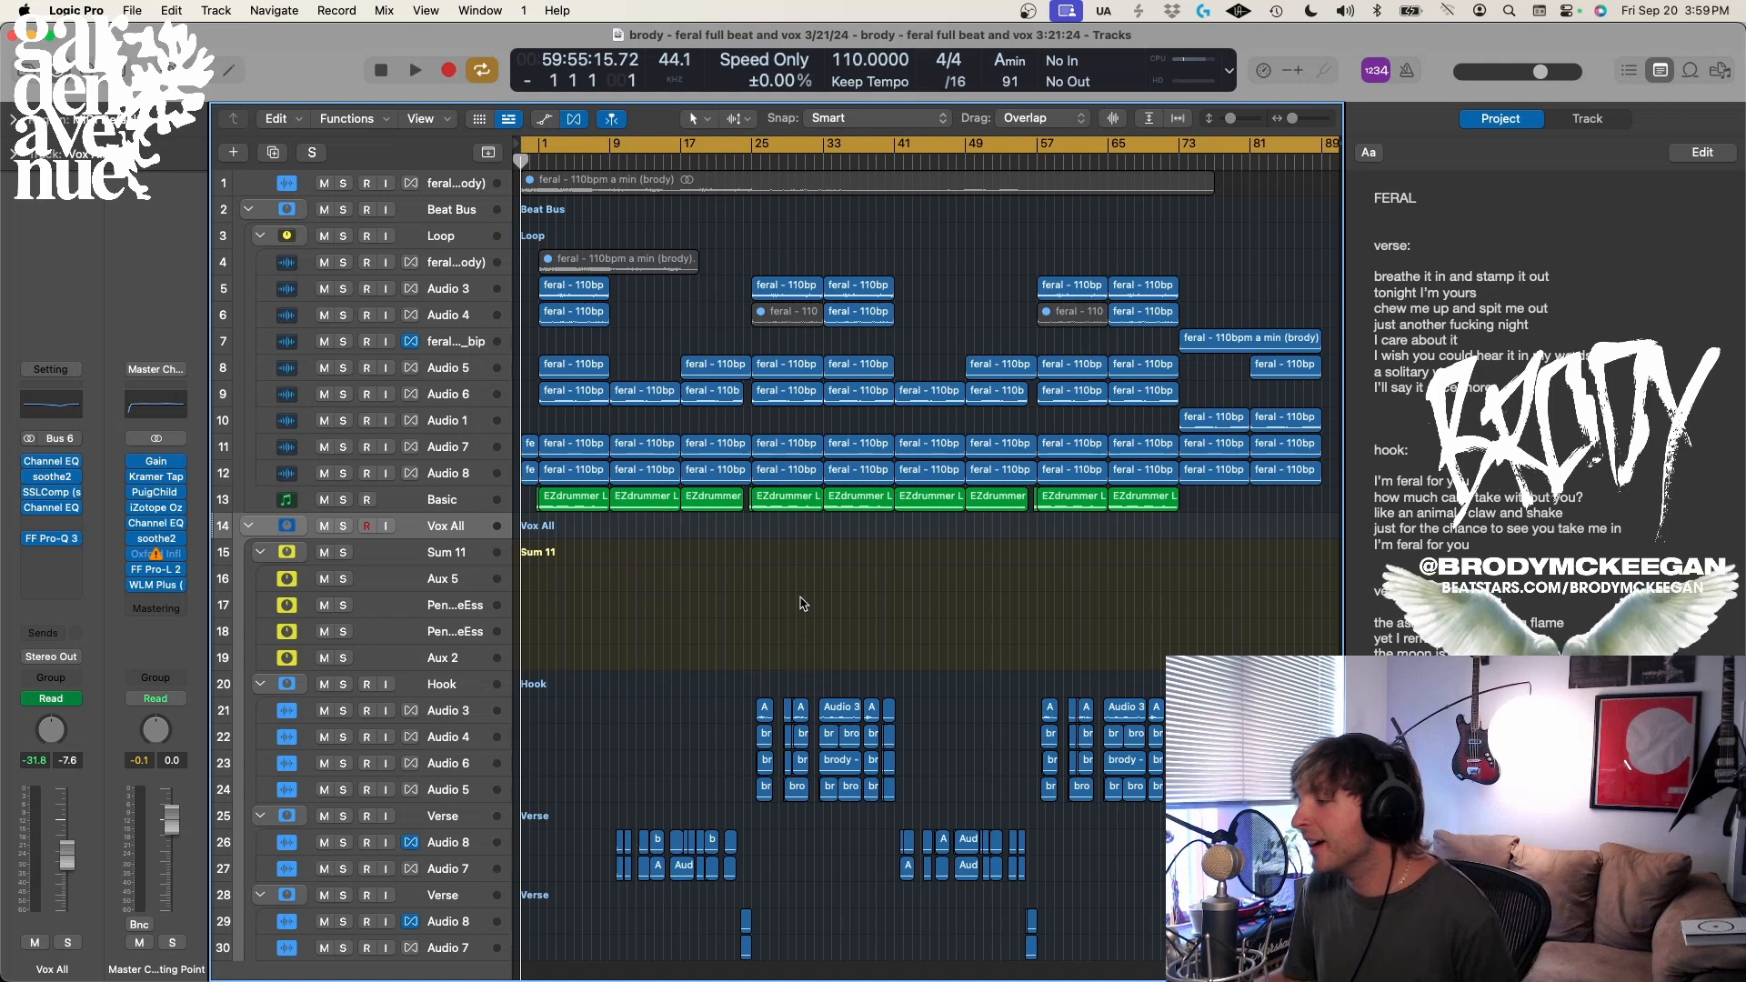
{"action": "scroll", "coordinate": [803, 604], "scroll_direction": "down", "scroll_amount": 3}
{"action": "scroll", "coordinate": [803, 629], "scroll_direction": "up", "scroll_amount": 2}
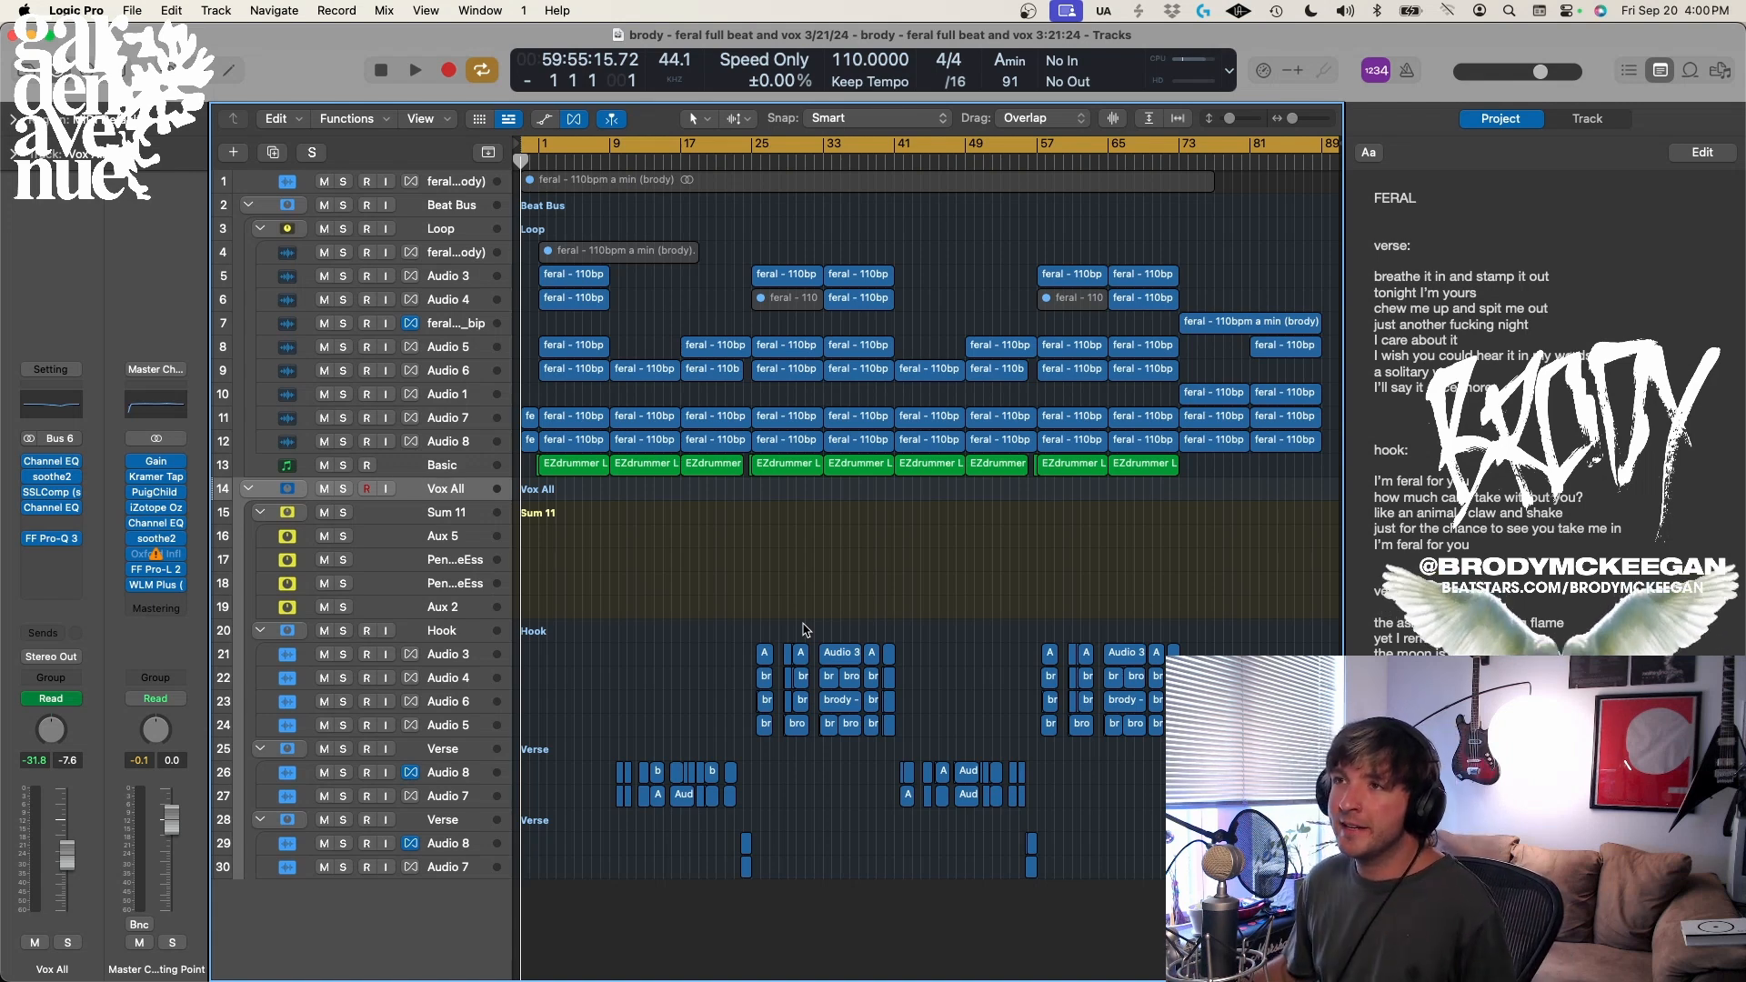
{"action": "scroll", "coordinate": [782, 561], "scroll_direction": "up", "scroll_amount": 2}
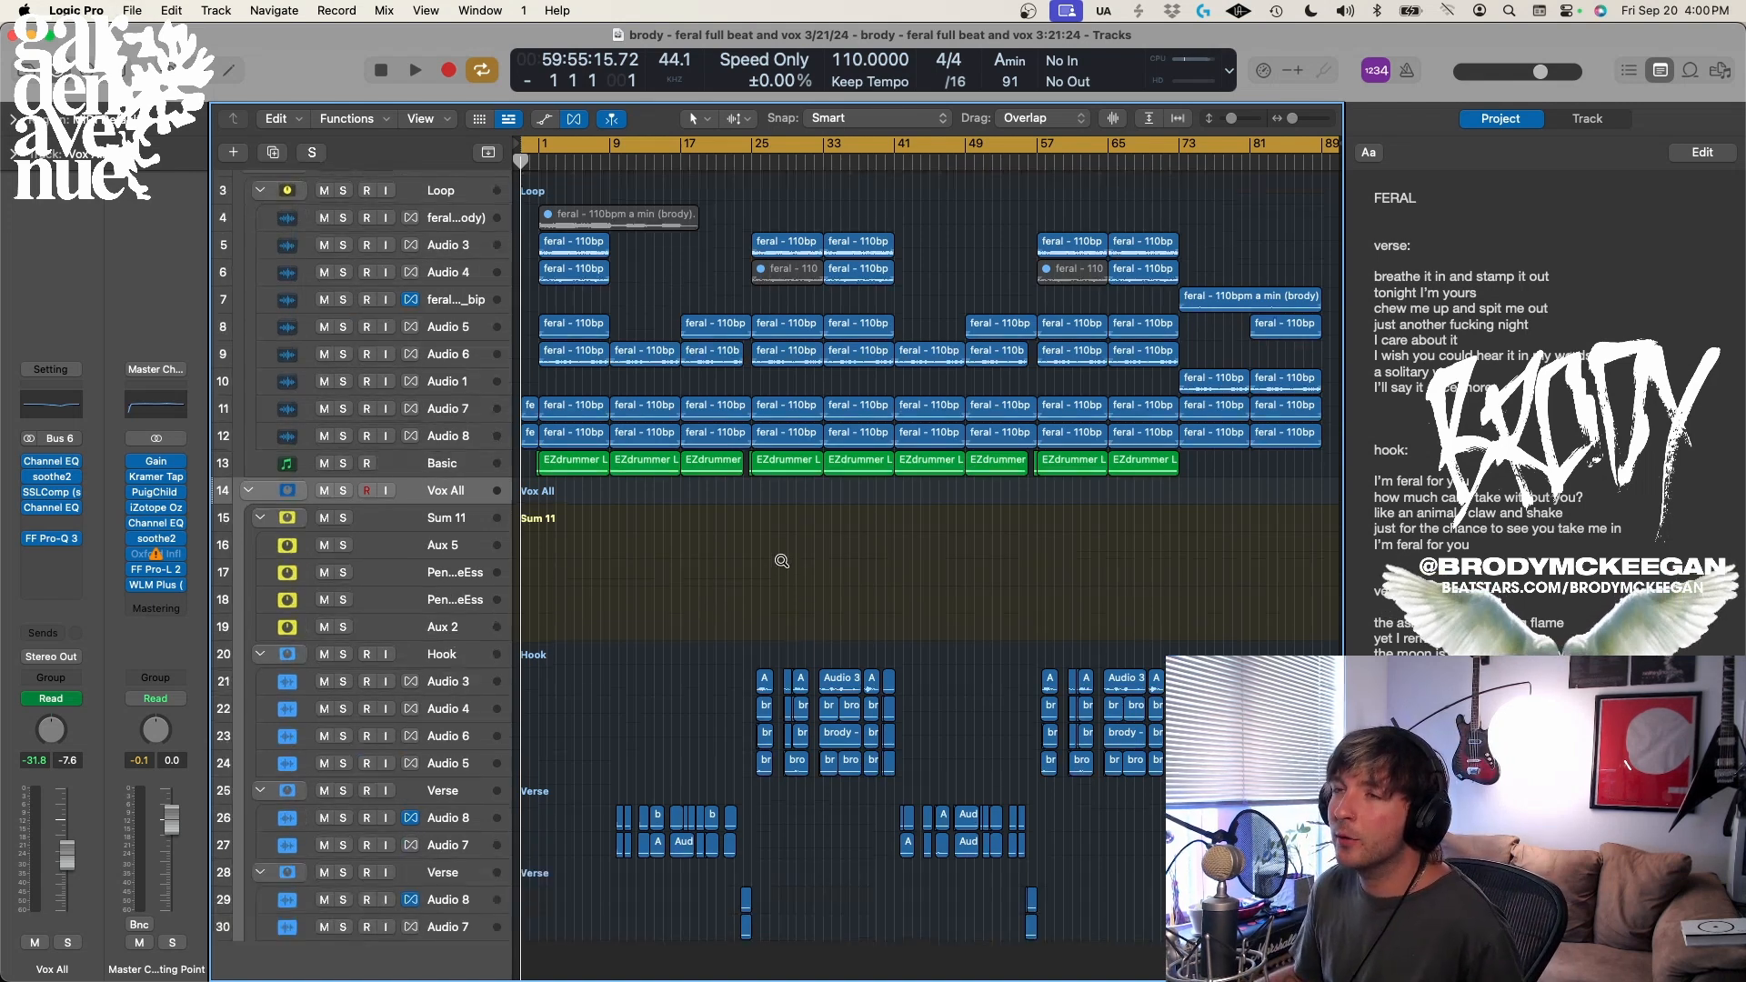
{"action": "scroll", "coordinate": [782, 561], "scroll_direction": "up", "scroll_amount": 1}
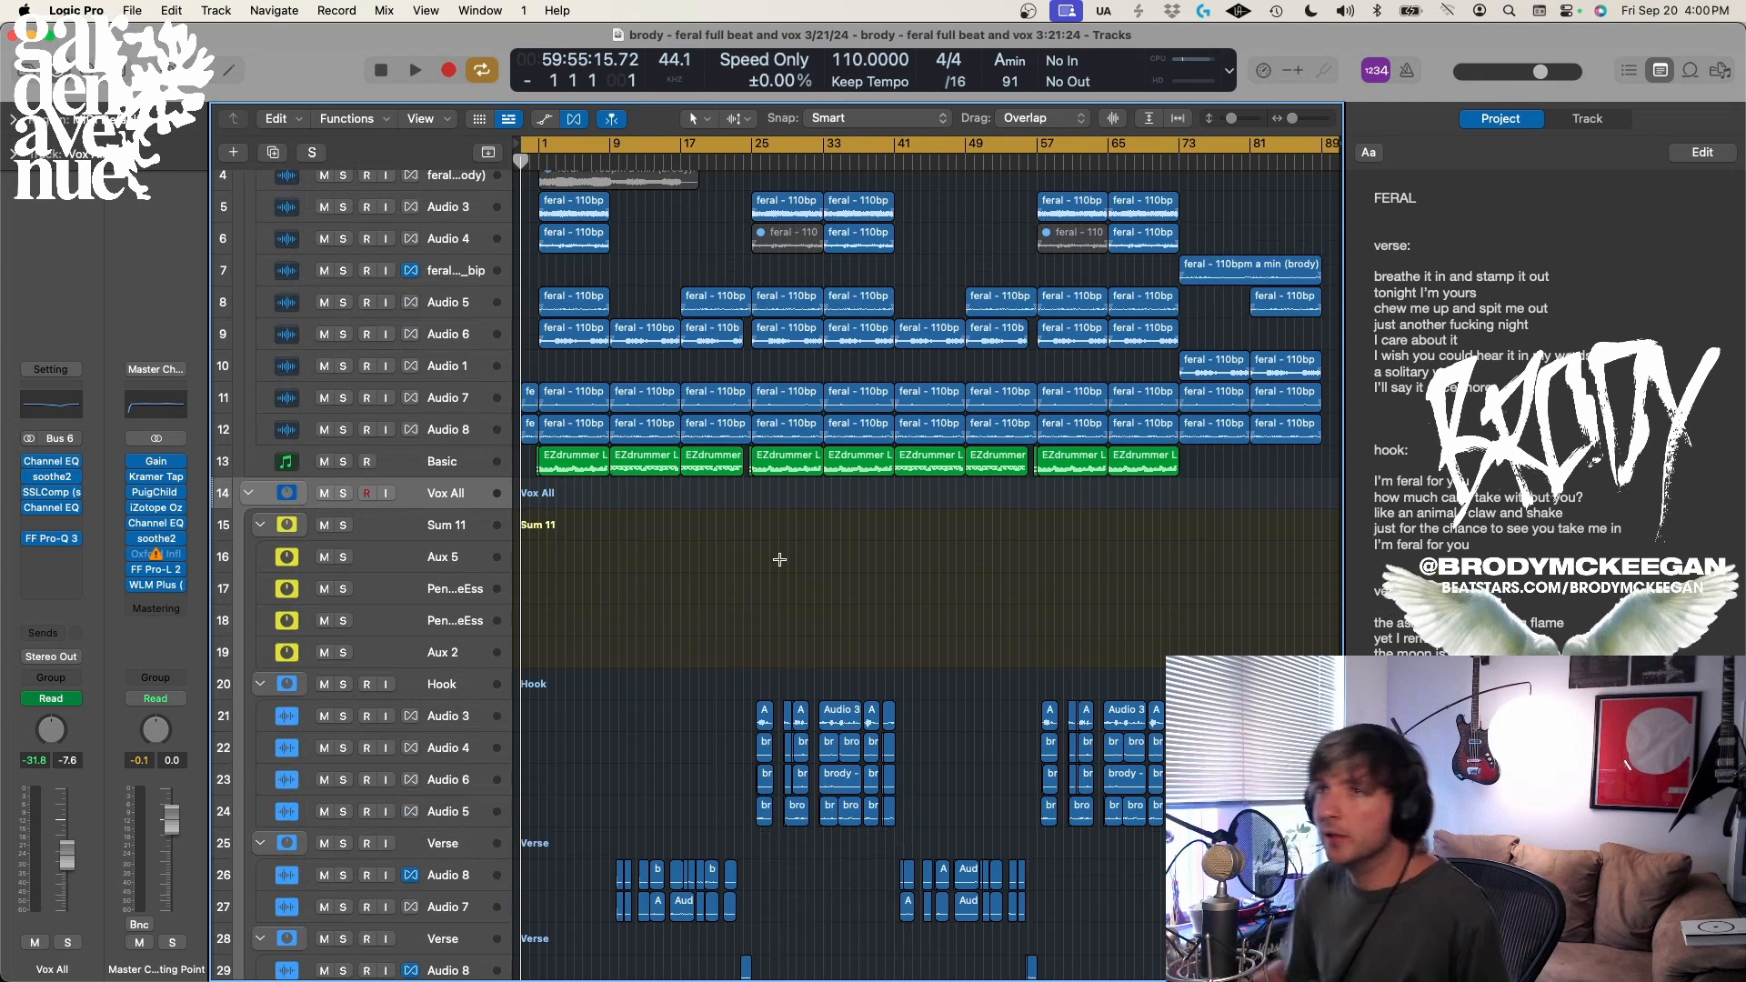
{"action": "scroll", "coordinate": [759, 582], "scroll_direction": "up", "scroll_amount": 3}
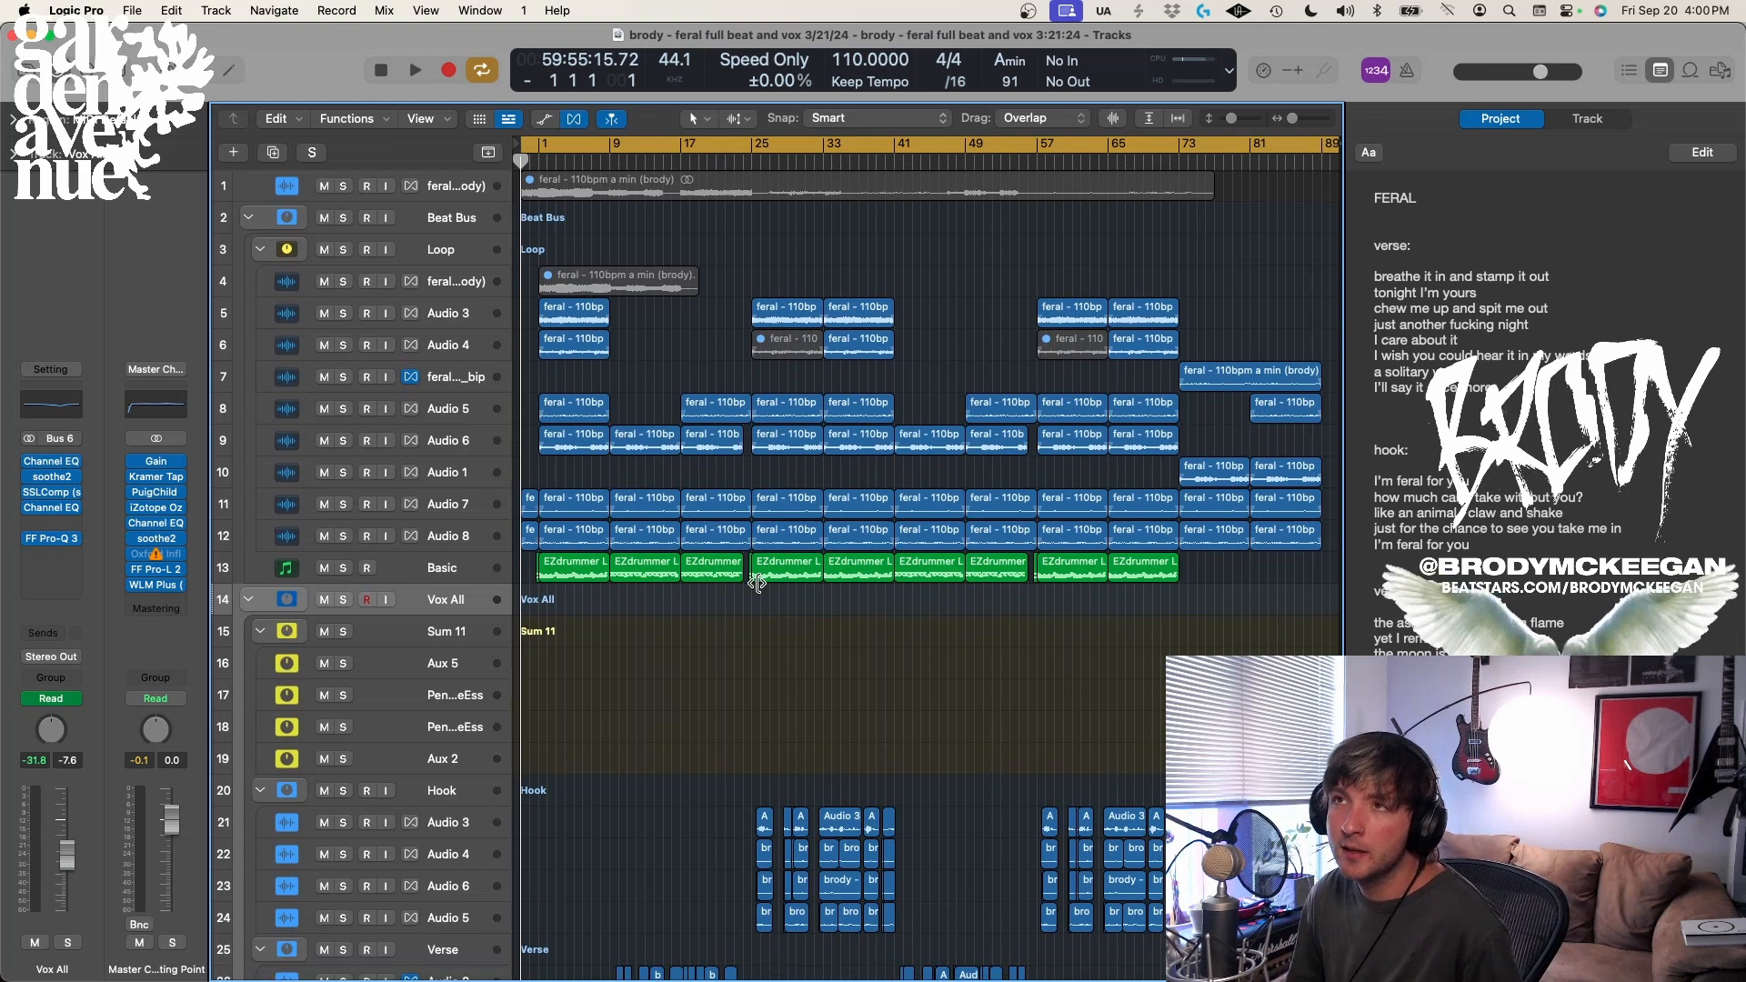
{"action": "key", "text": "super+Down"}
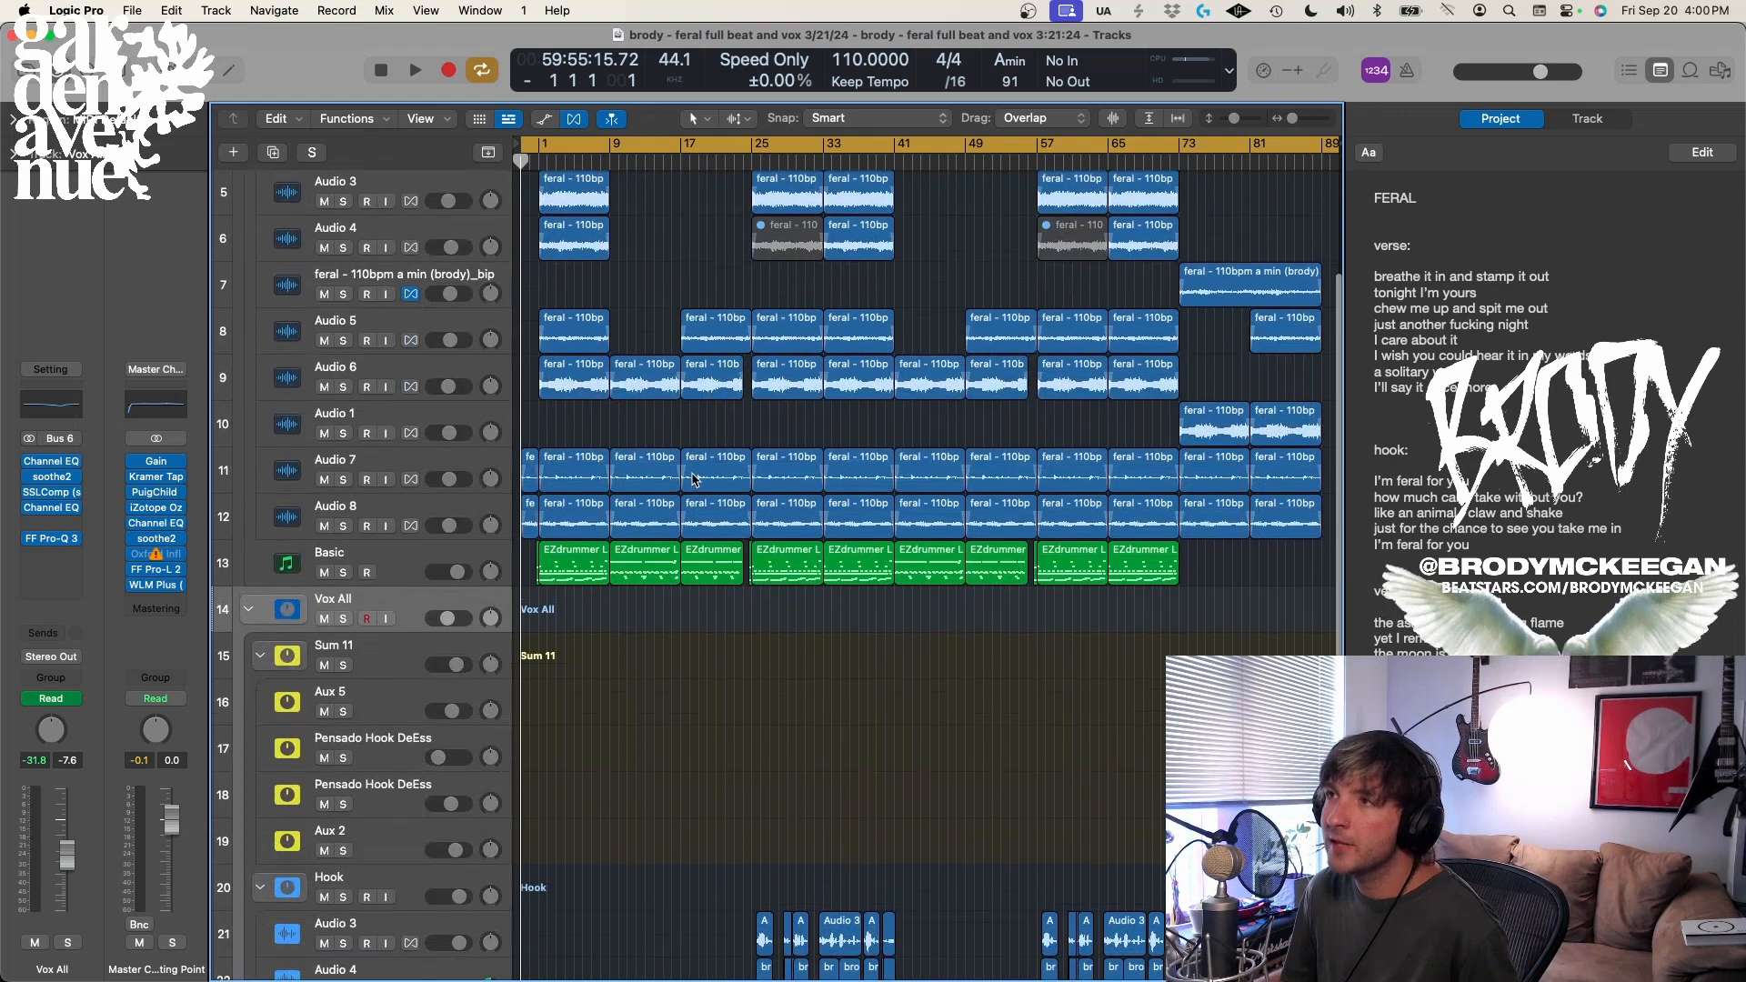
{"action": "scroll", "coordinate": [694, 479], "scroll_direction": "up", "scroll_amount": 4}
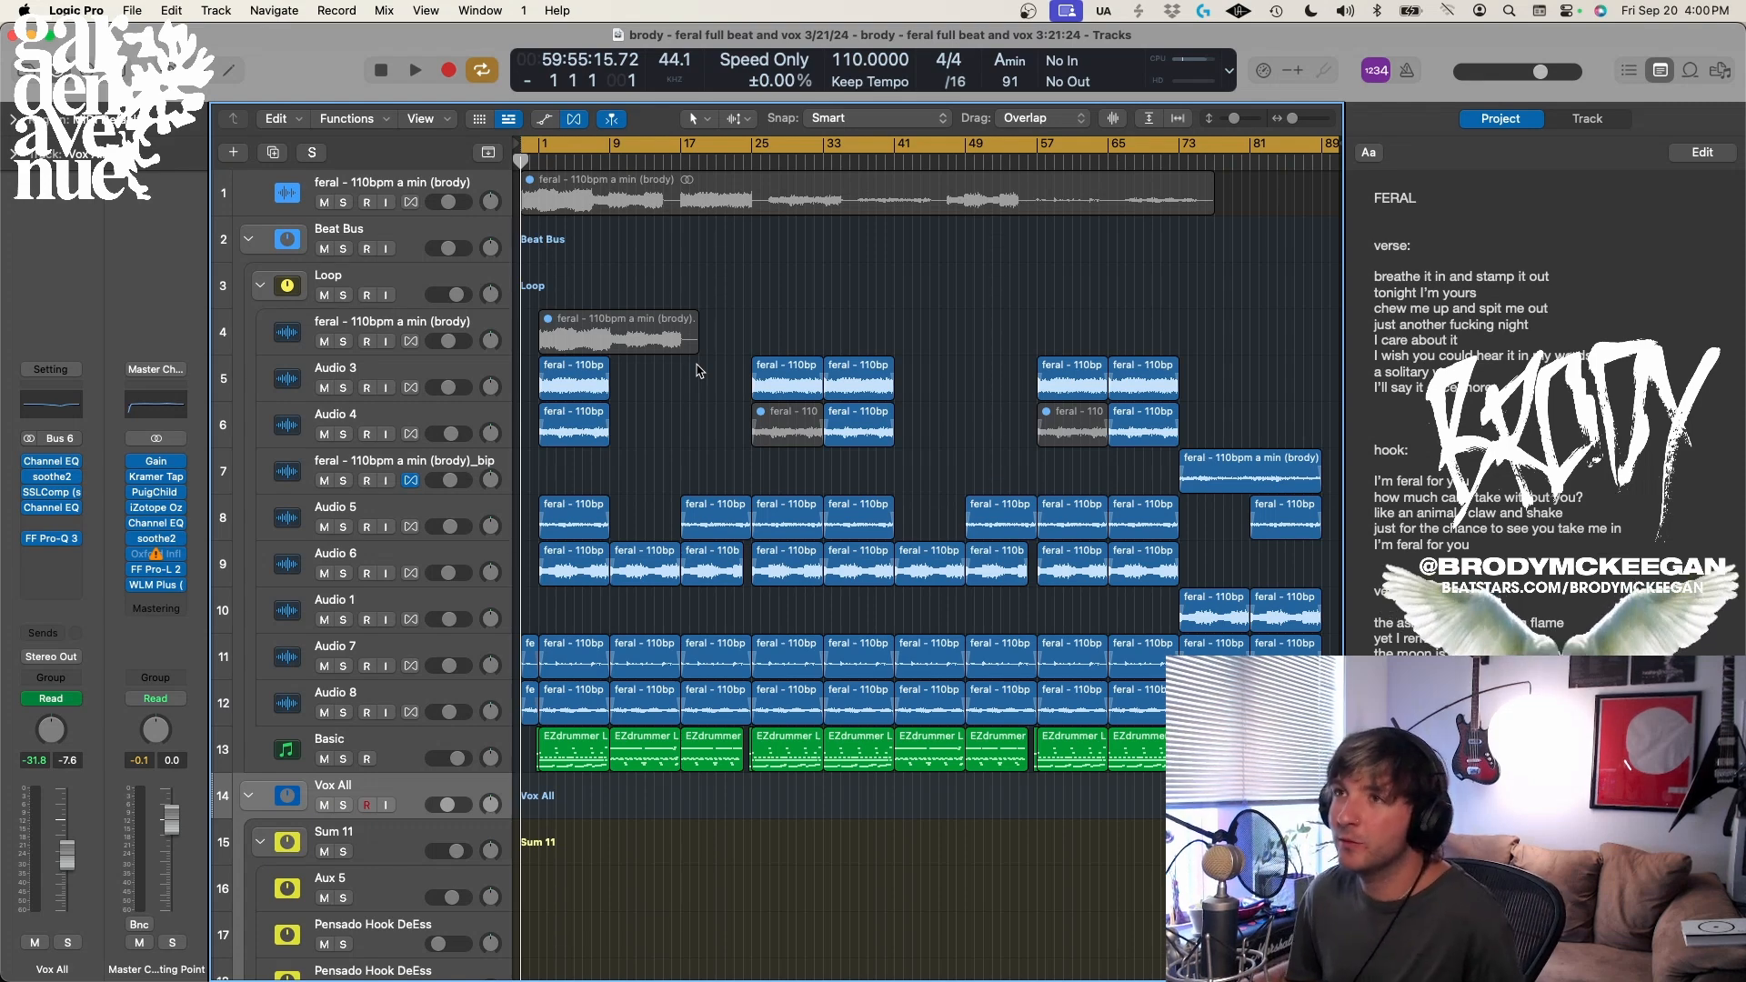
{"action": "scroll", "coordinate": [711, 446], "scroll_direction": "up", "scroll_amount": 5}
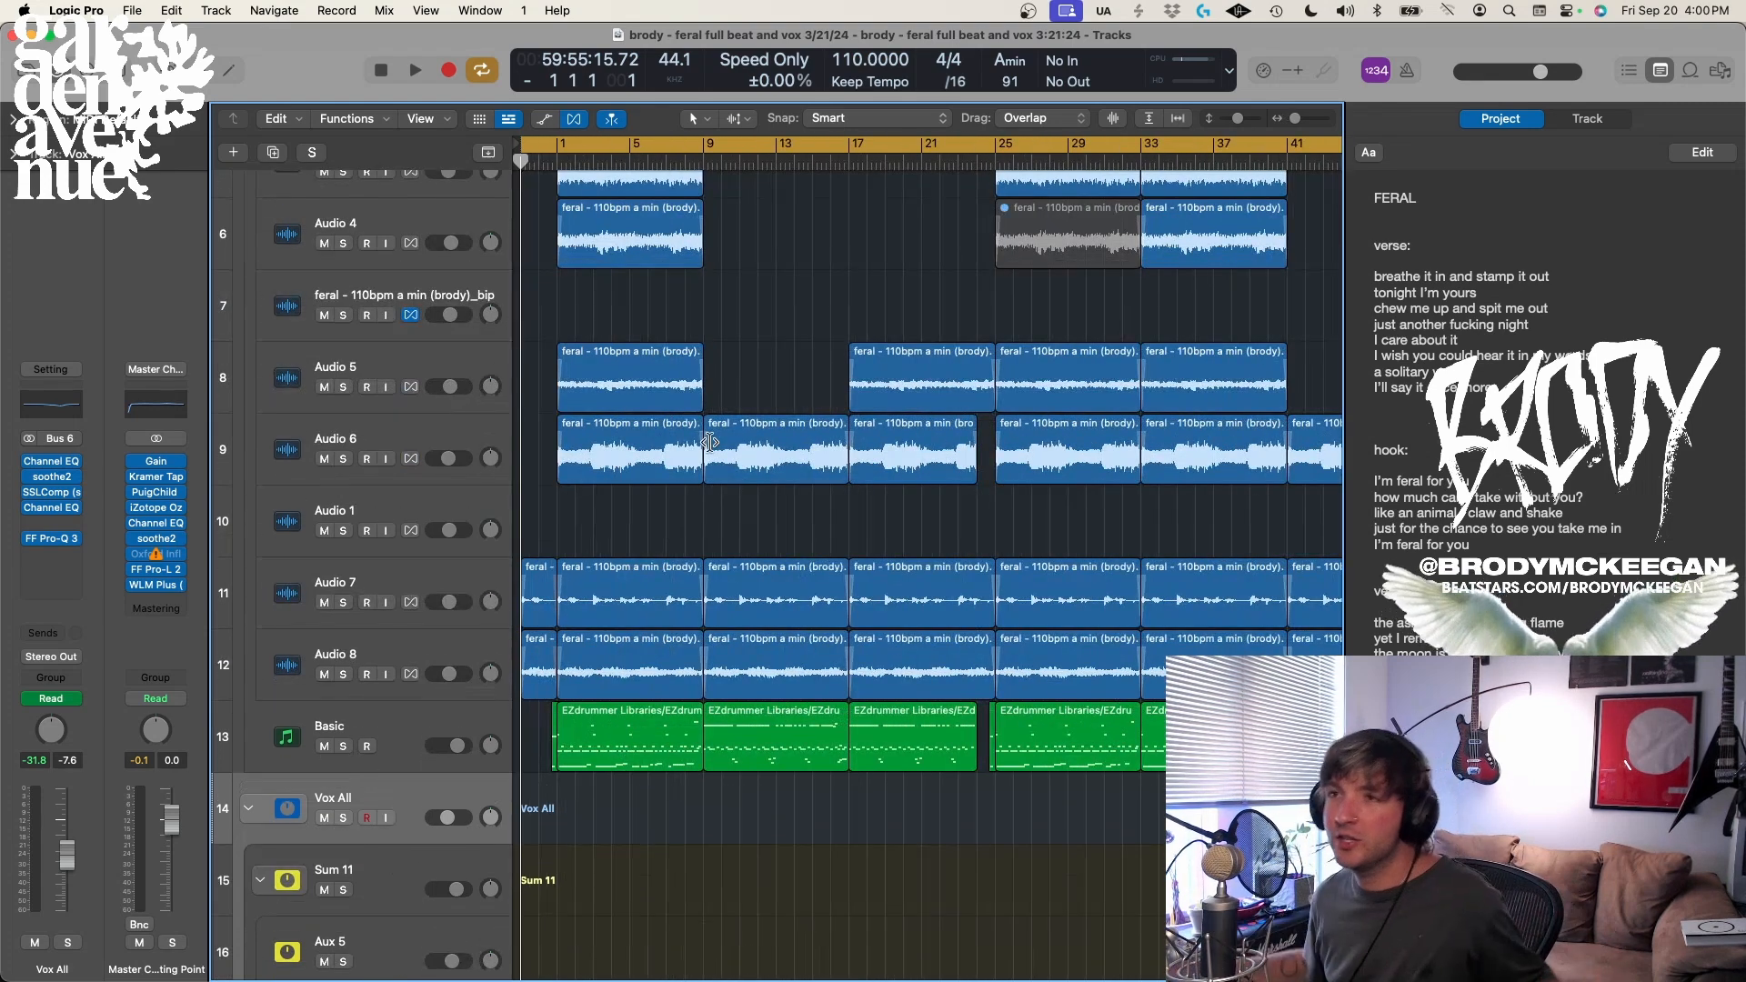
{"action": "scroll", "coordinate": [714, 427], "scroll_direction": "up", "scroll_amount": 4}
{"action": "scroll", "coordinate": [718, 403], "scroll_direction": "down", "scroll_amount": 5}
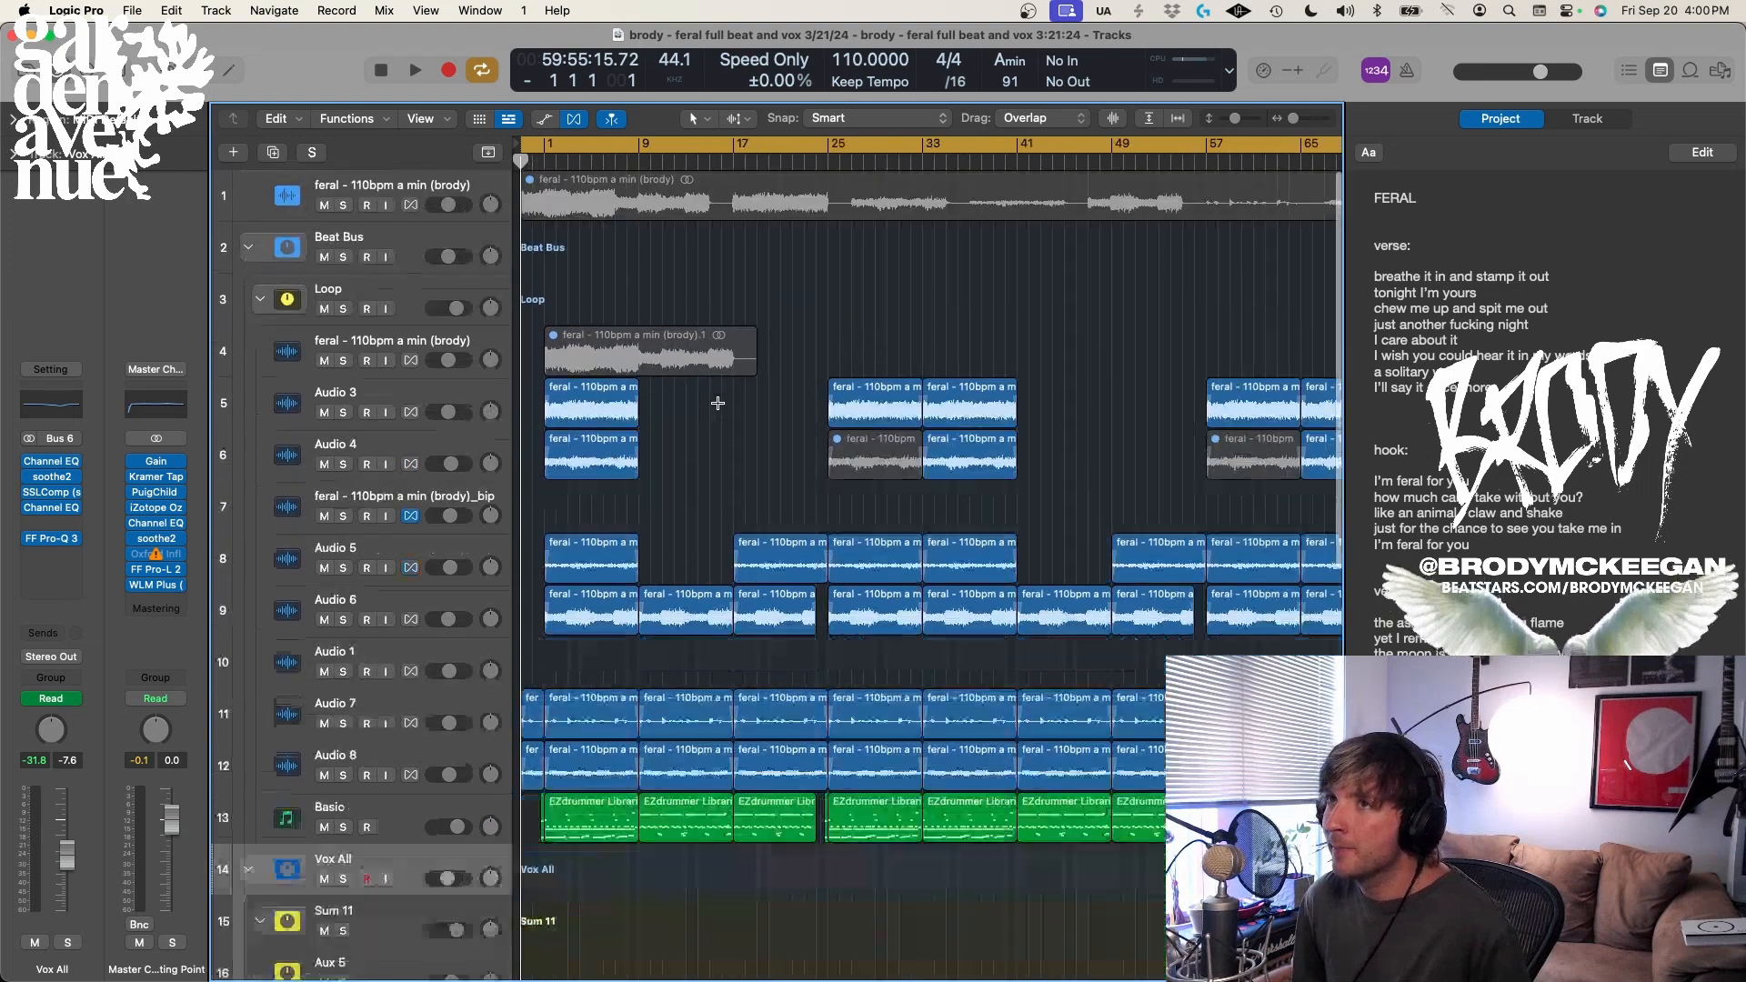
- Turn off cycle mode, solo the Audio 3 track, play it from the project start, stop playback and clear the solo
{"action": "left_click", "coordinate": [407, 364]}
{"action": "left_click", "coordinate": [407, 380]}
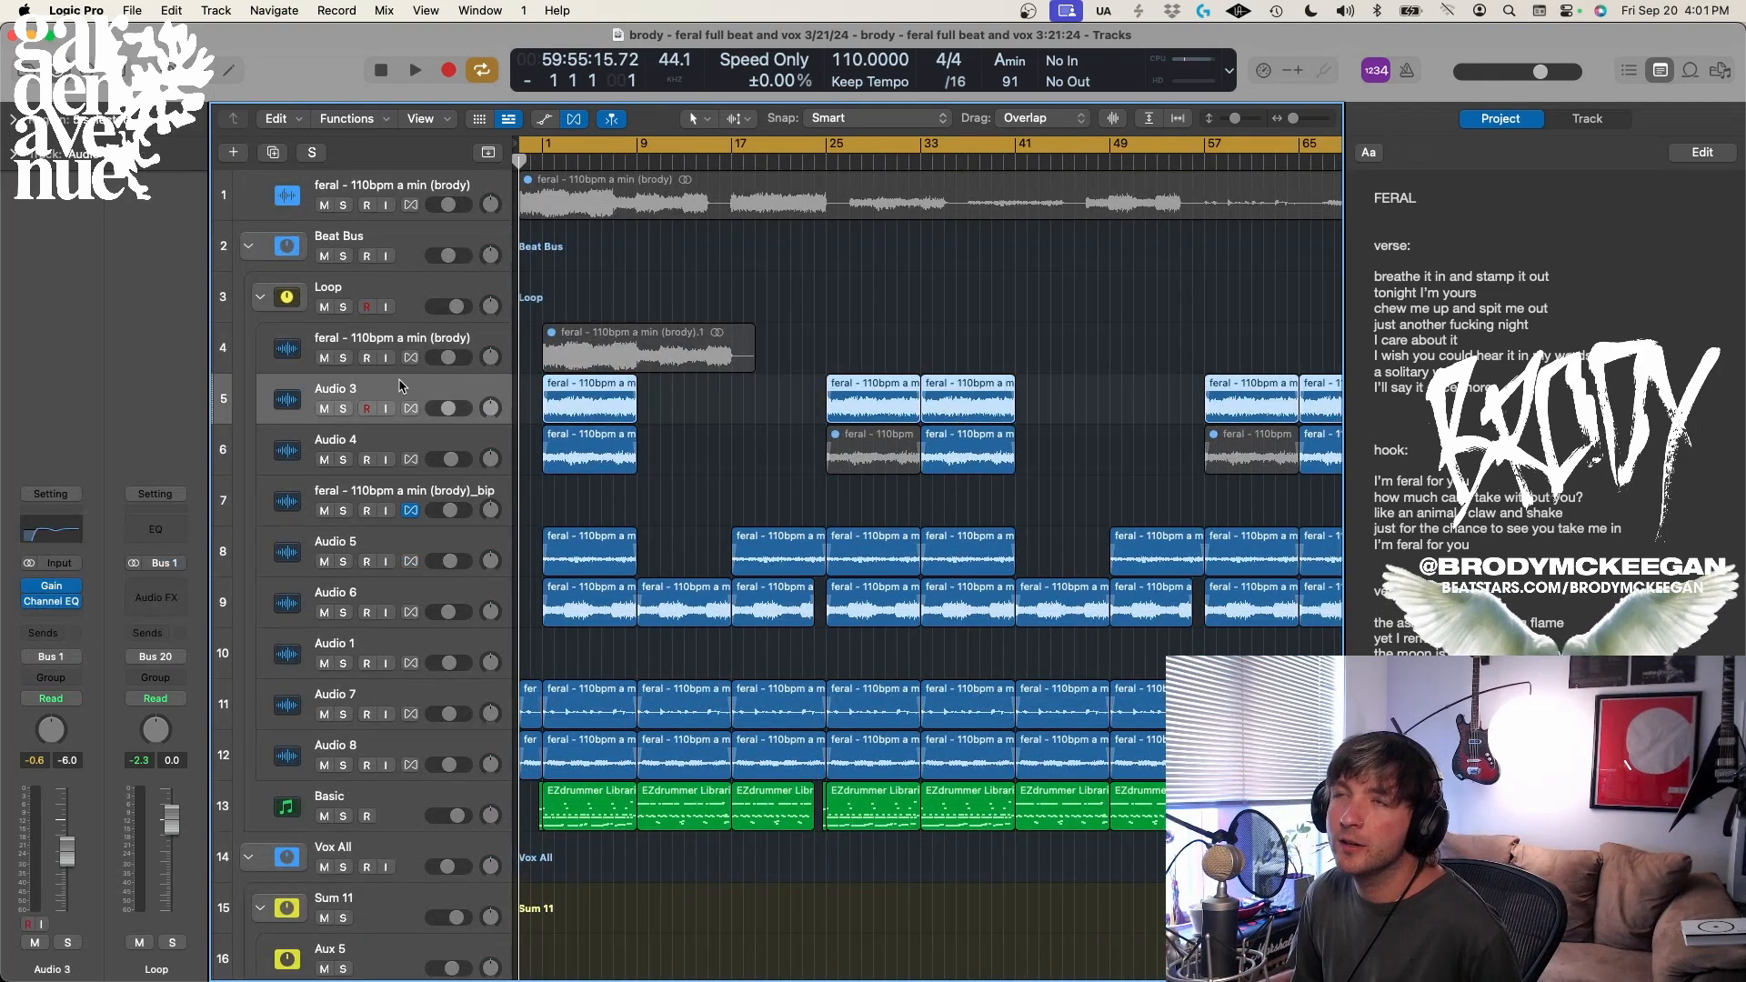
{"action": "key", "text": "c"}
{"action": "key", "text": "s"}
{"action": "key", "text": "Return"}
{"action": "key", "text": "space"}
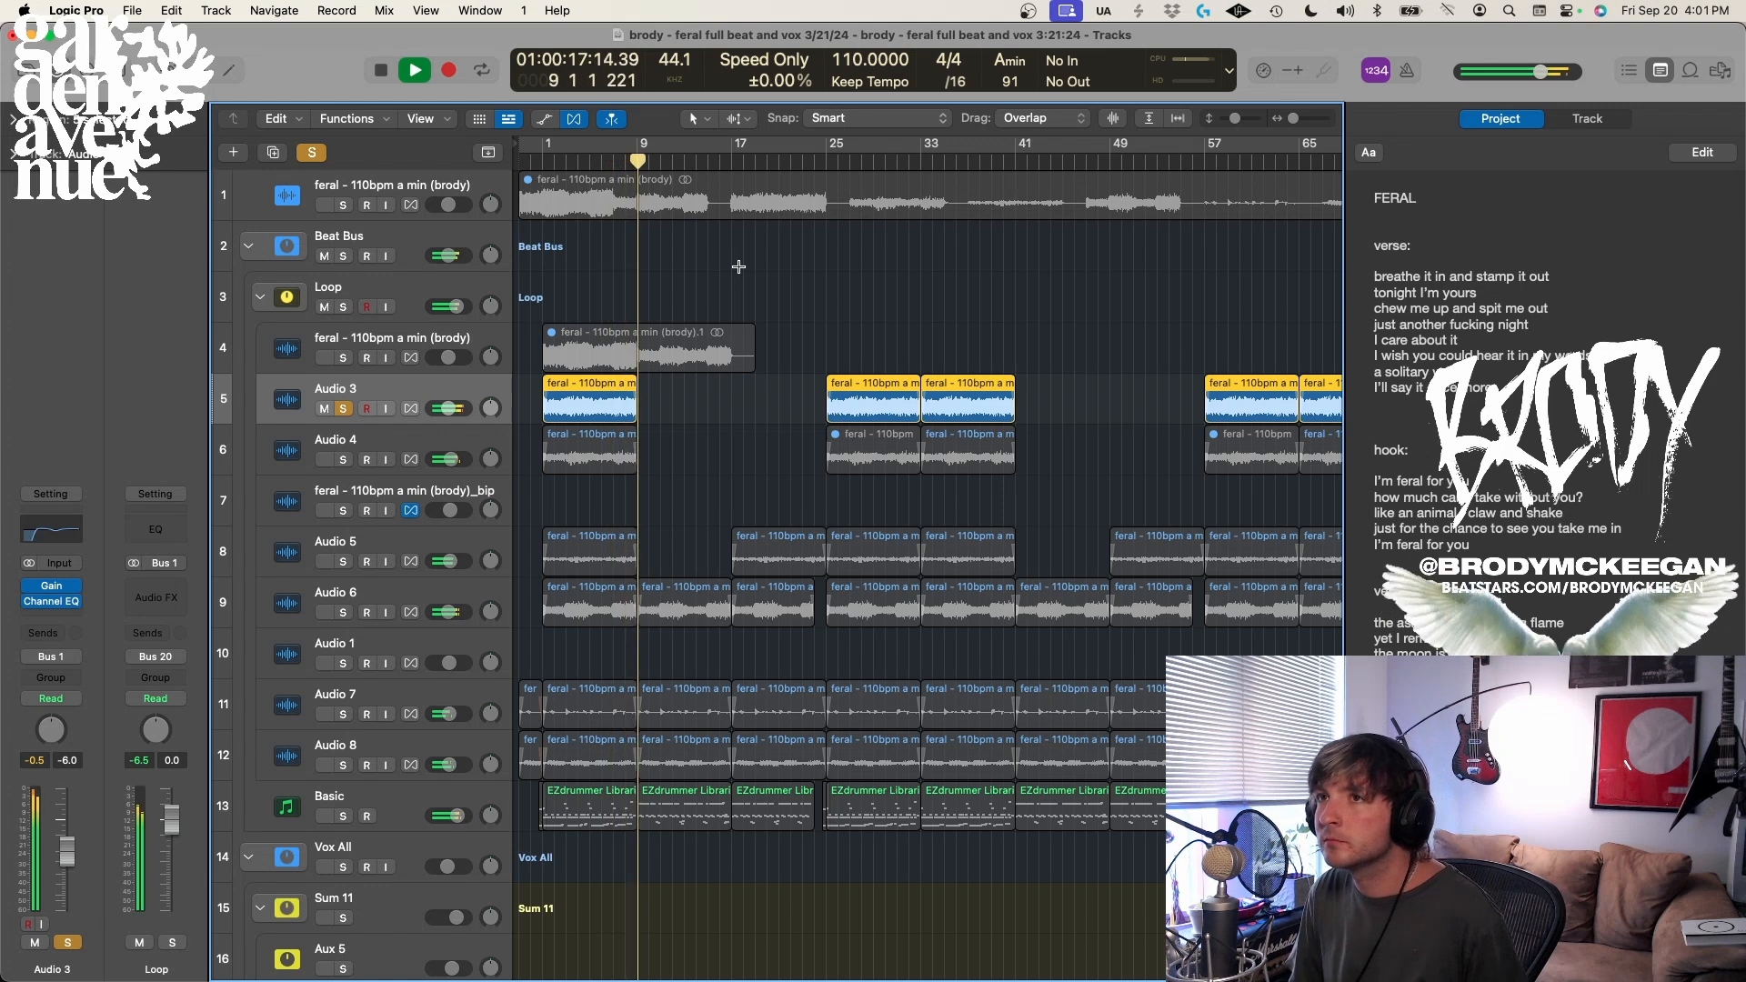
{"action": "key", "text": "space"}
{"action": "key", "text": "s"}
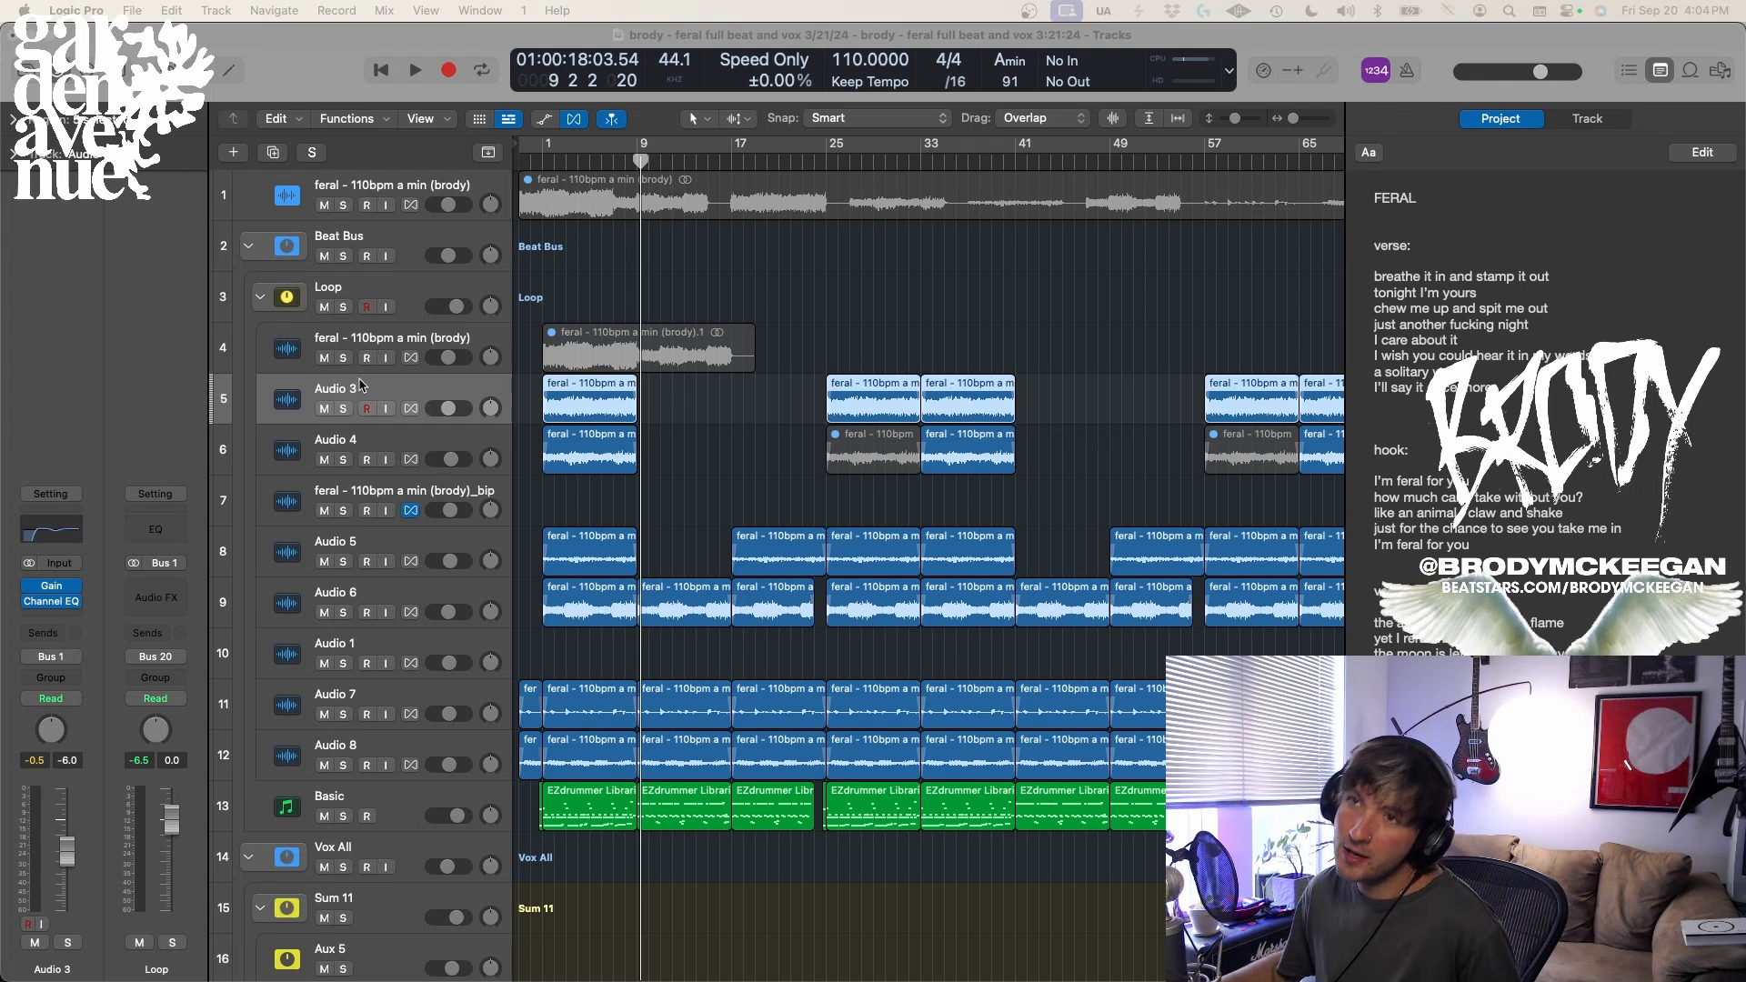
- Audition Audio 3 once more in solo from the project start, stopping playback and clearing its solo at the end
{"action": "key", "text": "s"}
{"action": "key", "text": "Return"}
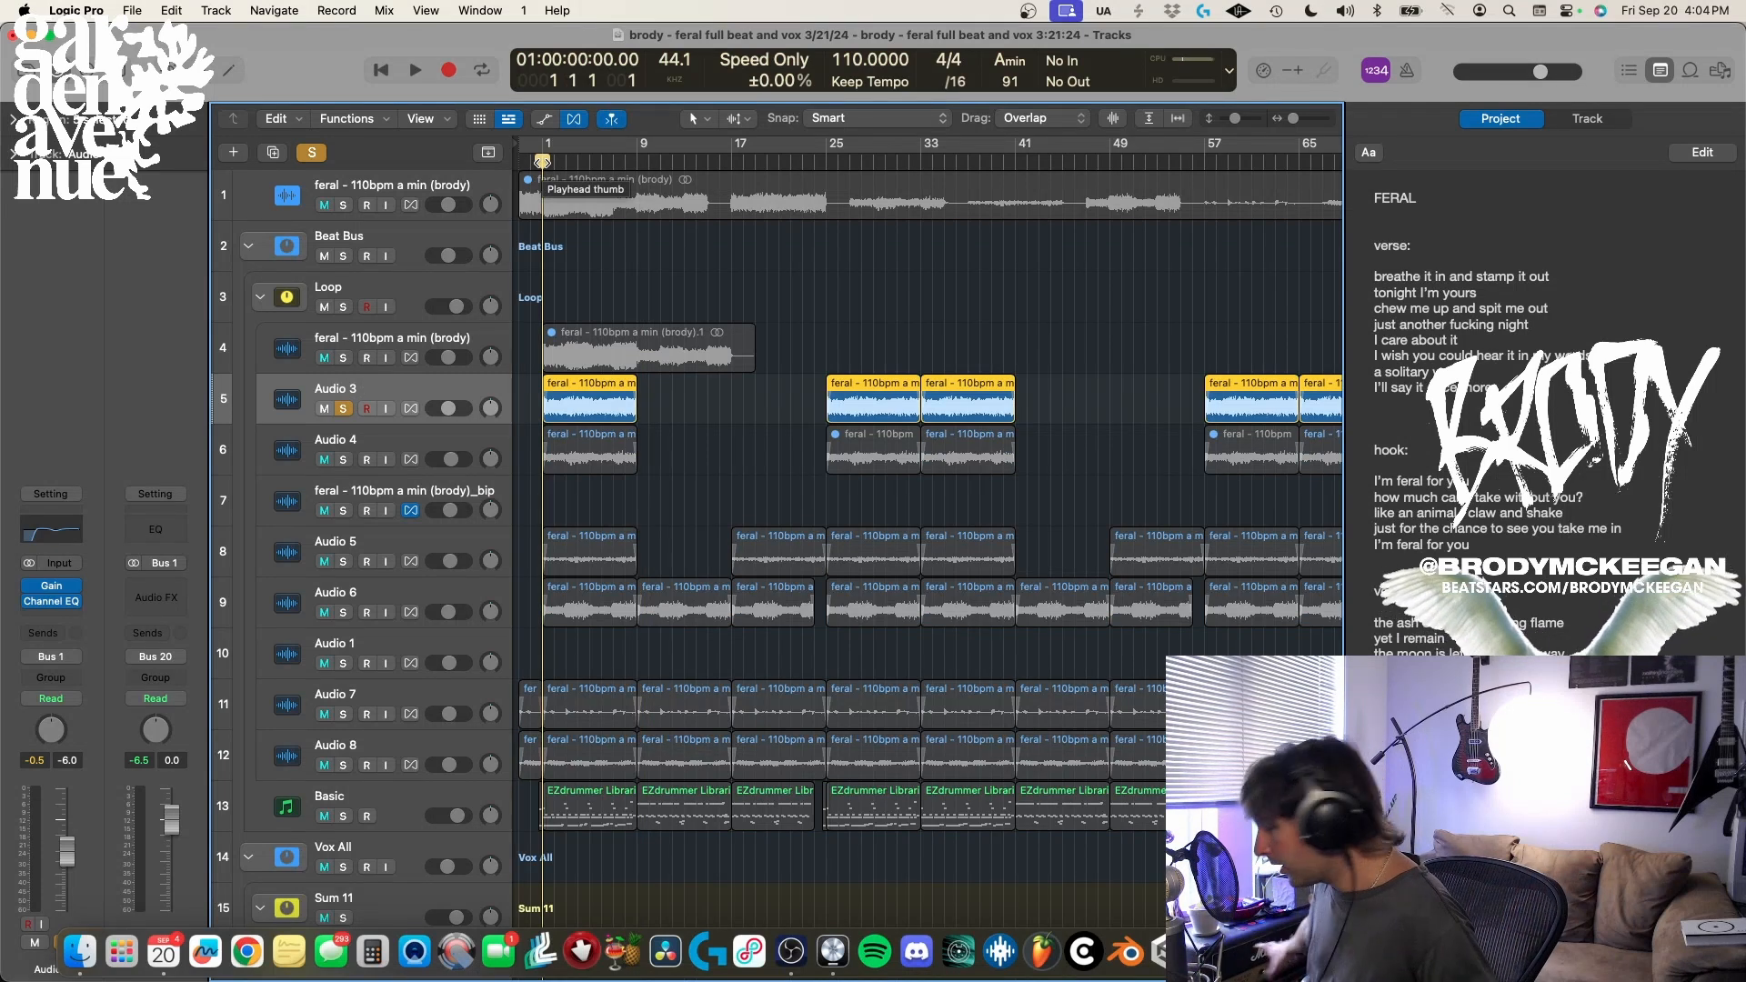
{"action": "key", "text": "space"}
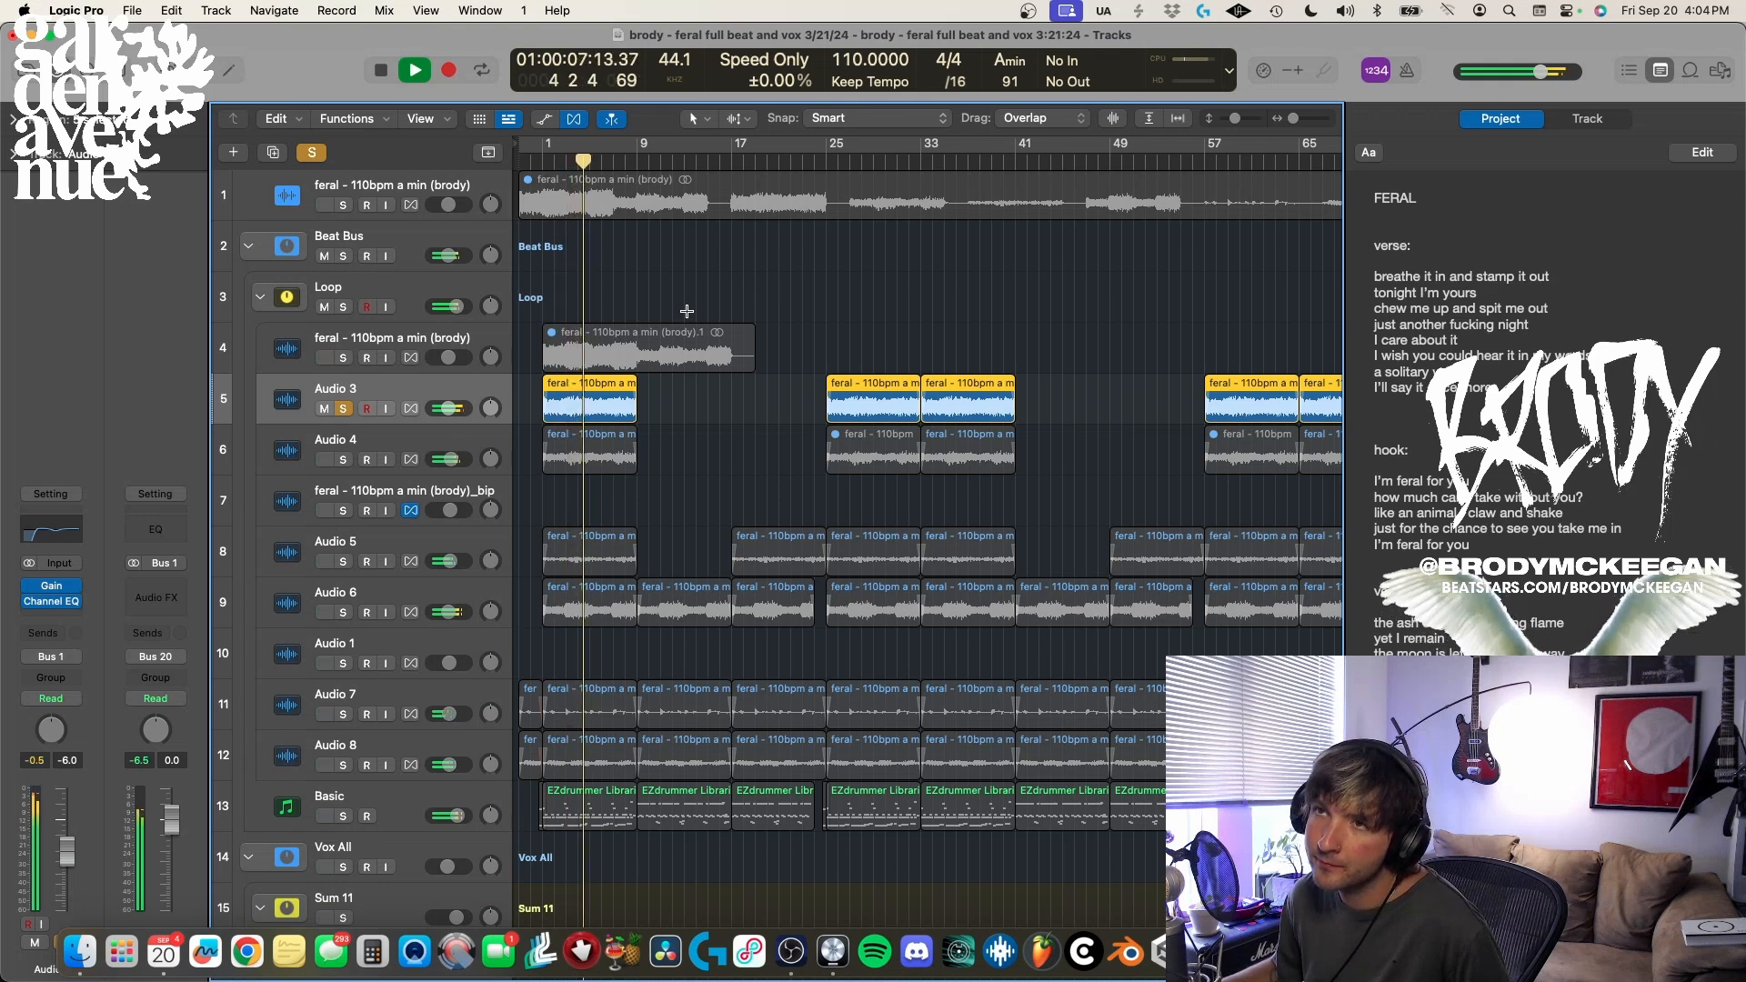
{"action": "key", "text": "space"}
{"action": "left_click", "coordinate": [345, 409]}
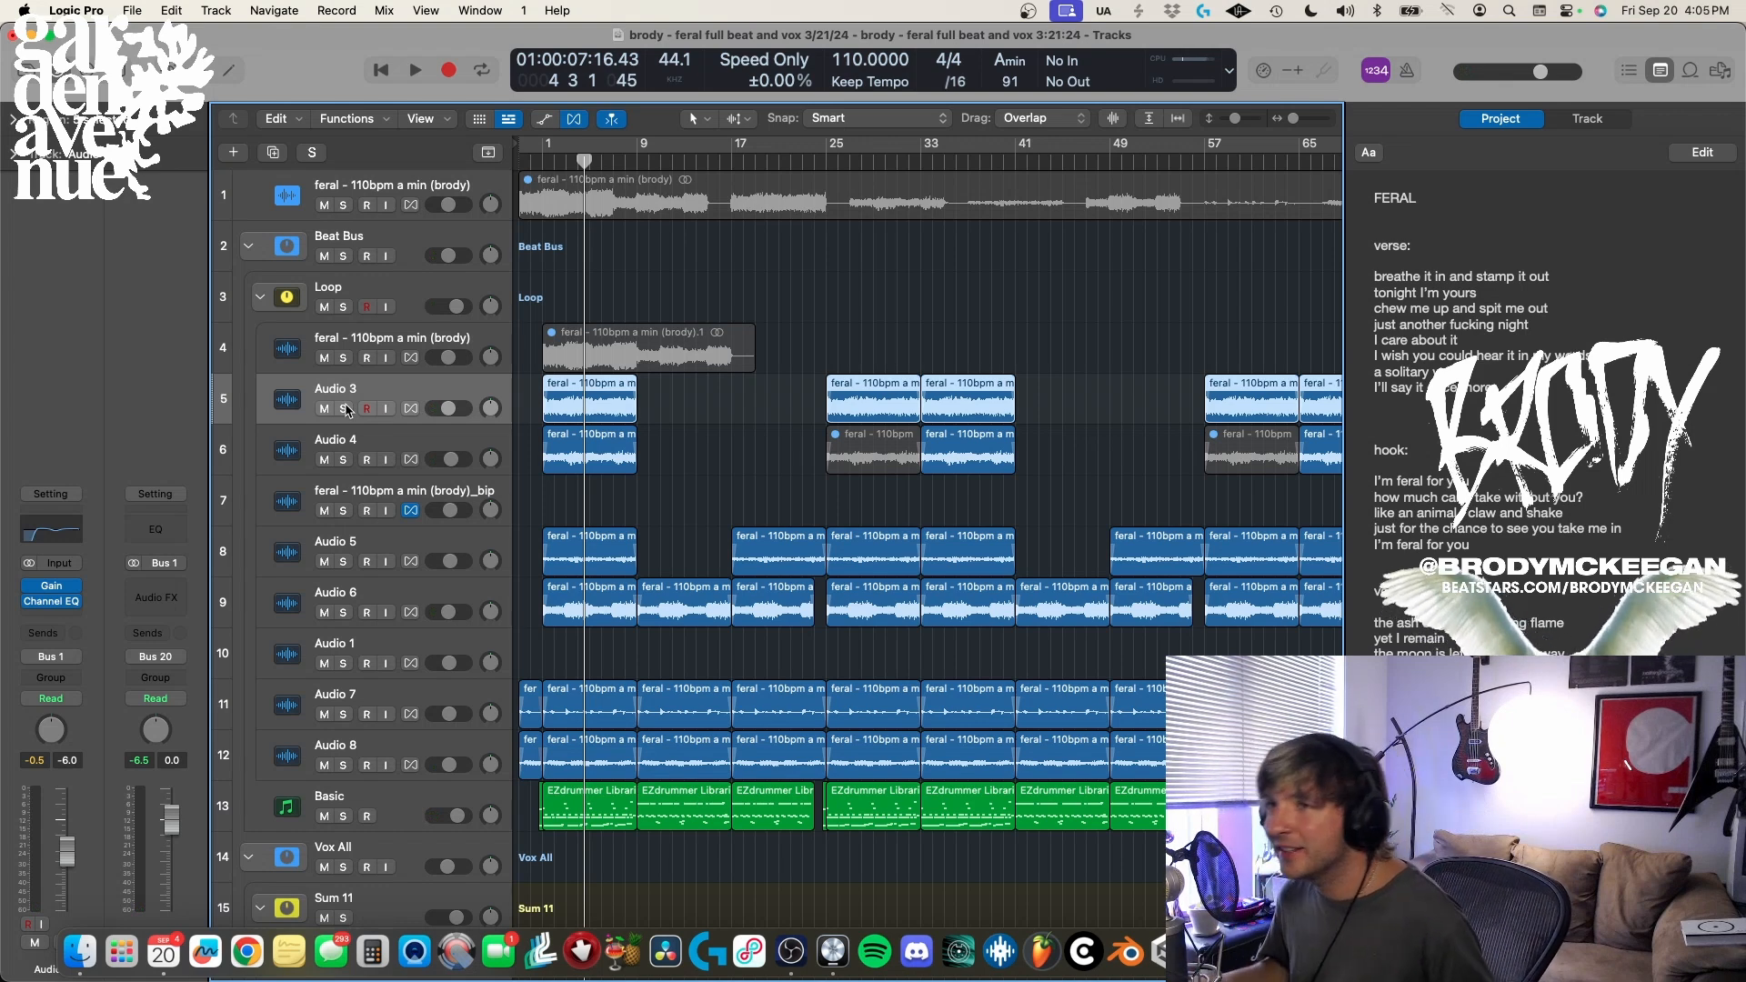
- Fit the full arrangement in view, audition Audio 4 in solo from bar 1, and clear its solo
{"action": "left_click", "coordinate": [710, 396]}
{"action": "key", "text": "z"}
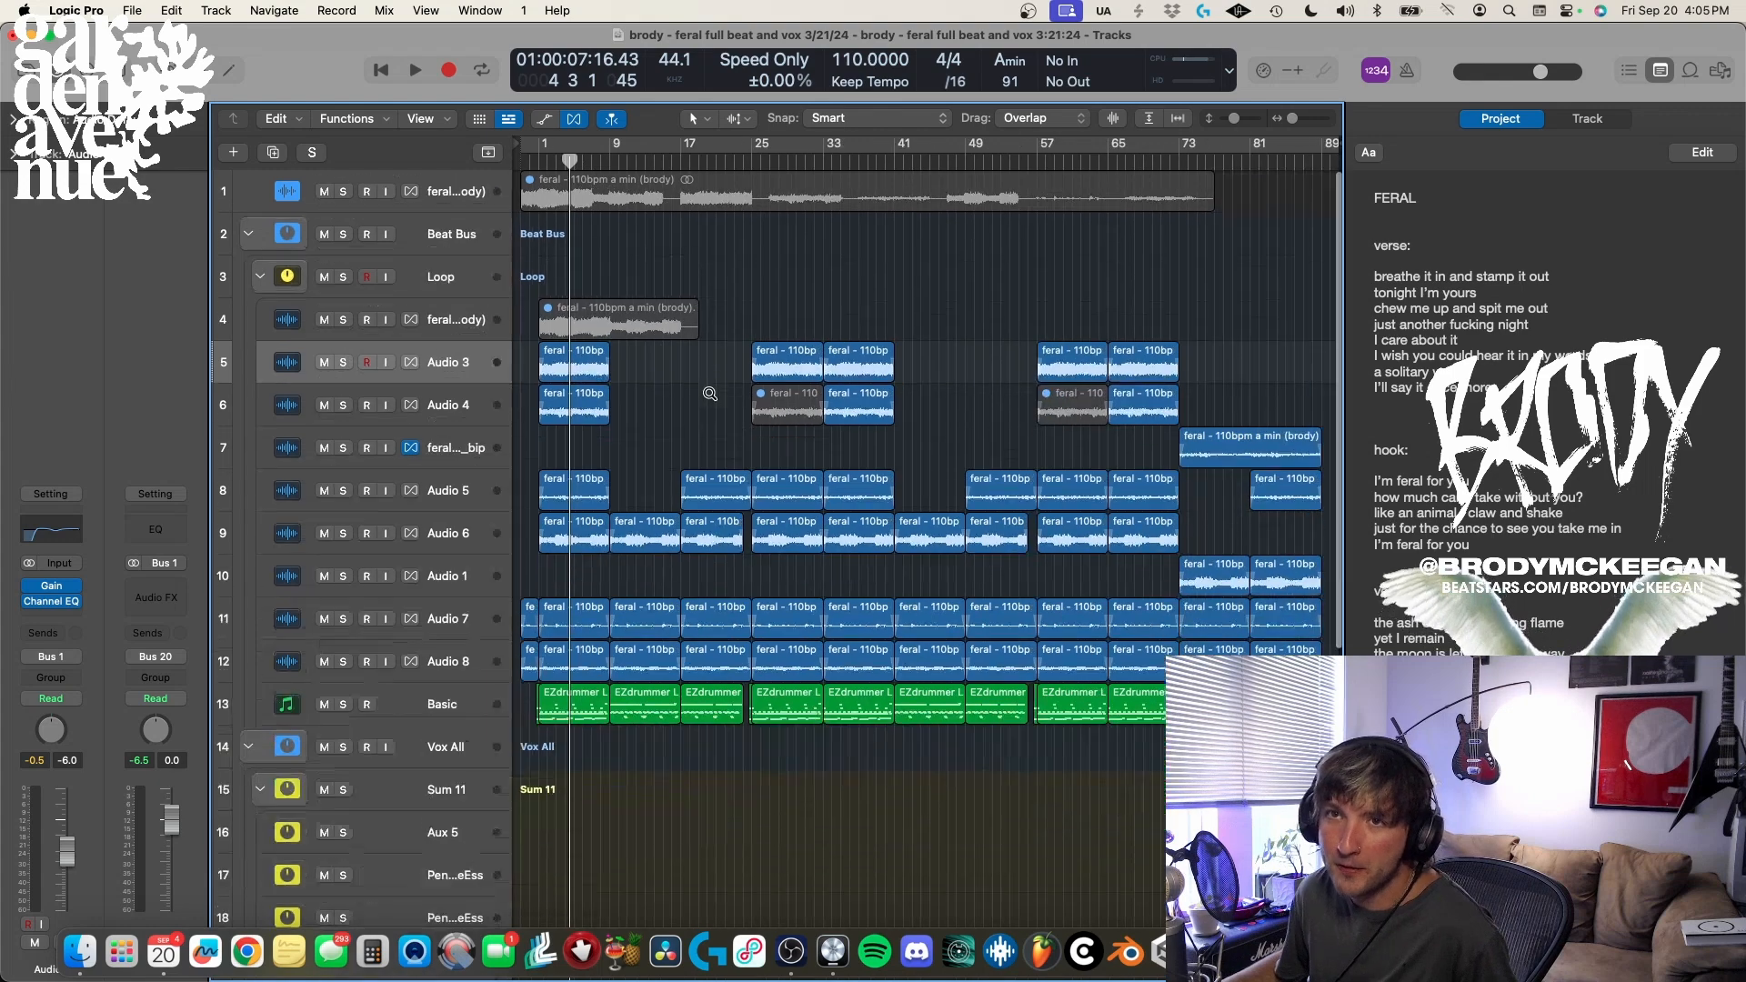
{"action": "left_click", "coordinate": [458, 402]}
{"action": "key", "text": "s"}
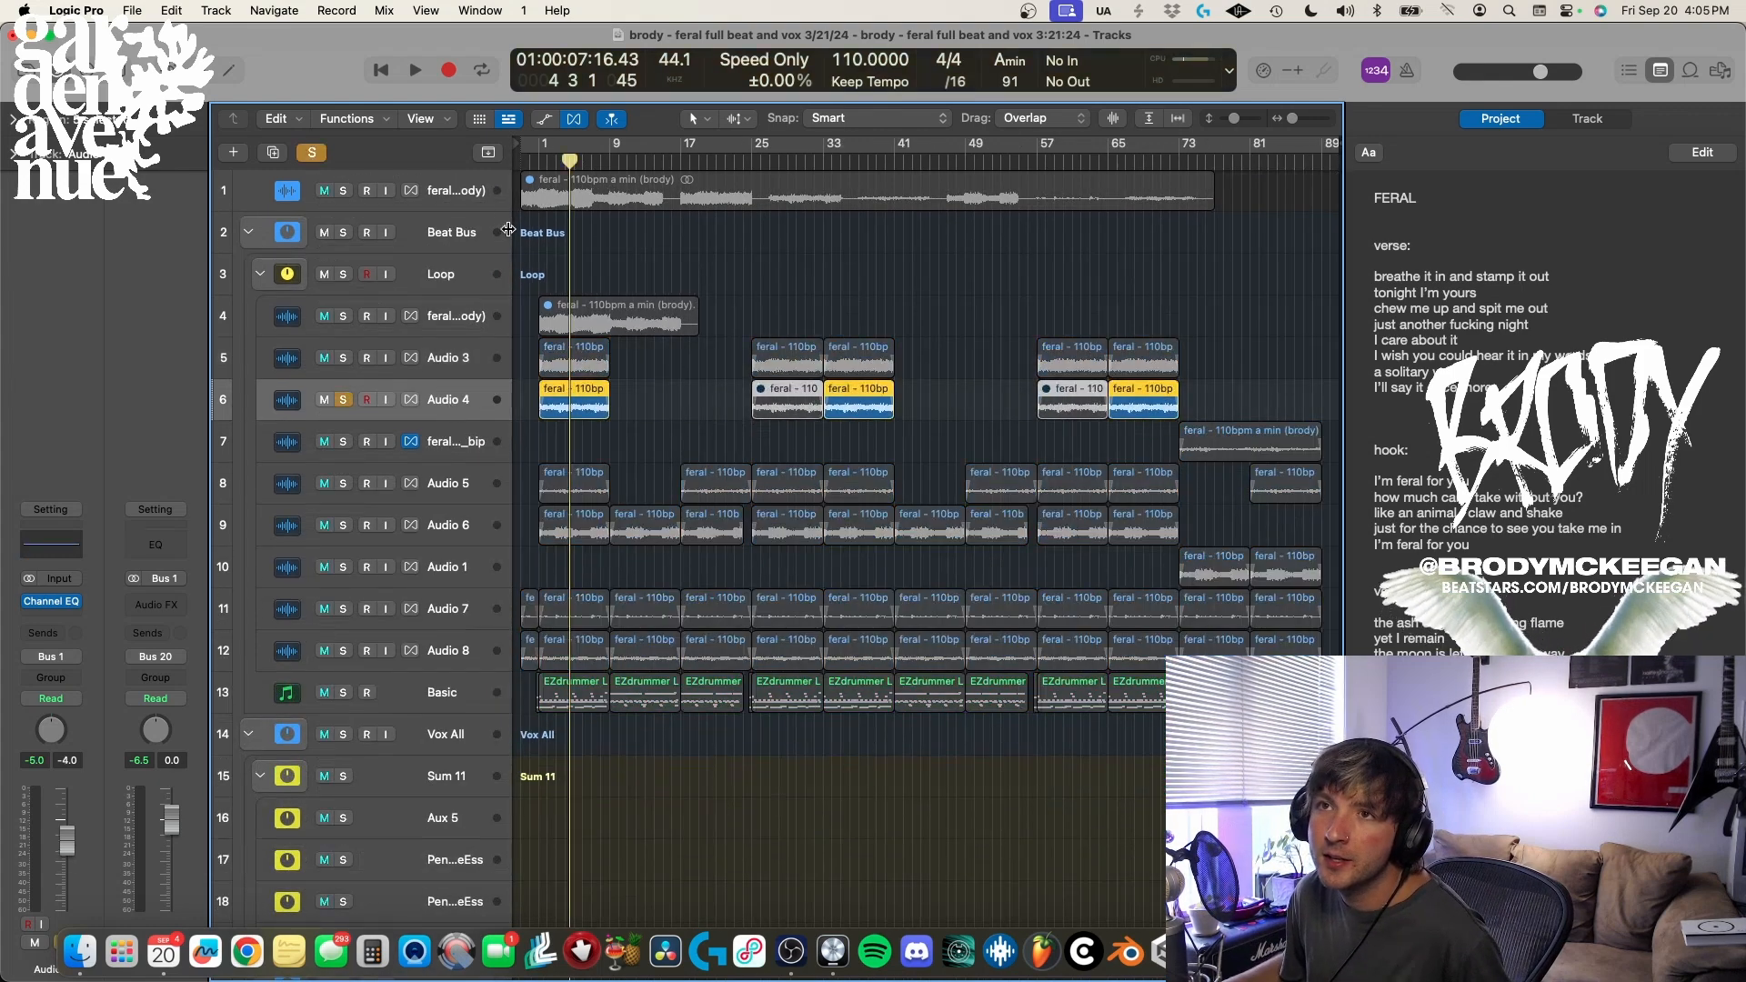
{"action": "left_click", "coordinate": [539, 160]}
{"action": "key", "text": "space"}
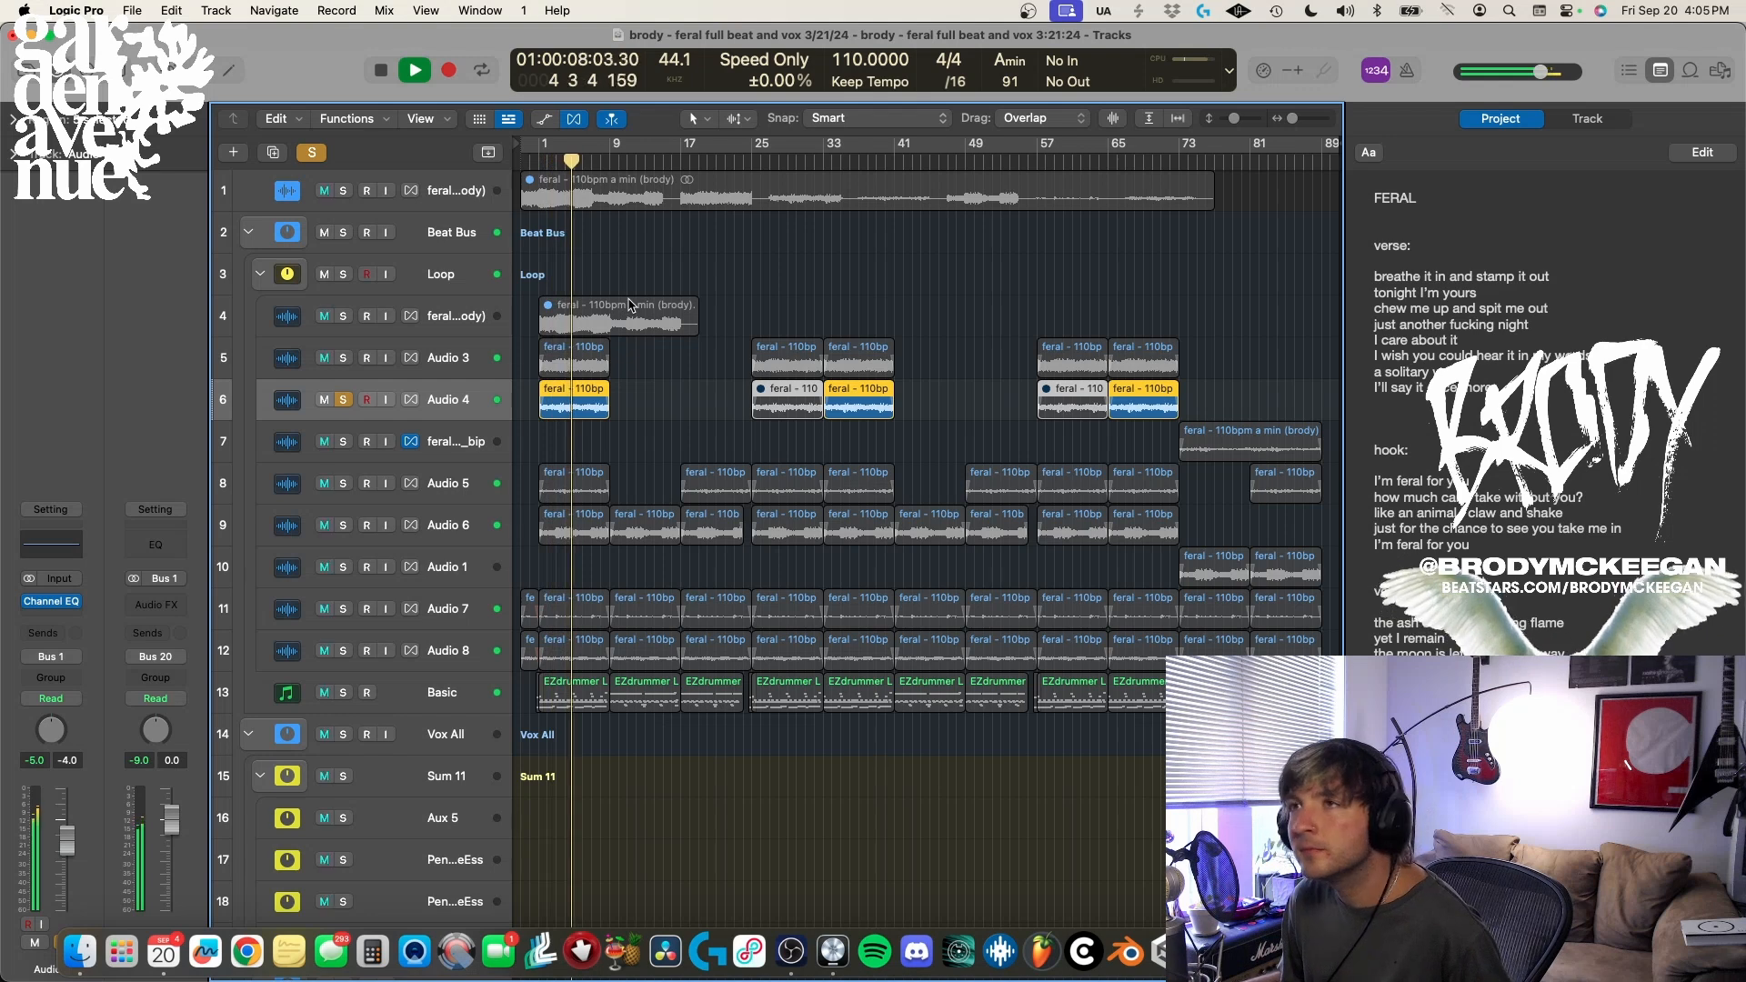
{"action": "key", "text": "space"}
{"action": "key", "text": "s"}
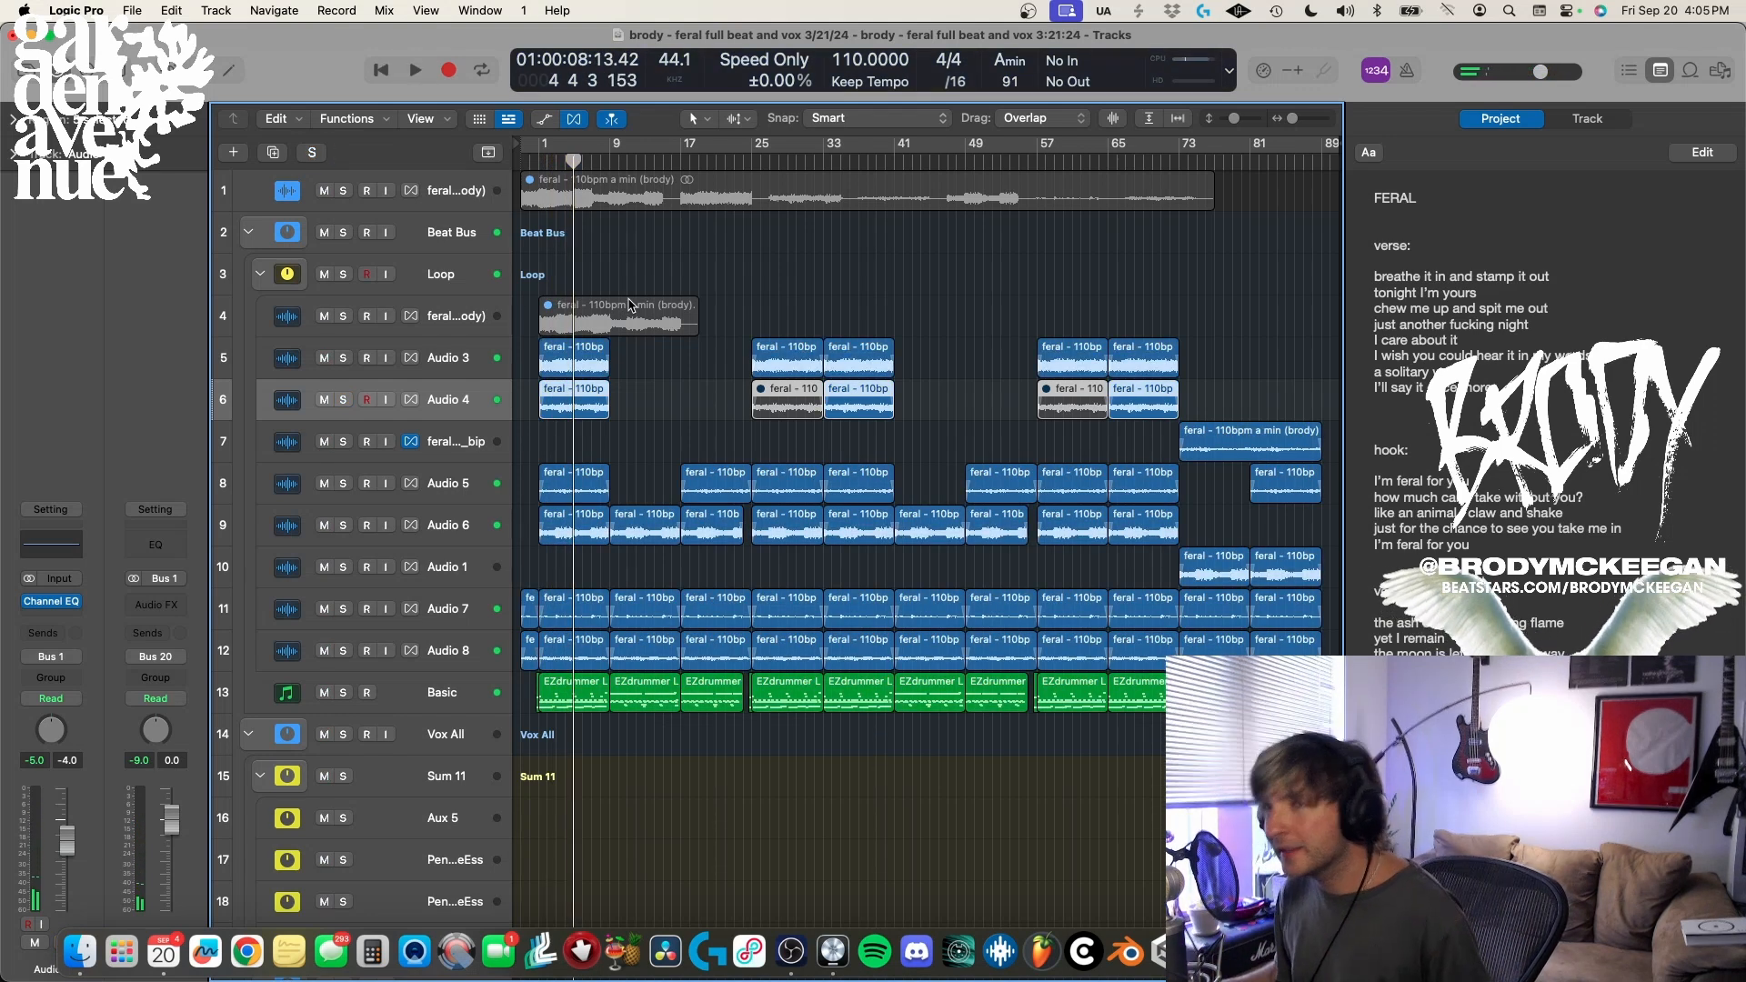
- Solo Audio 5 and play it from the project start, selecting the track during playback, and clear its solo
{"action": "left_click", "coordinate": [347, 485]}
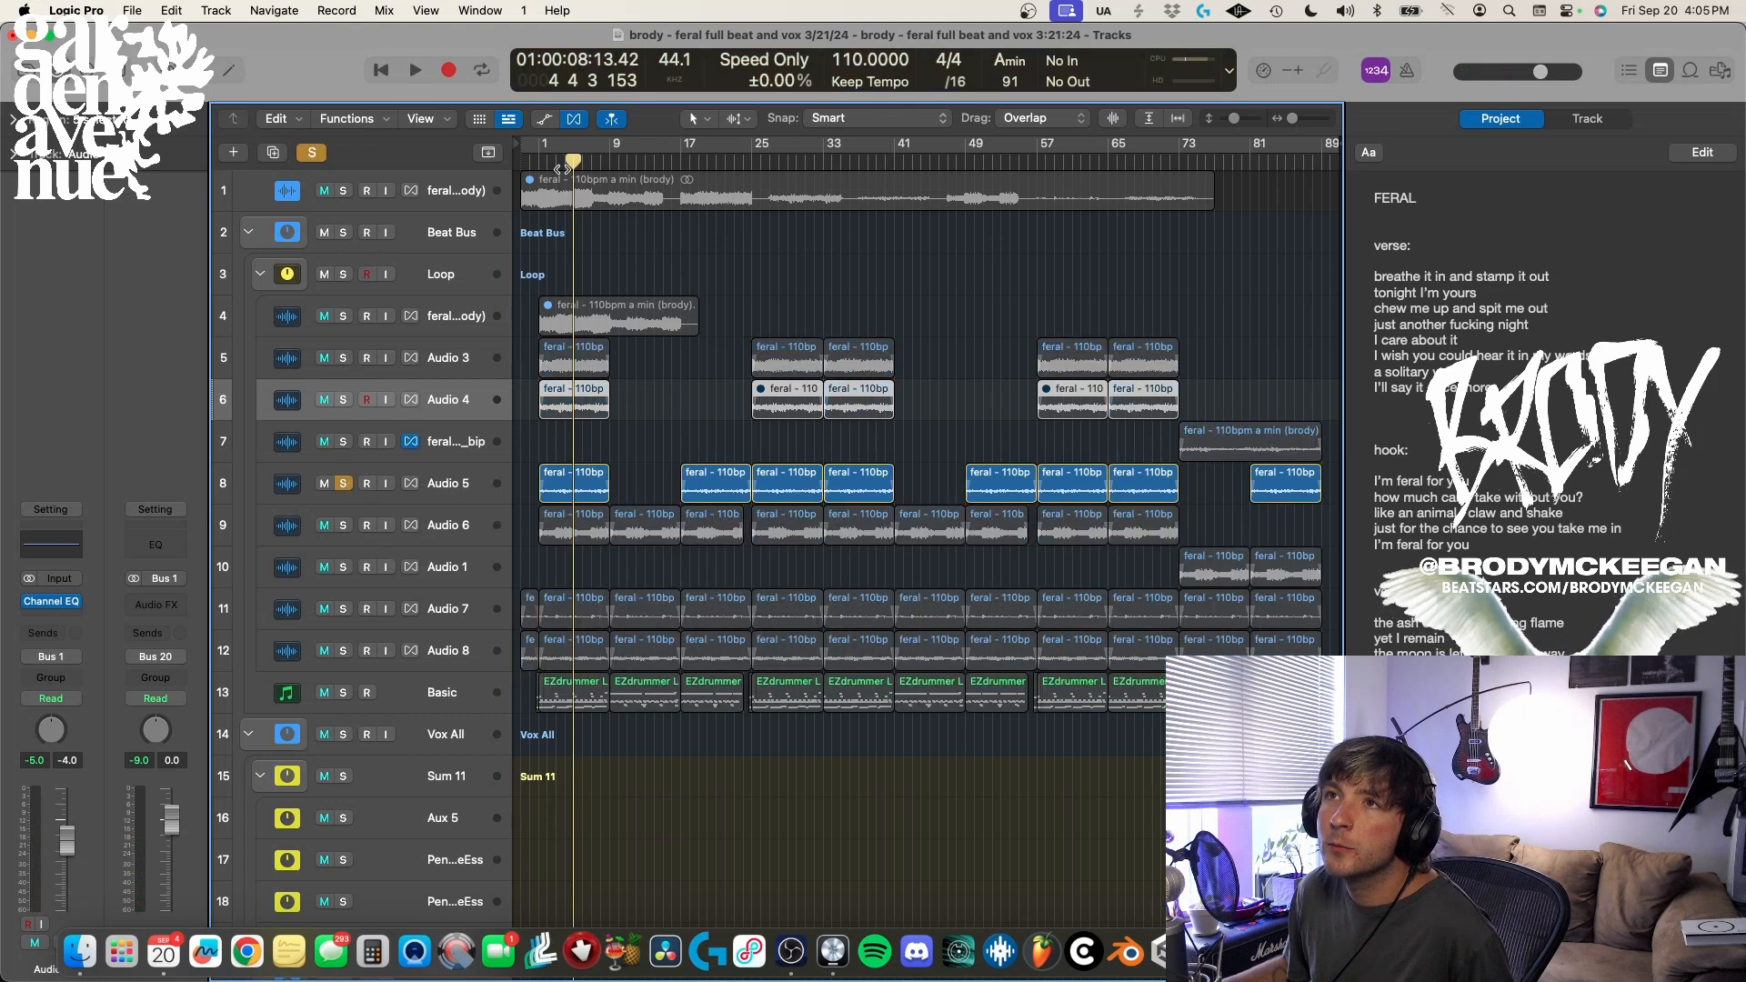
{"action": "key", "text": "Return"}
{"action": "key", "text": "space"}
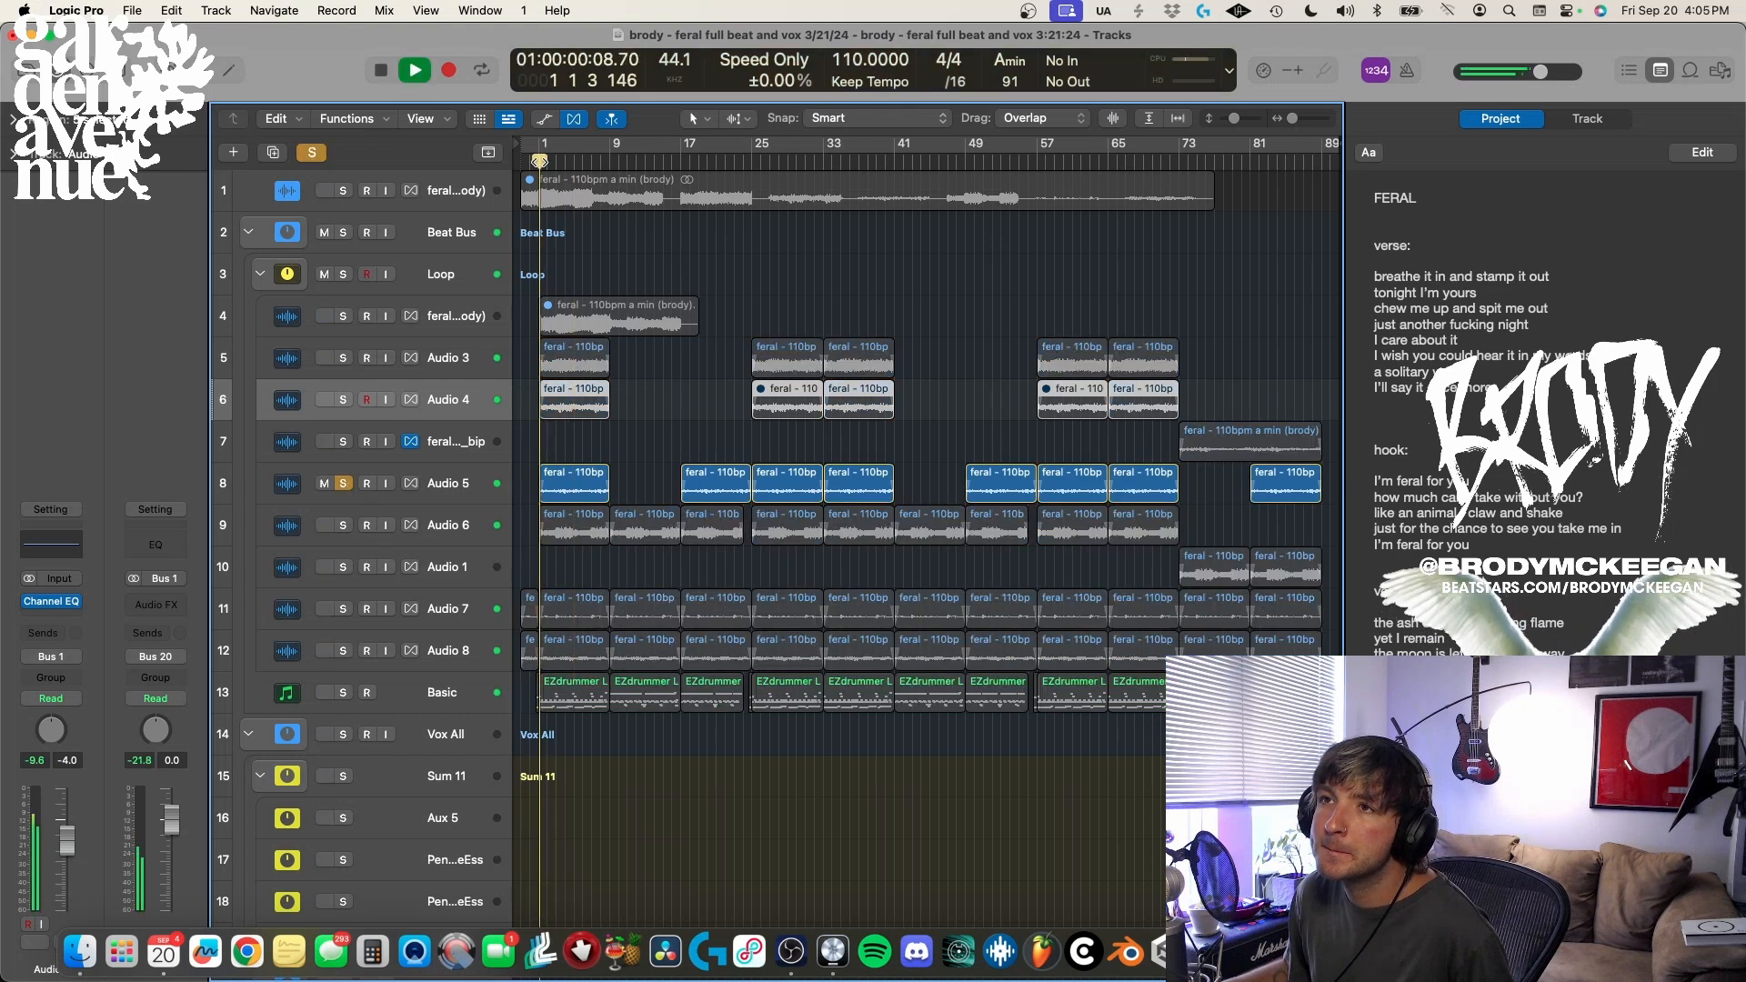
{"action": "left_click", "coordinate": [465, 486]}
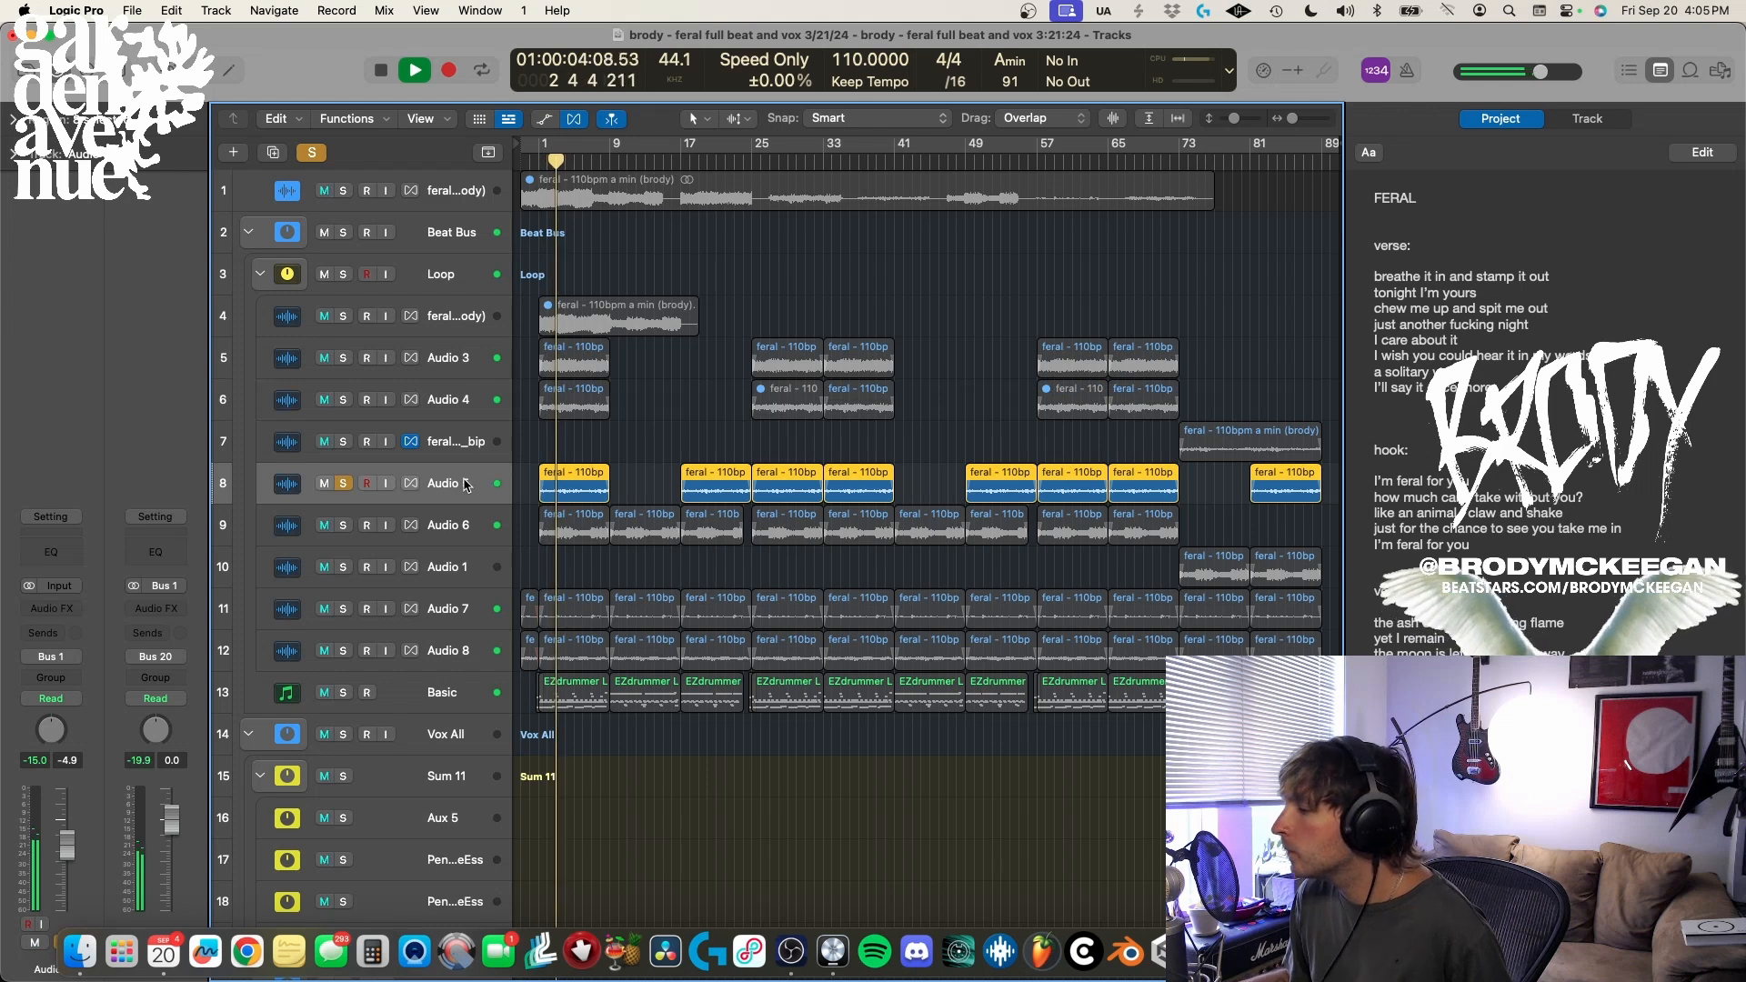
{"action": "key", "text": "space"}
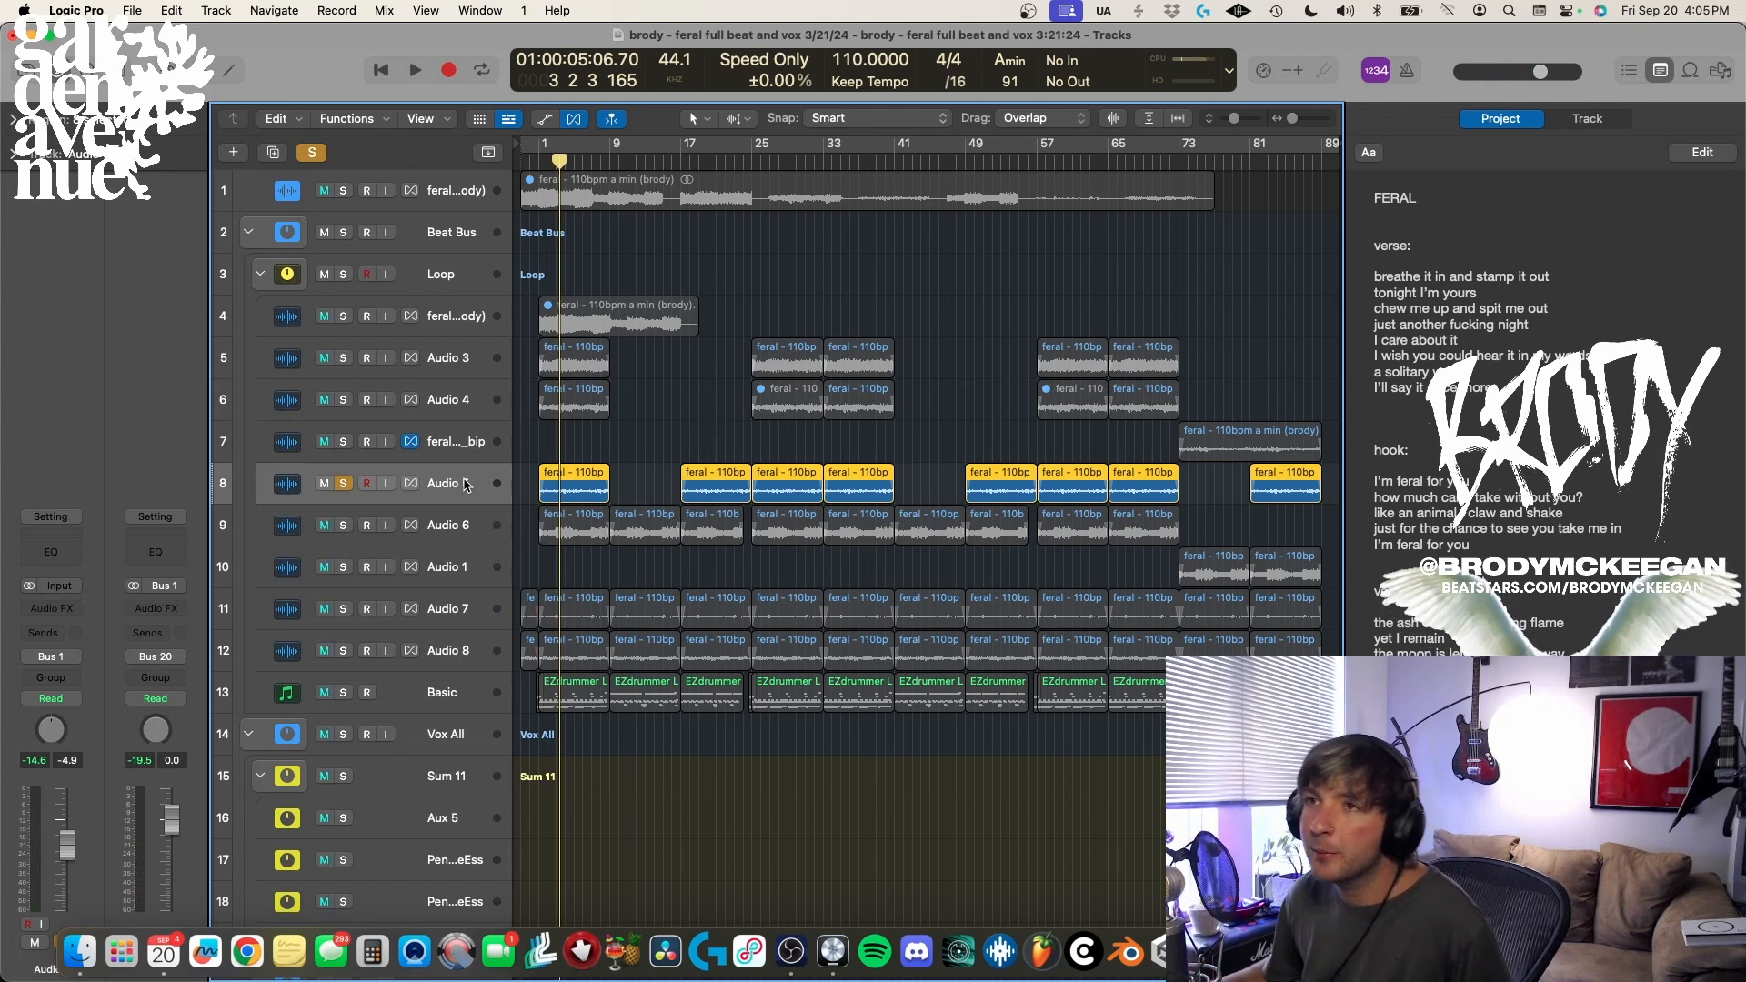
{"action": "left_click", "coordinate": [343, 484]}
- Solo Audio 6, listen to it from bar 1, stop playback and remove the solo
{"action": "left_click", "coordinate": [343, 526]}
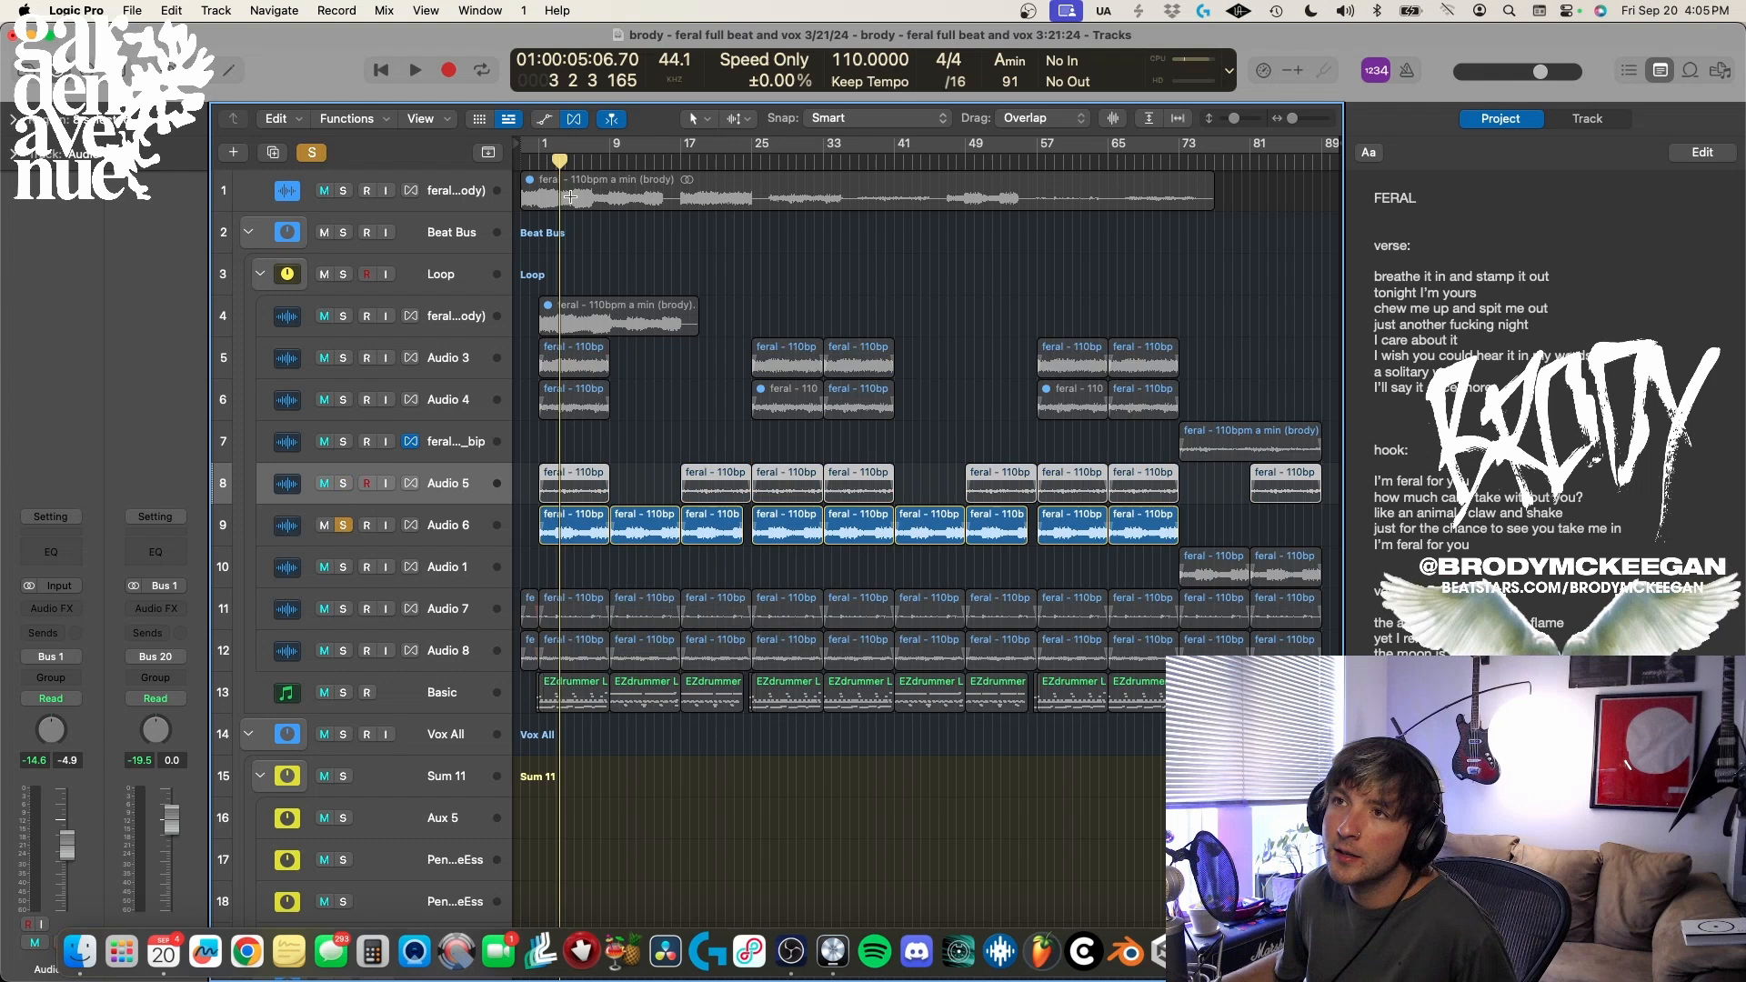
{"action": "left_click", "coordinate": [540, 162]}
{"action": "key", "text": "space"}
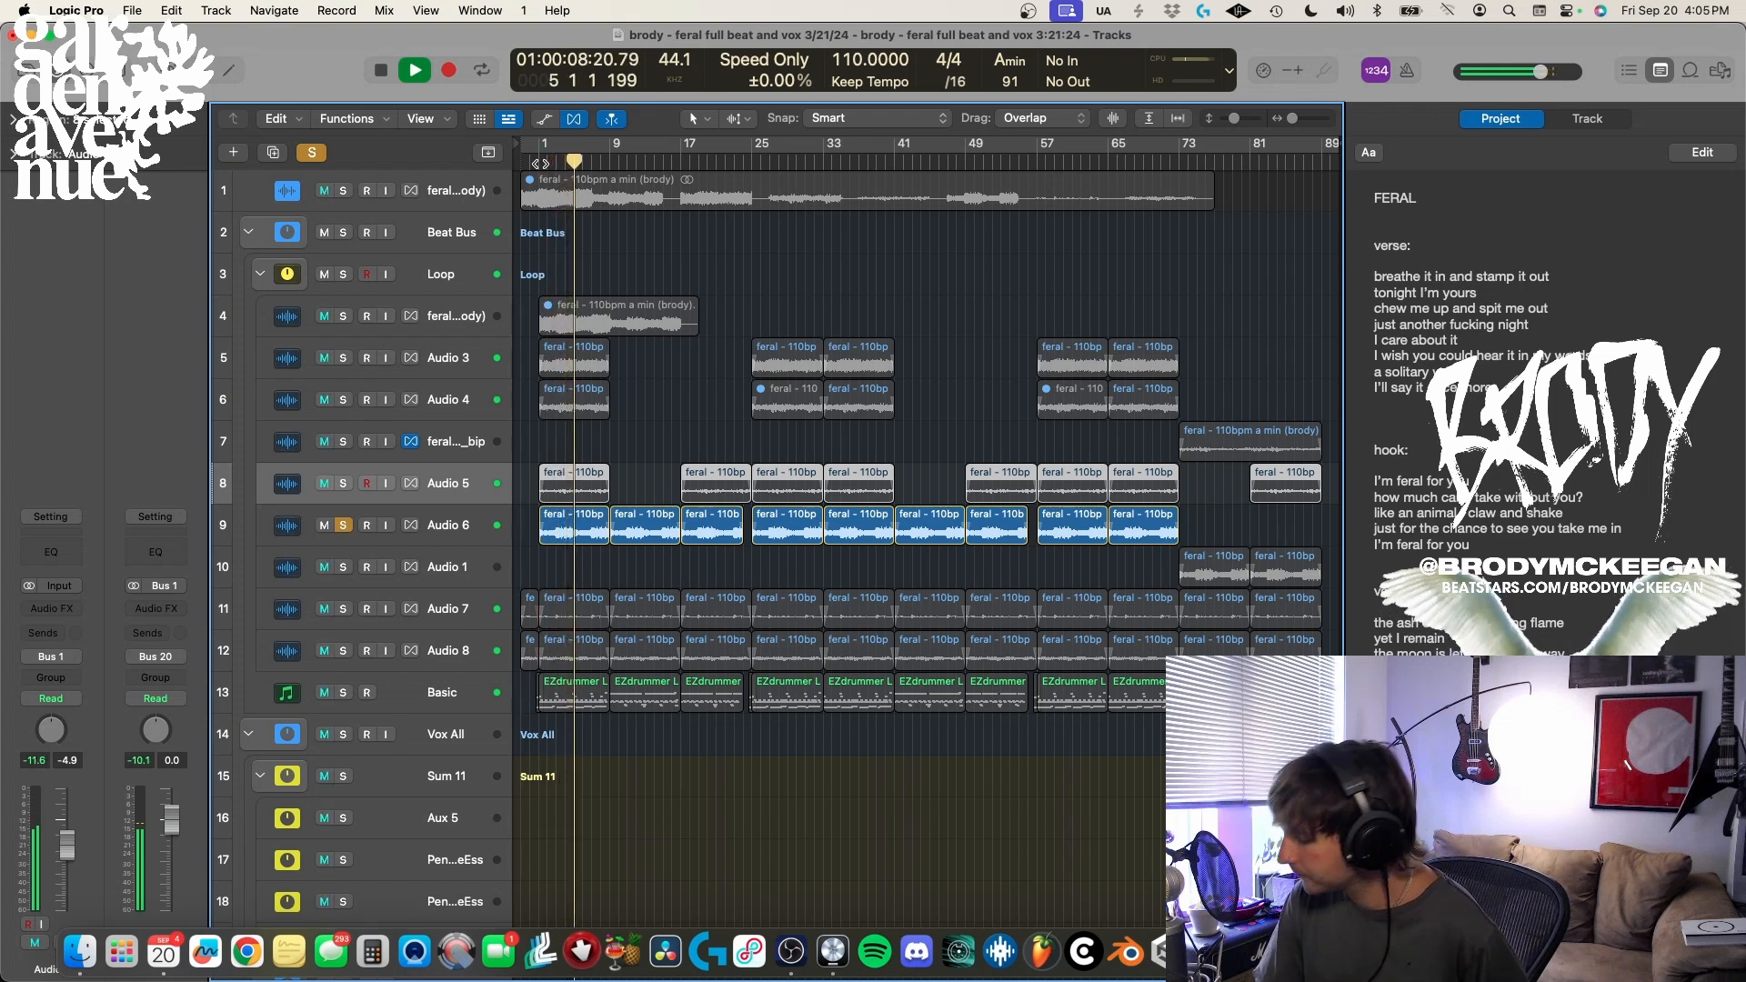
{"action": "key", "text": "space"}
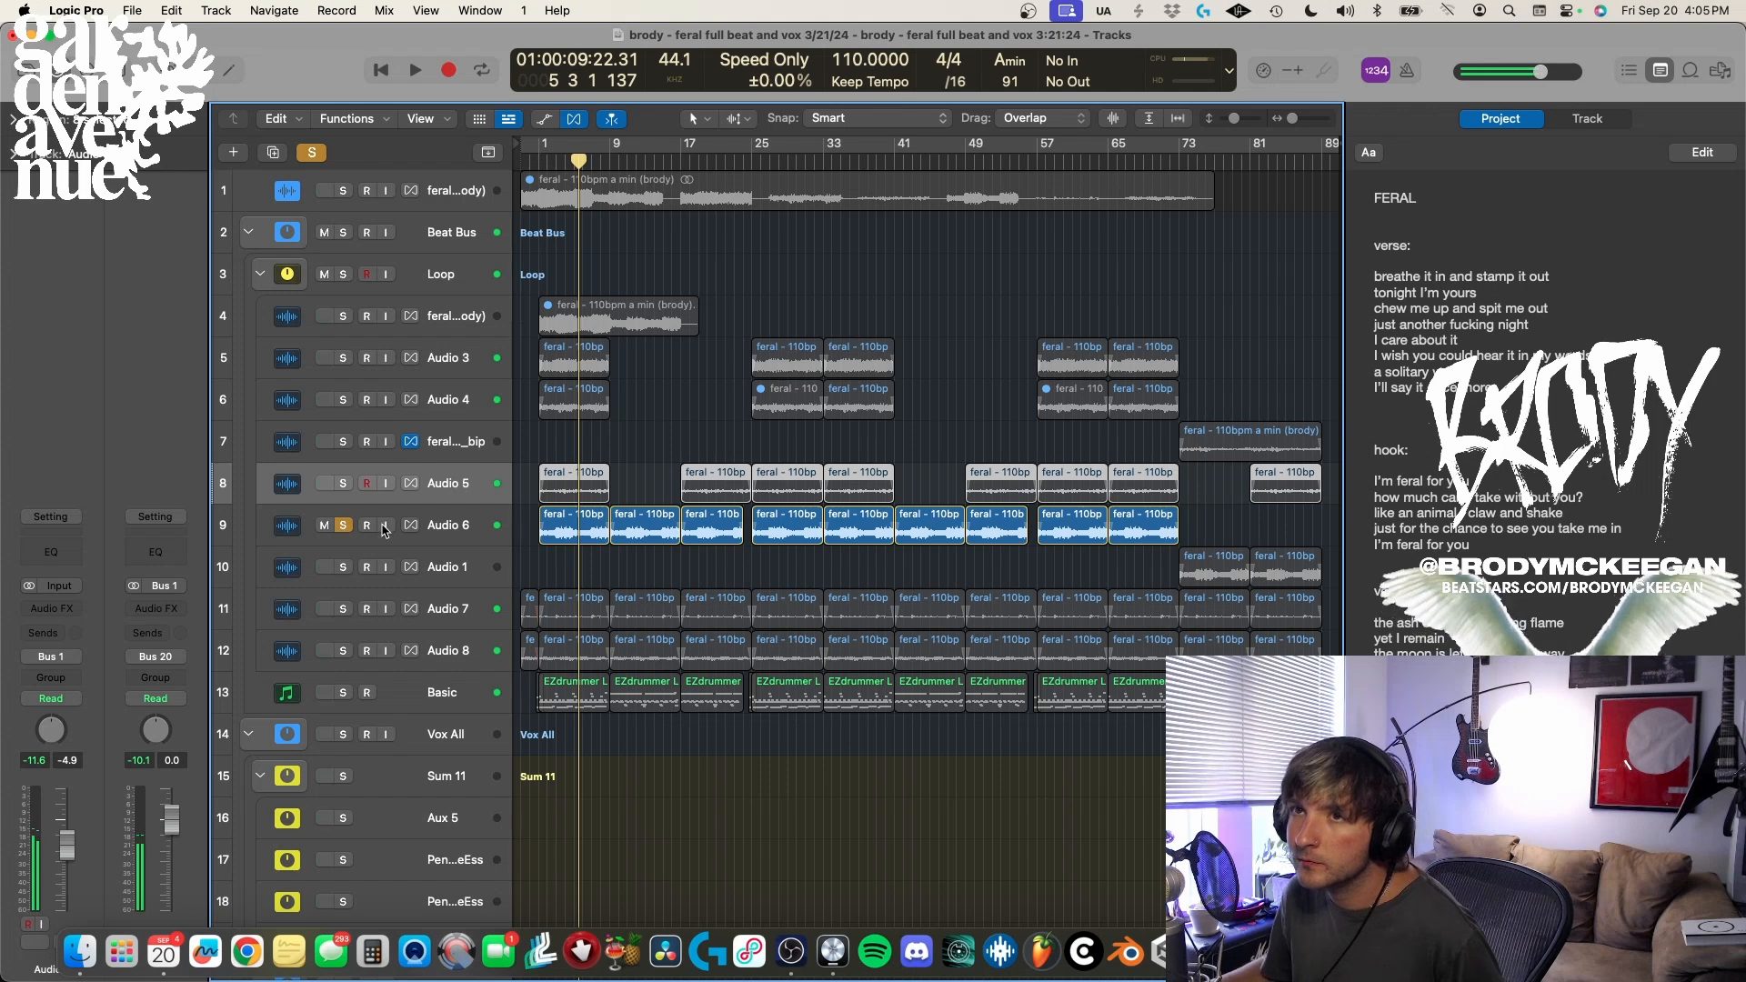
{"action": "left_click", "coordinate": [343, 525]}
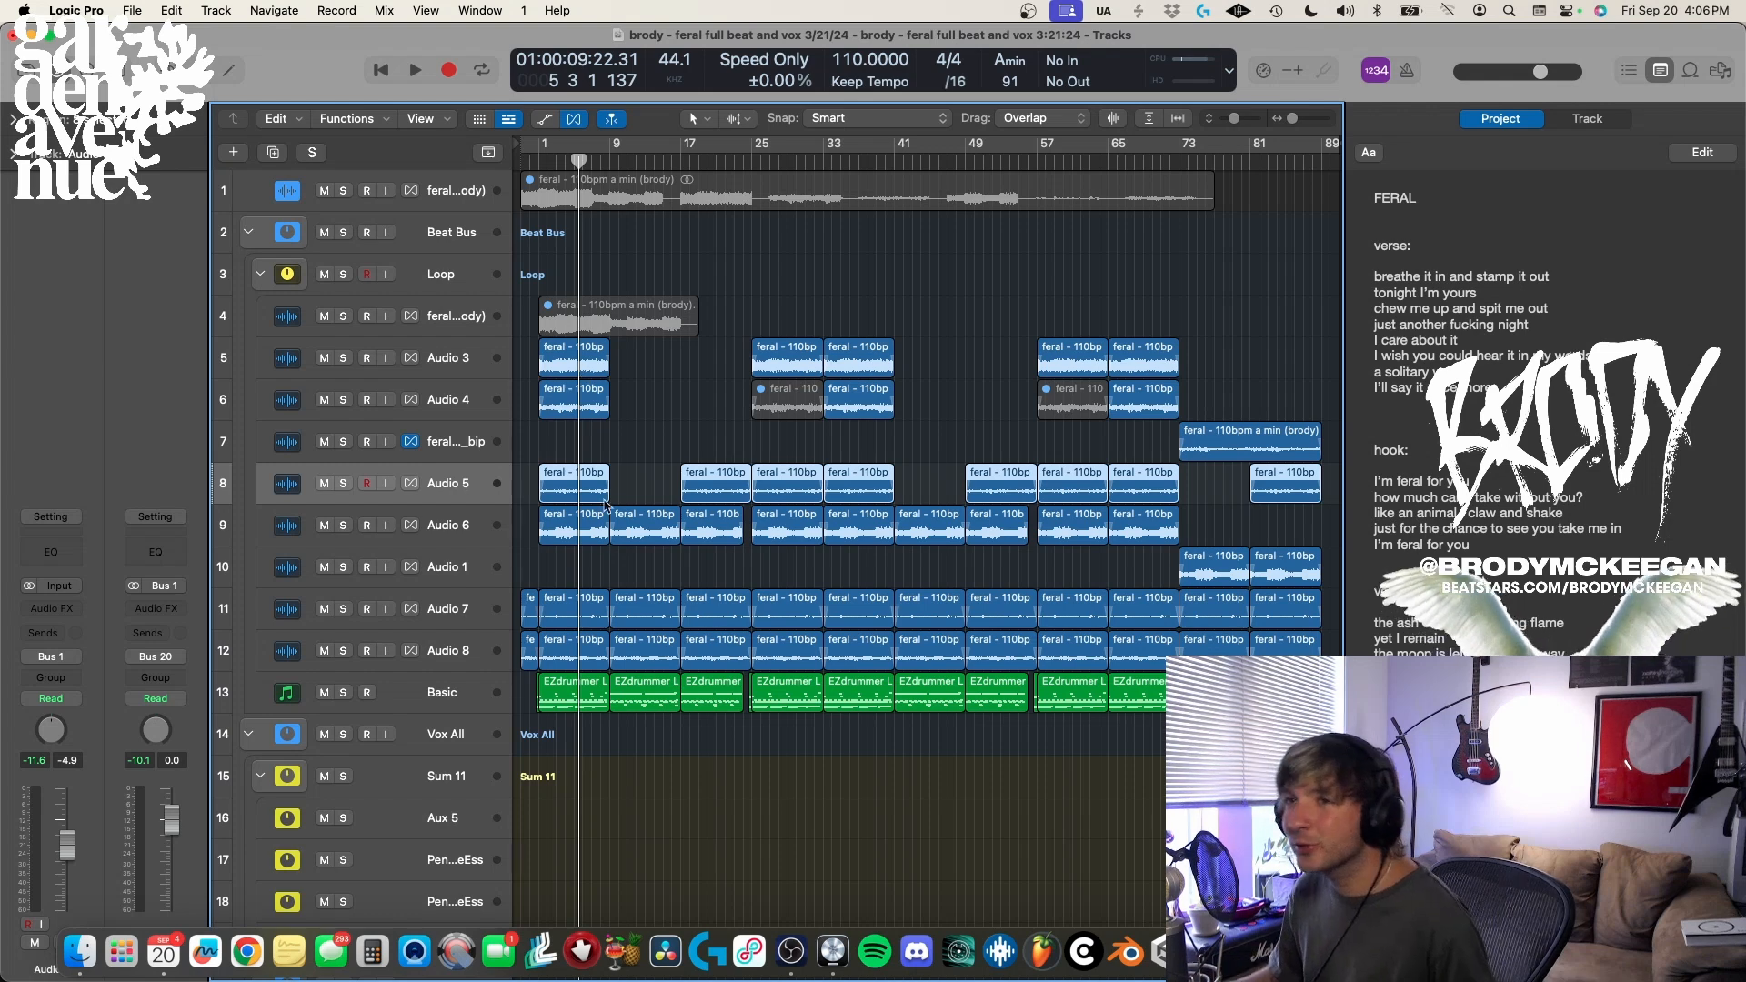
- Solo Audio 7, listen to it from the project start, stop playback and remove the solo
{"action": "left_click", "coordinate": [369, 608]}
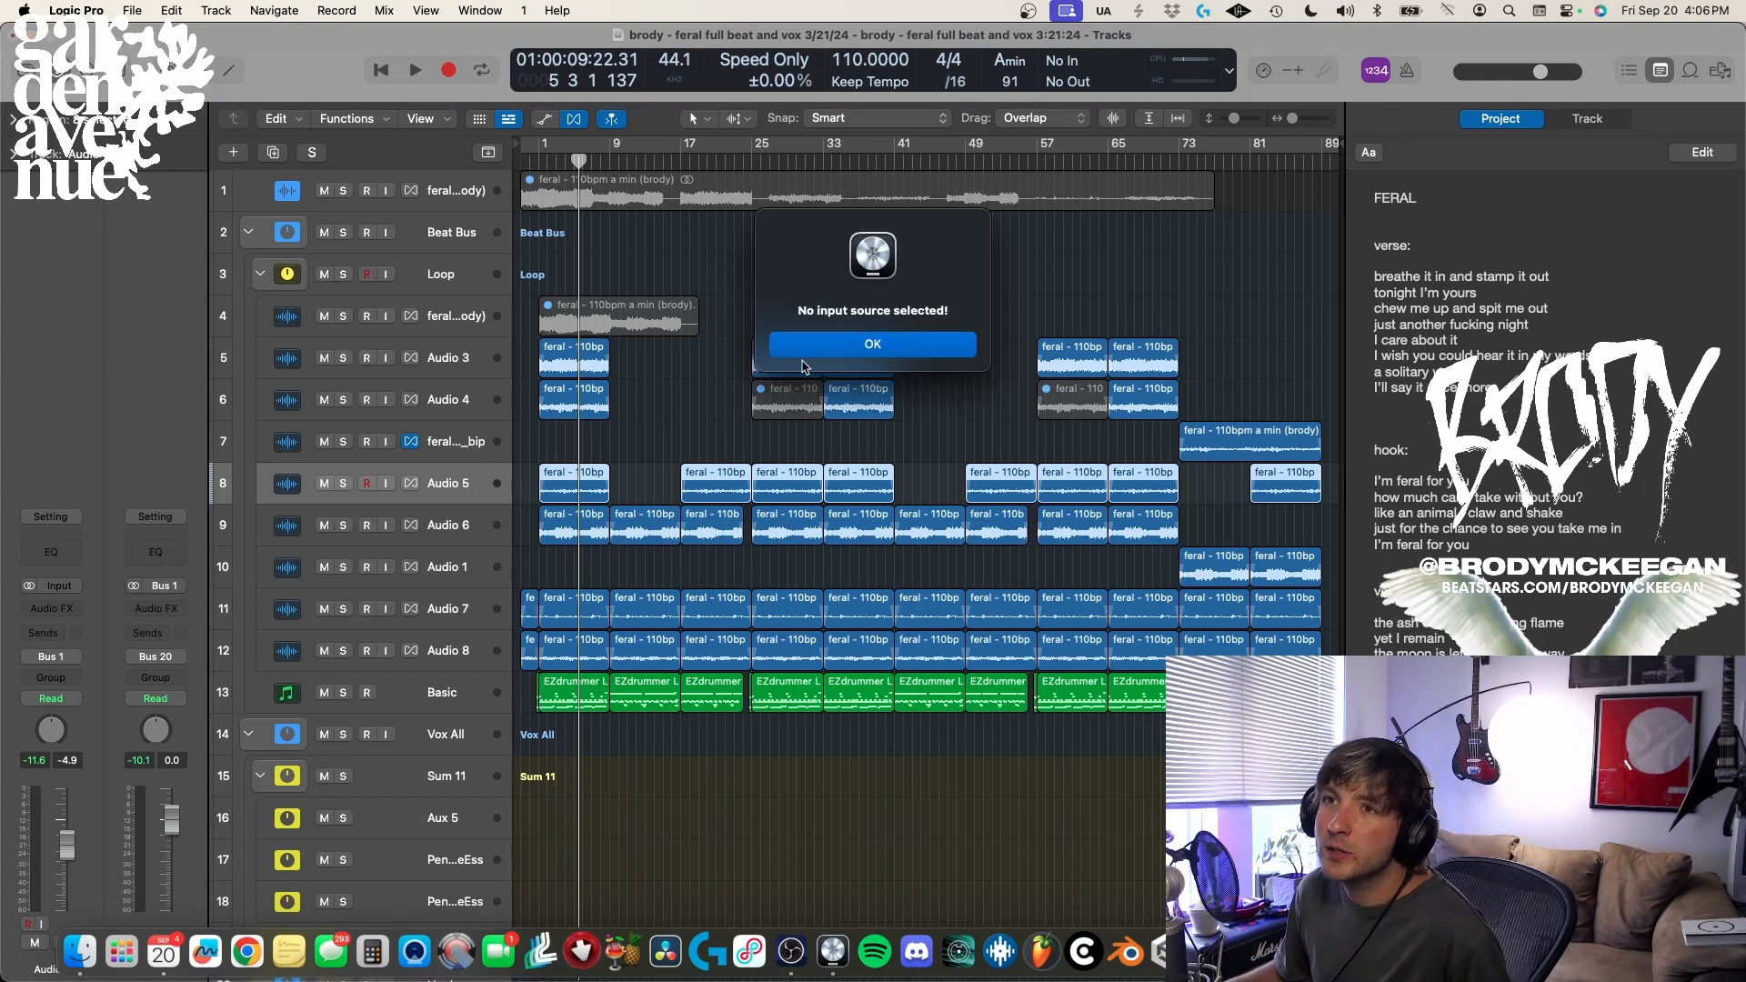
{"action": "left_click", "coordinate": [826, 343]}
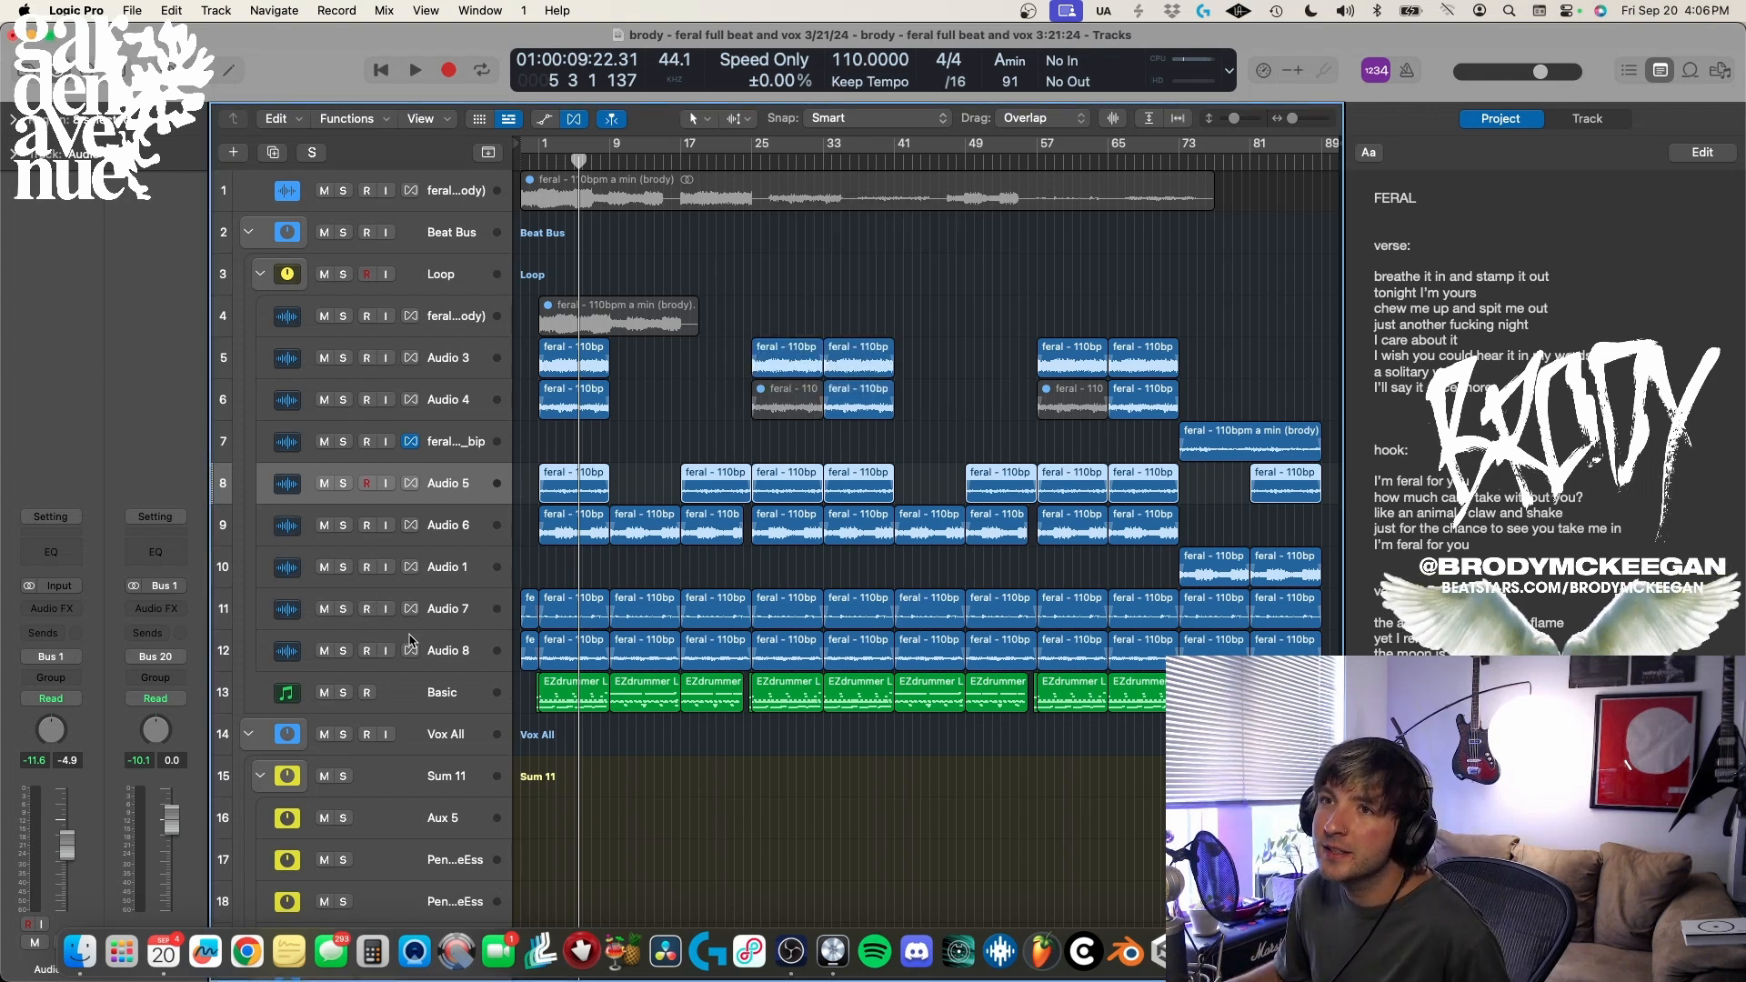
{"action": "left_click", "coordinate": [342, 608]}
{"action": "key", "text": "Return"}
{"action": "key", "text": "space"}
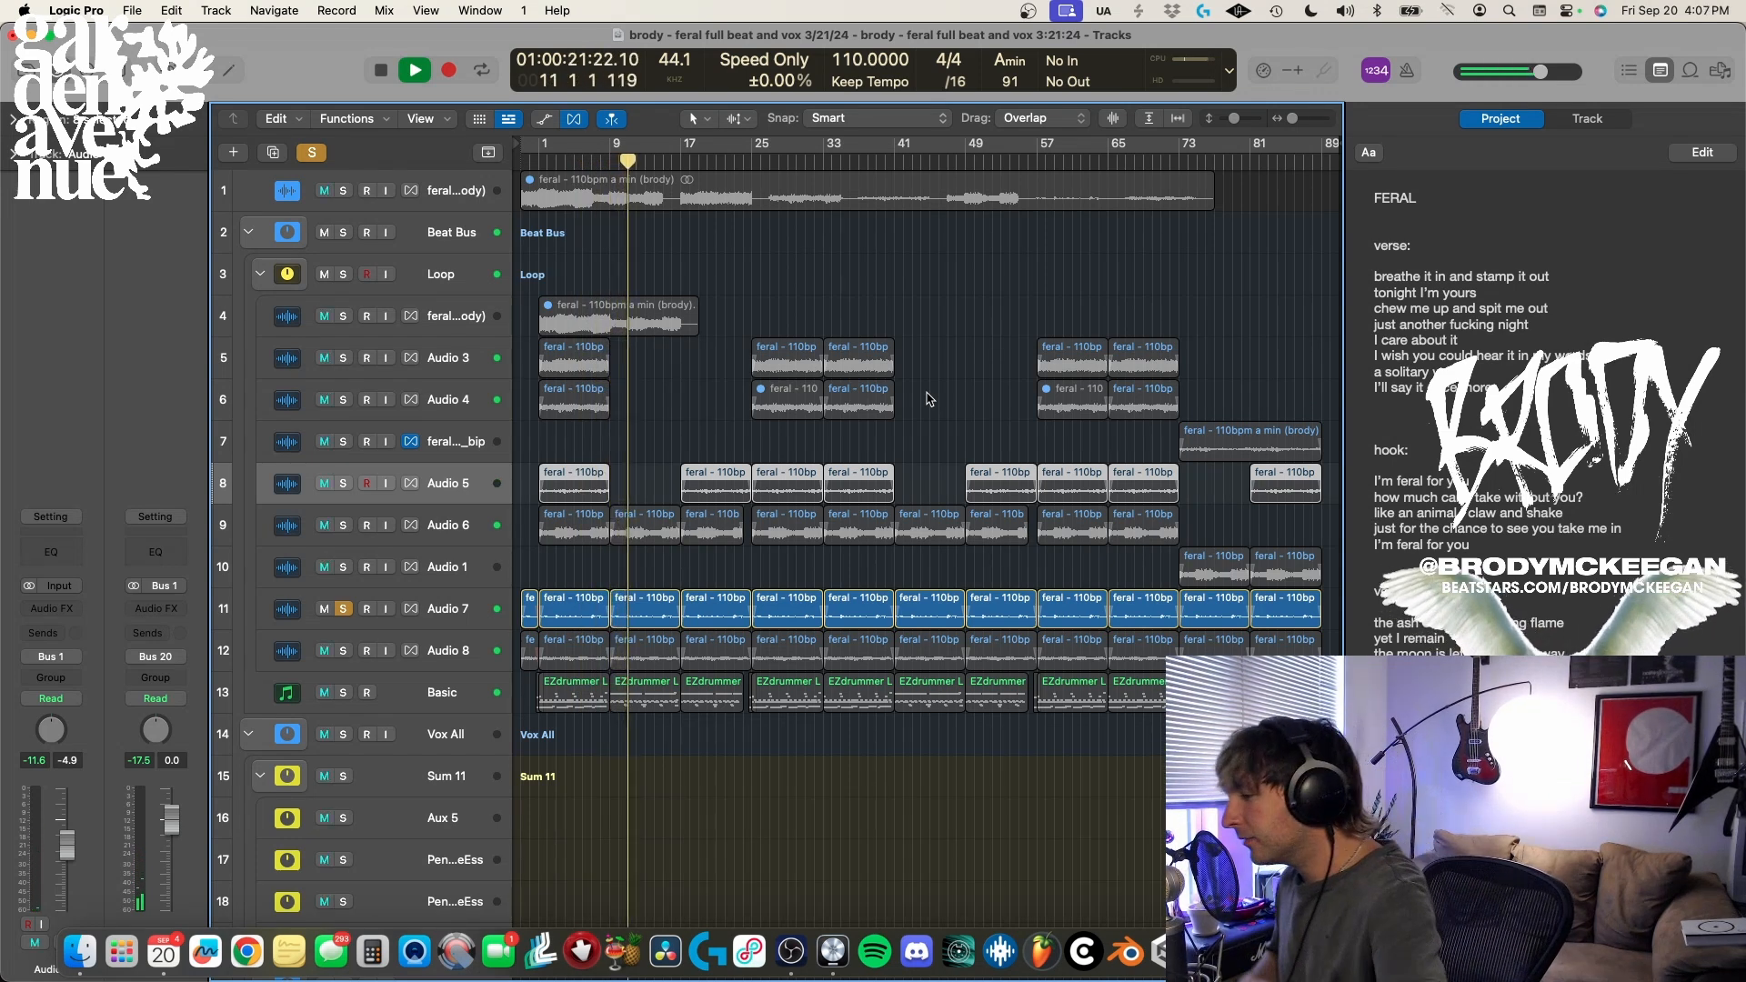
{"action": "key", "text": "space"}
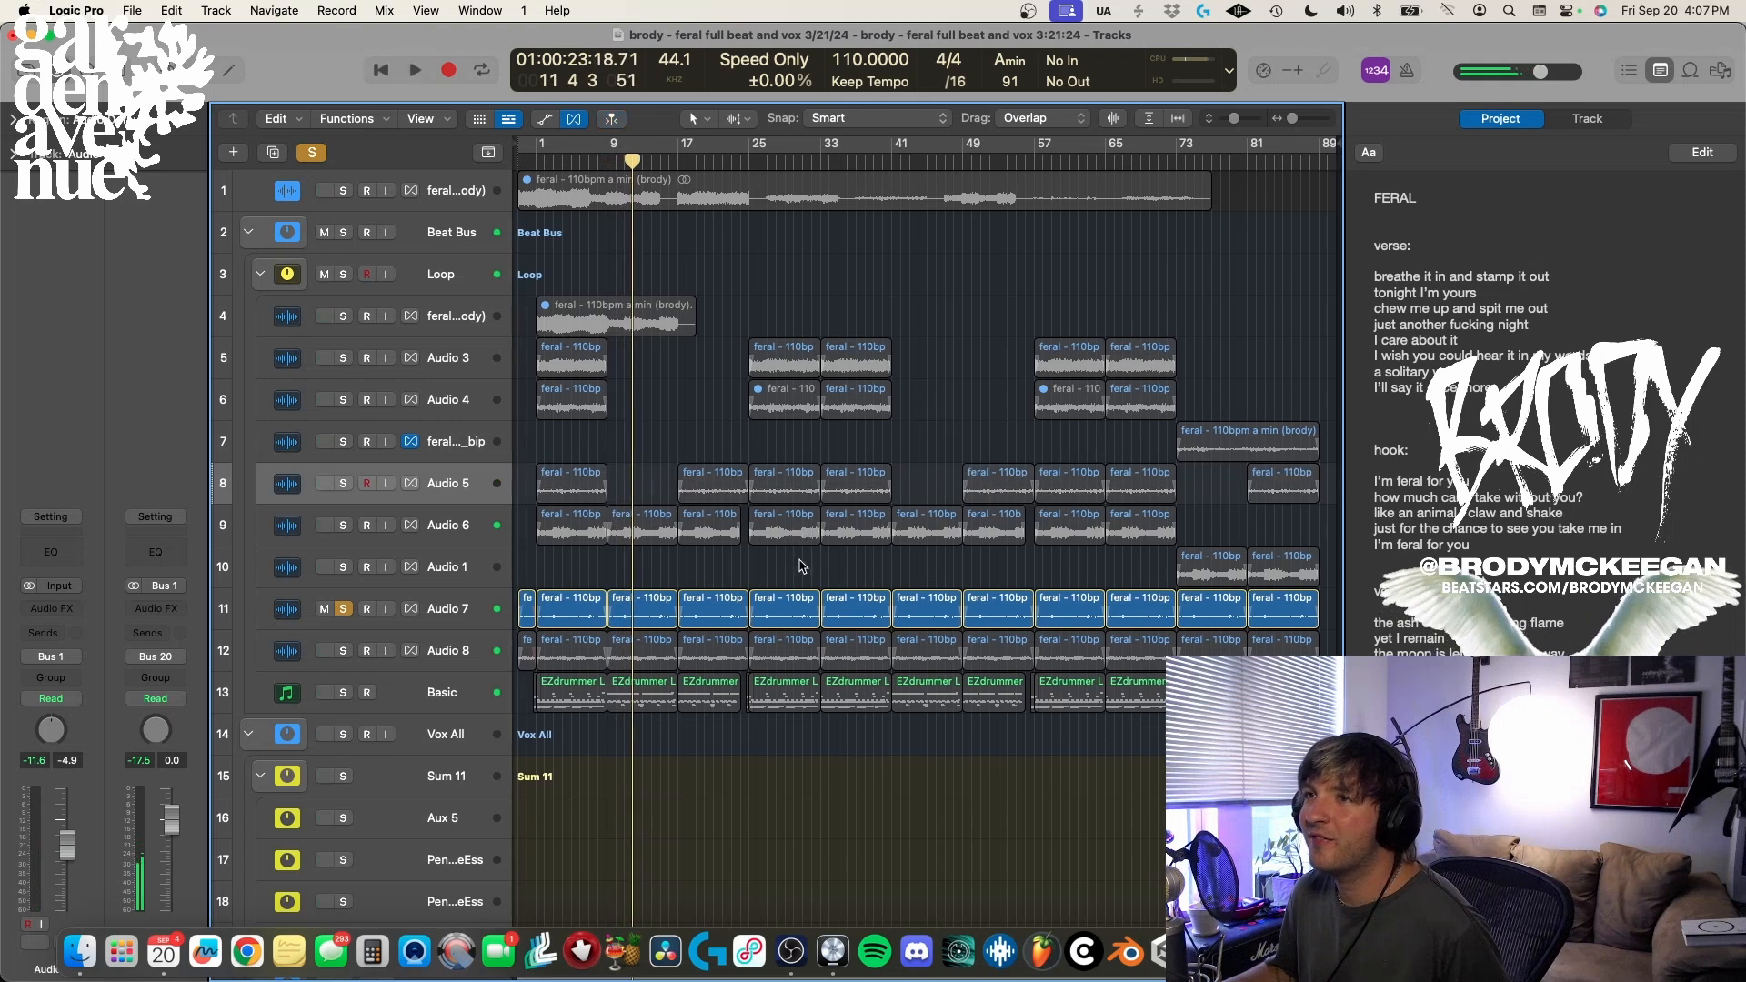
{"action": "left_click", "coordinate": [340, 609]}
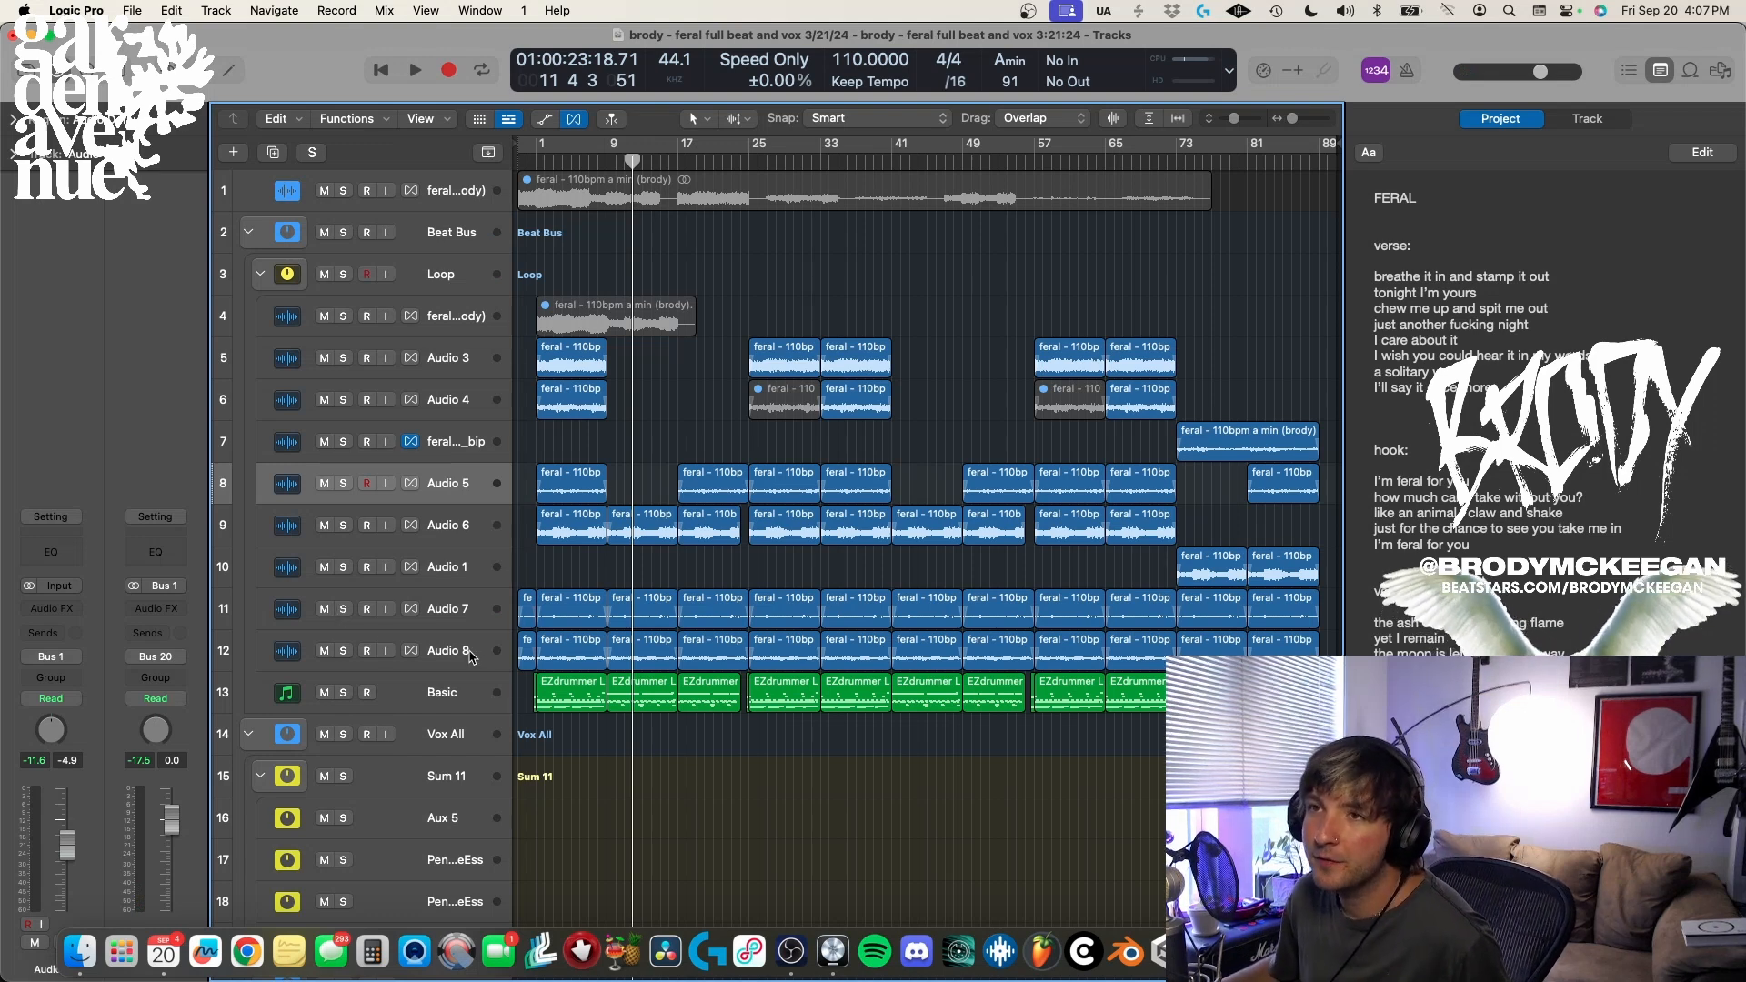
- Solo Audio 8, listen to it from bar 1 and stop playback
{"action": "left_click", "coordinate": [316, 644]}
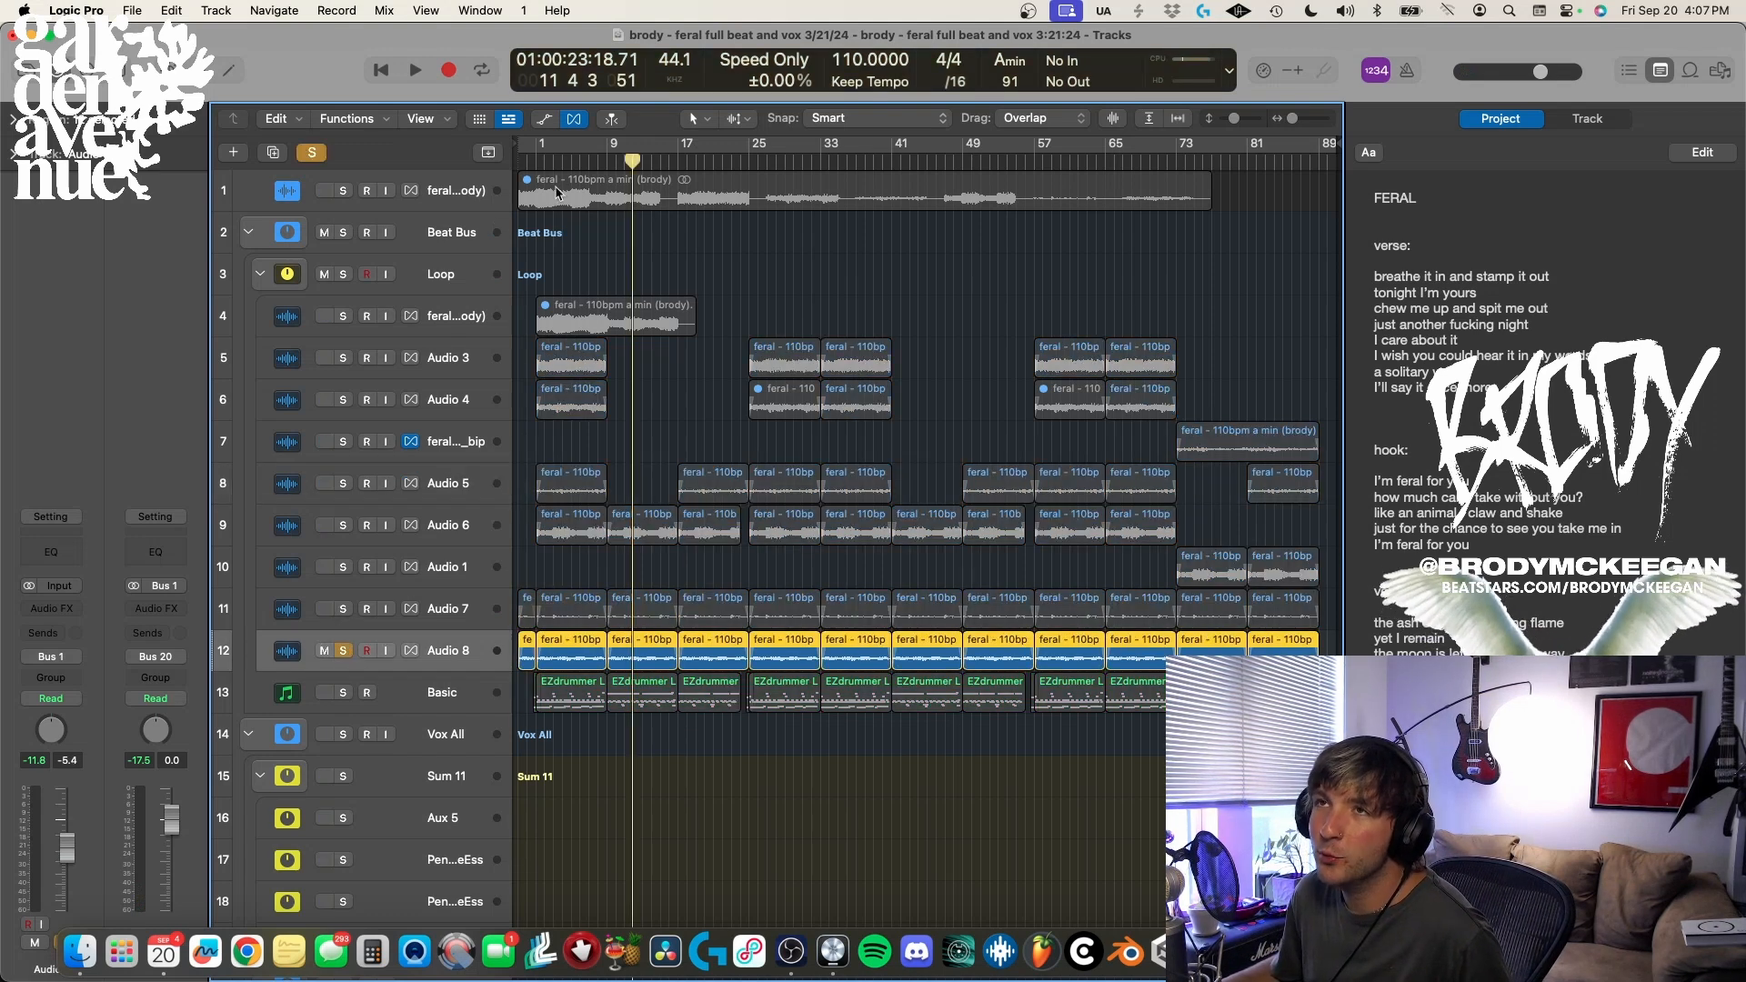
{"action": "key", "text": "Return"}
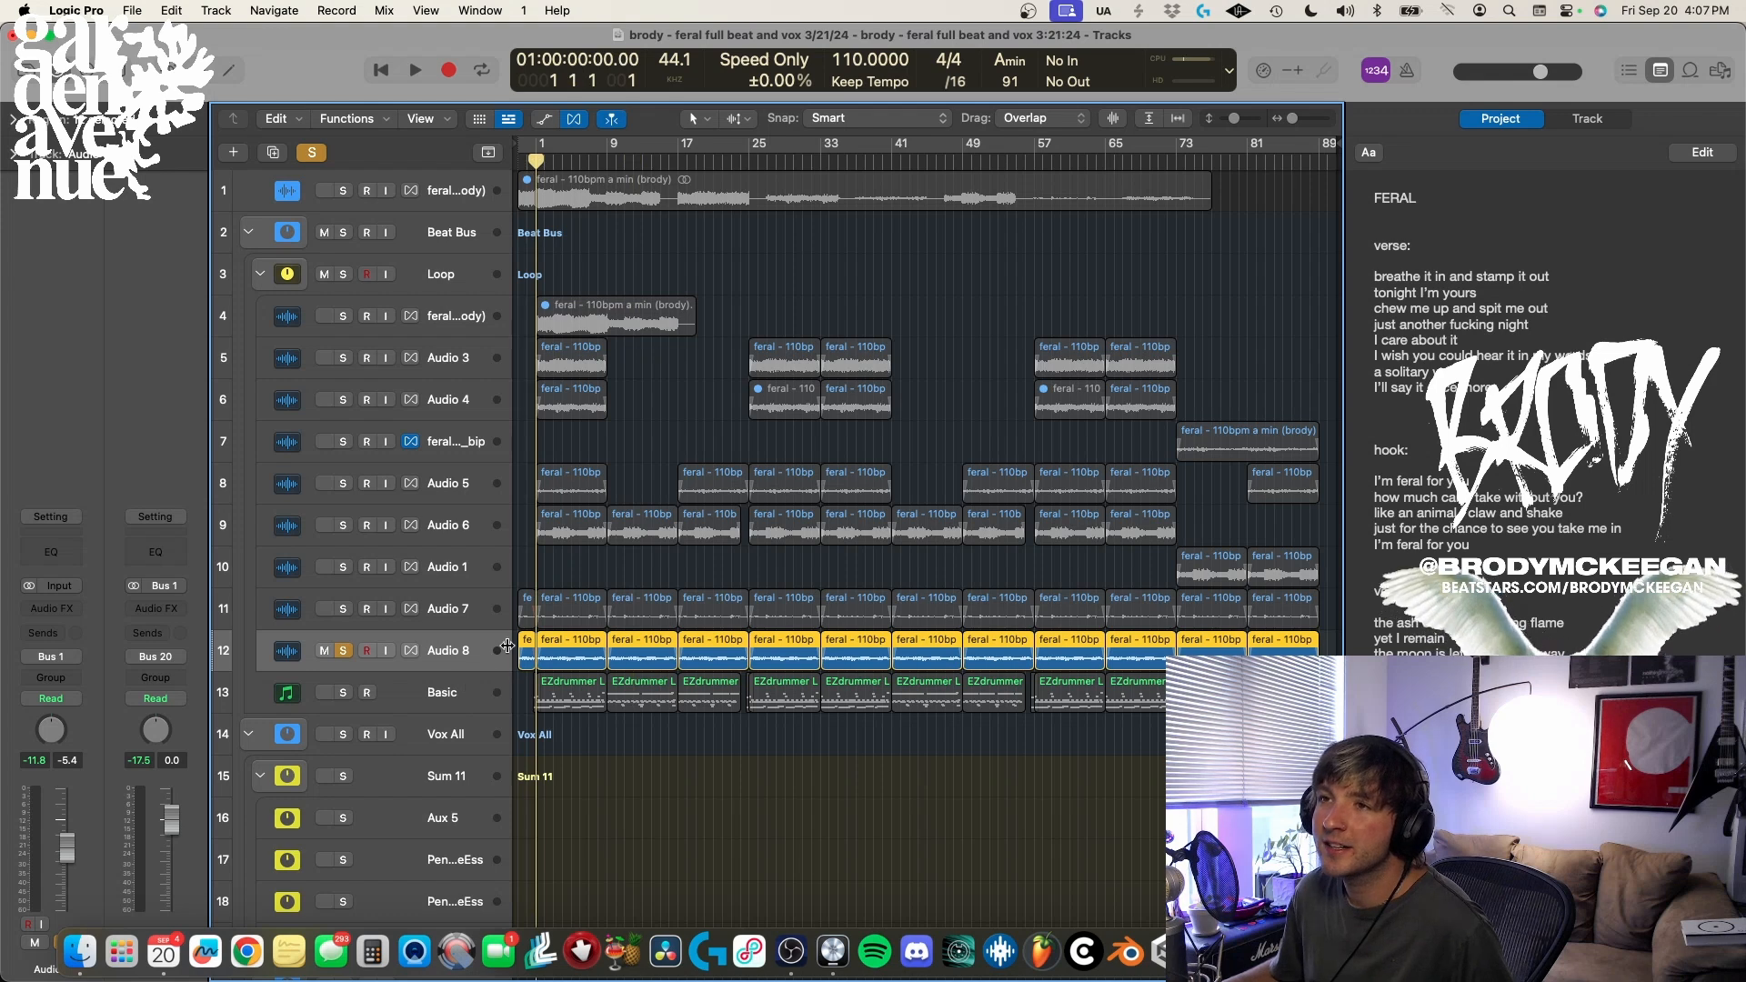
{"action": "key", "text": "space"}
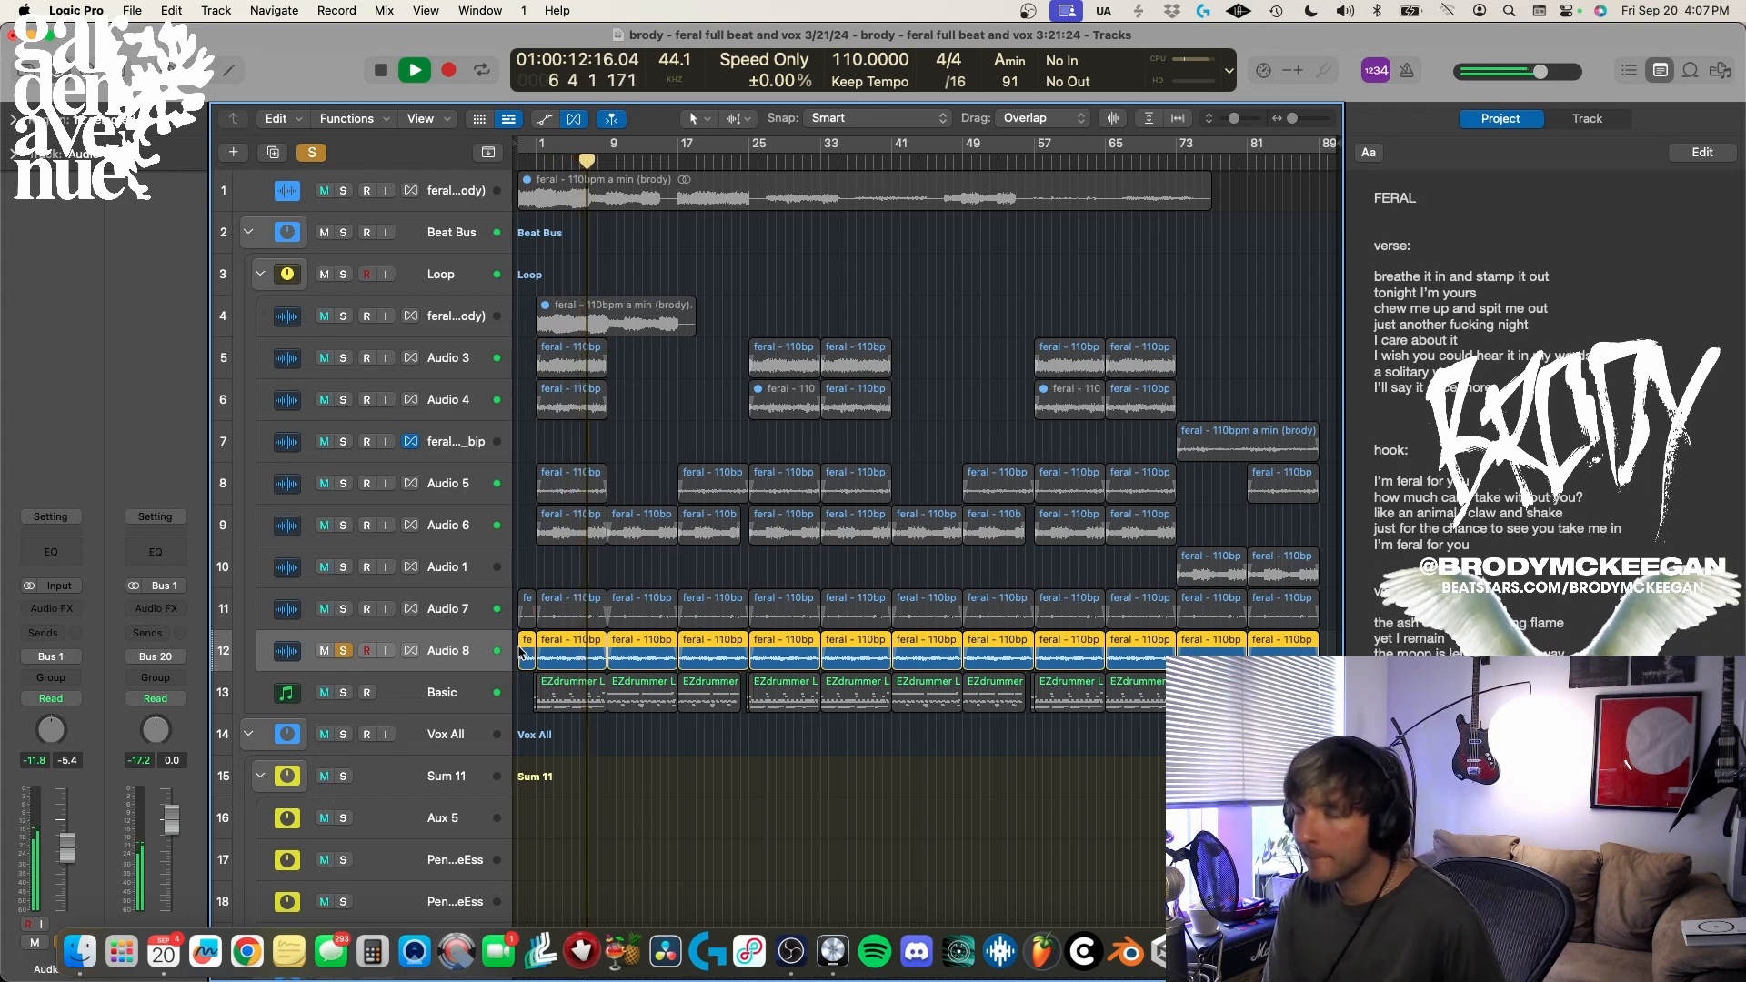
{"action": "key", "text": "space"}
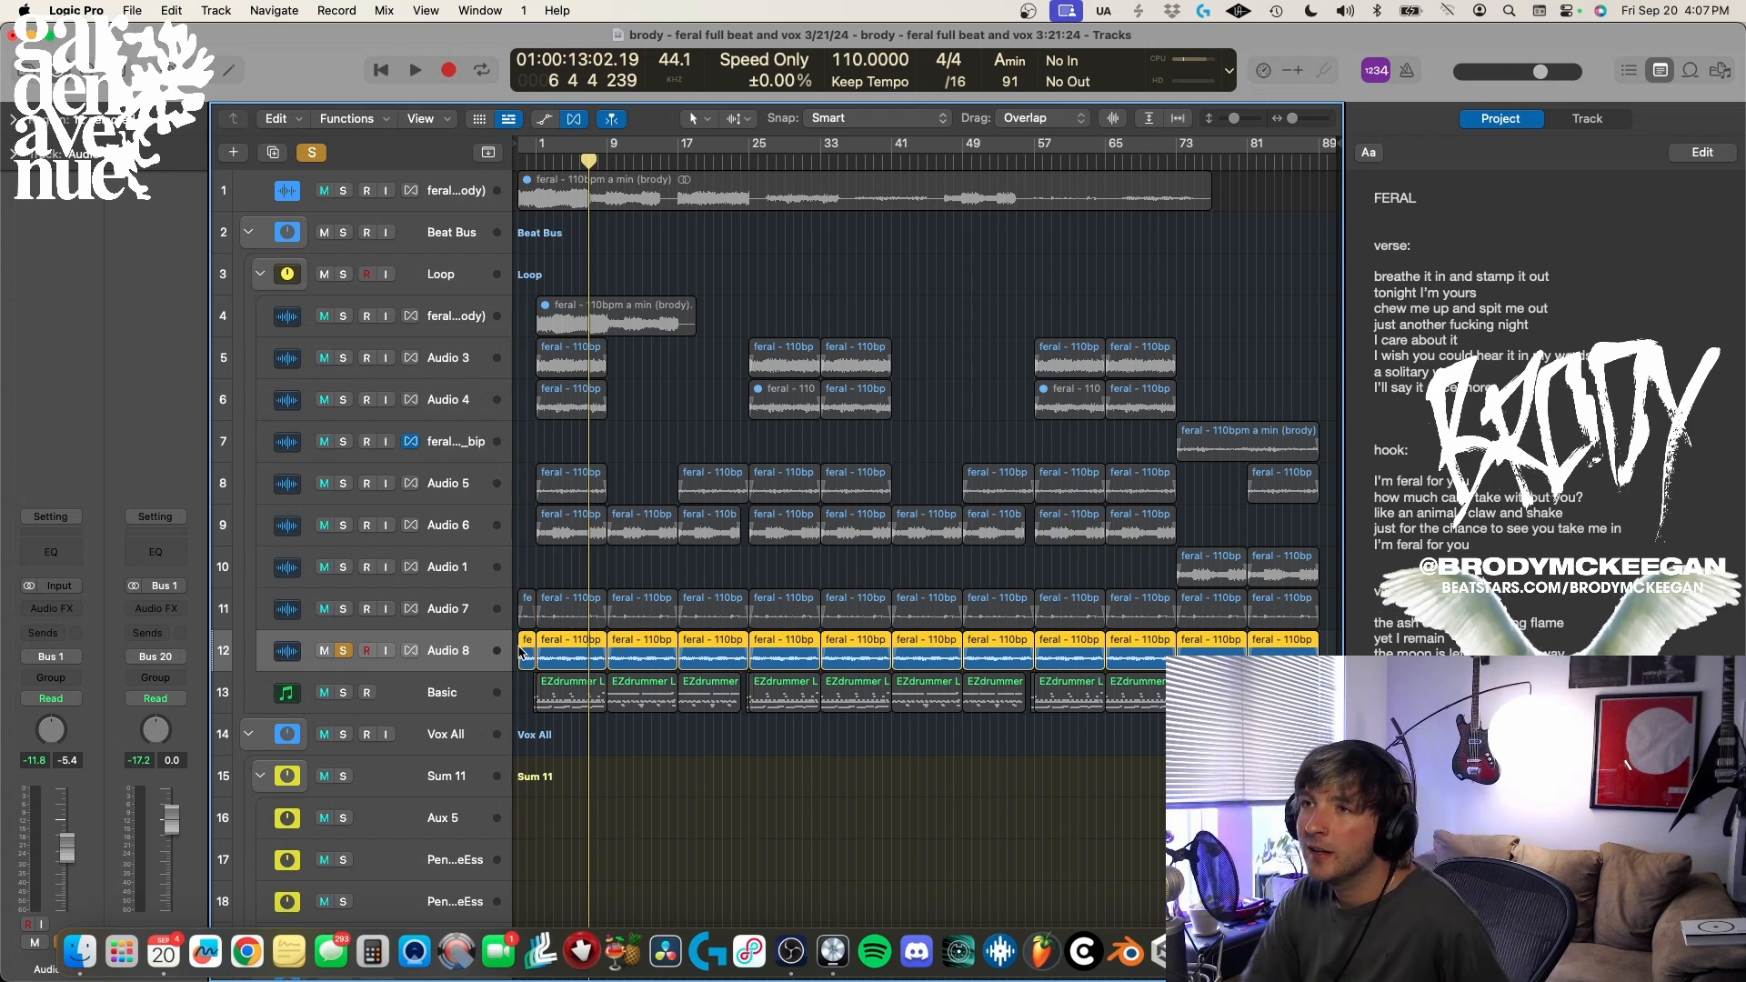
- Solo Audio 3 together with Audio 8, play both briefly from bar 1, stop and clear both solos
{"action": "left_click", "coordinate": [342, 357]}
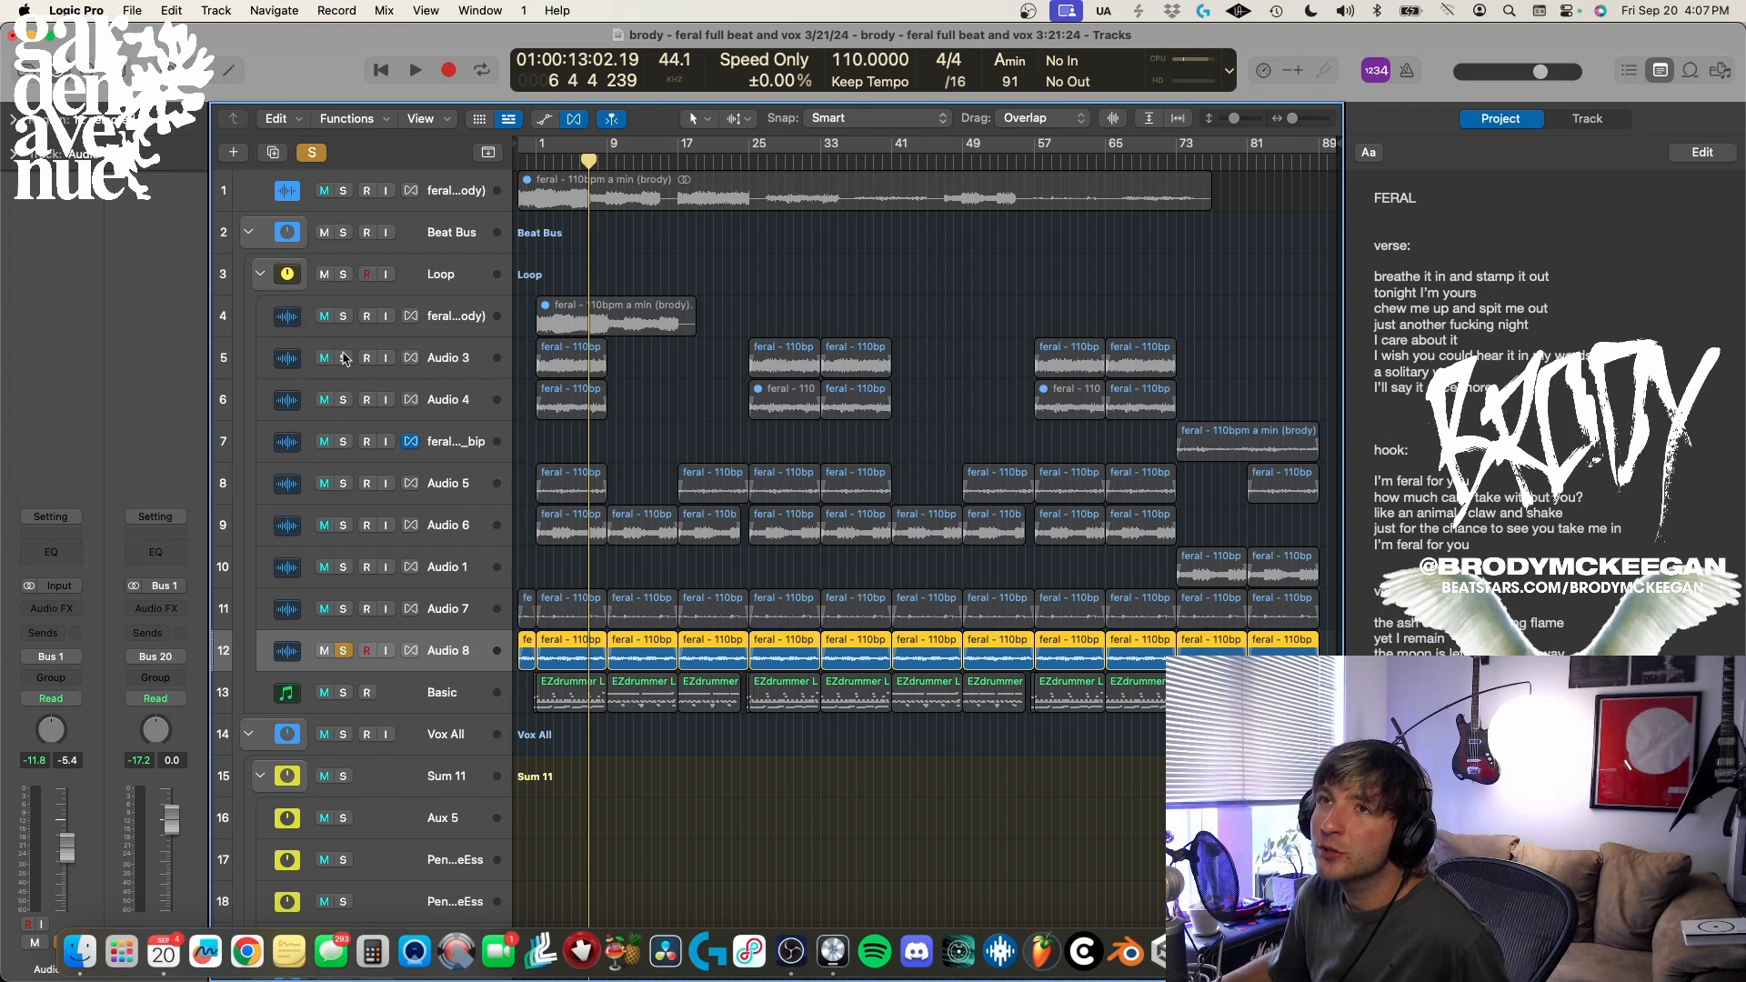
{"action": "left_click", "coordinate": [536, 161]}
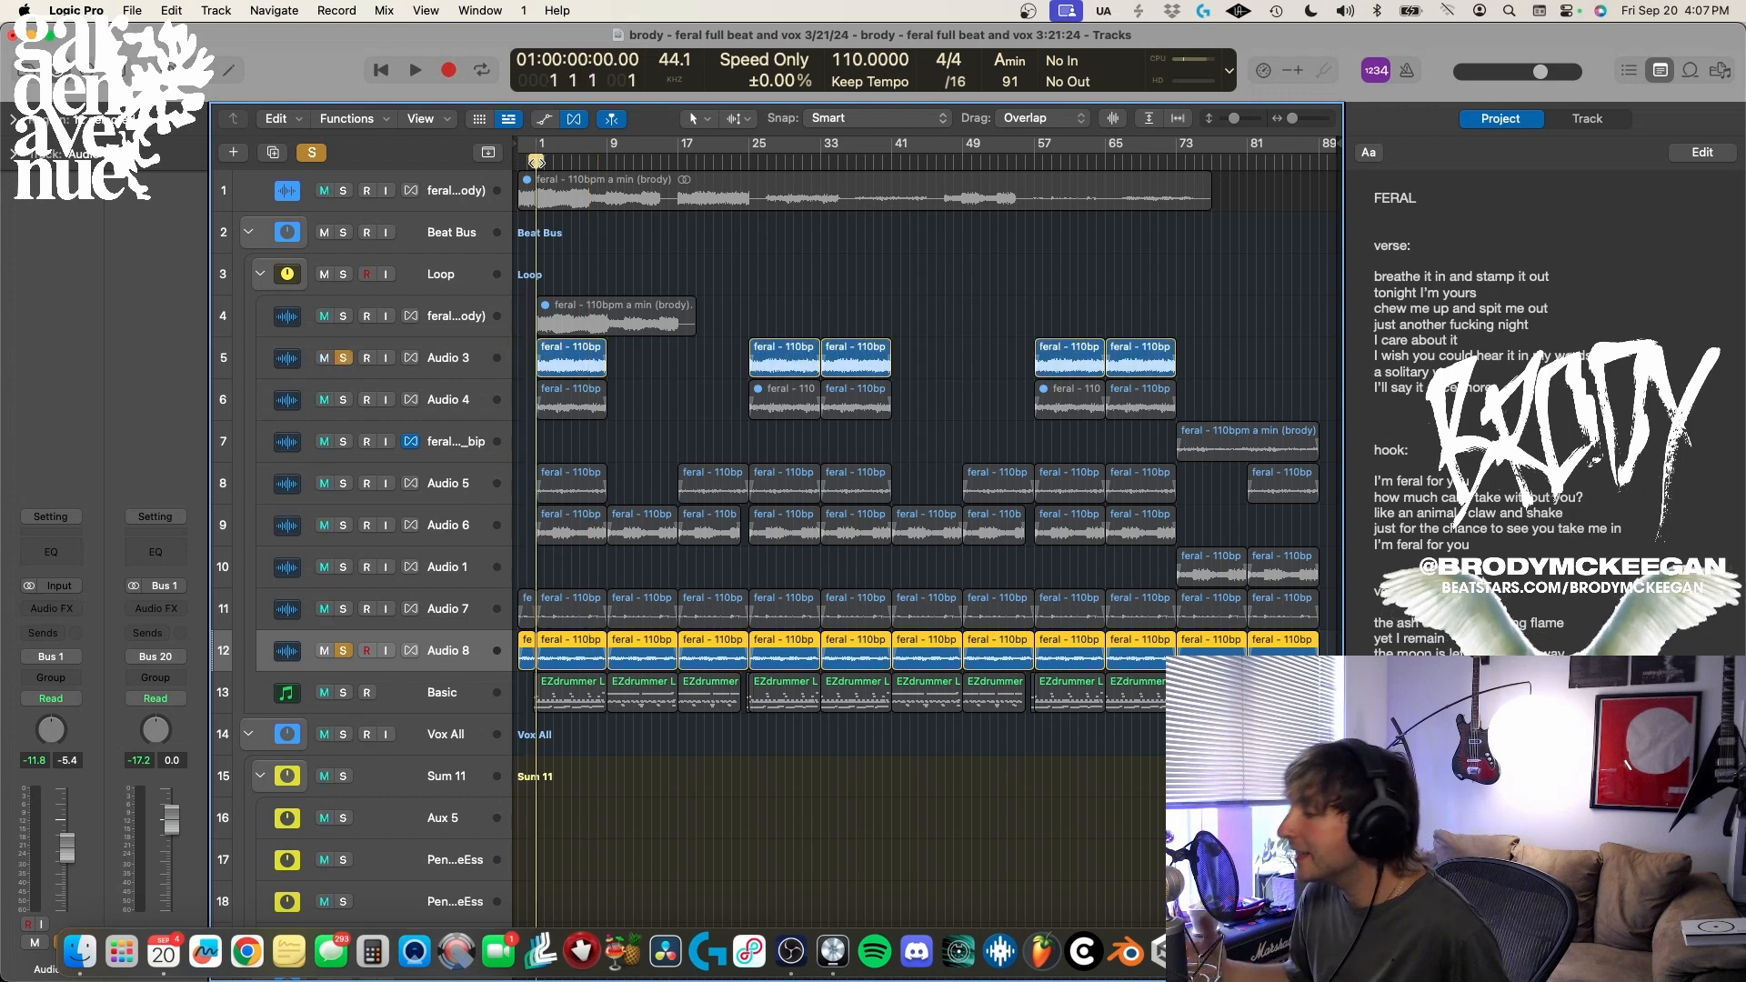
{"action": "key", "text": "space"}
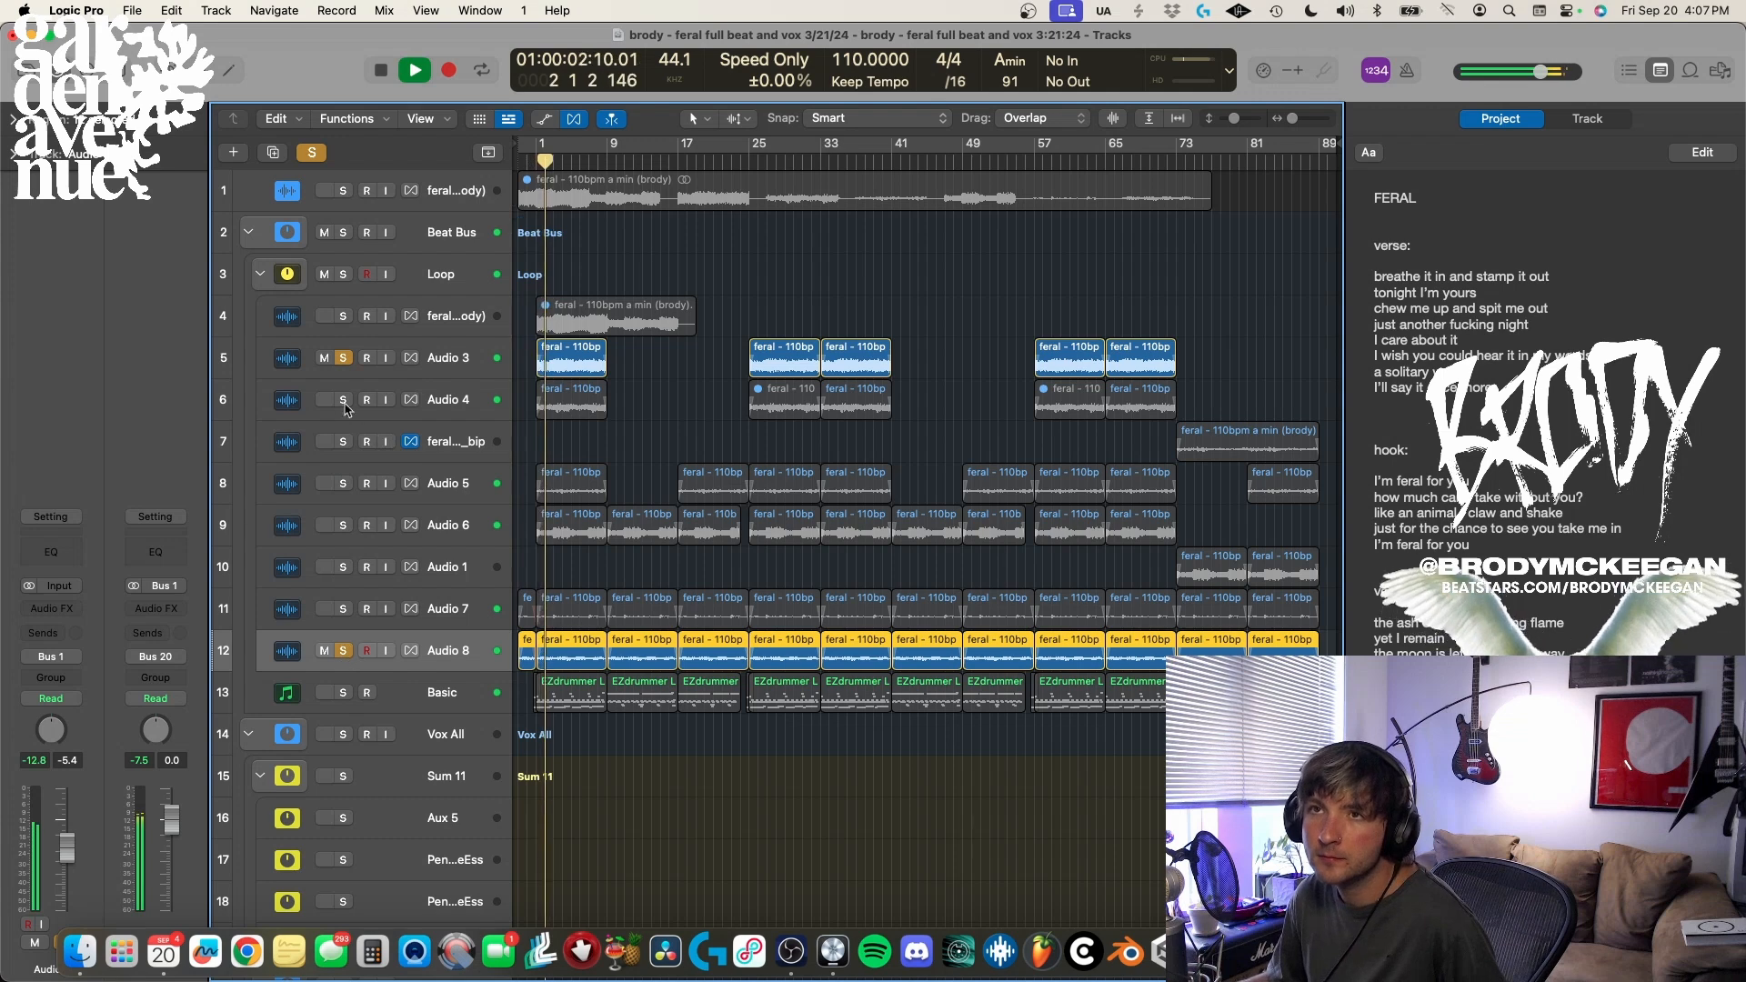
{"action": "key", "text": "space"}
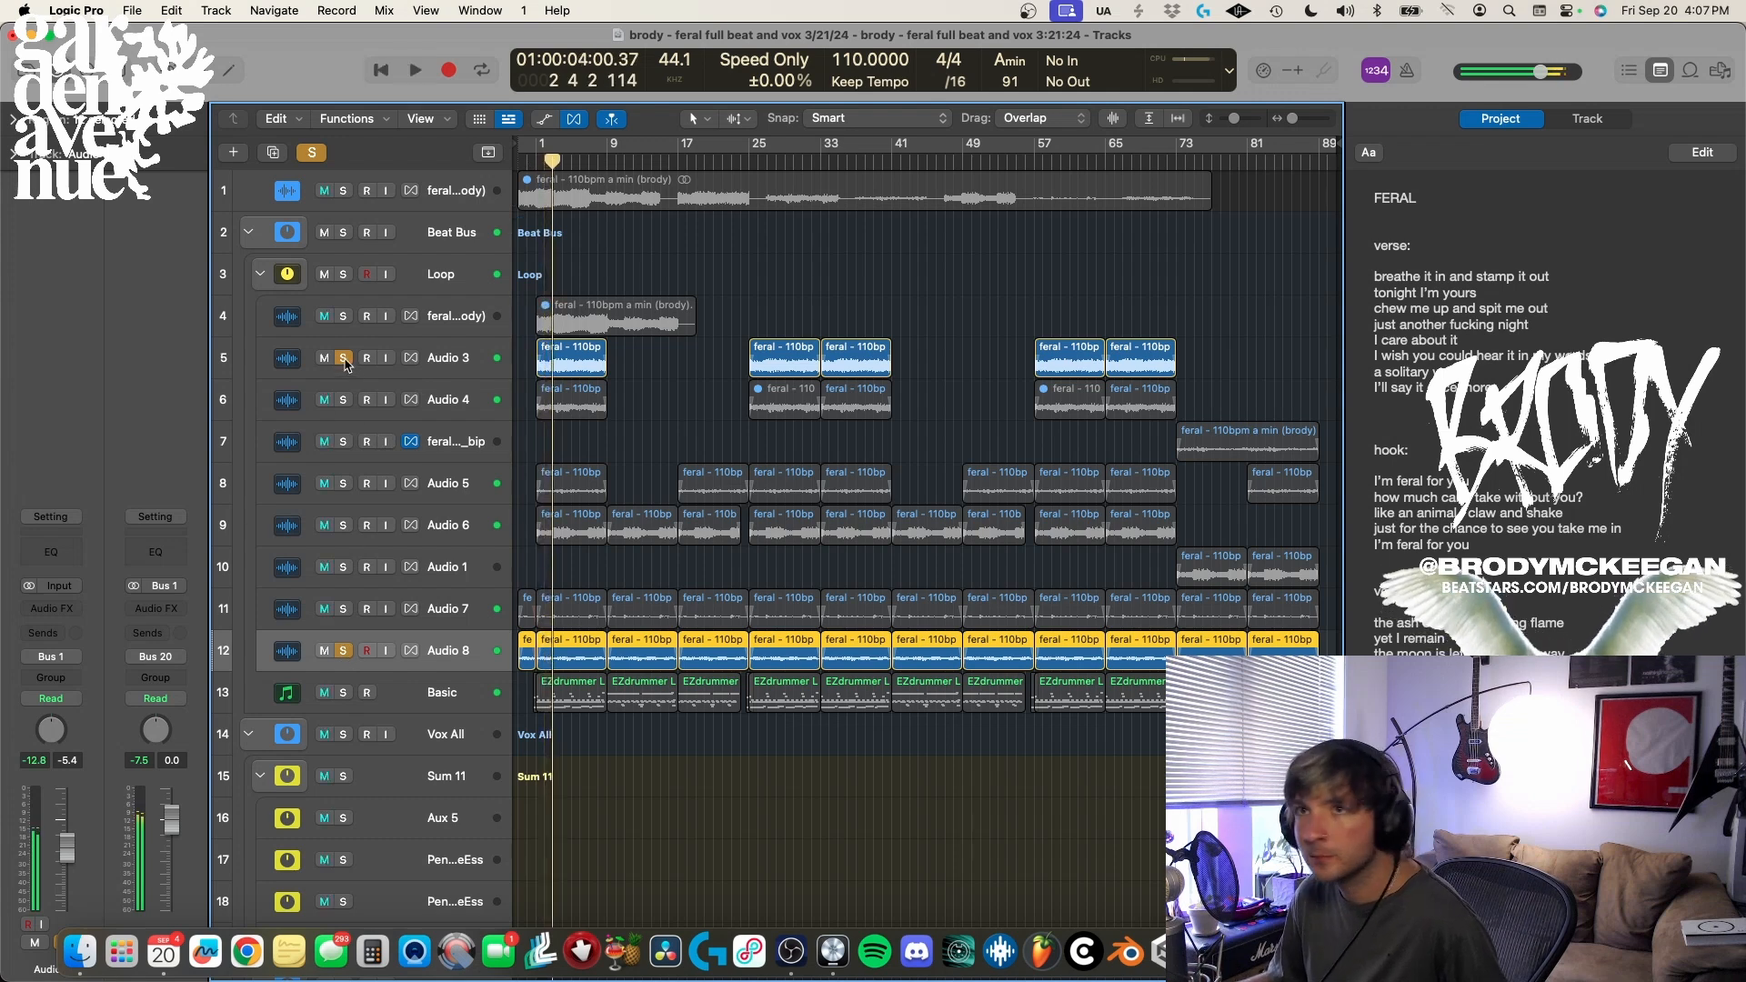
{"action": "left_click", "coordinate": [344, 358]}
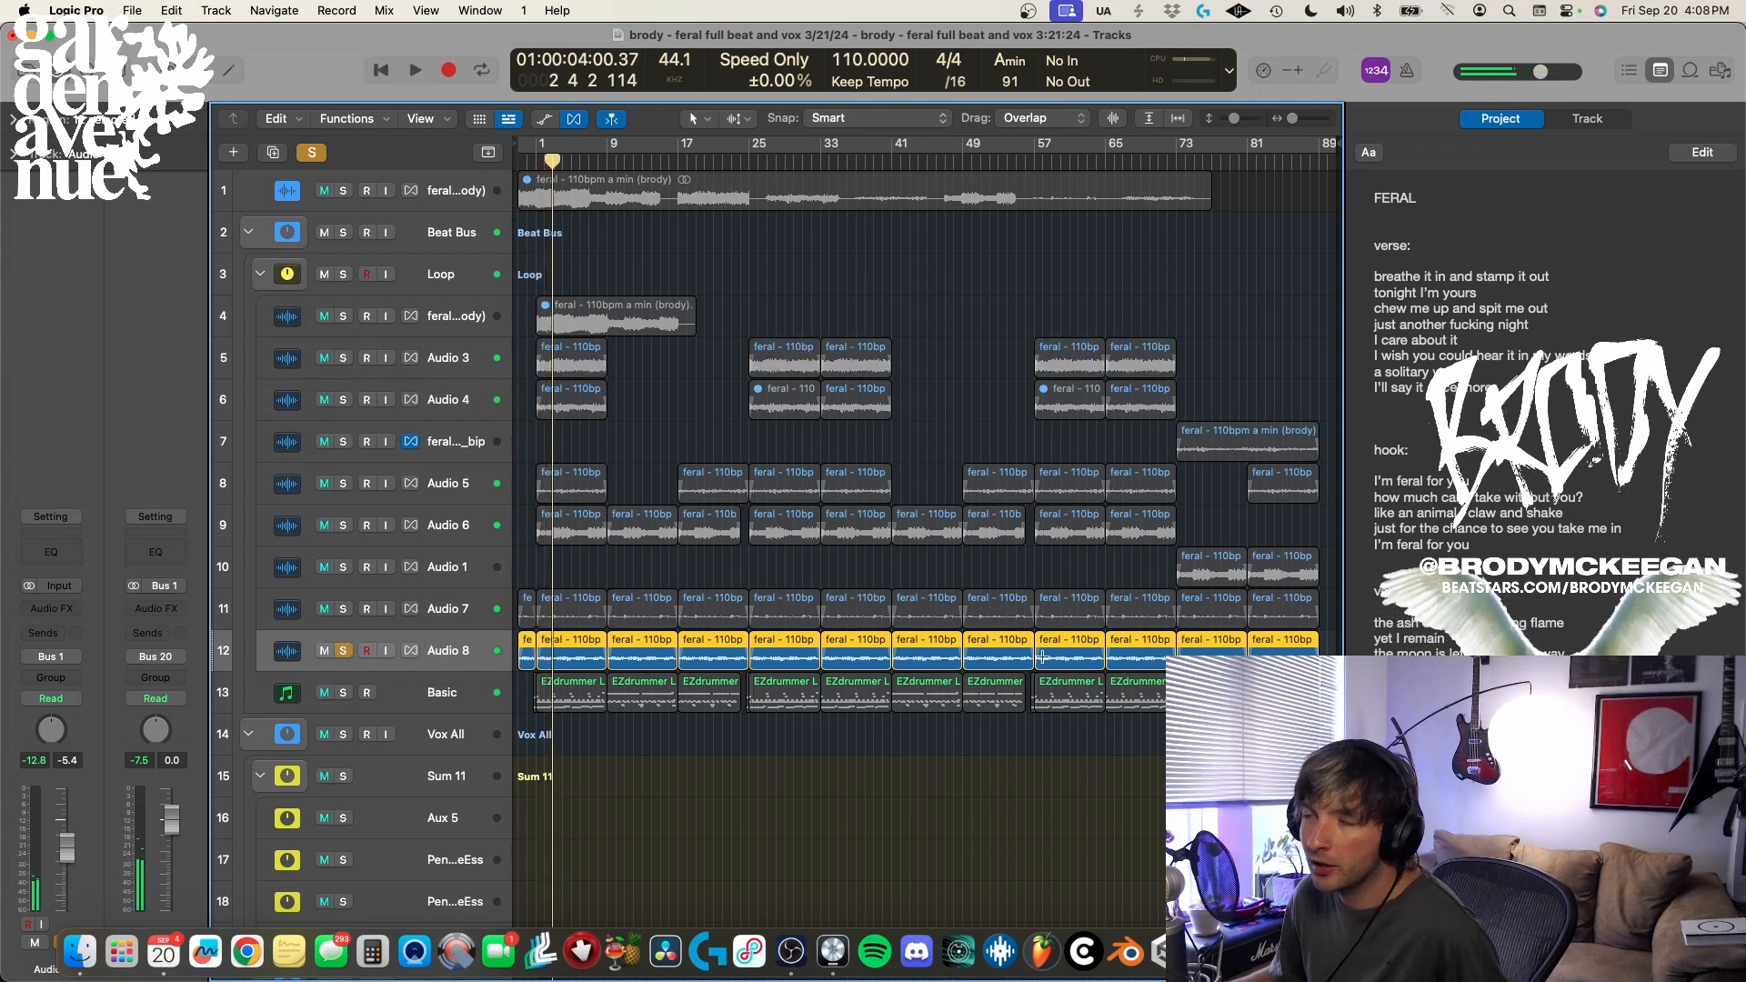
{"action": "left_click", "coordinate": [343, 650]}
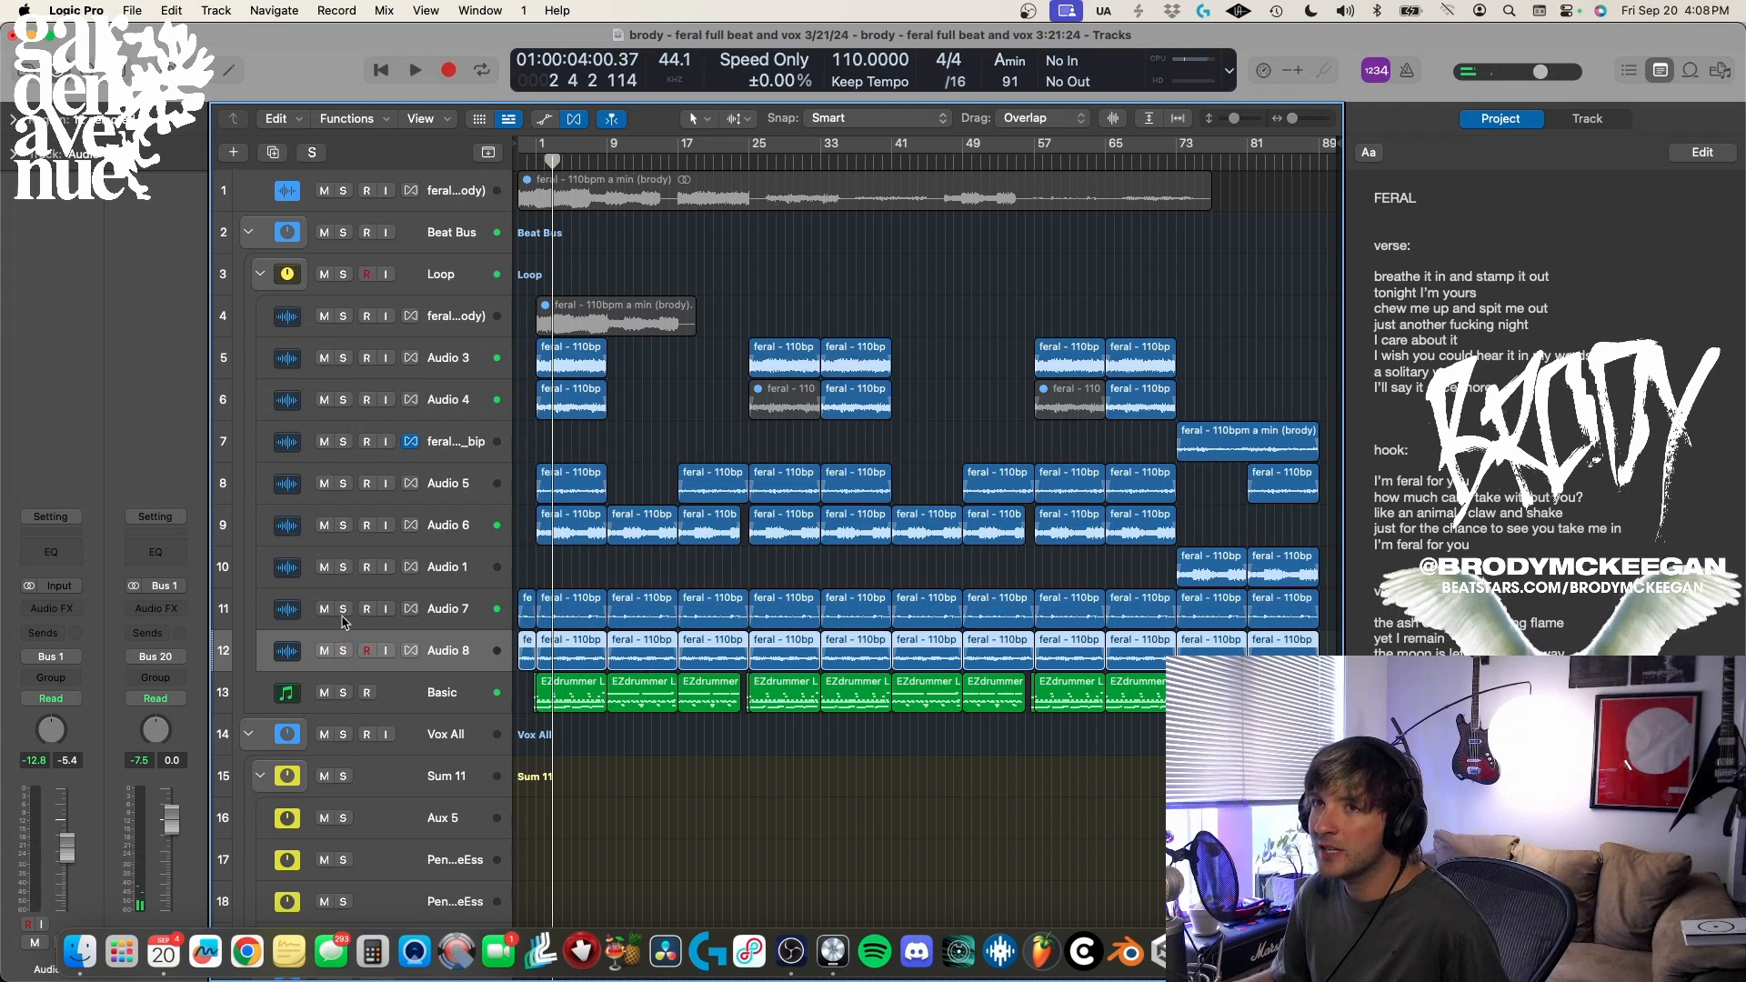
- Solo Audio 7 and Audio 8 together, play them from the project start, stop and remove both solos
{"action": "left_click", "coordinate": [343, 609]}
{"action": "left_click", "coordinate": [345, 650]}
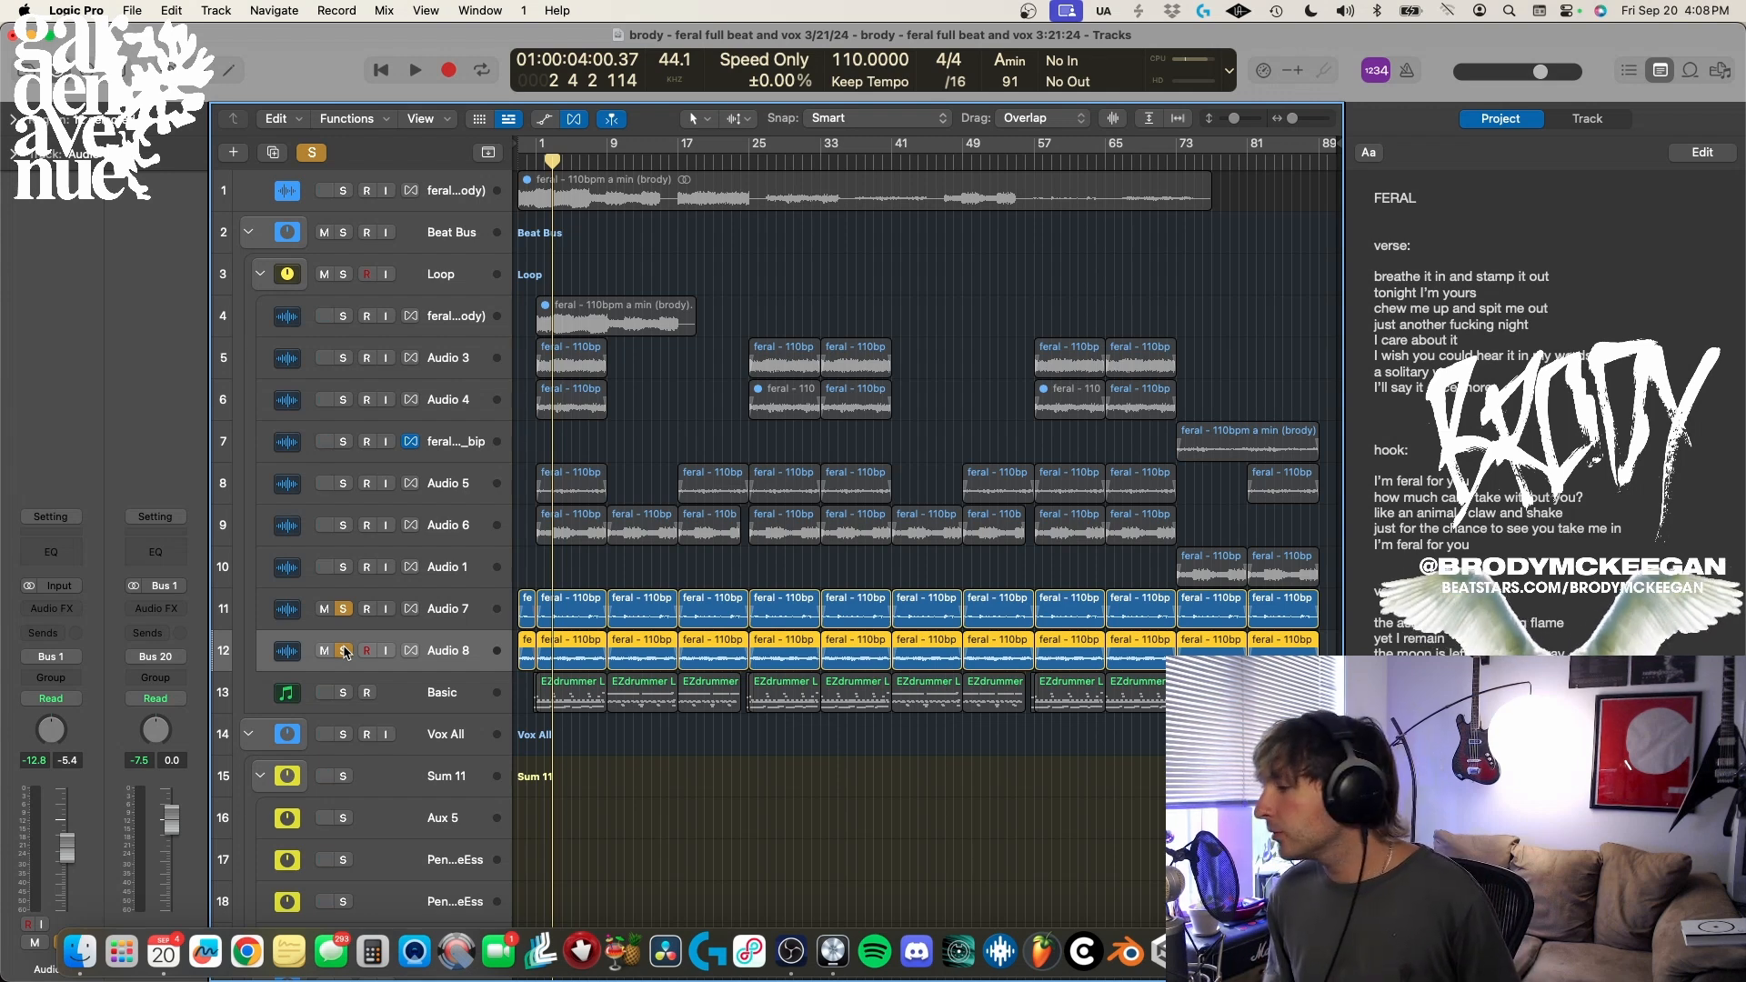
{"action": "key", "text": "Return"}
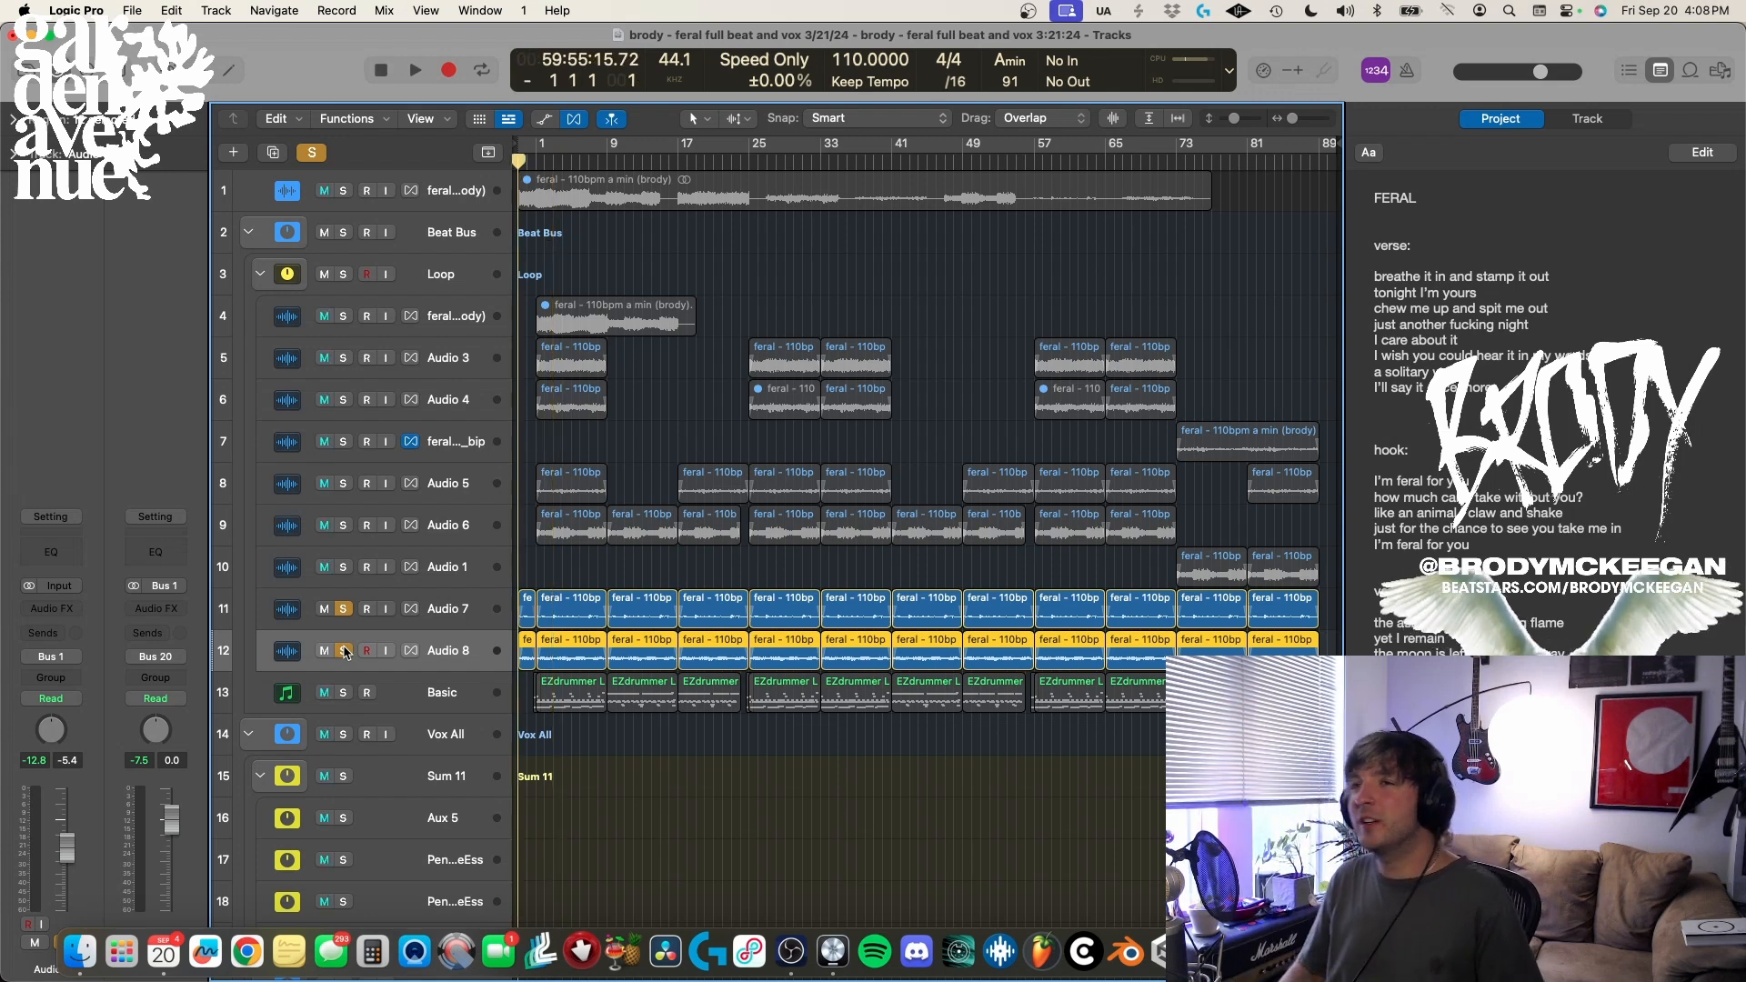
{"action": "key", "text": "space"}
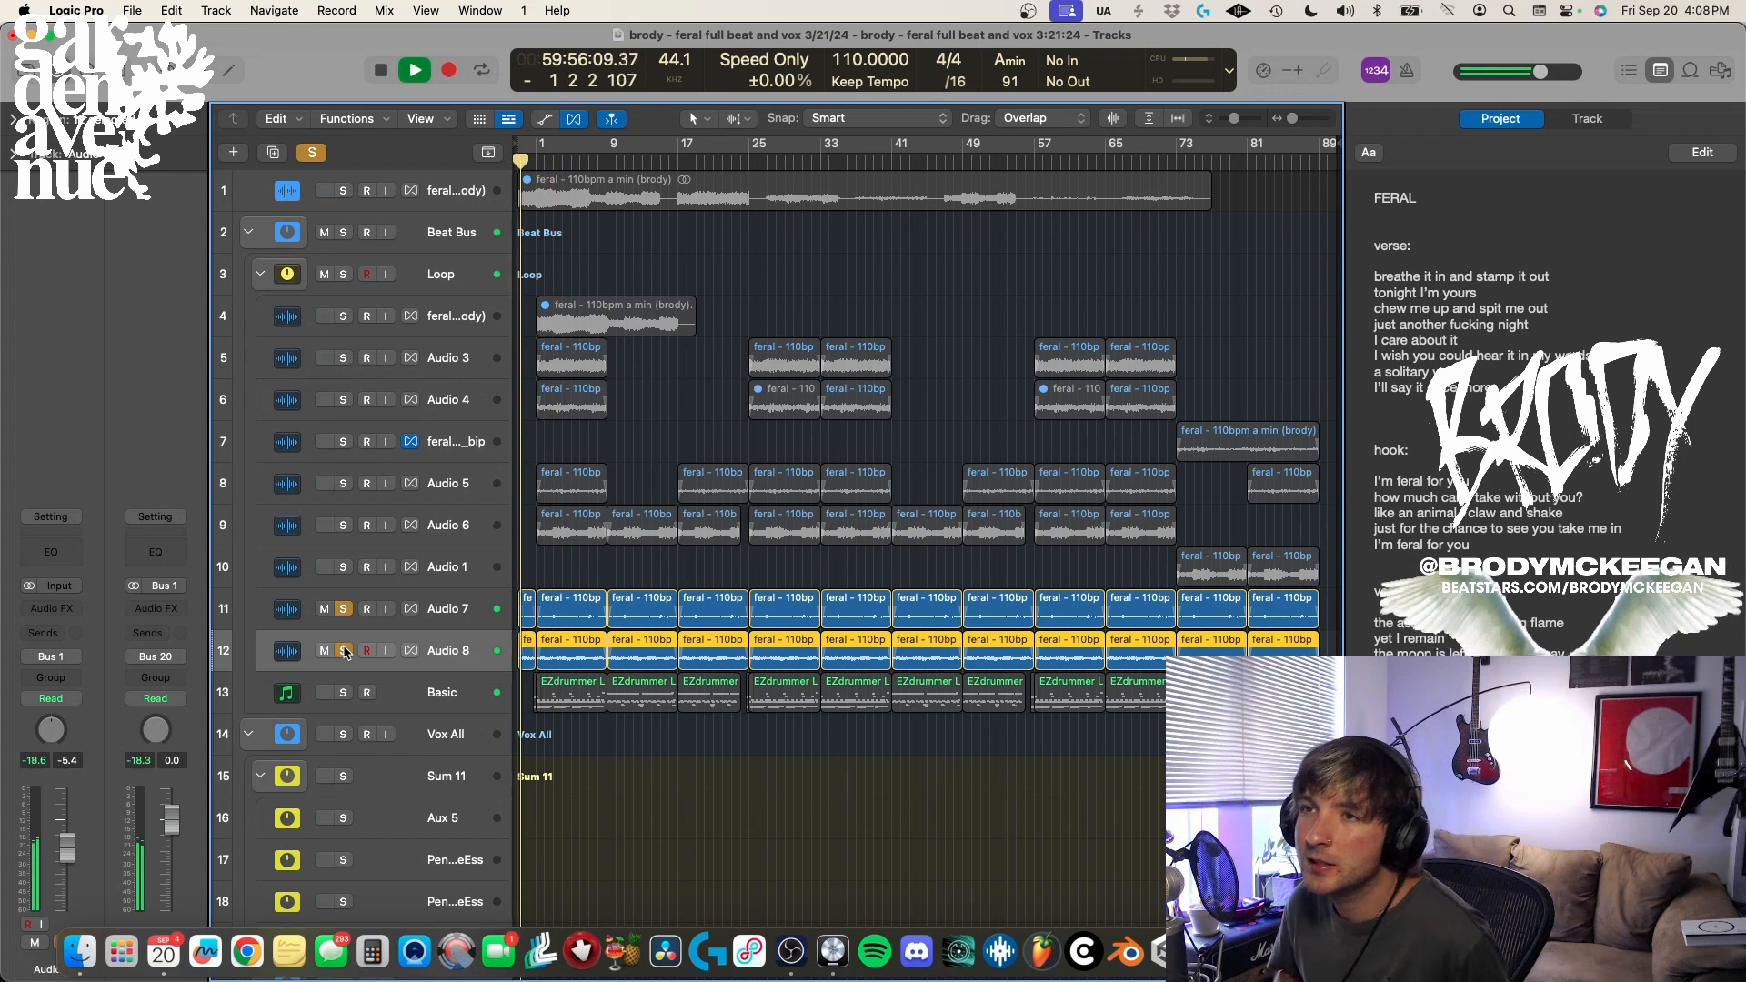
{"action": "key", "text": "space"}
{"action": "left_click", "coordinate": [344, 650]}
{"action": "left_click", "coordinate": [343, 608]}
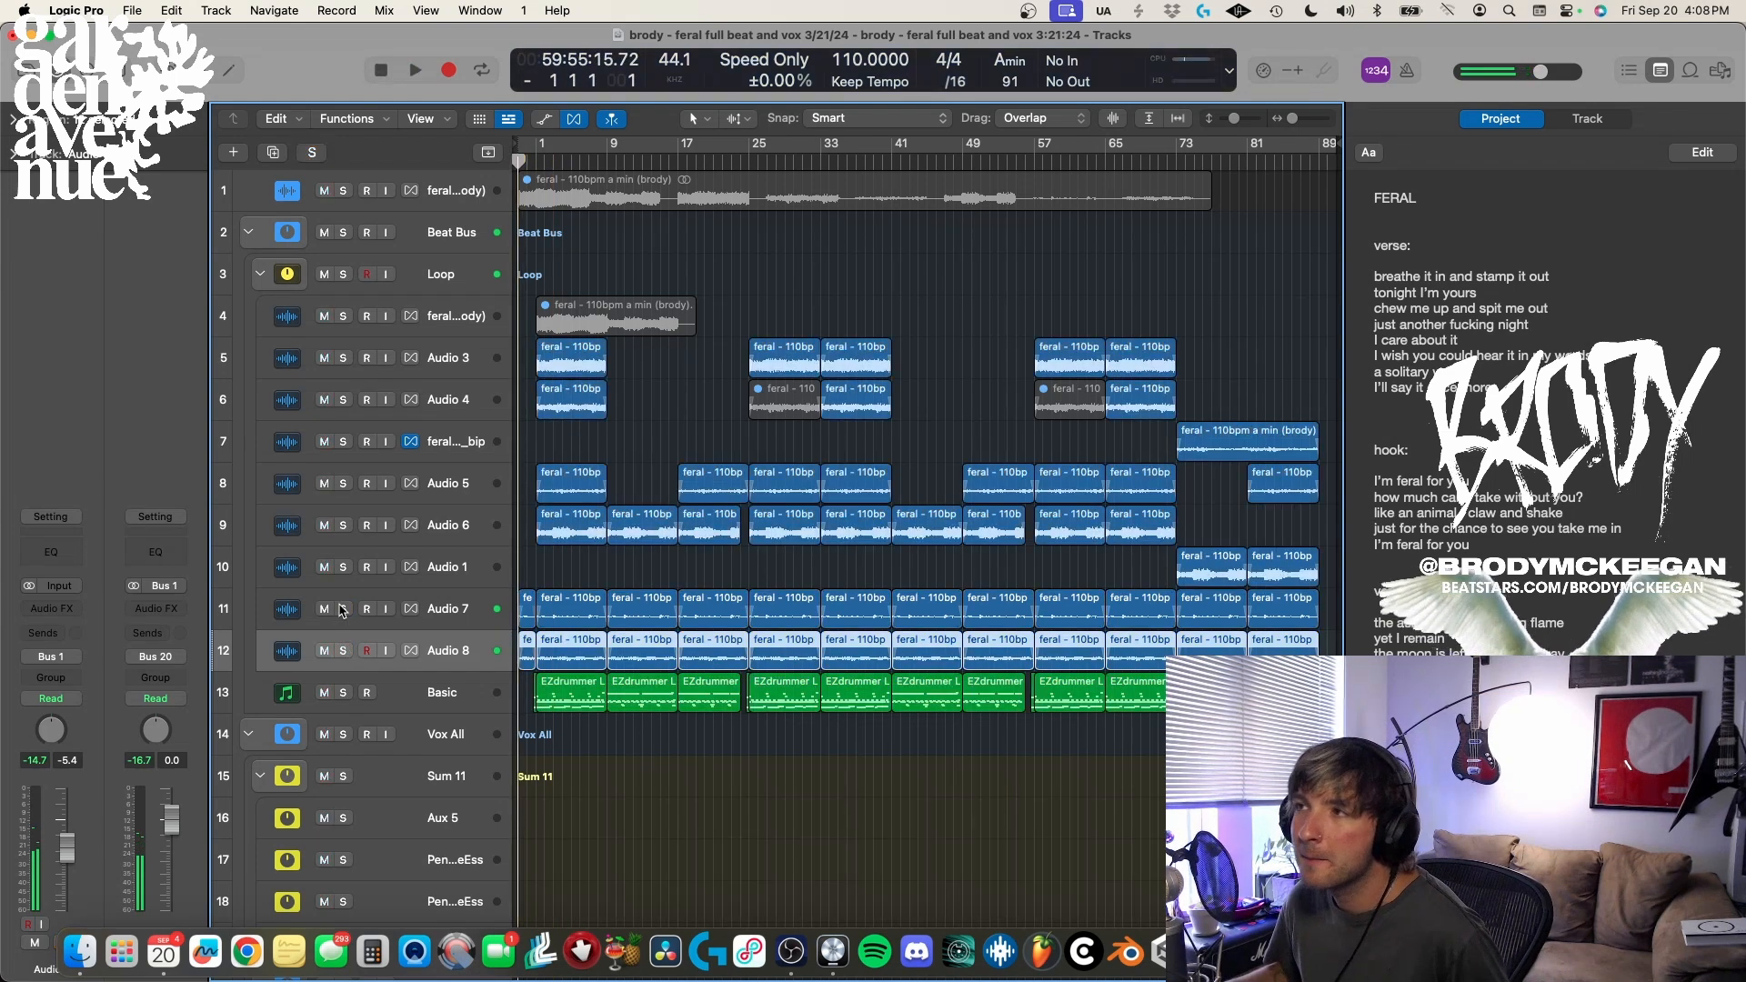
- Solo the "feral - 110bpm a min (brody)_bip" track and Audio 1, play them from bar 73 and stop playback
{"action": "left_click", "coordinate": [342, 441]}
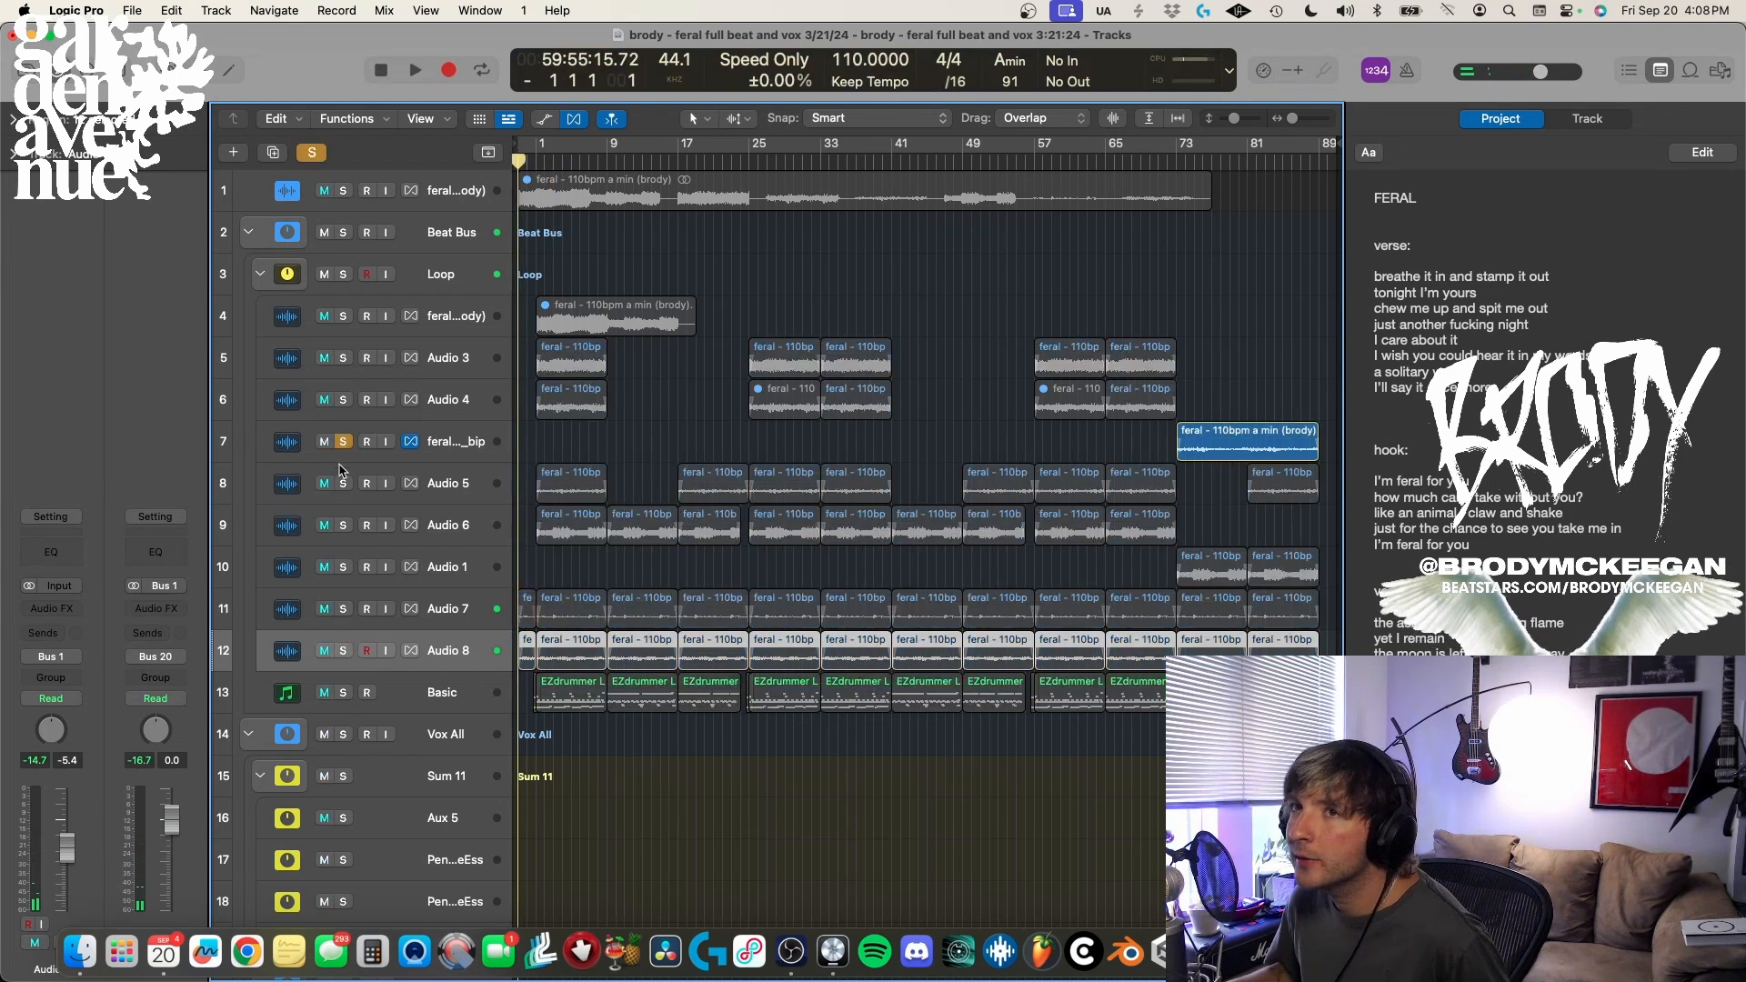
{"action": "left_click", "coordinate": [343, 608]}
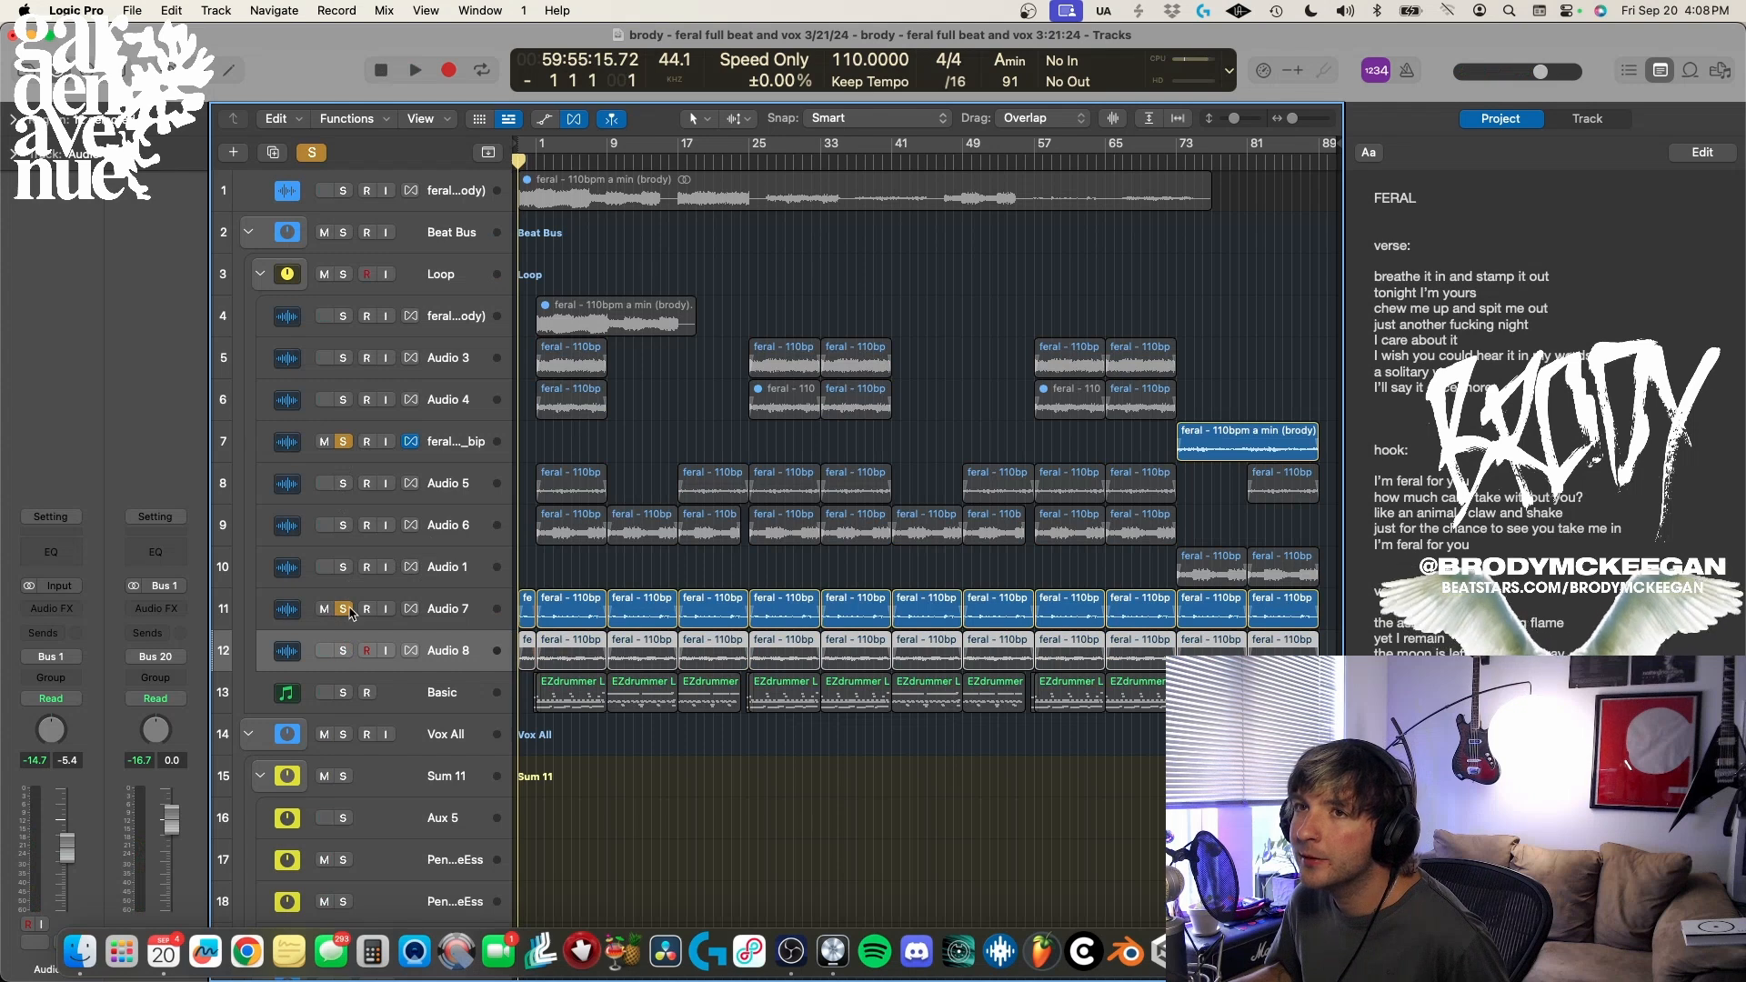
{"action": "left_click", "coordinate": [343, 608]}
{"action": "left_click", "coordinate": [343, 566]}
{"action": "left_click", "coordinate": [1177, 161]}
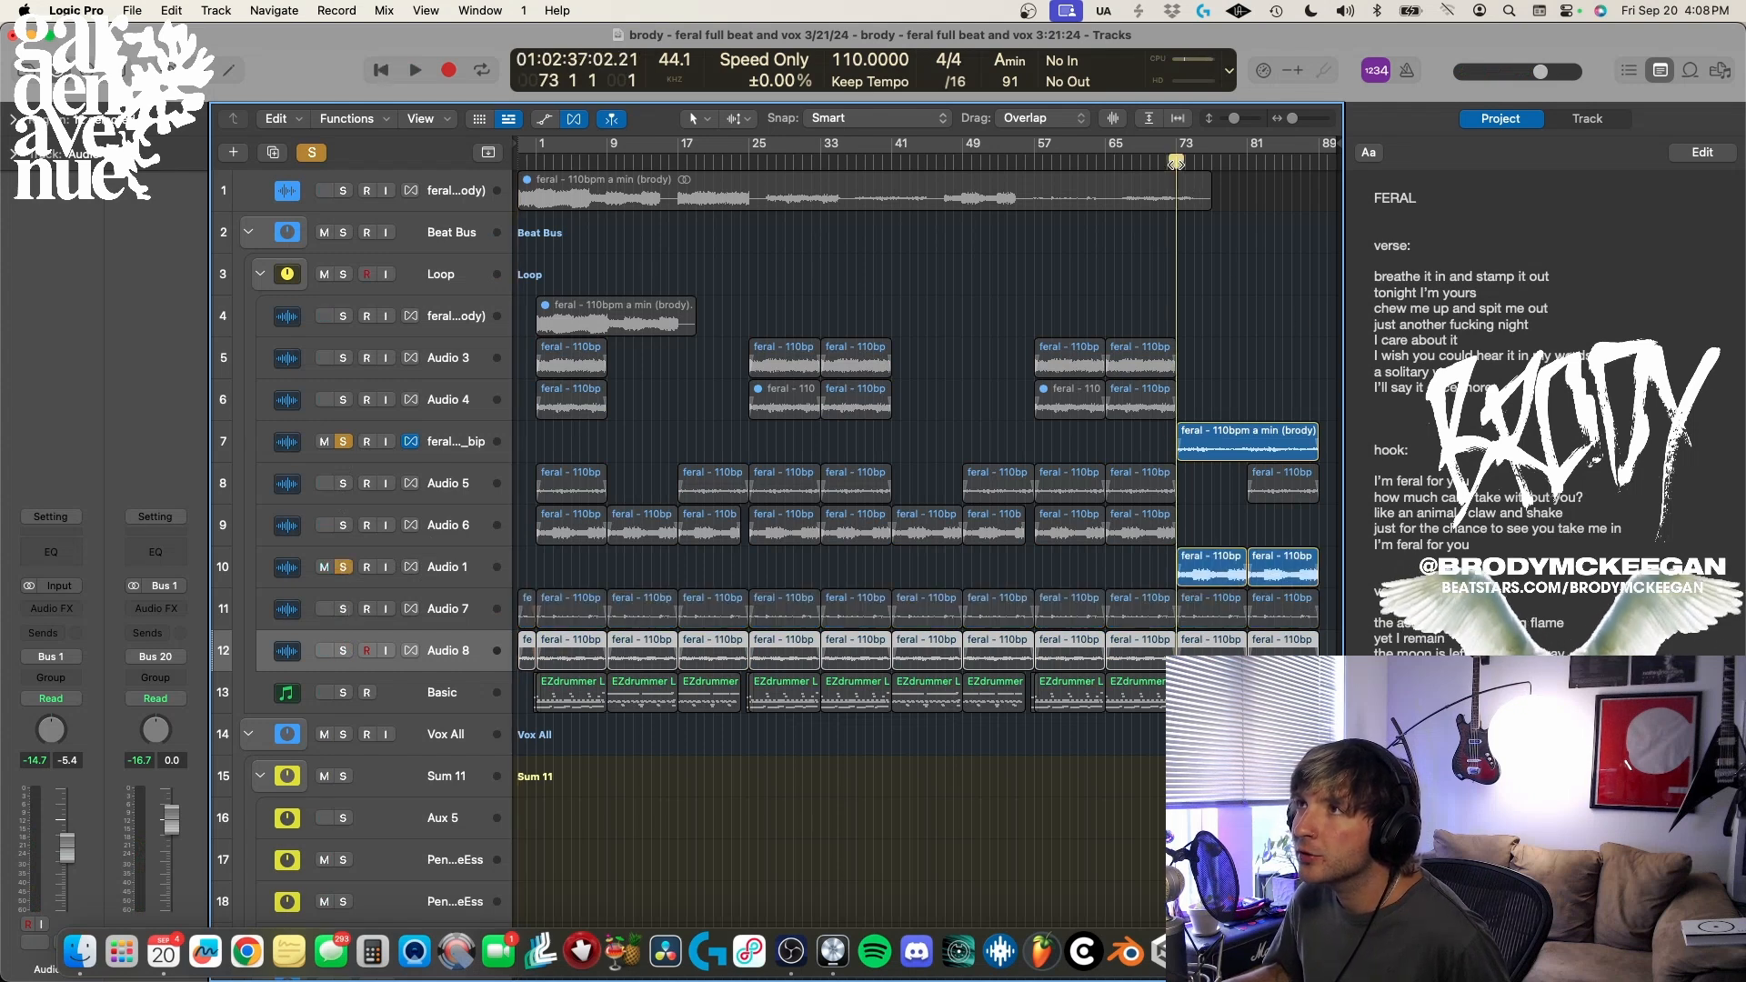
{"action": "key", "text": "space"}
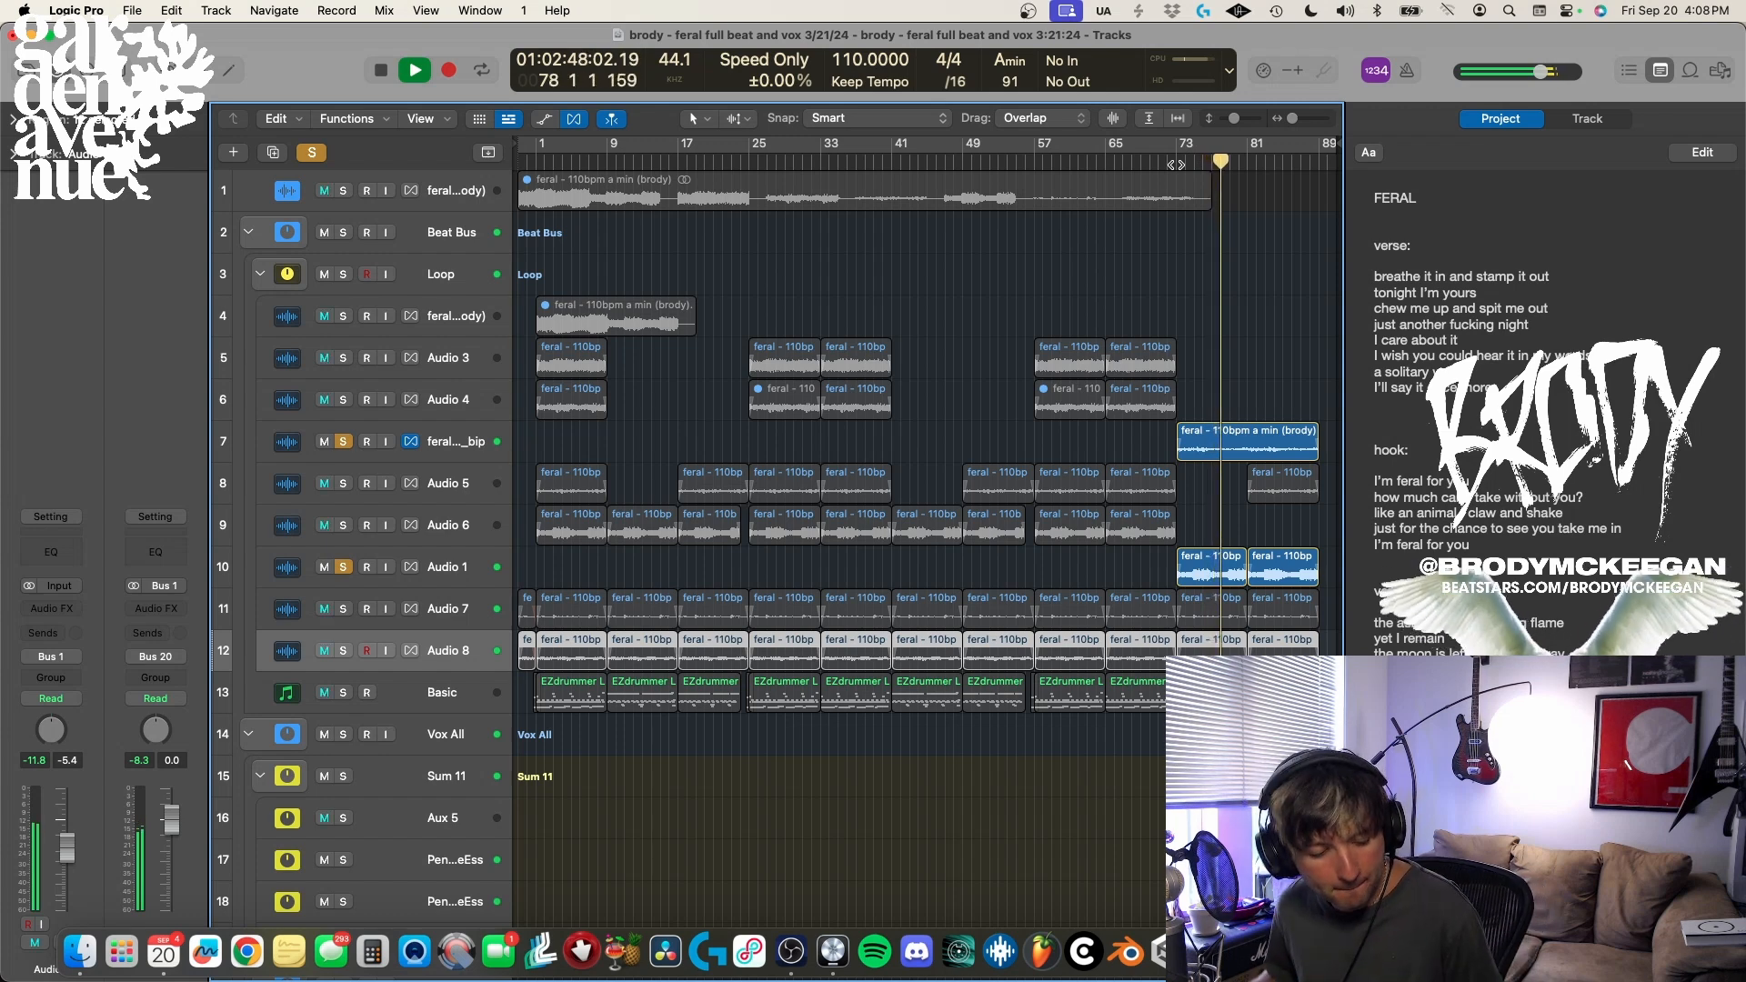
{"action": "key", "text": "space"}
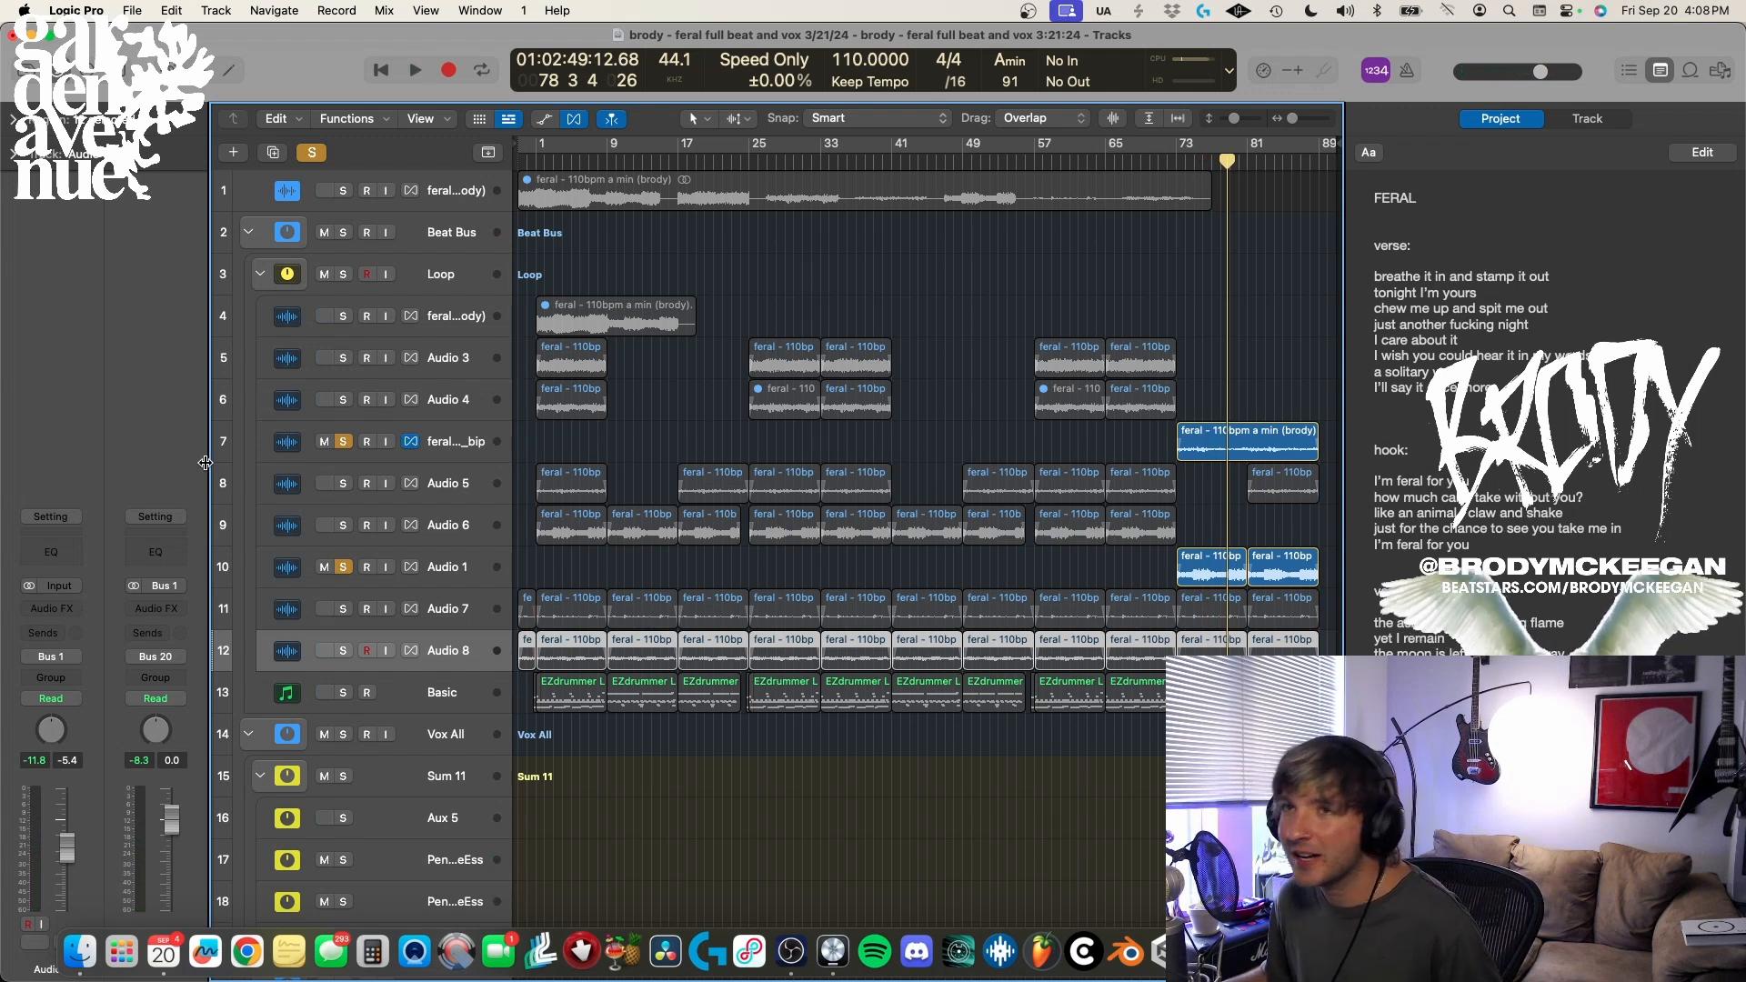
- Select Audio 1, view the settings of its HalfTime plug-in, close the plug-in window and clear the solos
{"action": "left_click", "coordinate": [468, 577]}
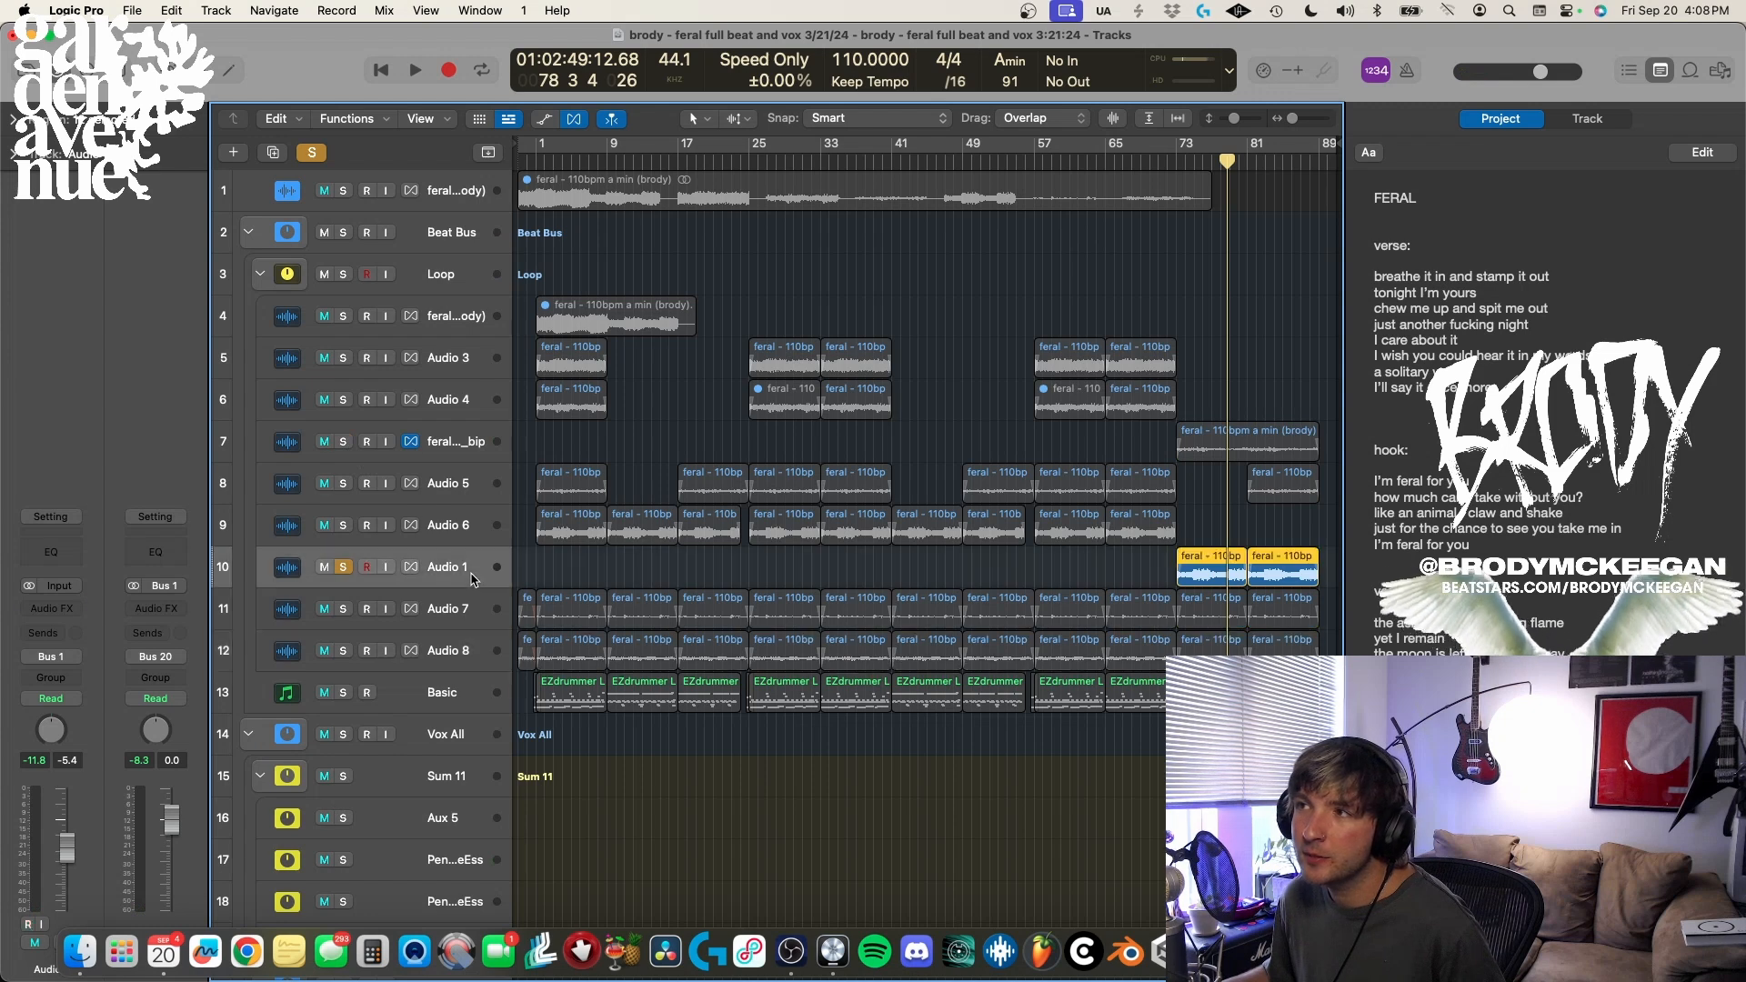
{"action": "left_click", "coordinate": [52, 601]}
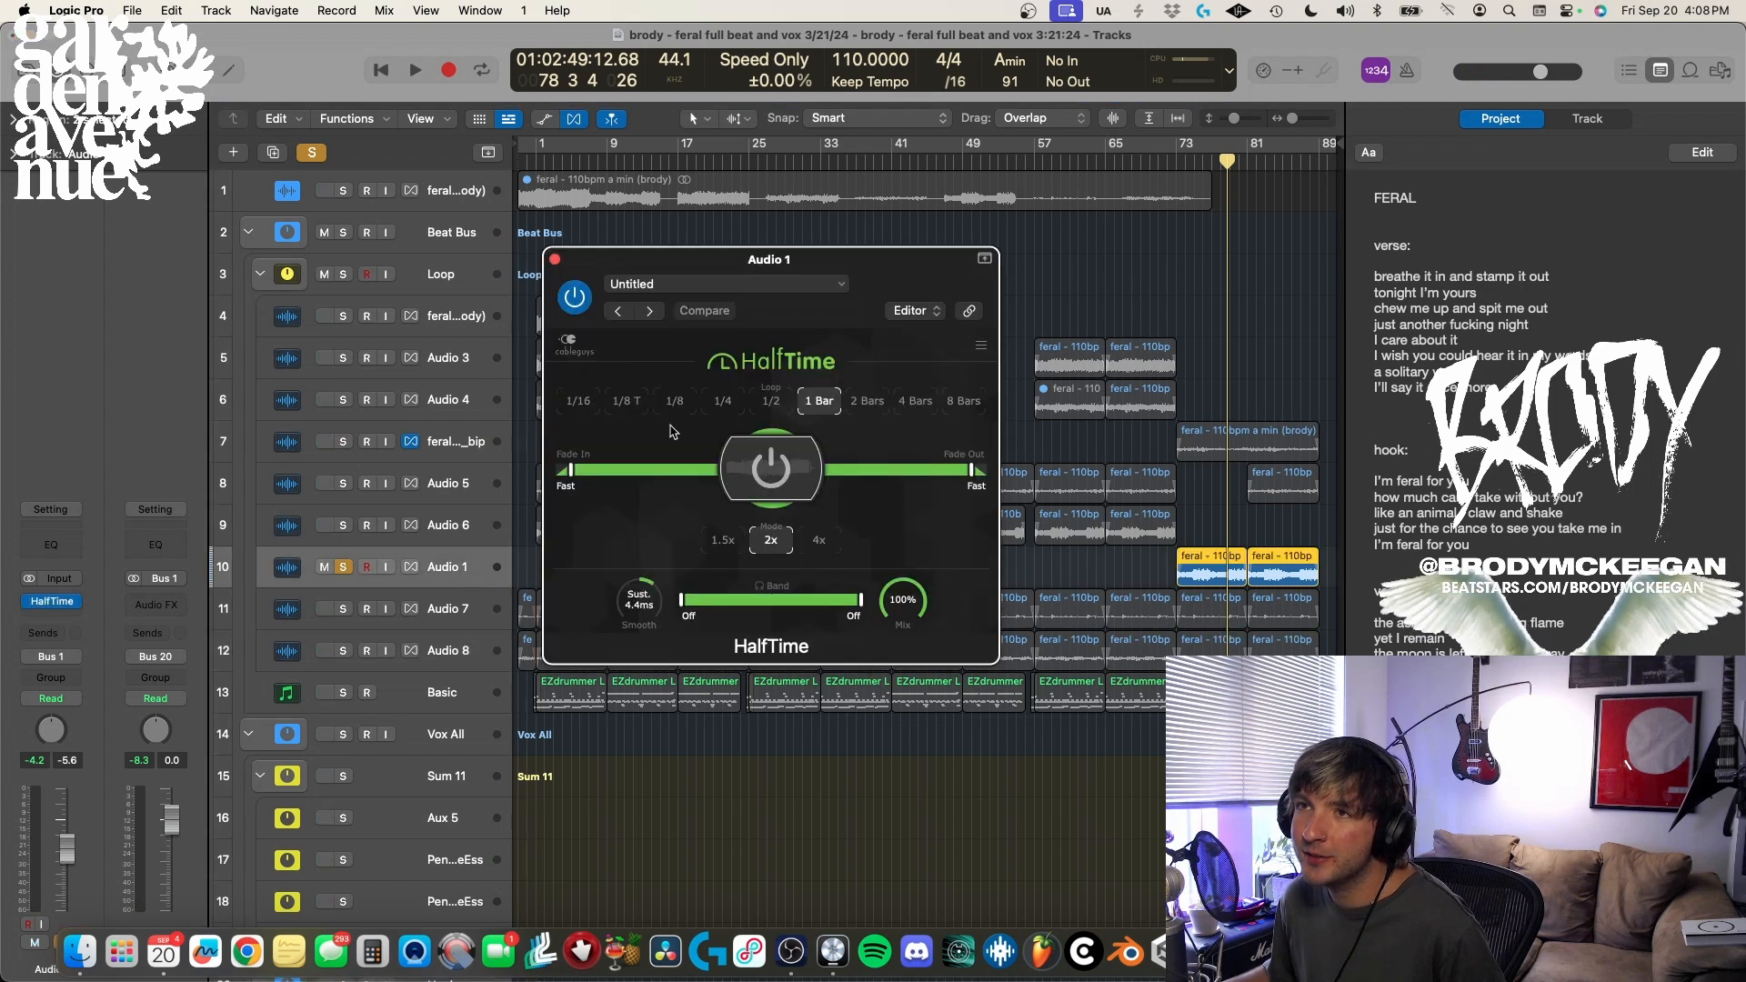
{"action": "left_click", "coordinate": [555, 259]}
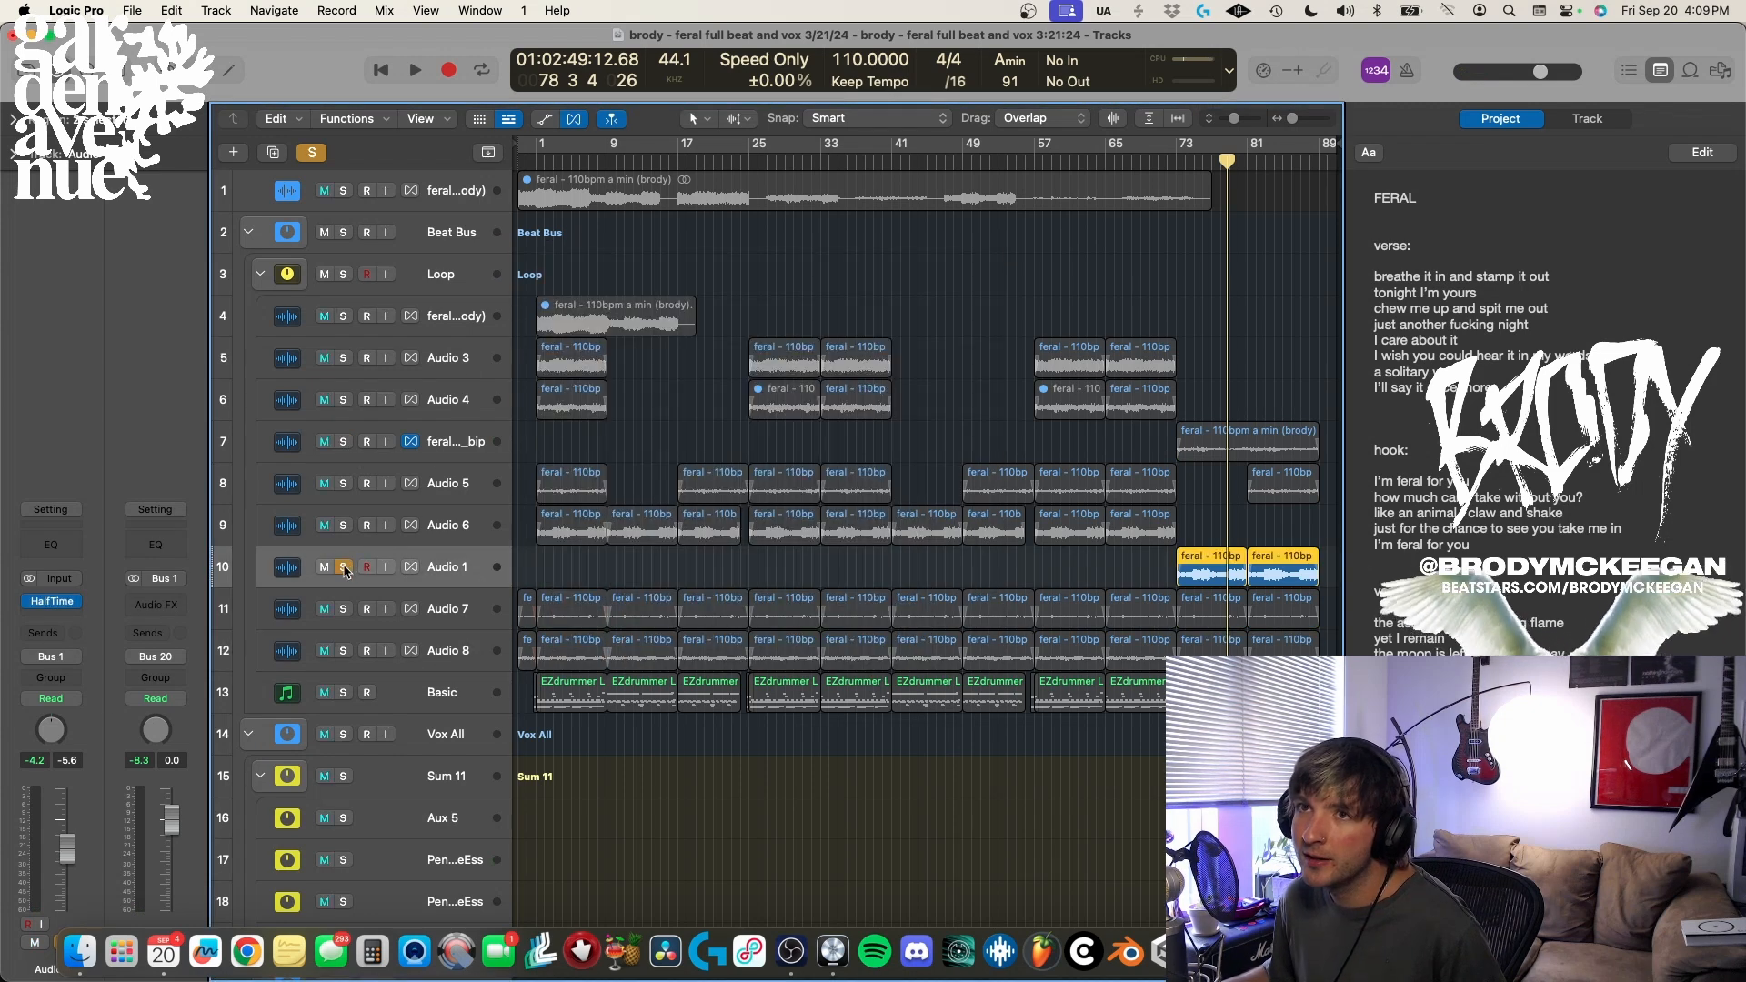
- Select the "_bip" track, view its Little AlterBoy plug-in settings and close the plug-in window
{"action": "left_click", "coordinate": [473, 443]}
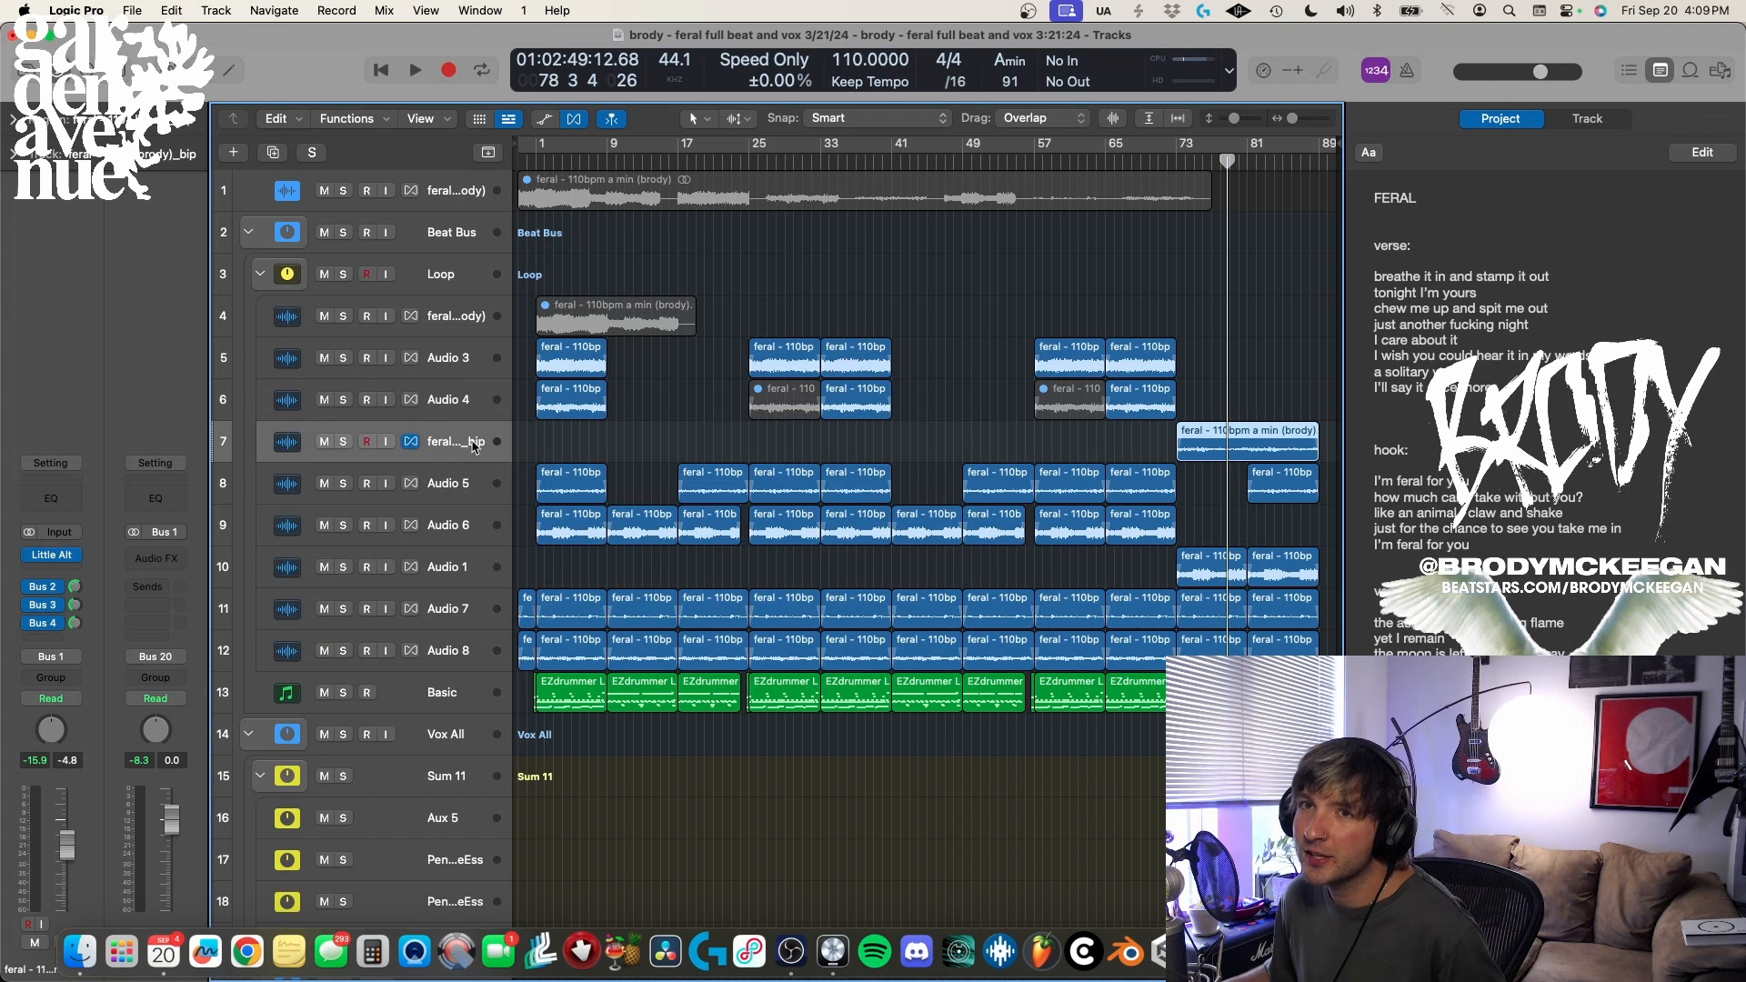
{"action": "left_click", "coordinate": [52, 554]}
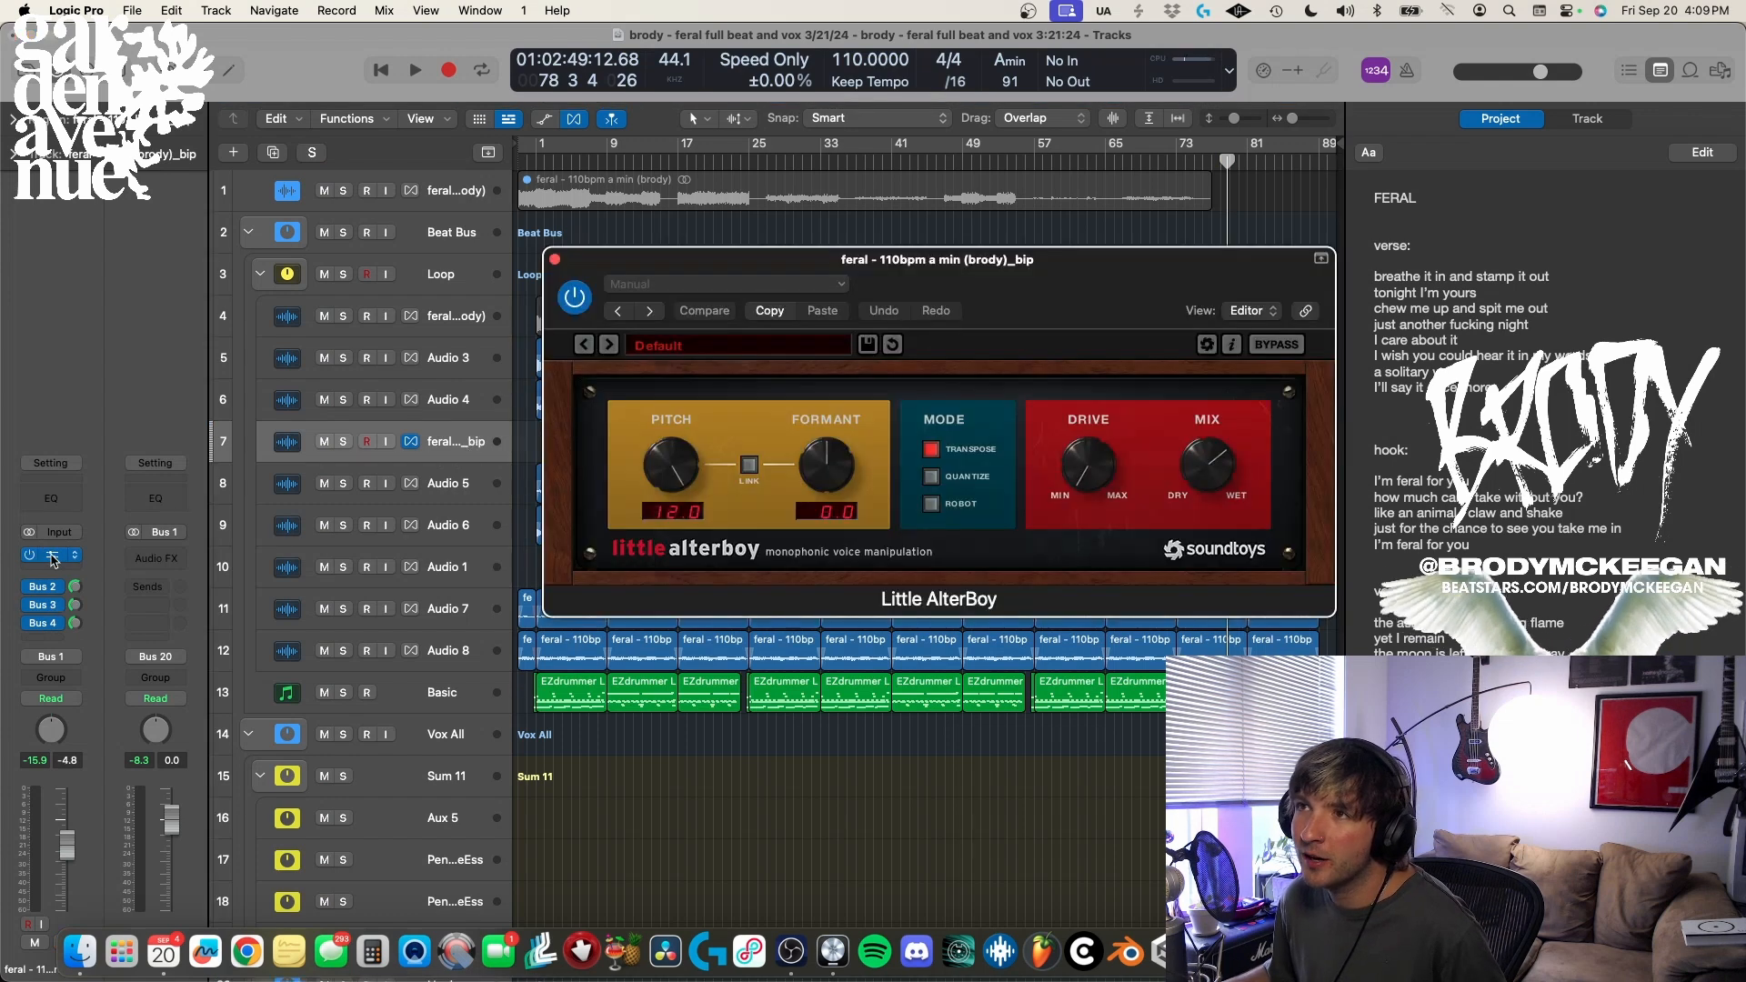
{"action": "left_click", "coordinate": [555, 259]}
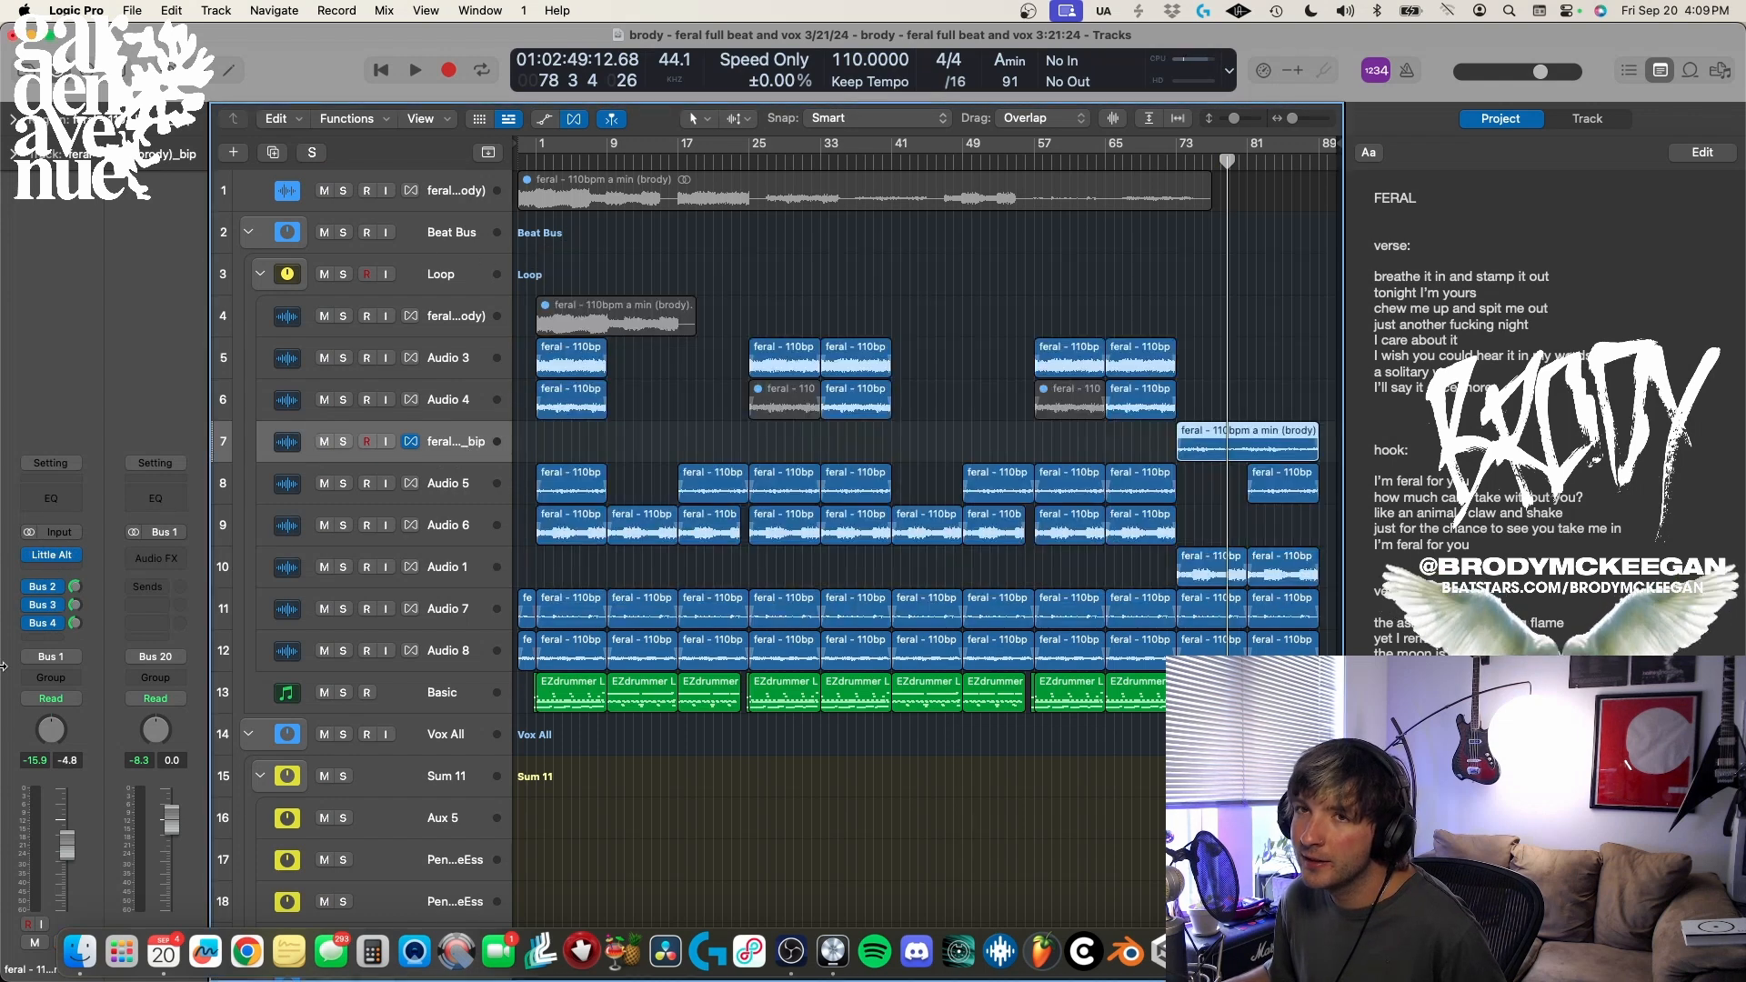
- Examine the Bus 2, Bus 3 and Bus 4 sends of the "_bip" track and the effect chains they feed, leaving the routing as it is
{"action": "left_click", "coordinate": [52, 589]}
{"action": "left_click", "coordinate": [71, 616]}
{"action": "left_click", "coordinate": [54, 609]}
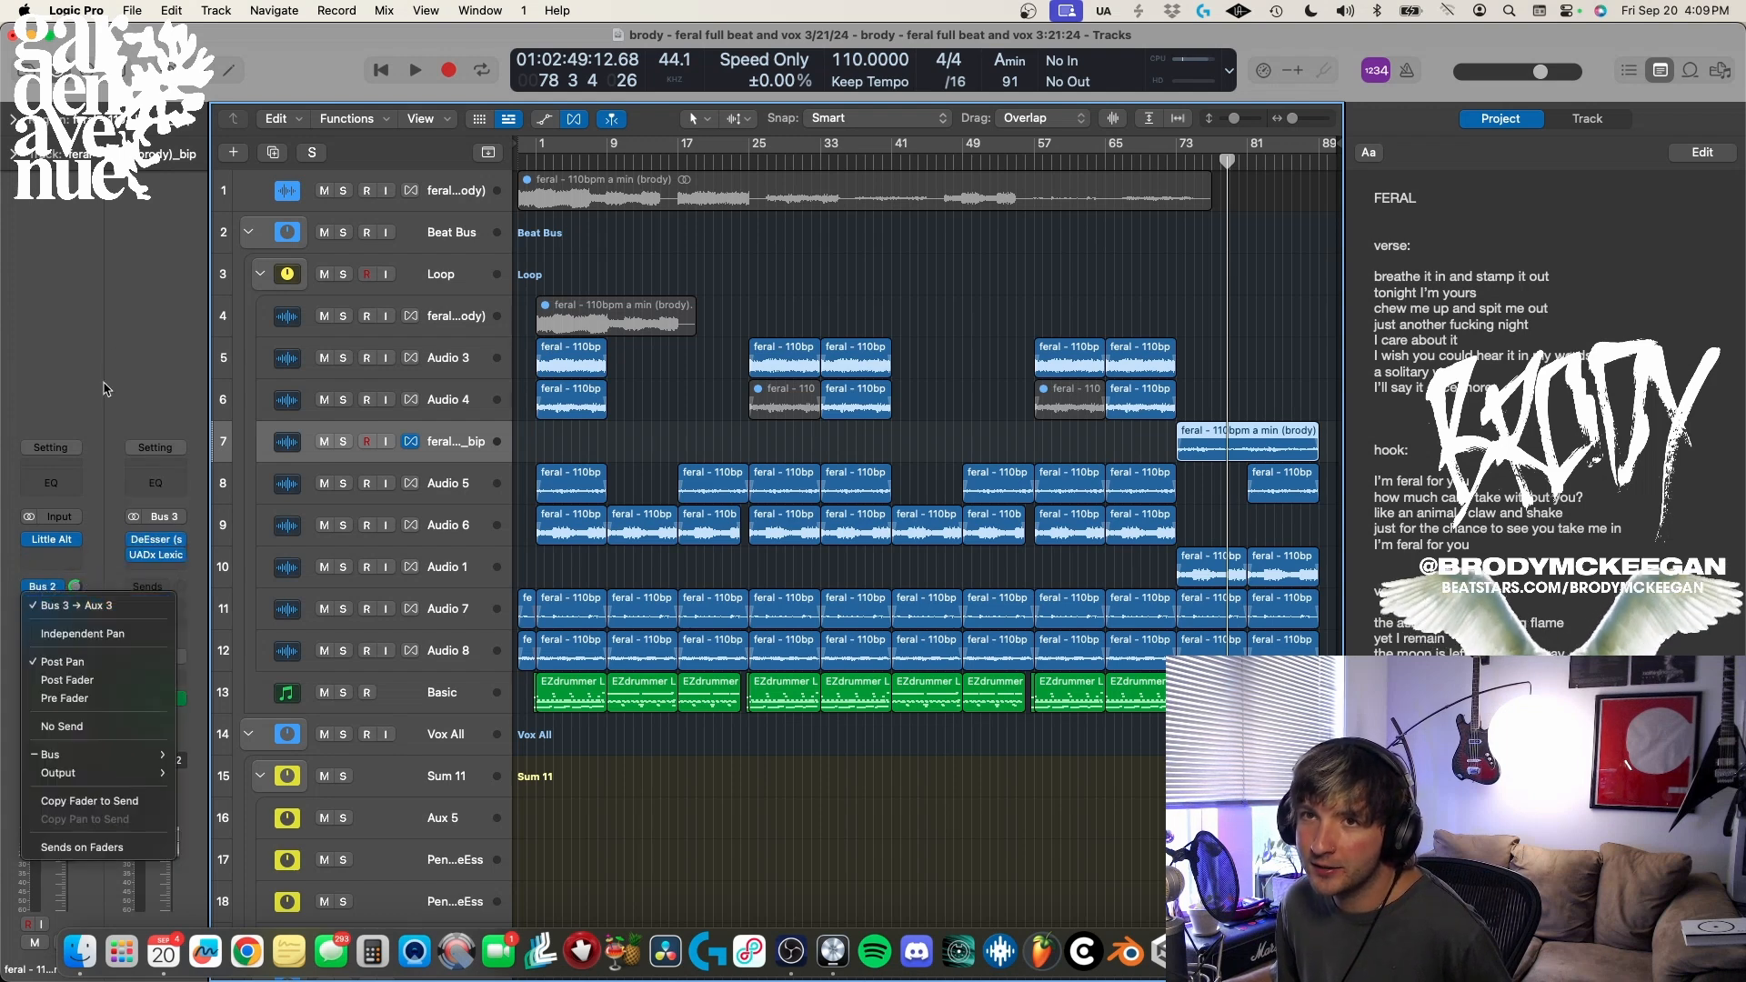
{"action": "left_click", "coordinate": [103, 384]}
{"action": "left_click", "coordinate": [59, 623]}
{"action": "left_click", "coordinate": [89, 346]}
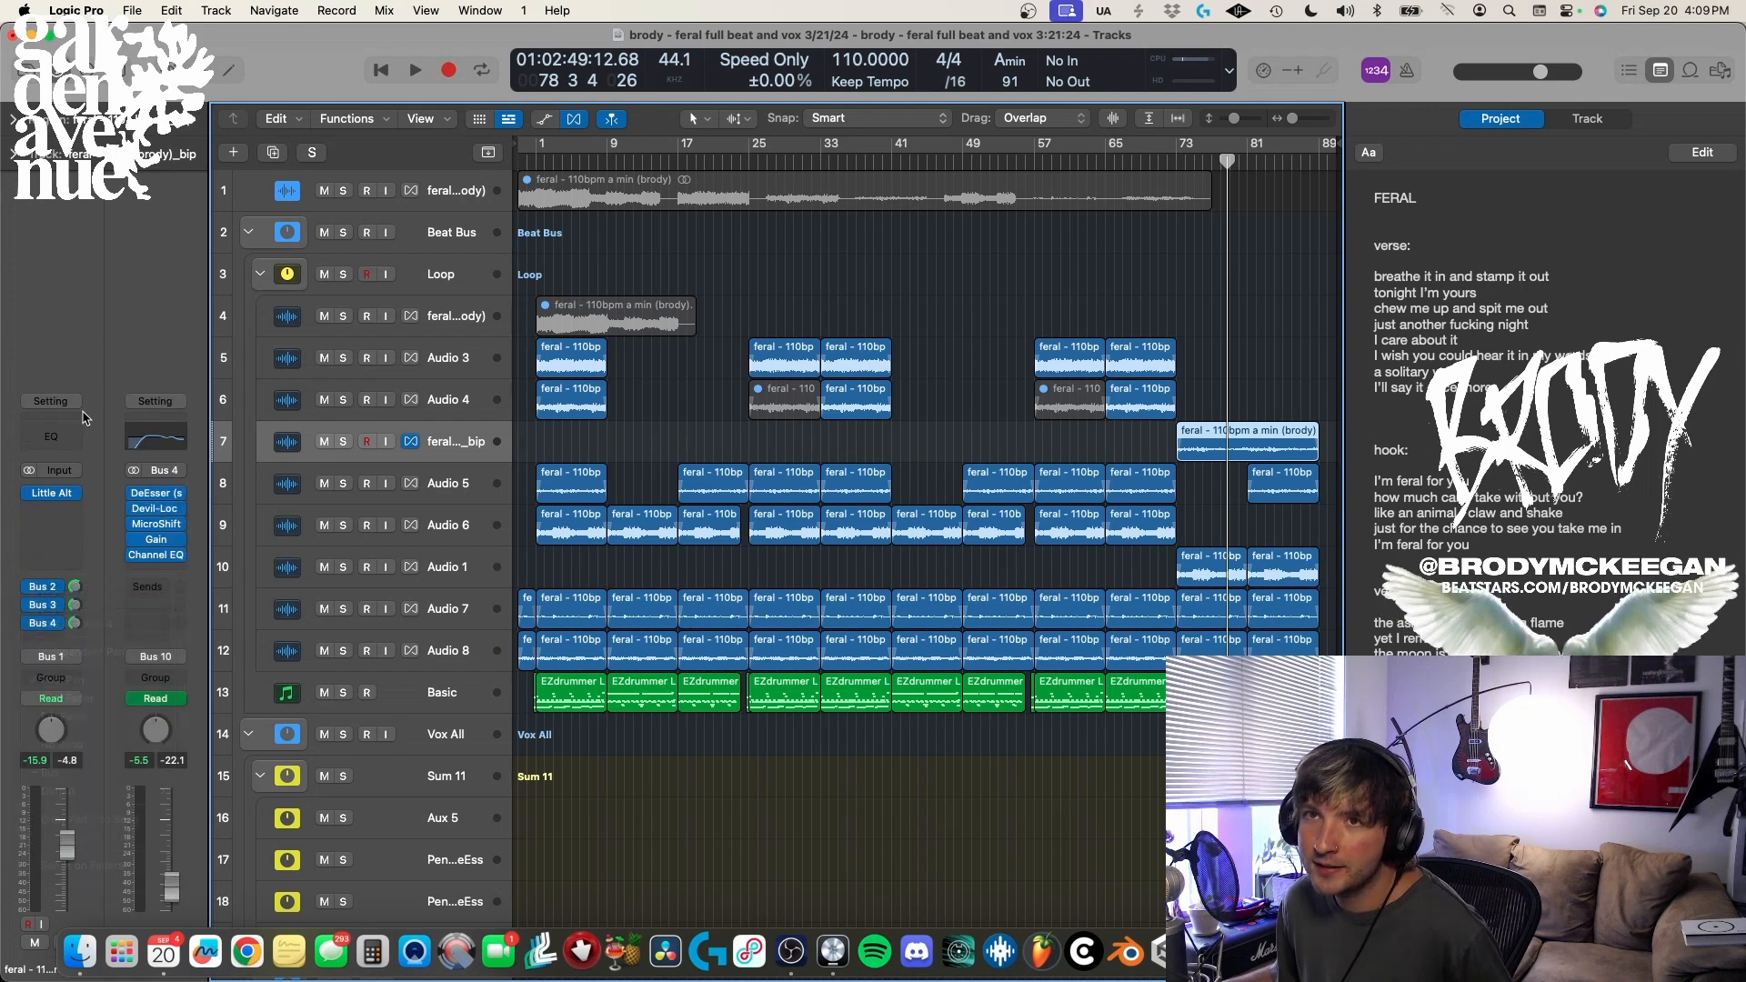
{"action": "left_click", "coordinate": [56, 588]}
{"action": "left_click", "coordinate": [75, 599]}
{"action": "left_click", "coordinate": [56, 608]}
{"action": "left_click", "coordinate": [105, 354]}
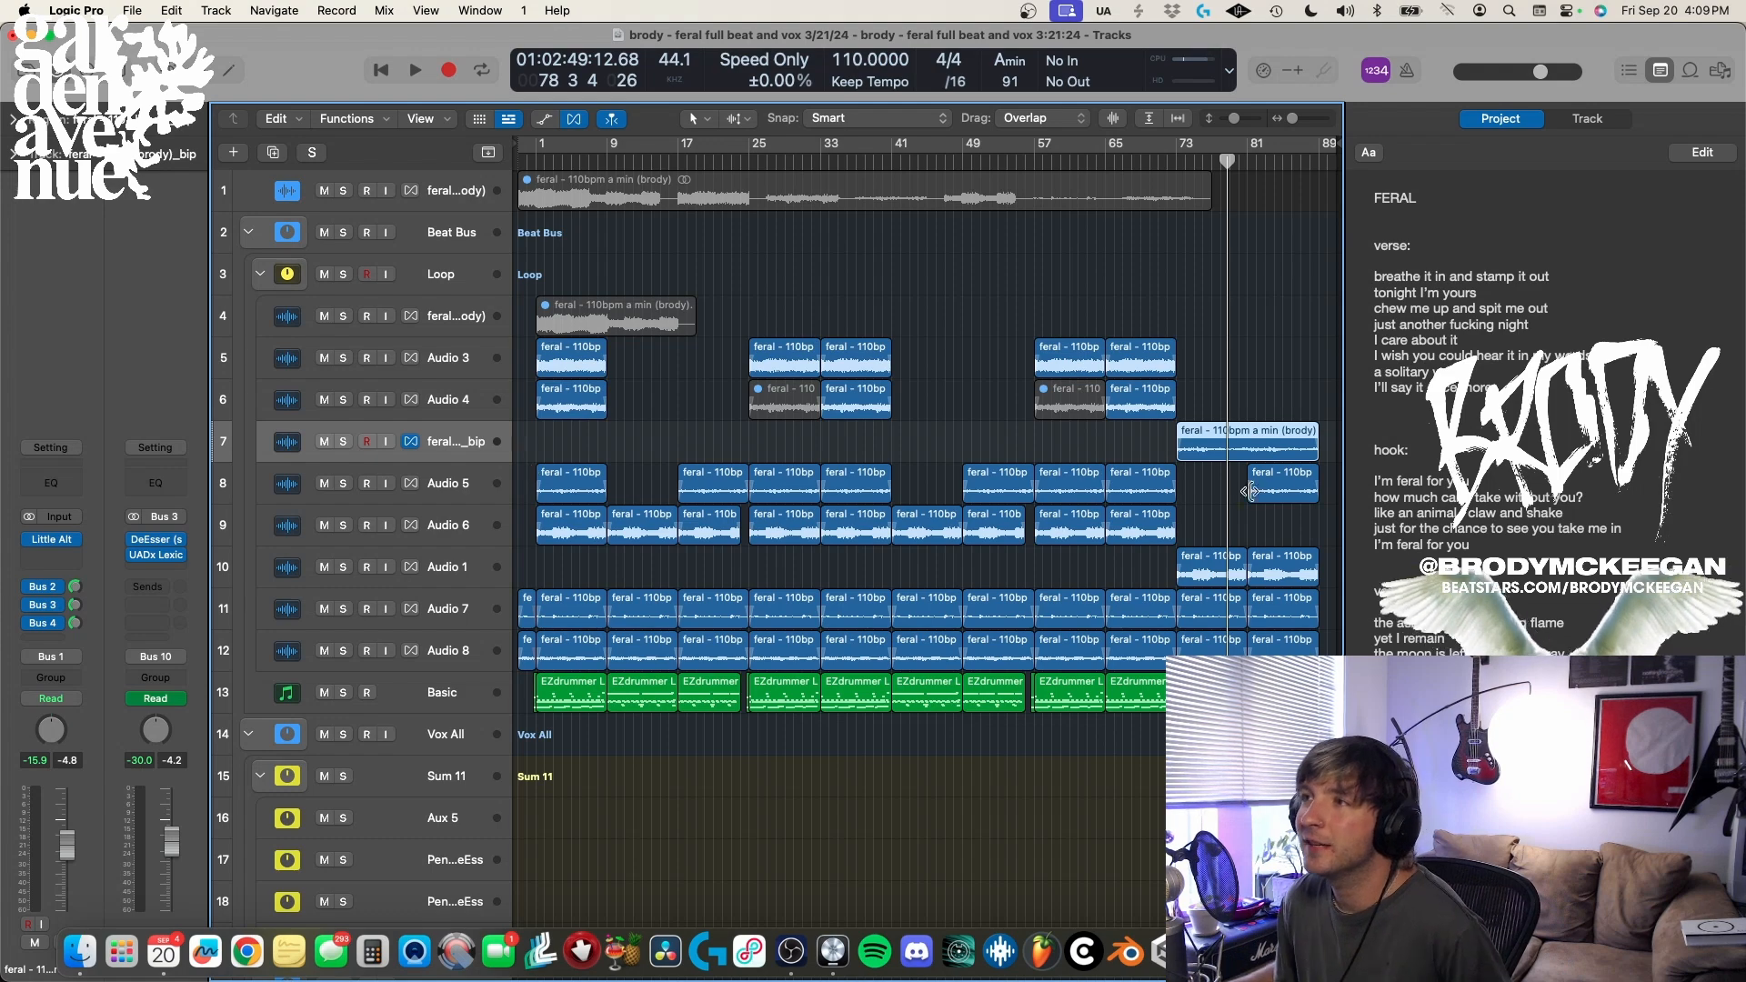
- Solo the Beat Bus, play the full beat from bar 26 and stop playback
{"action": "scroll", "coordinate": [1223, 459], "scroll_direction": "up", "scroll_amount": 8}
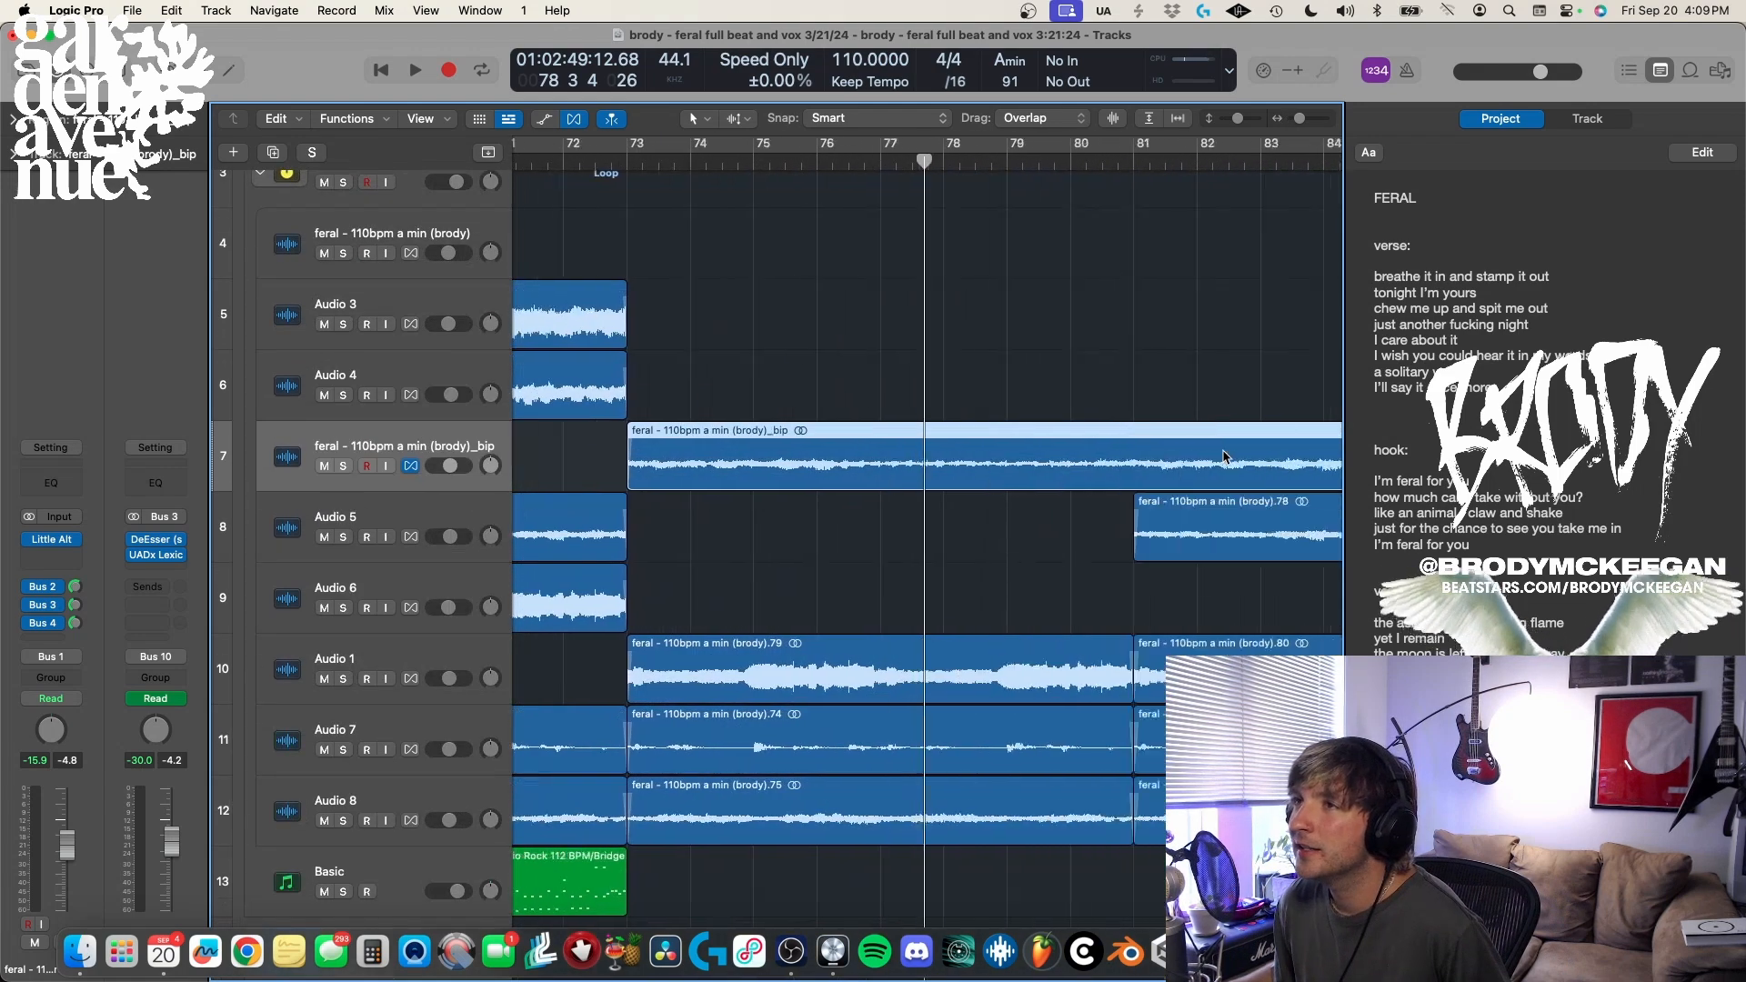
{"action": "scroll", "coordinate": [1223, 459], "scroll_direction": "down", "scroll_amount": 8}
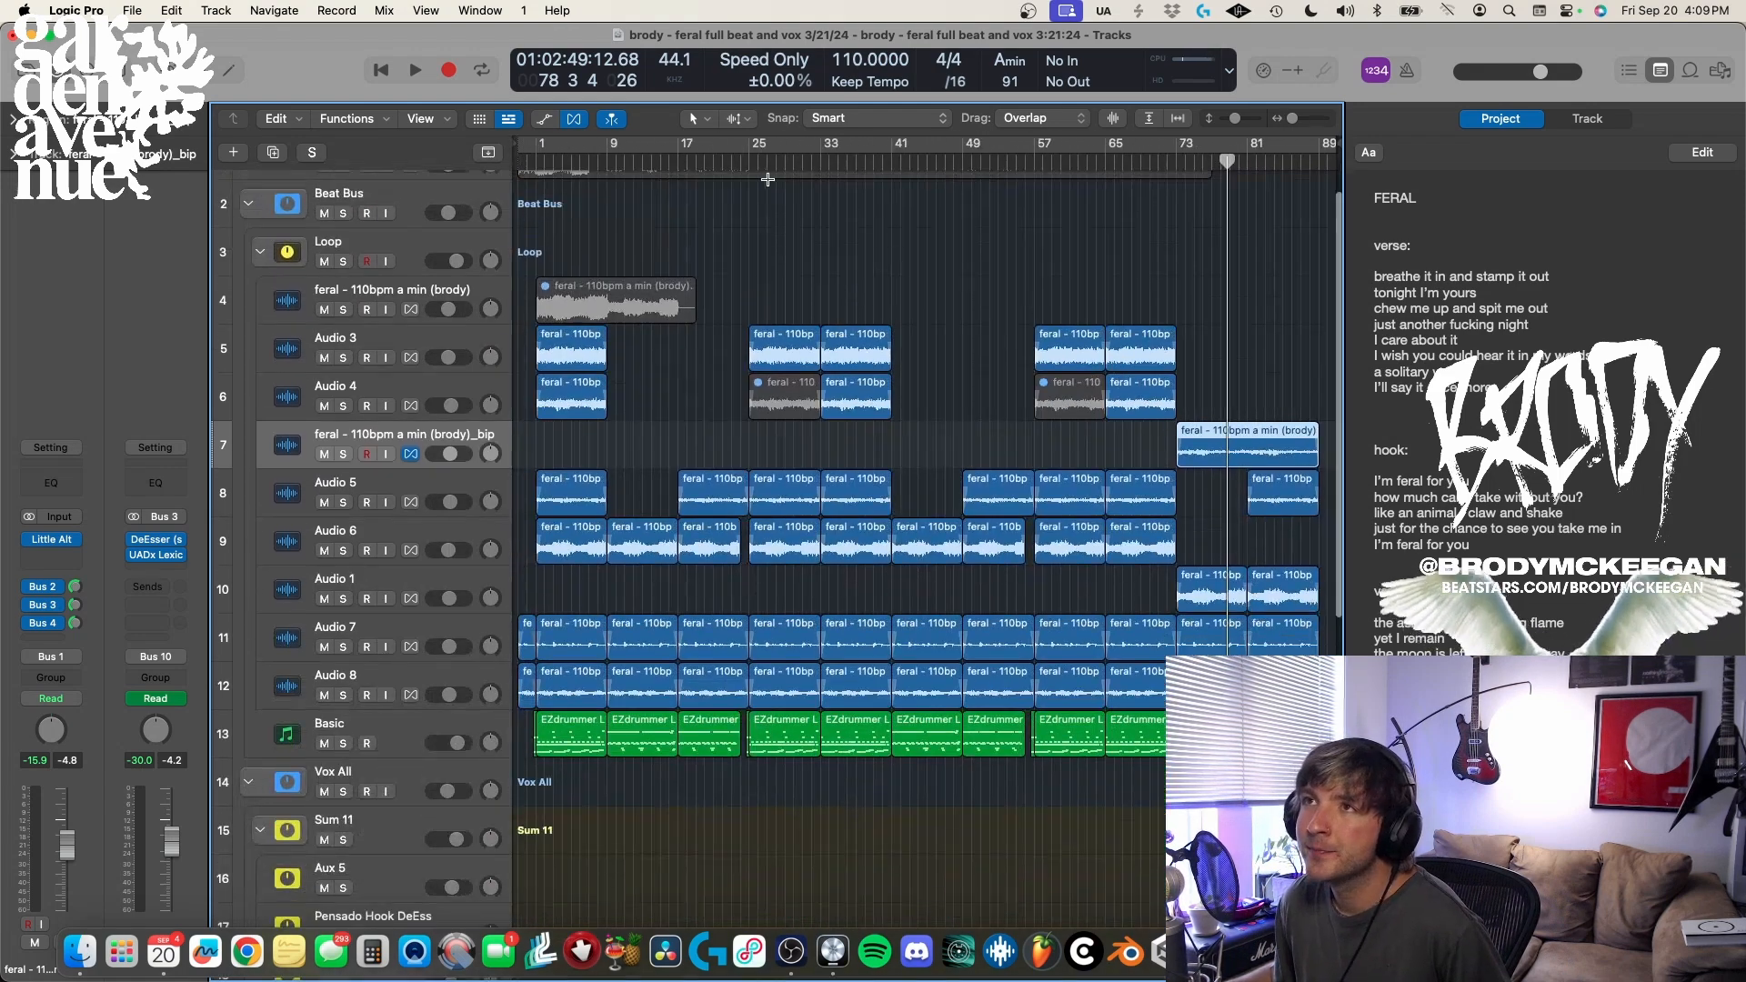
{"action": "left_click", "coordinate": [756, 164]}
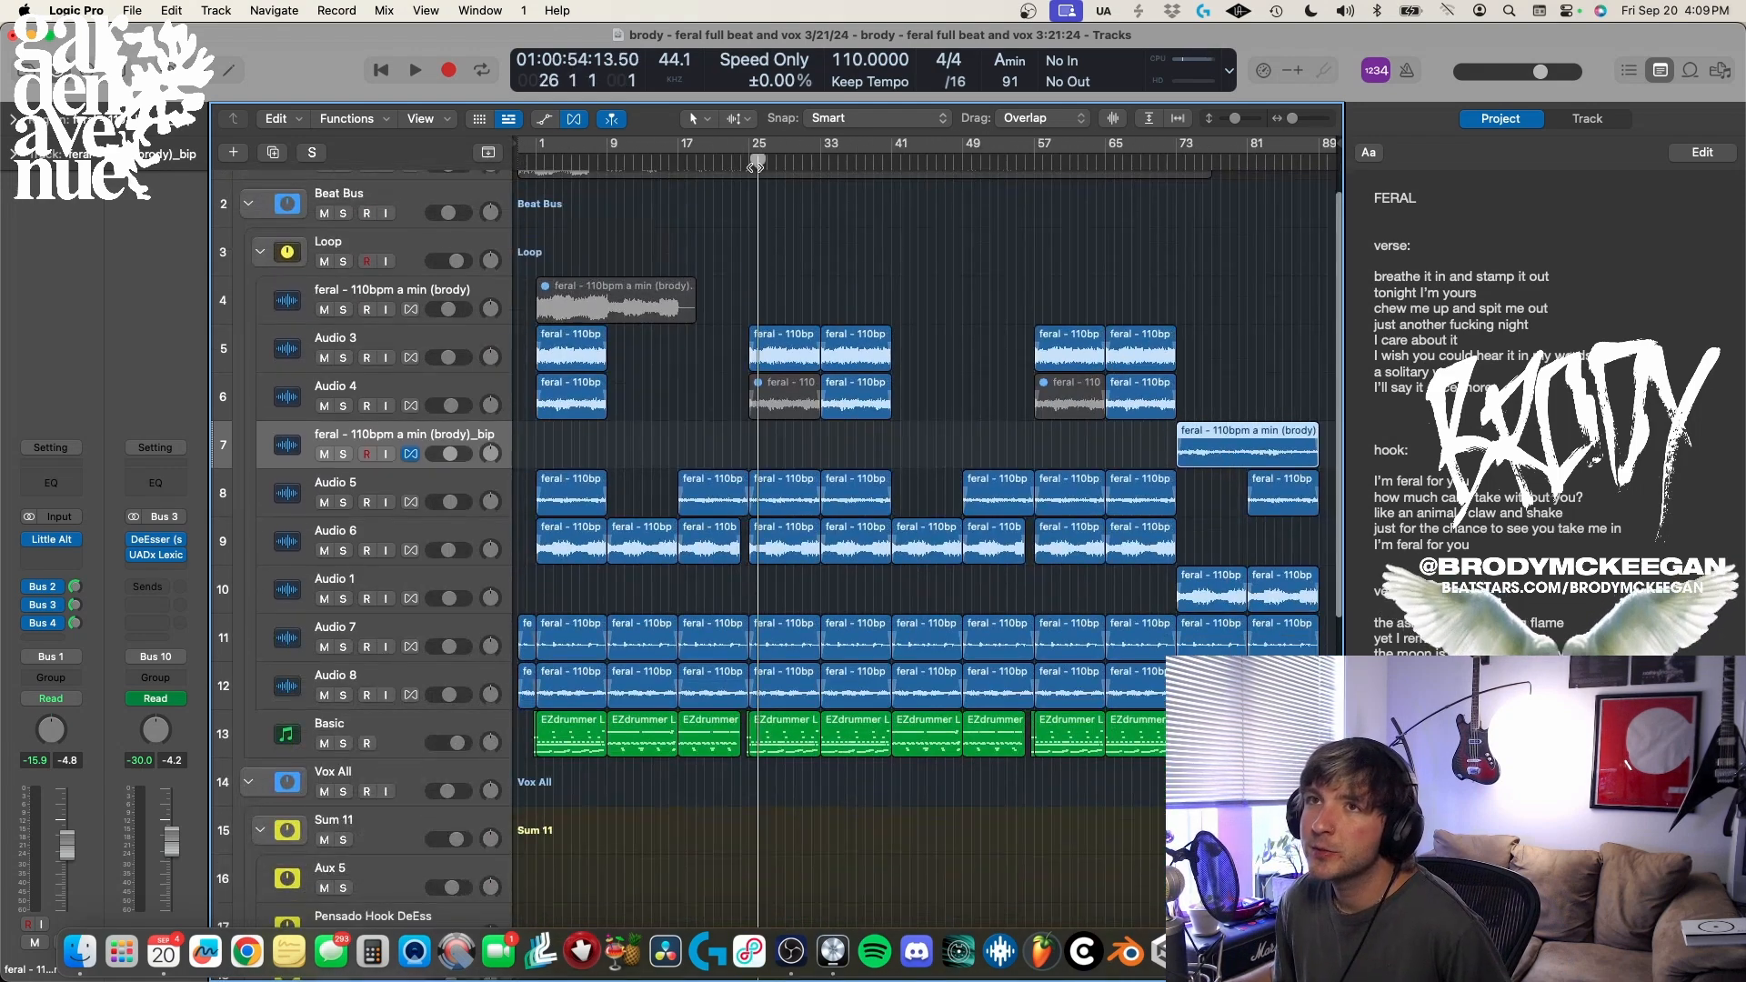
{"action": "left_click", "coordinate": [342, 213]}
{"action": "key", "text": "space"}
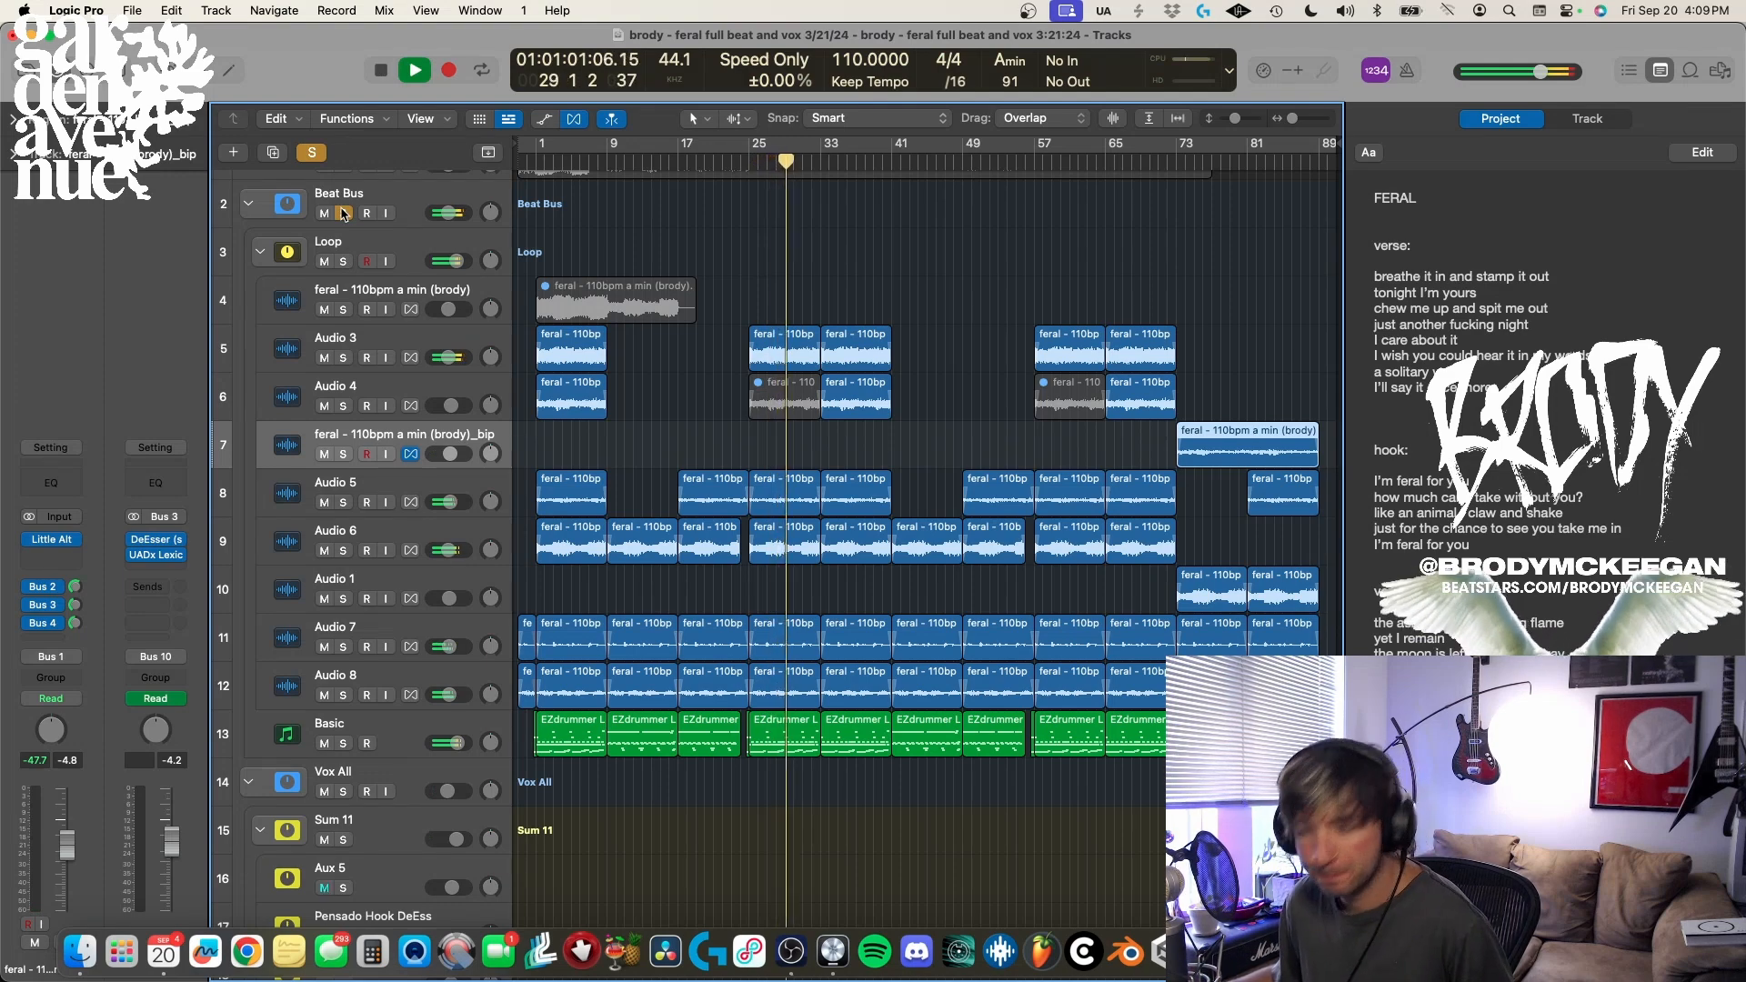
{"action": "key", "text": "space"}
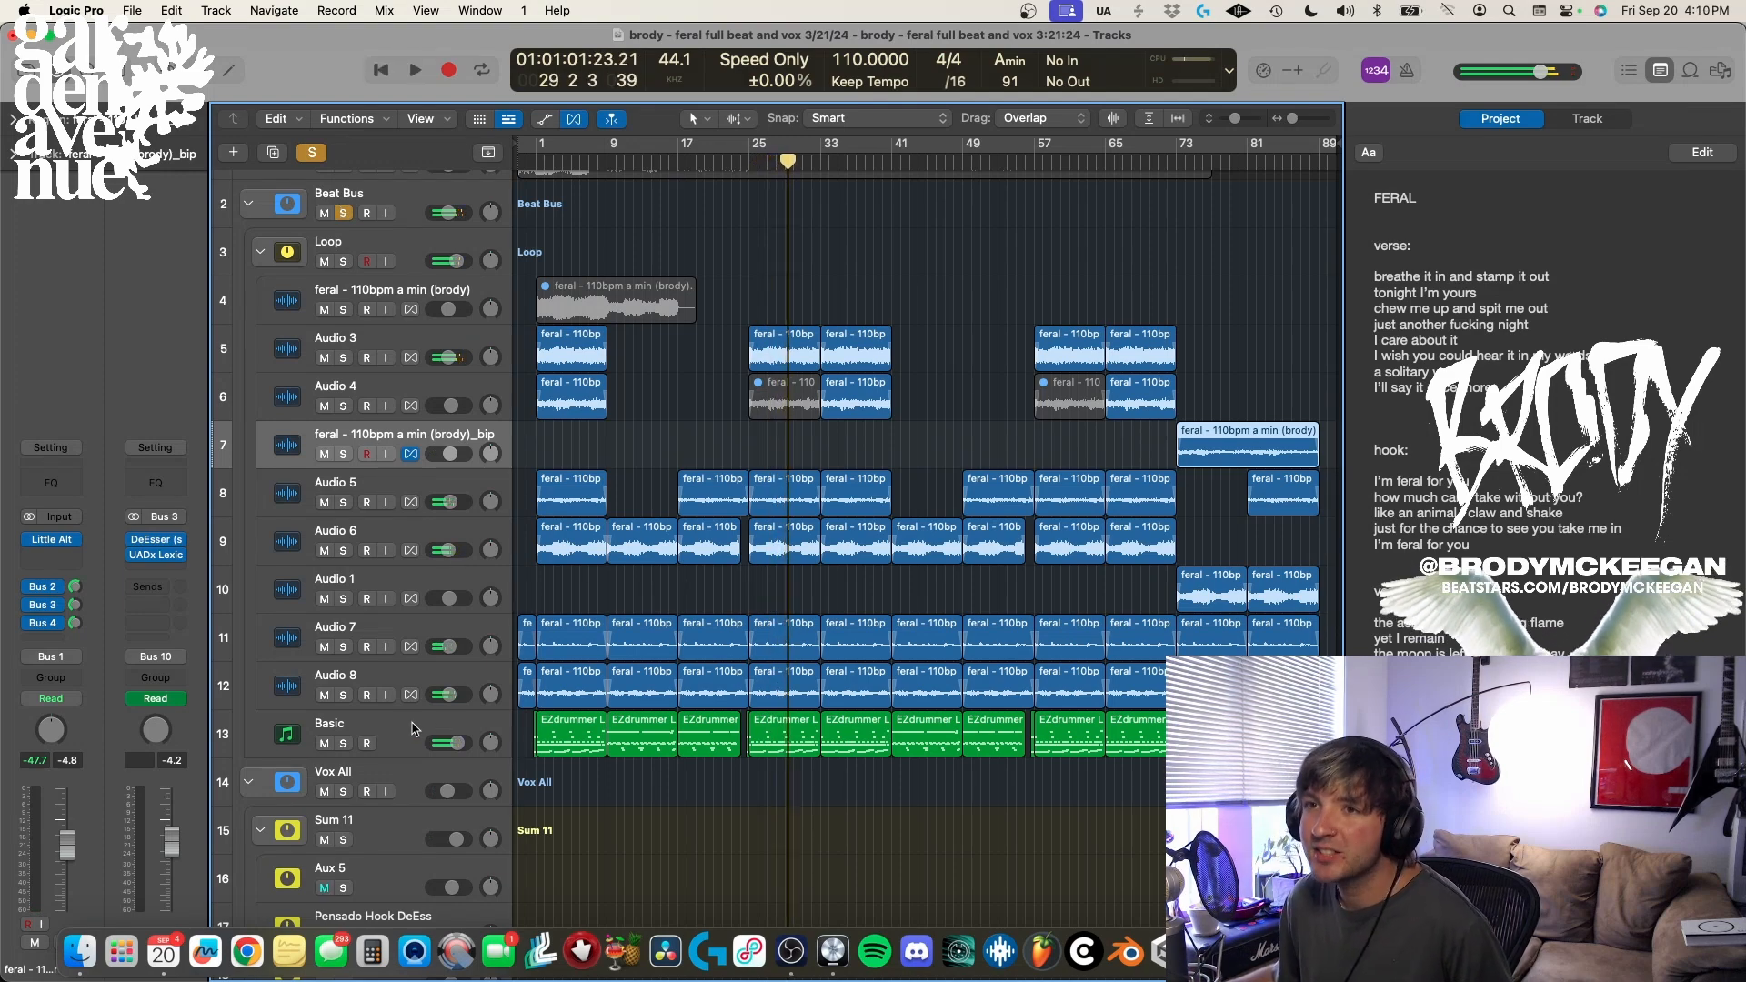
- Select and solo the Basic drum track and return the playhead to the start at bar 1
{"action": "left_click", "coordinate": [409, 732]}
{"action": "scroll", "coordinate": [600, 677], "scroll_direction": "down", "scroll_amount": 3}
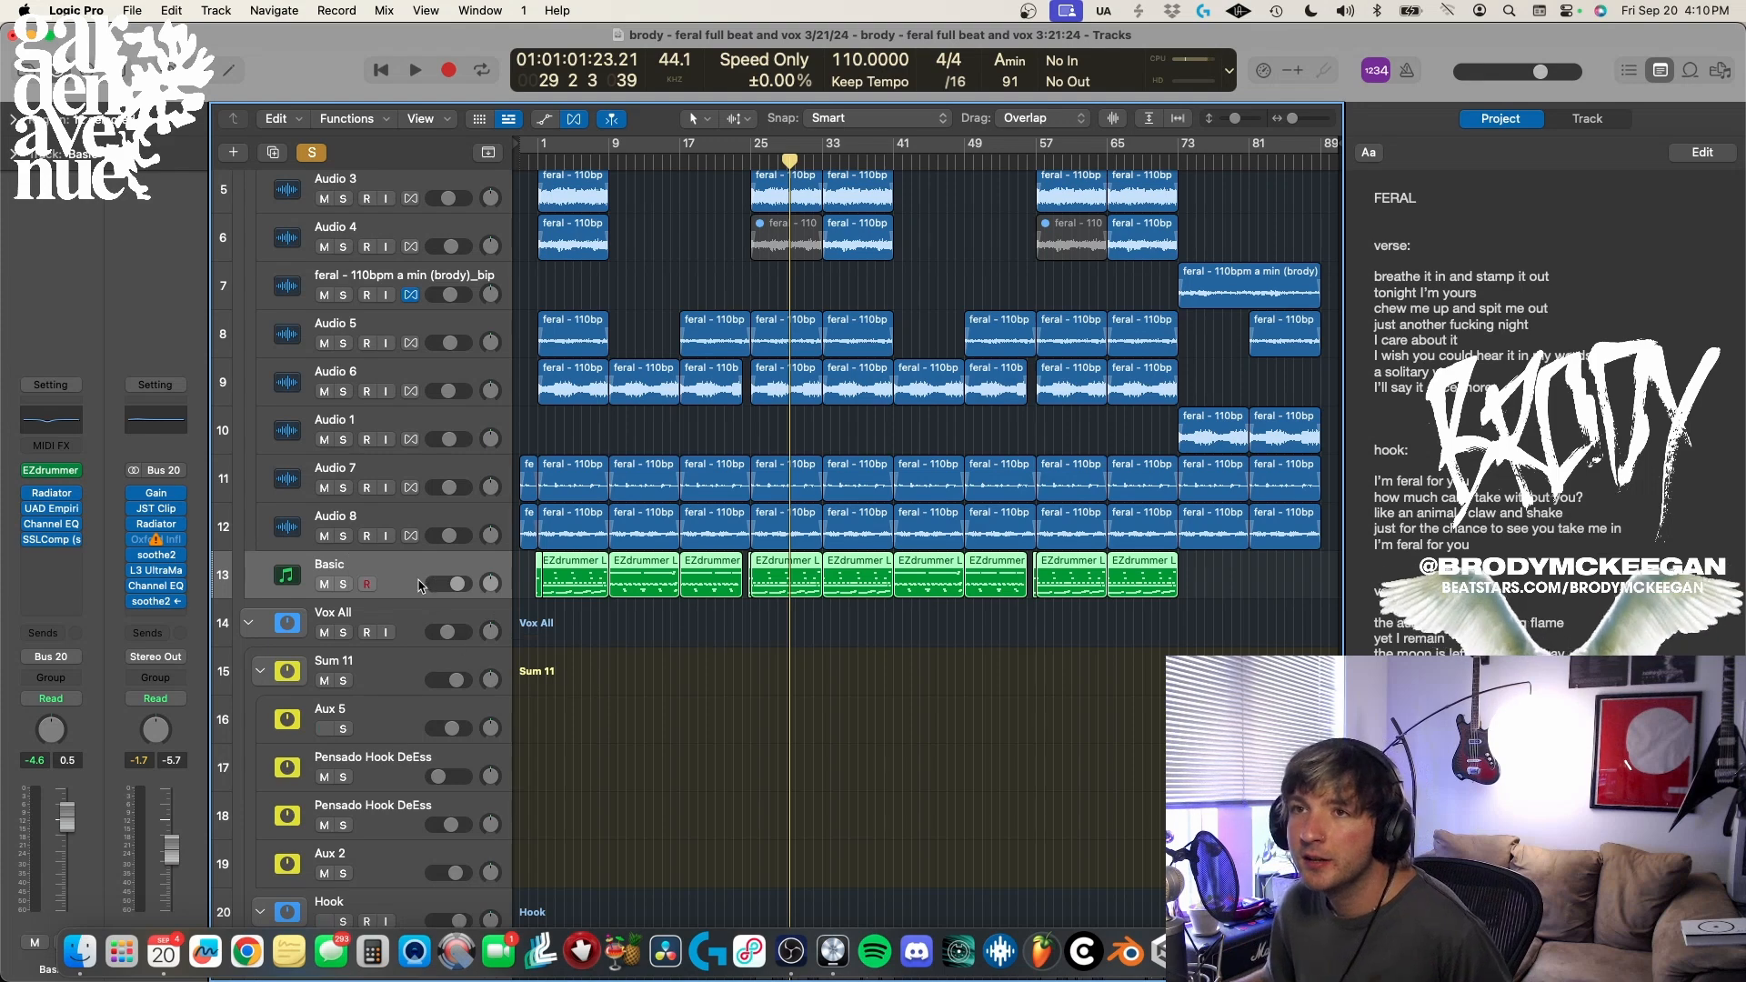
{"action": "scroll", "coordinate": [767, 523], "scroll_direction": "up", "scroll_amount": 5}
{"action": "scroll", "coordinate": [768, 523], "scroll_direction": "left", "scroll_amount": 2}
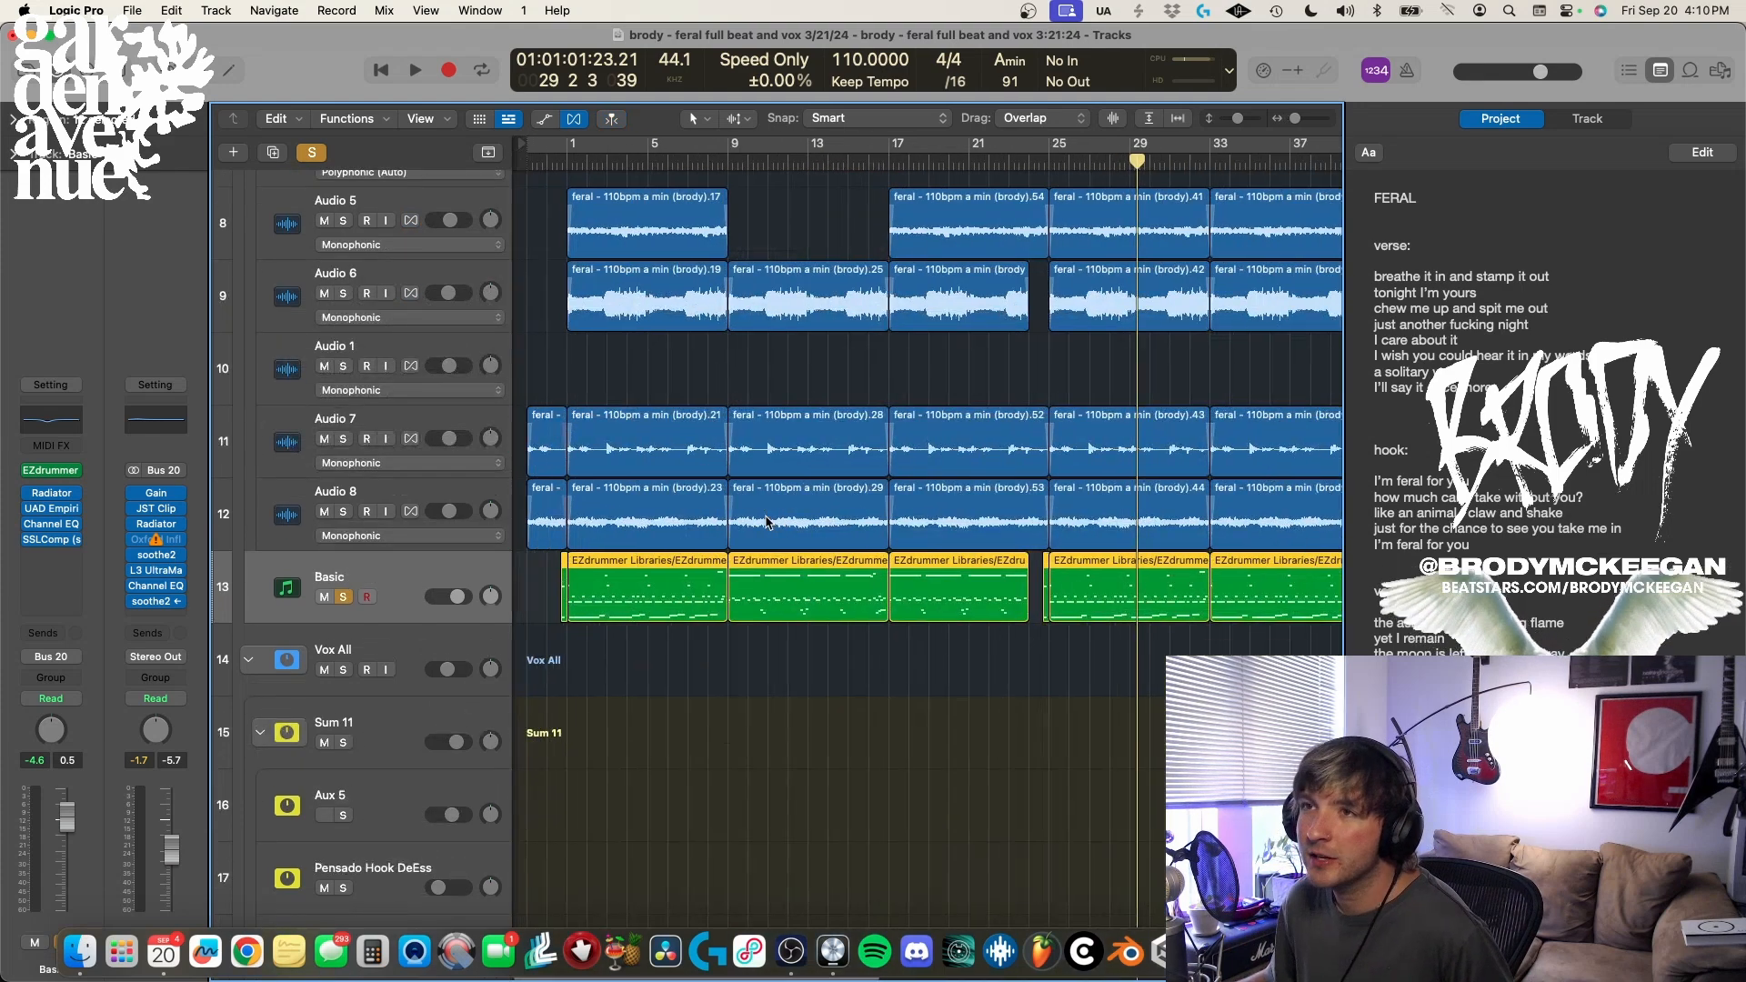
{"action": "key", "text": "Return"}
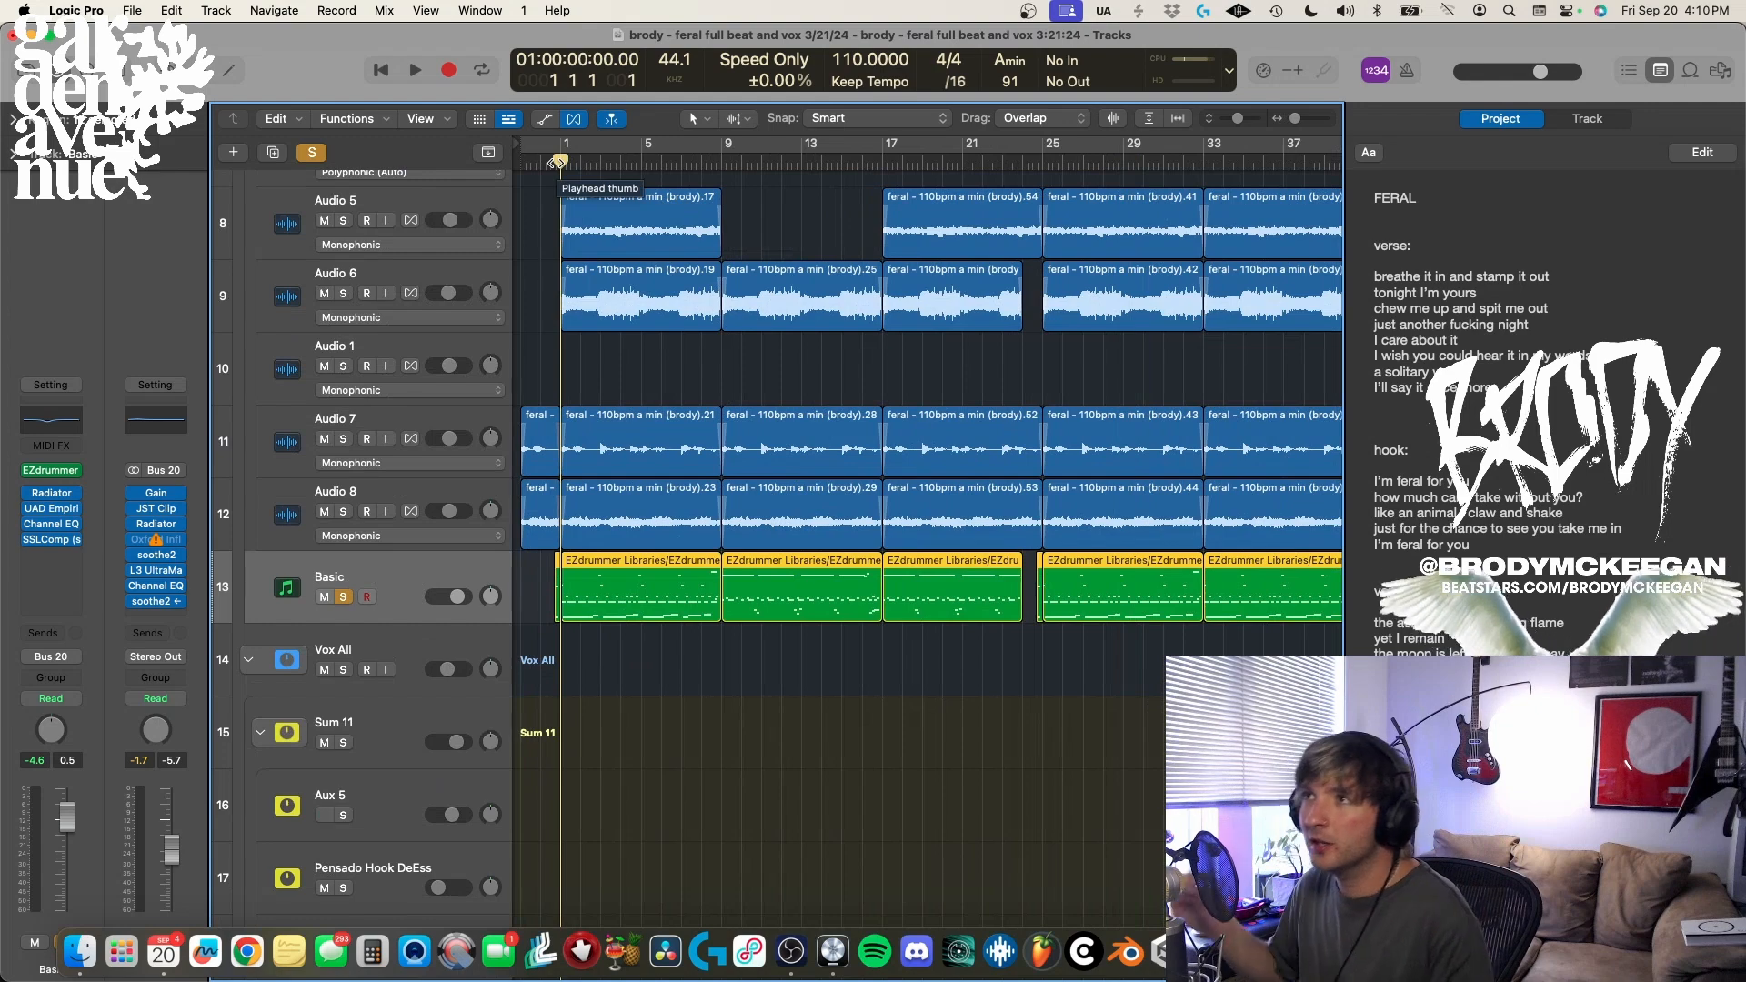
{"action": "scroll", "coordinate": [760, 389], "scroll_direction": "down", "scroll_amount": 4}
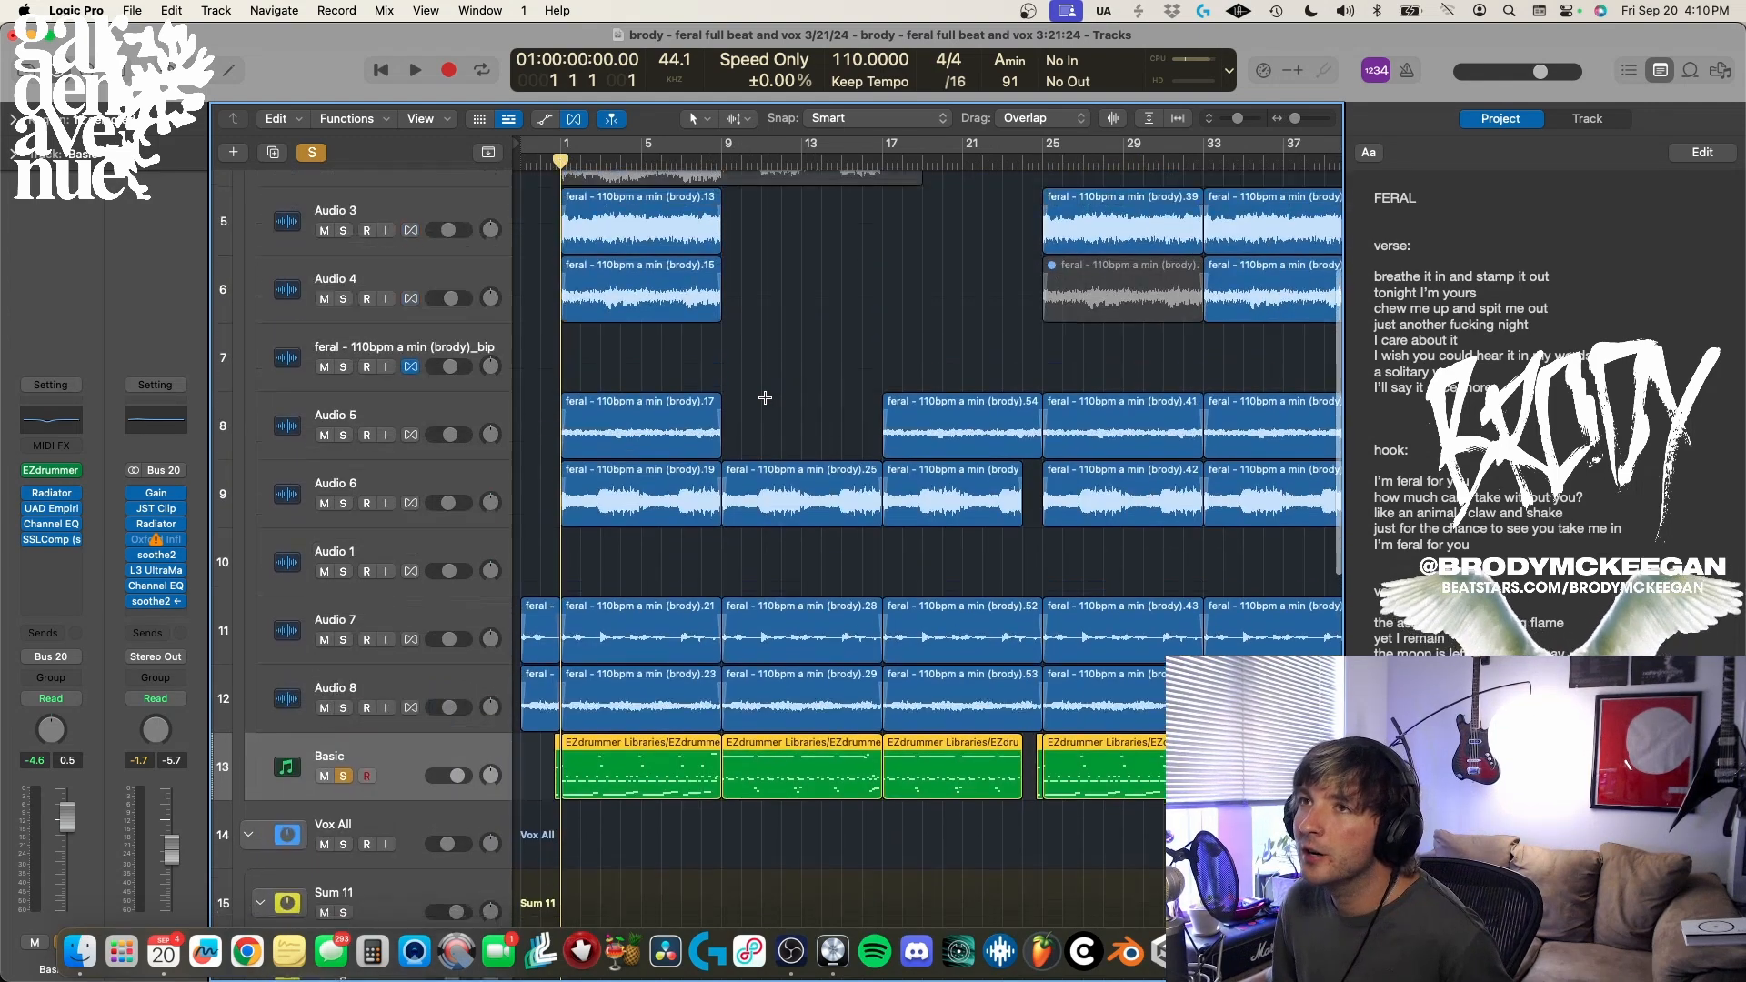
{"action": "scroll", "coordinate": [907, 549], "scroll_direction": "down", "scroll_amount": 5}
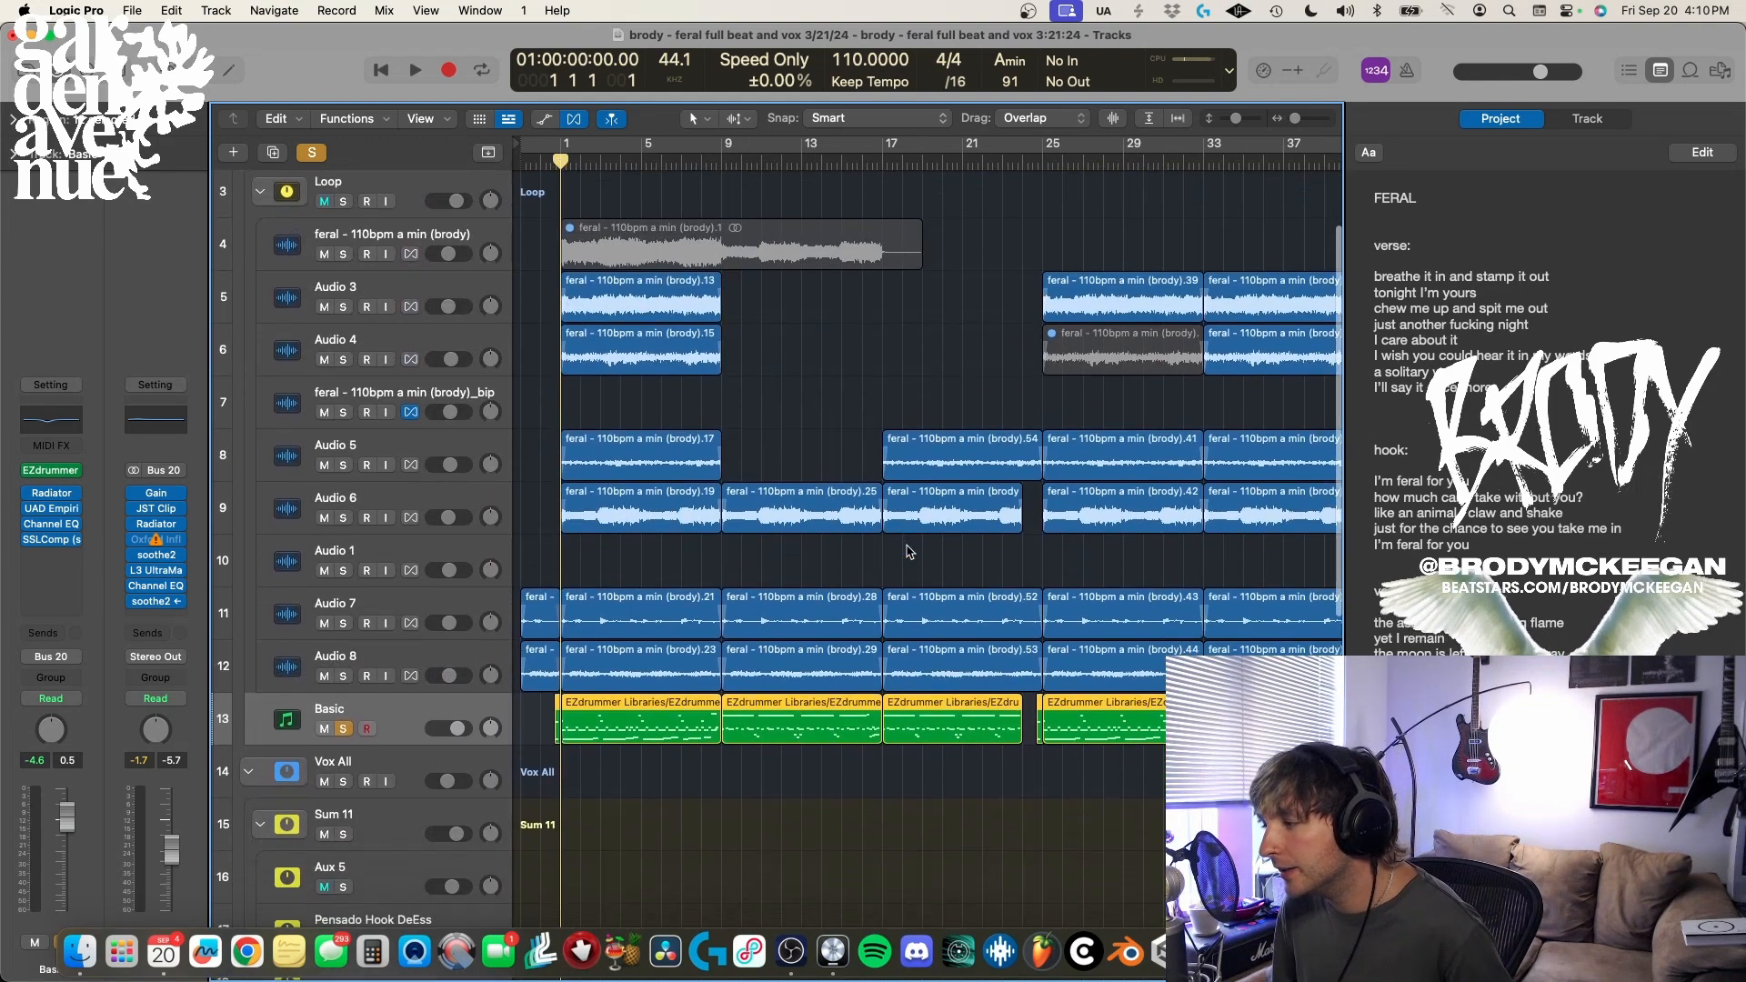
- View the Basic track's EZdrummer kit, select its kick, snare and first rack tom, and close the plug-in window
{"action": "left_click", "coordinate": [55, 472]}
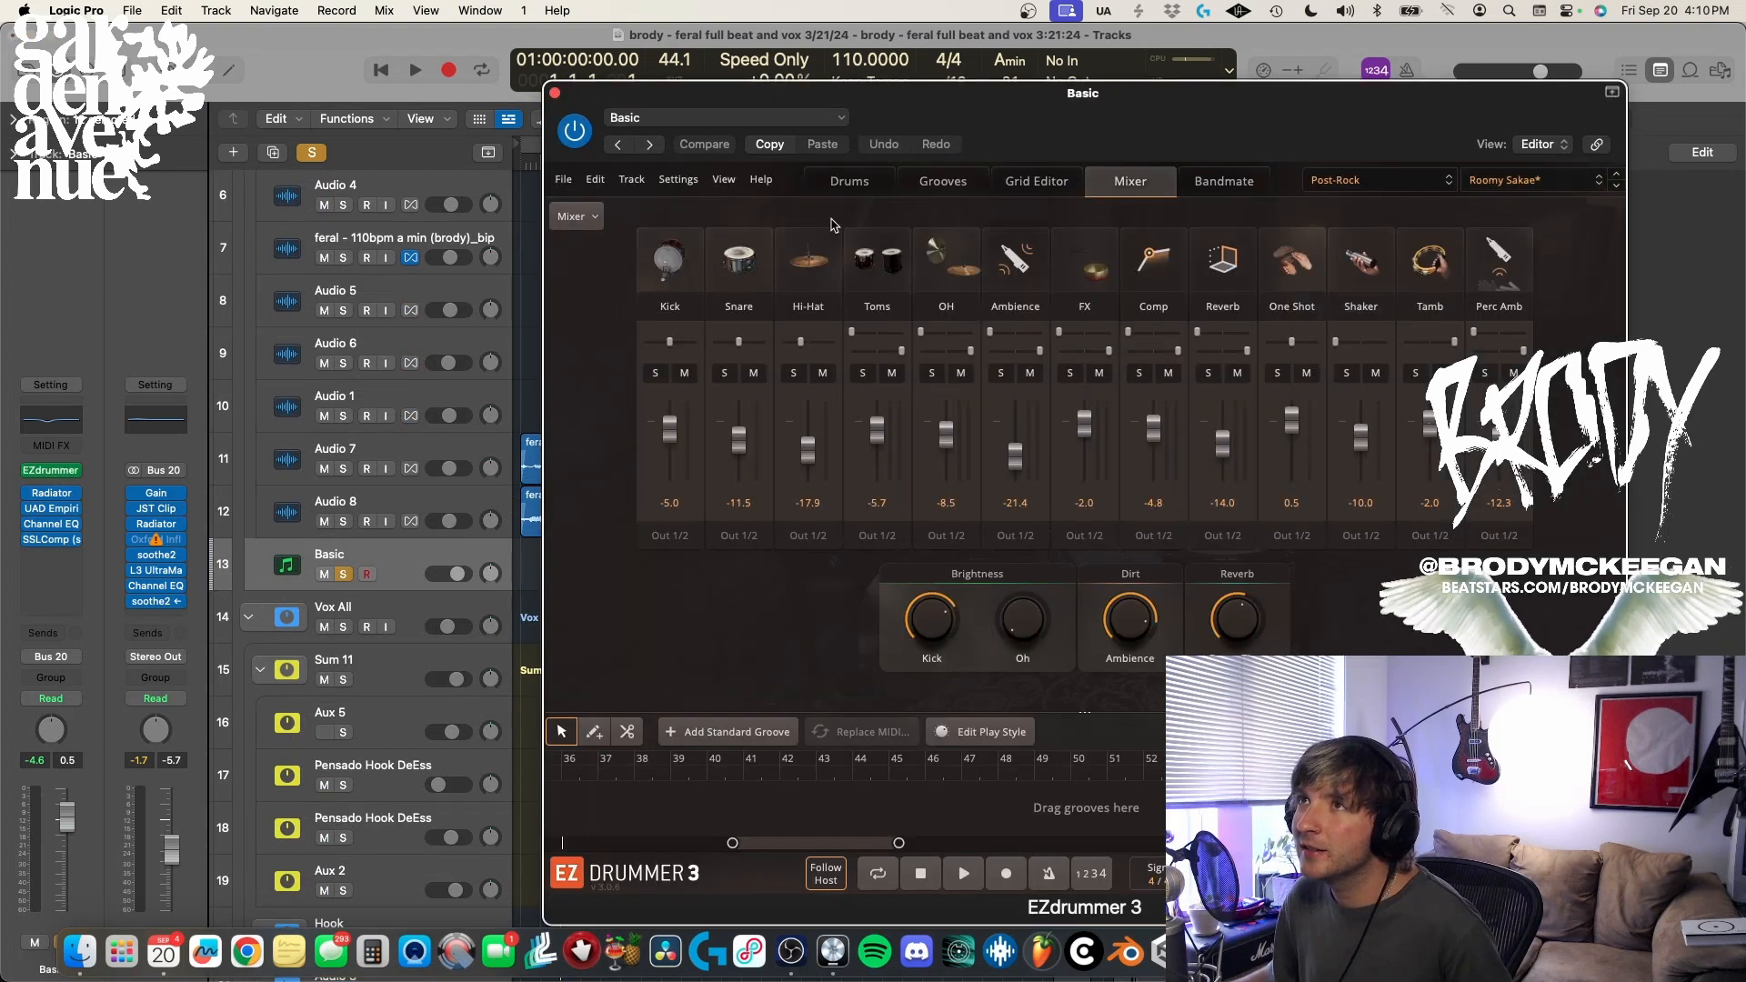
{"action": "left_click", "coordinate": [849, 181]}
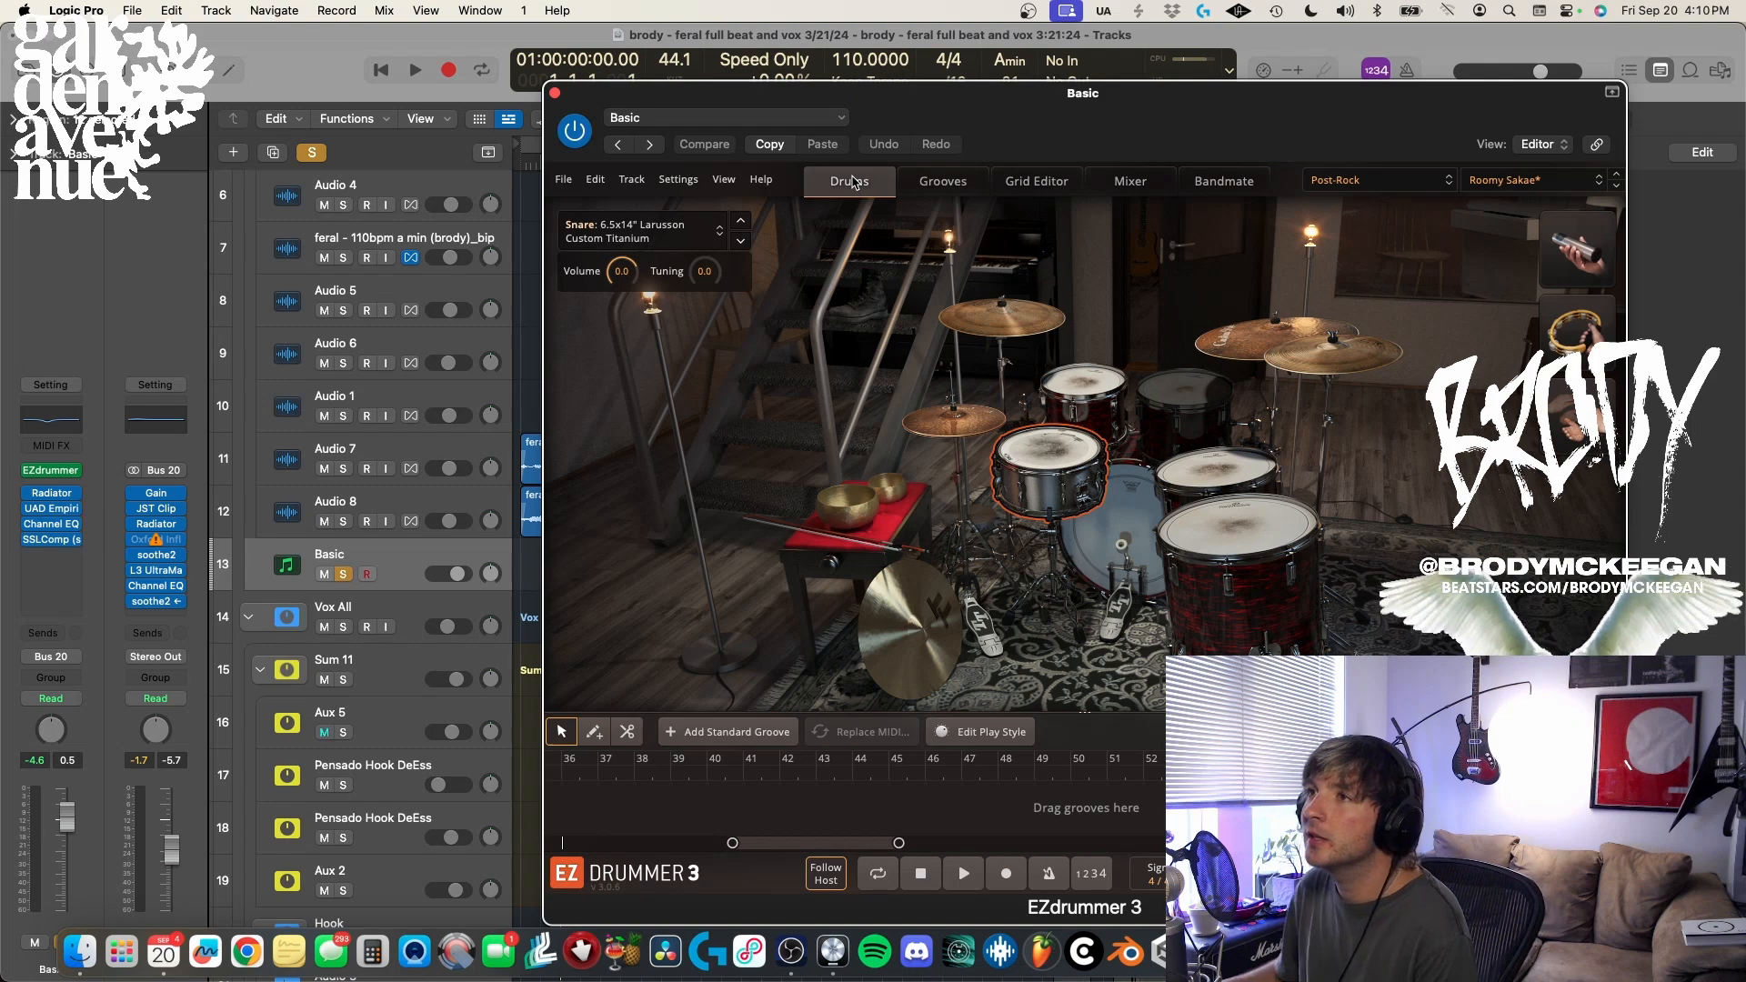
{"action": "left_click", "coordinate": [1119, 540]}
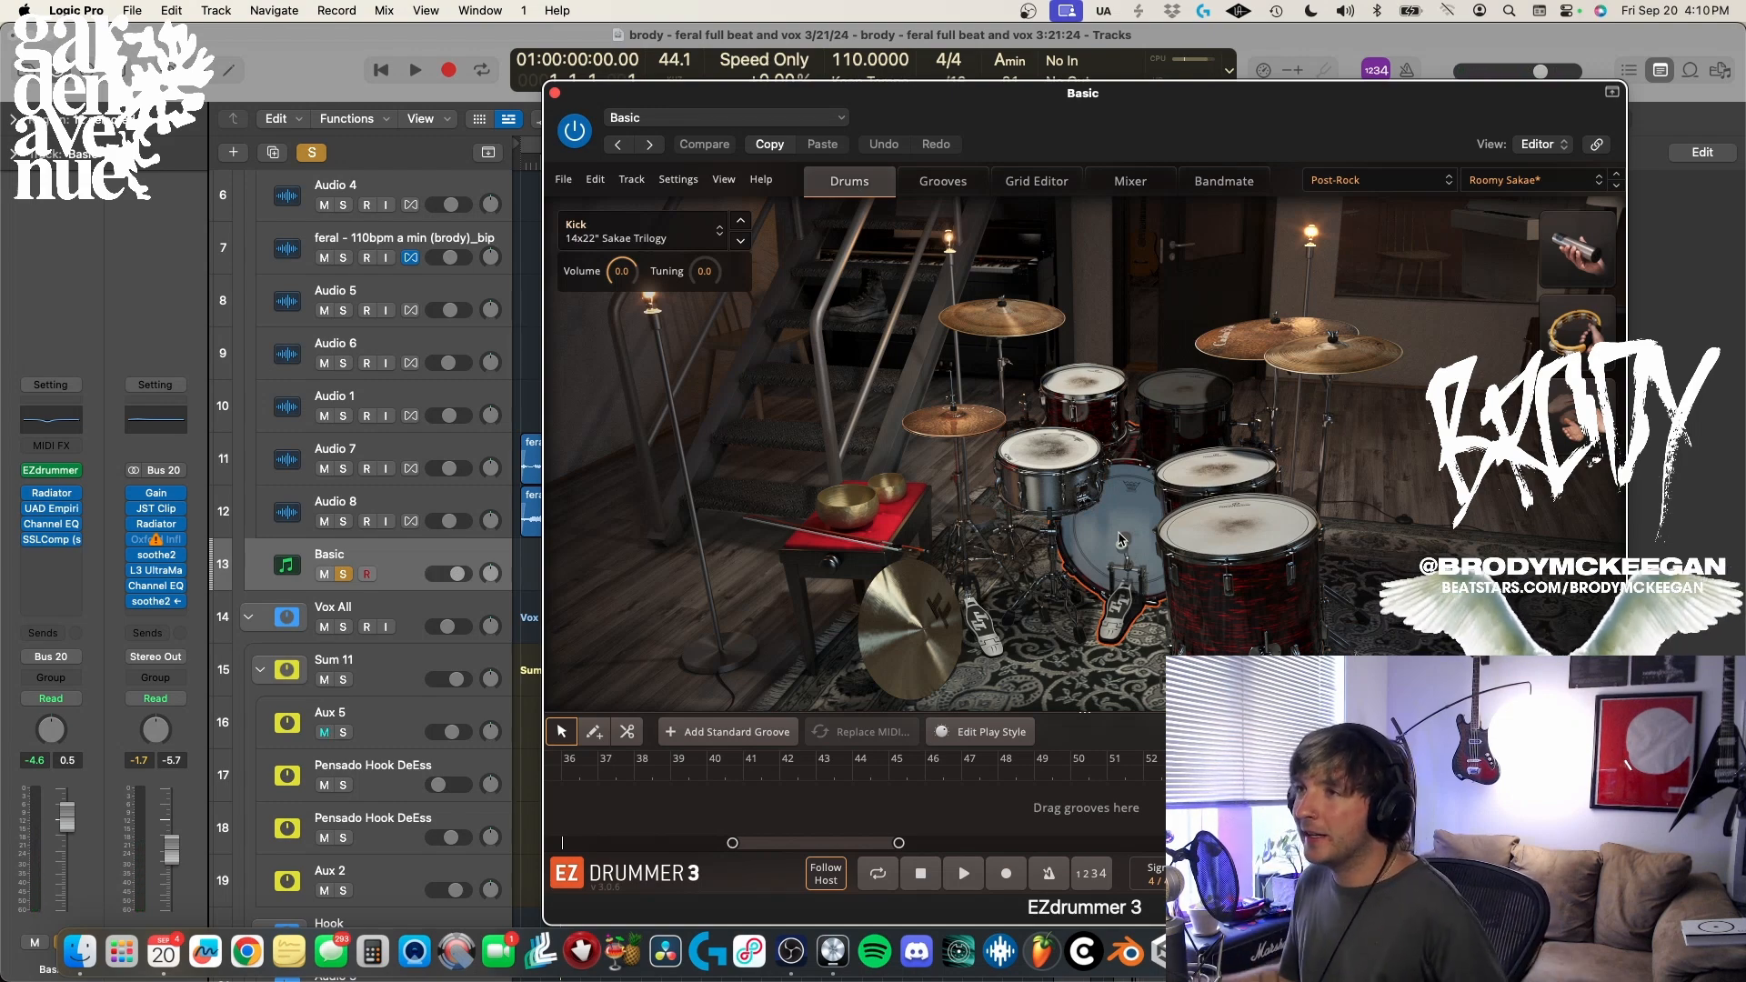
{"action": "left_click", "coordinate": [1064, 466]}
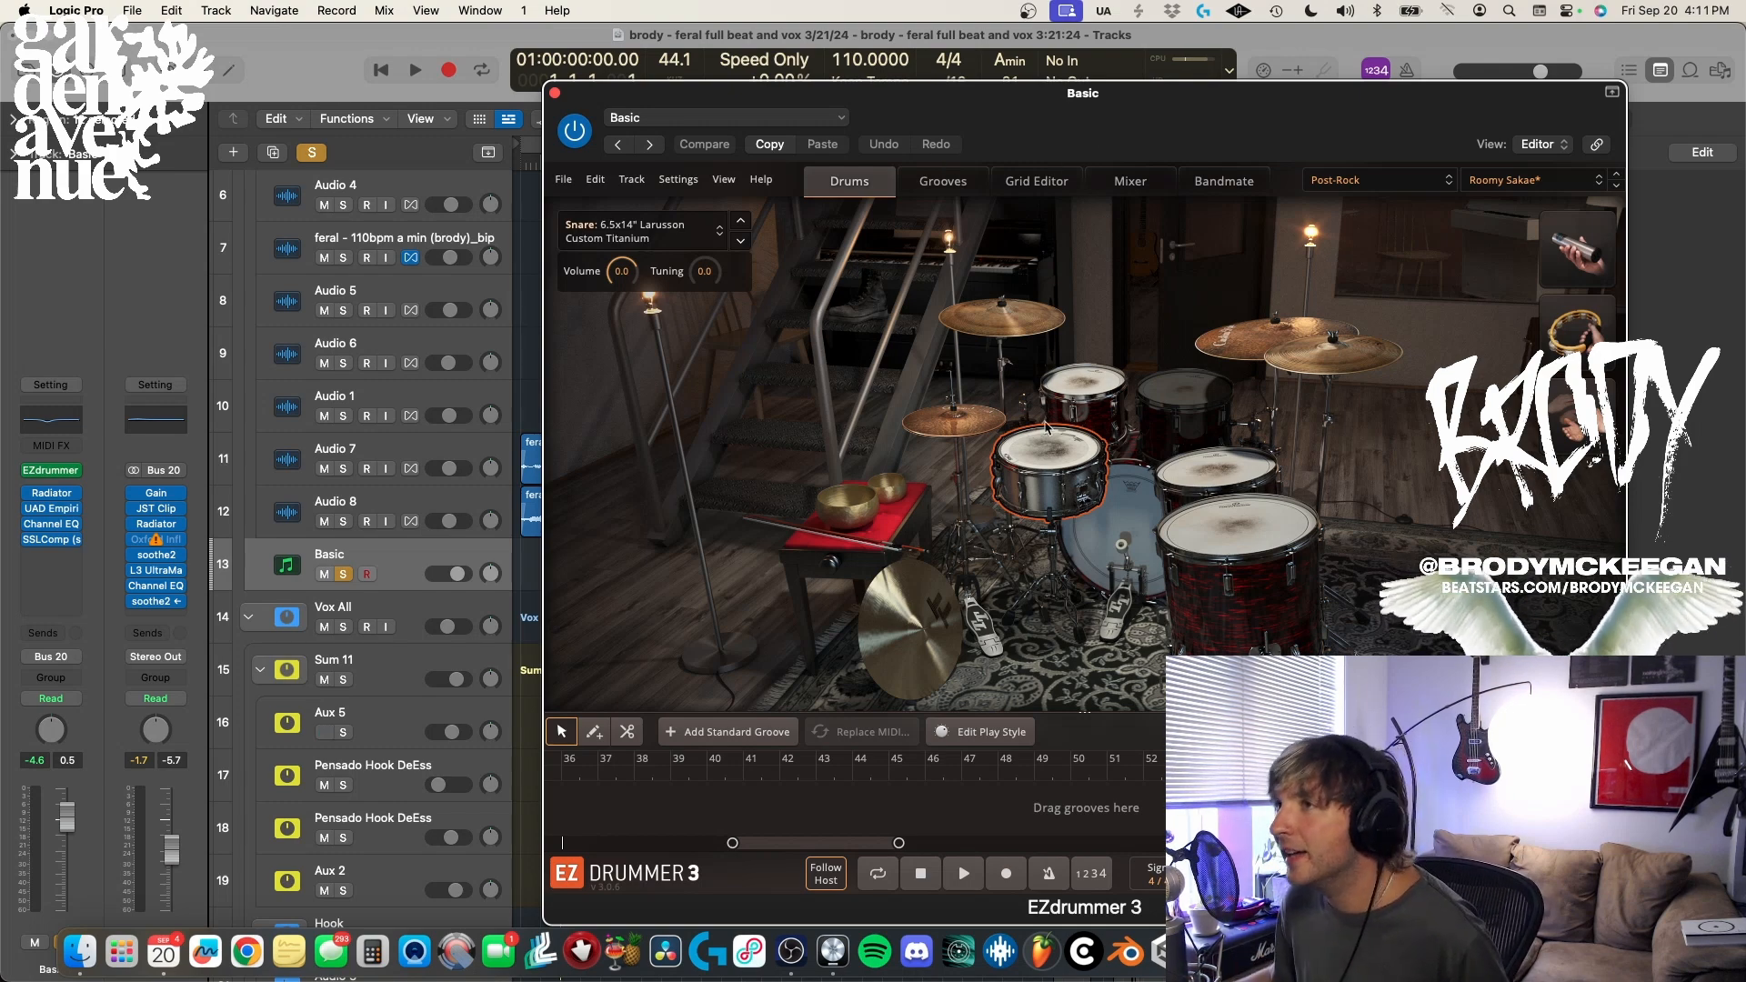
{"action": "left_click", "coordinate": [1084, 391]}
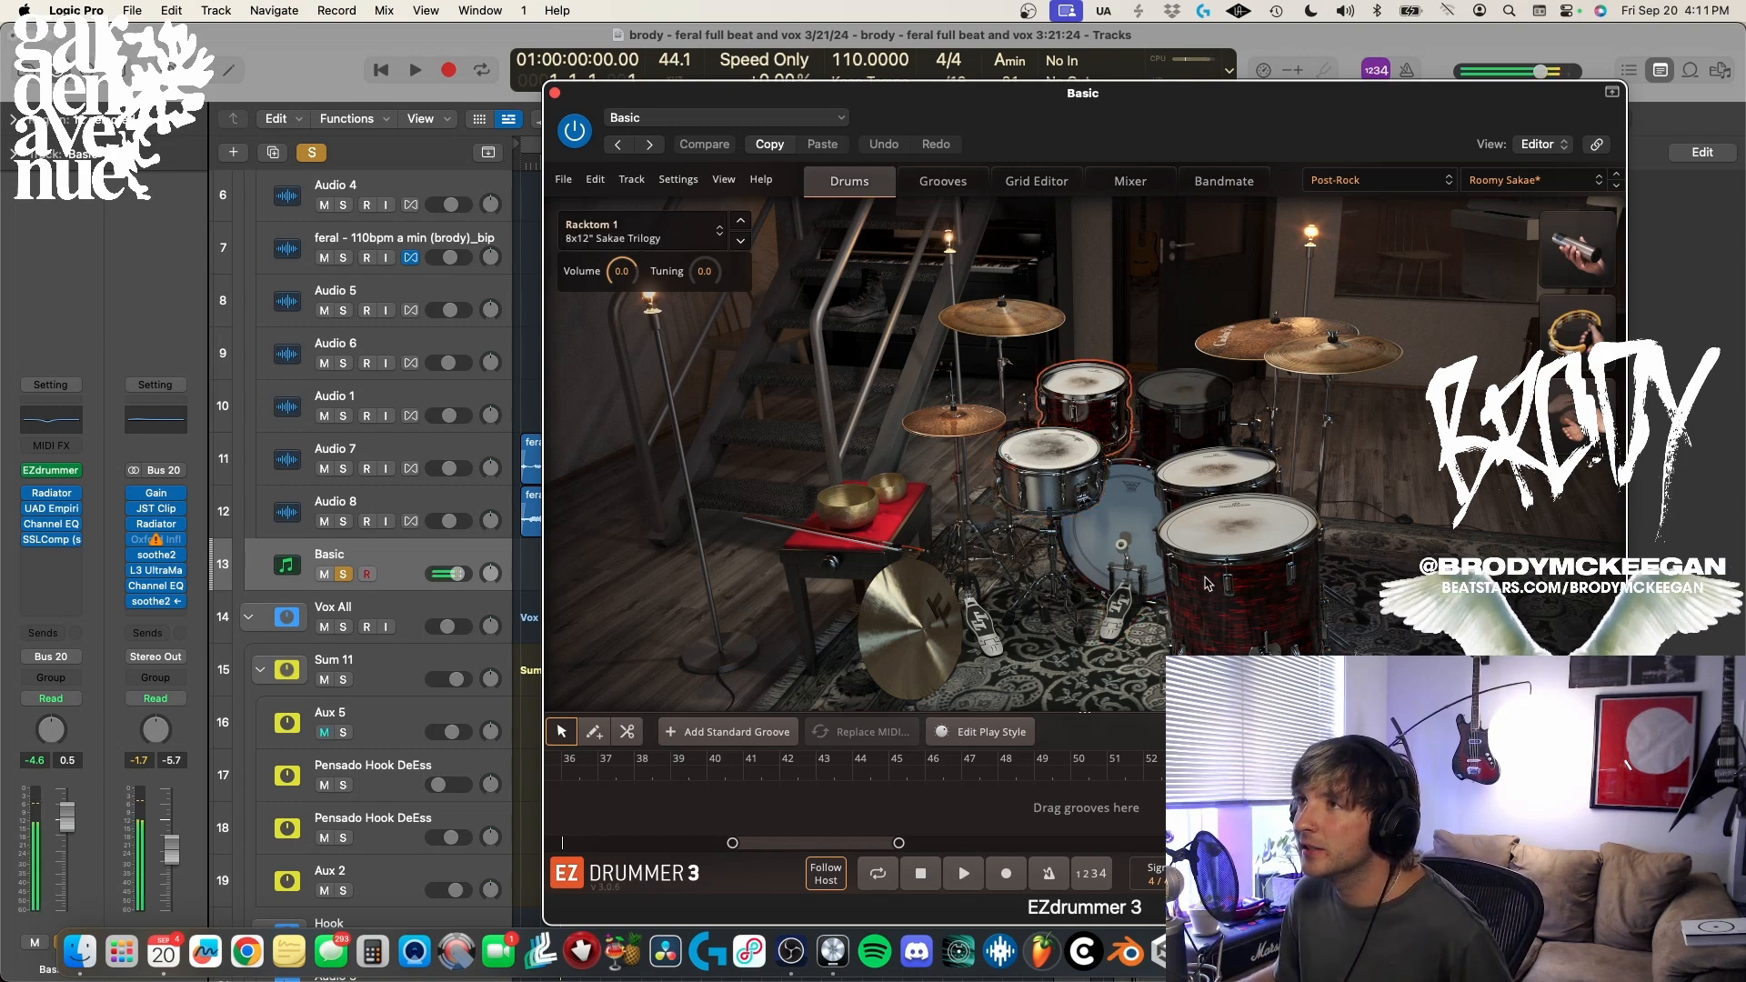
{"action": "left_click", "coordinate": [554, 92]}
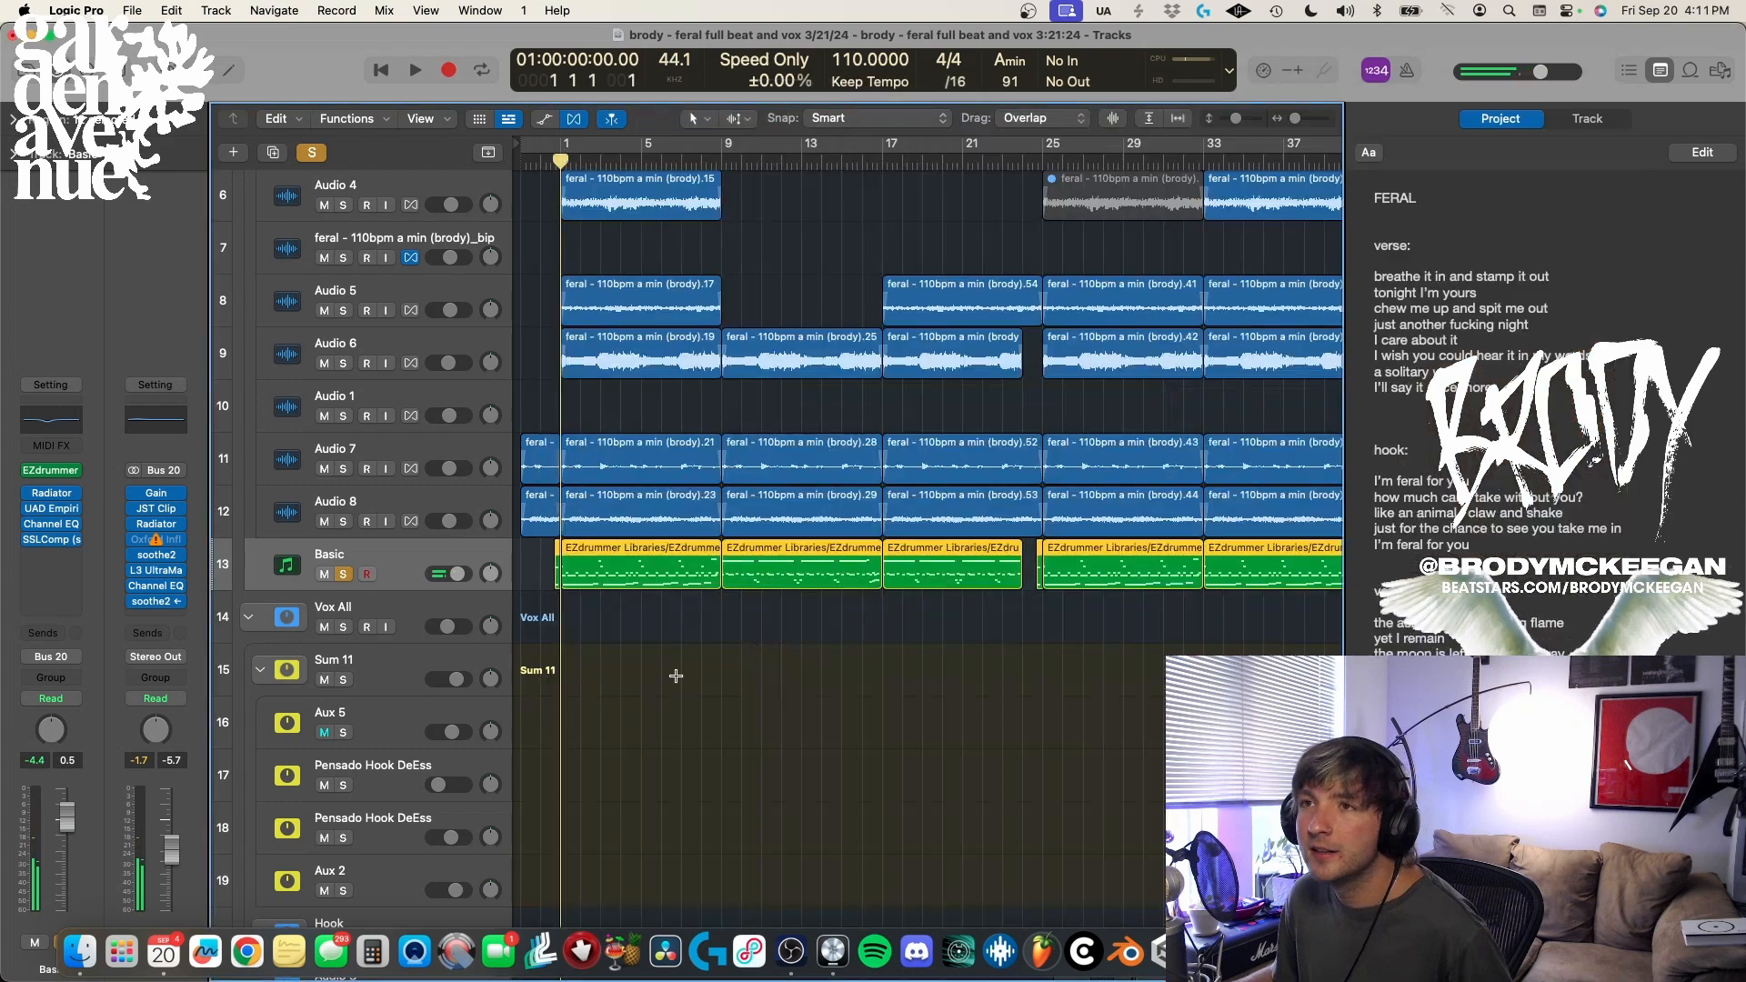
- View the Radiator, UAD Distressor, Channel EQ and SSLComp settings on the Basic track and close all their windows
{"action": "left_click", "coordinate": [50, 495]}
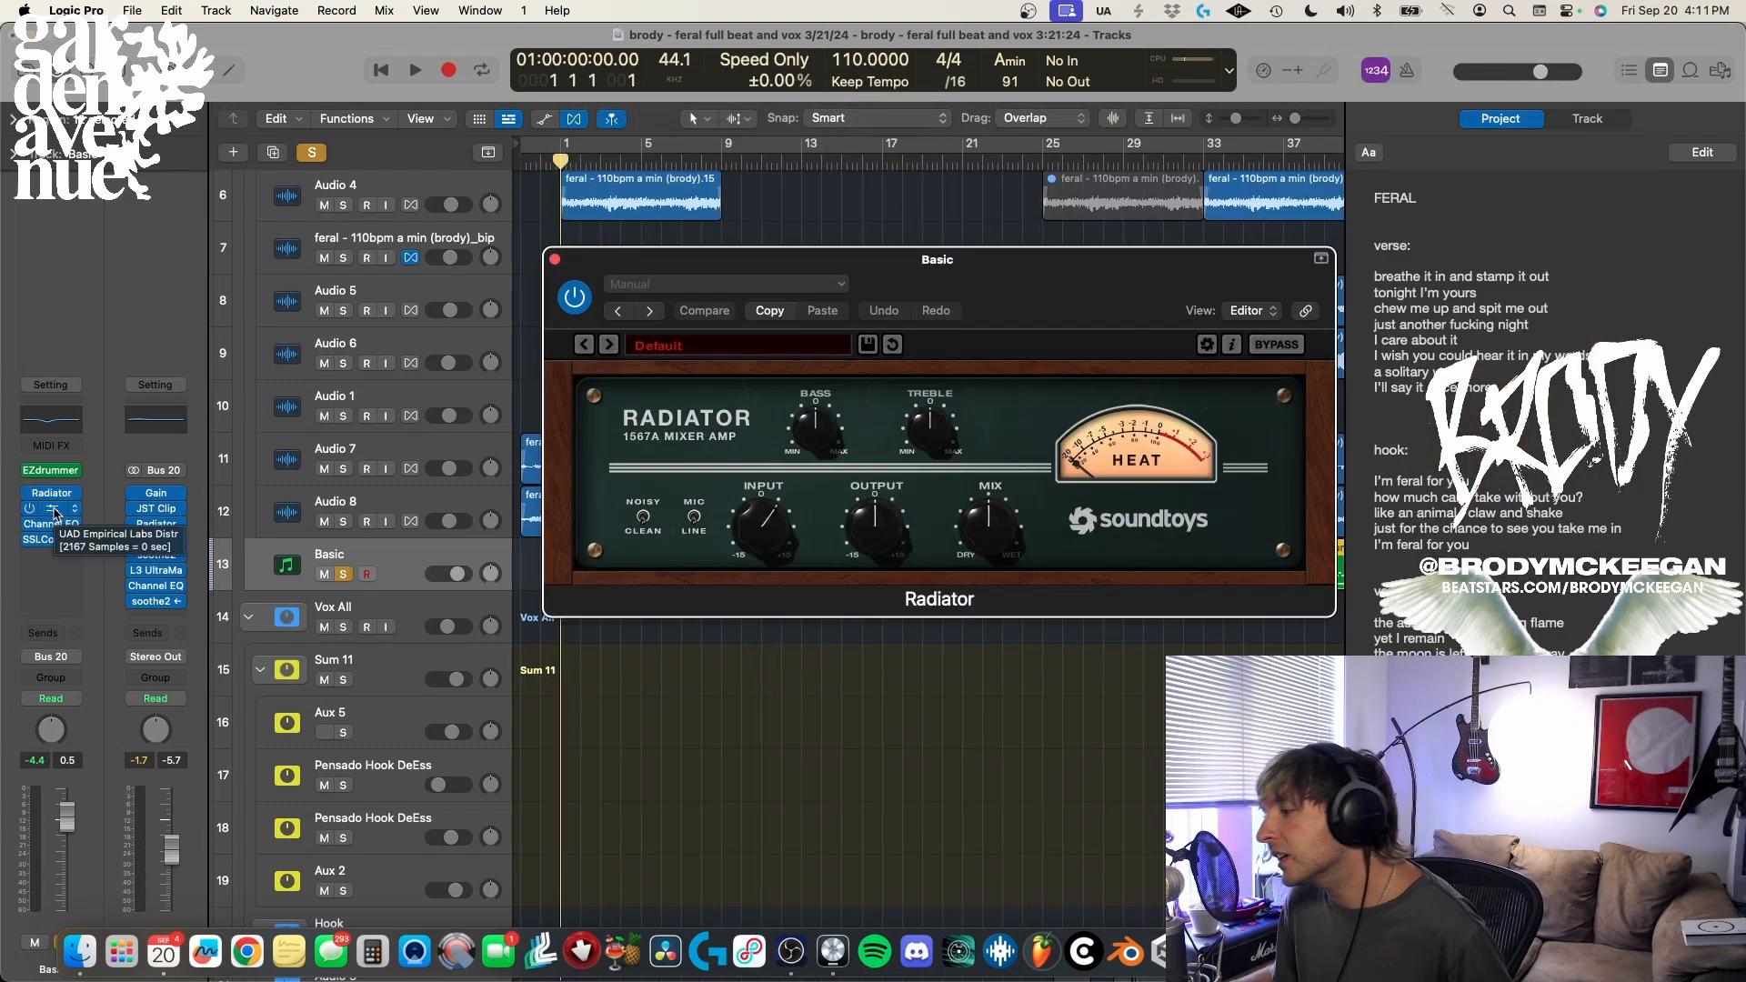
{"action": "left_click", "coordinate": [52, 509]}
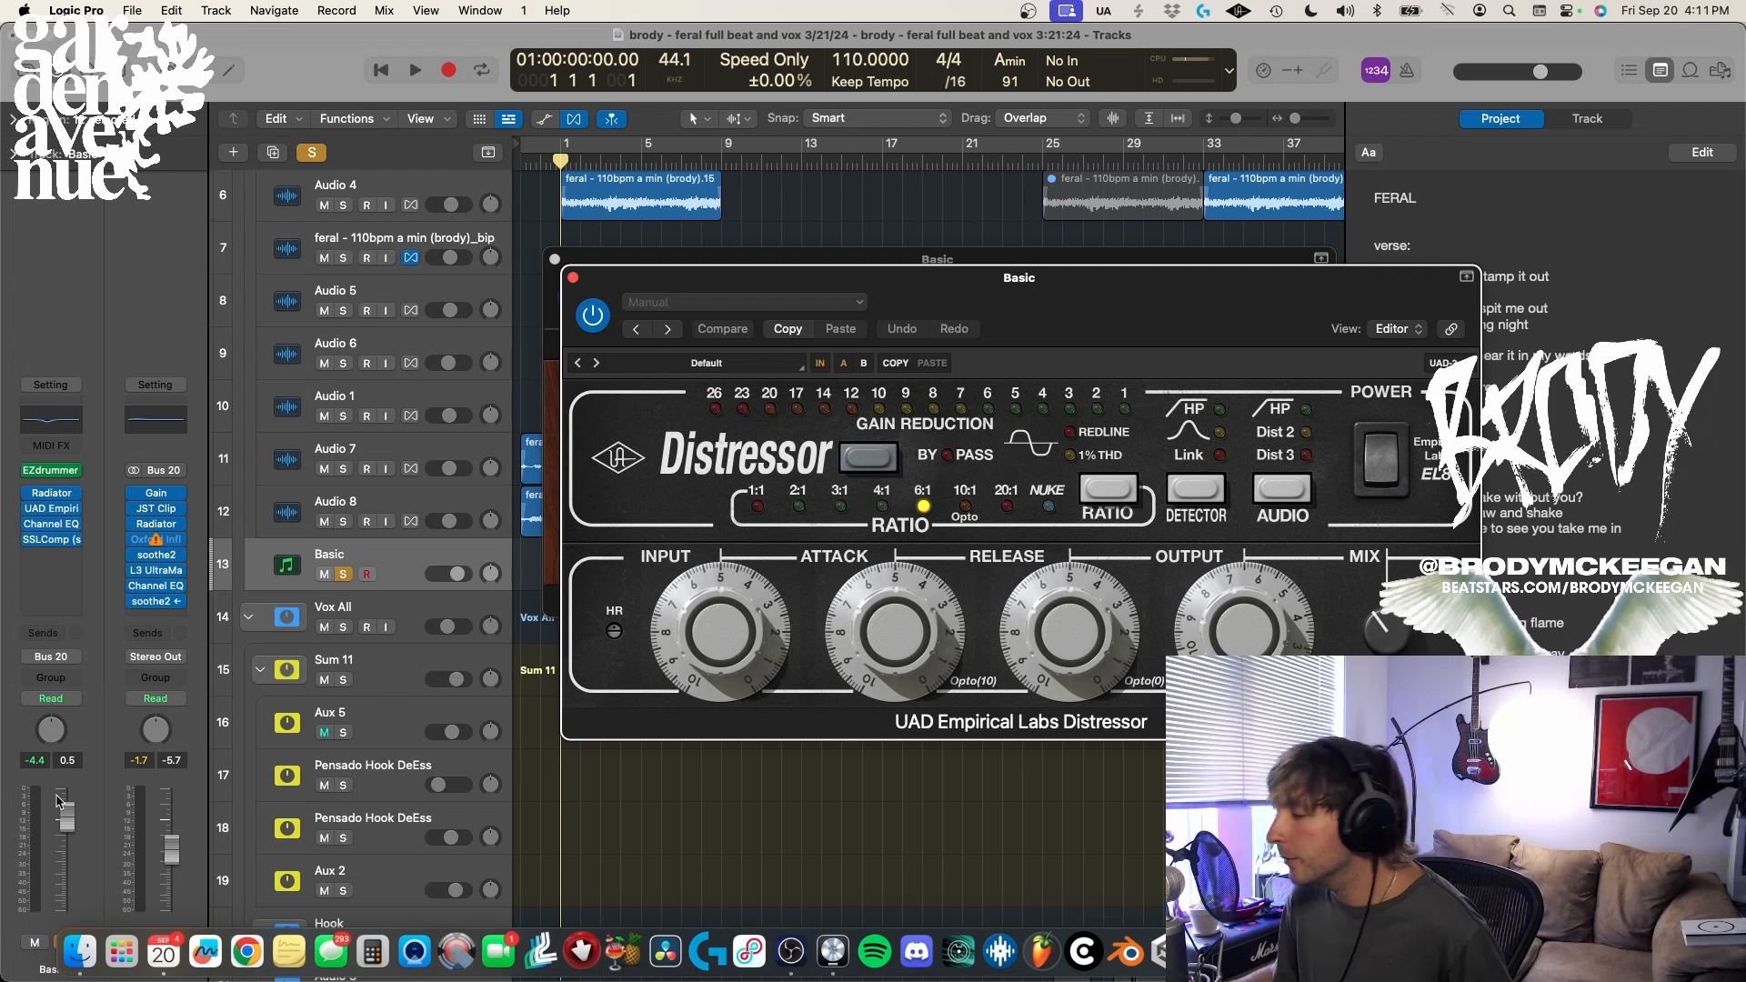
{"action": "left_click", "coordinate": [51, 537]}
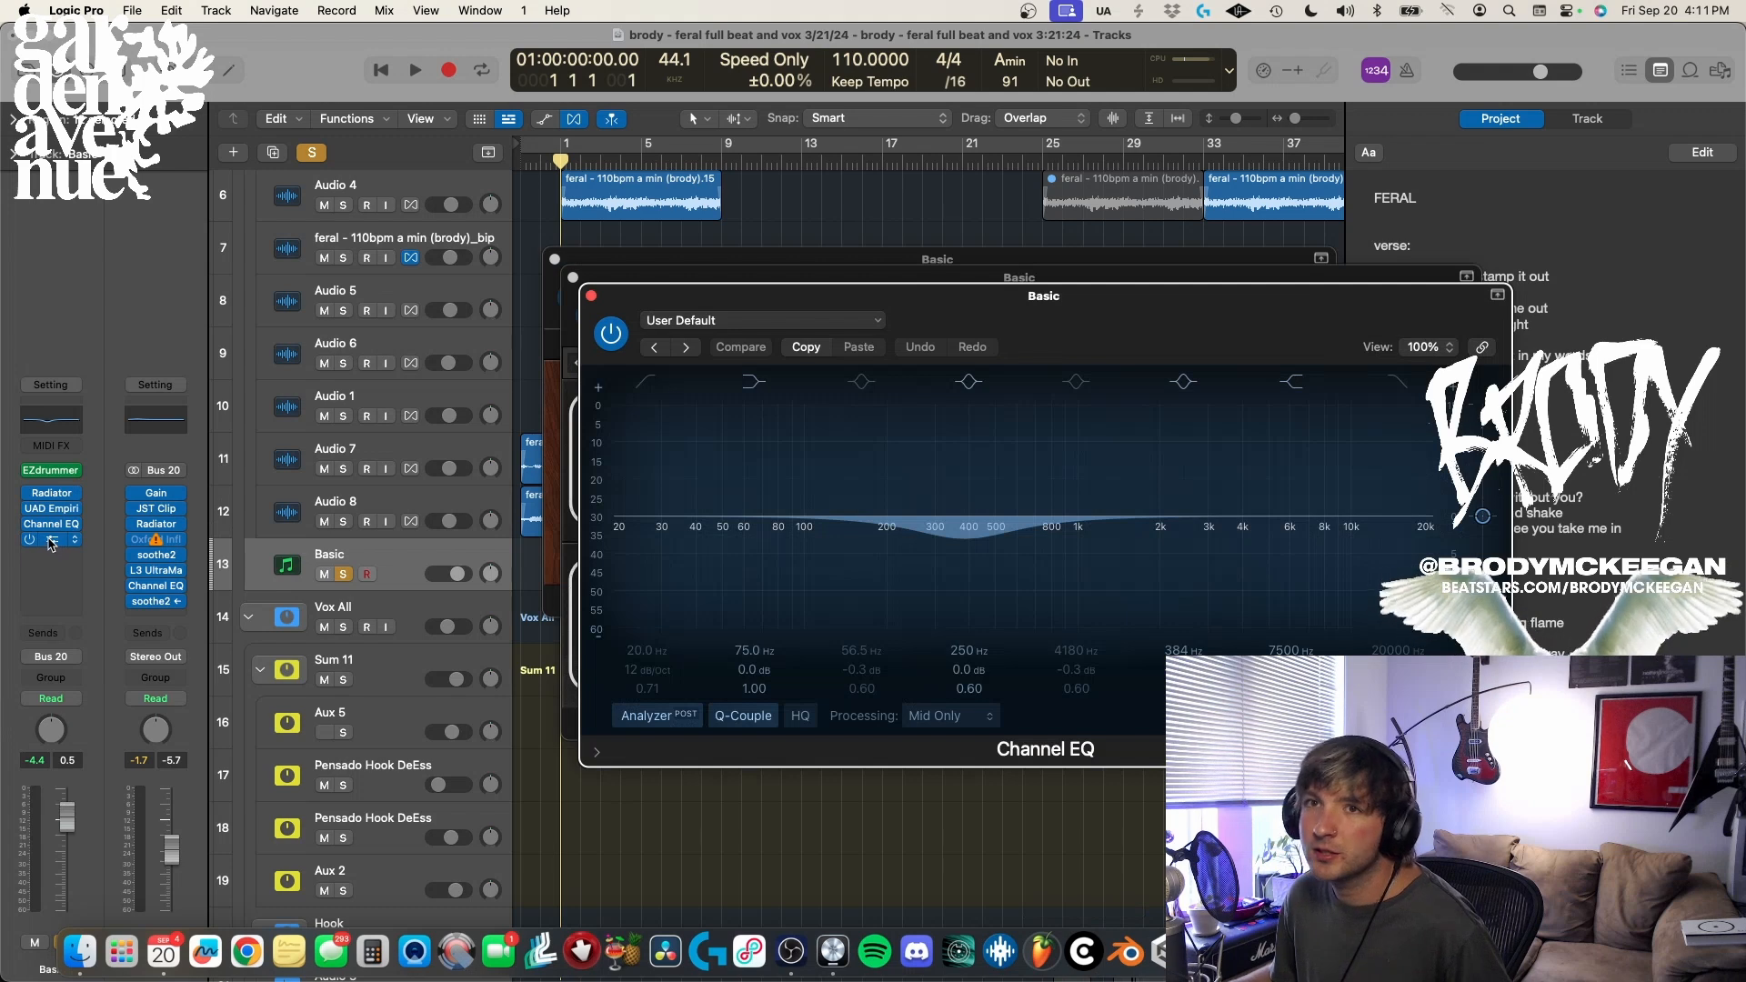
{"action": "left_click", "coordinate": [51, 541]}
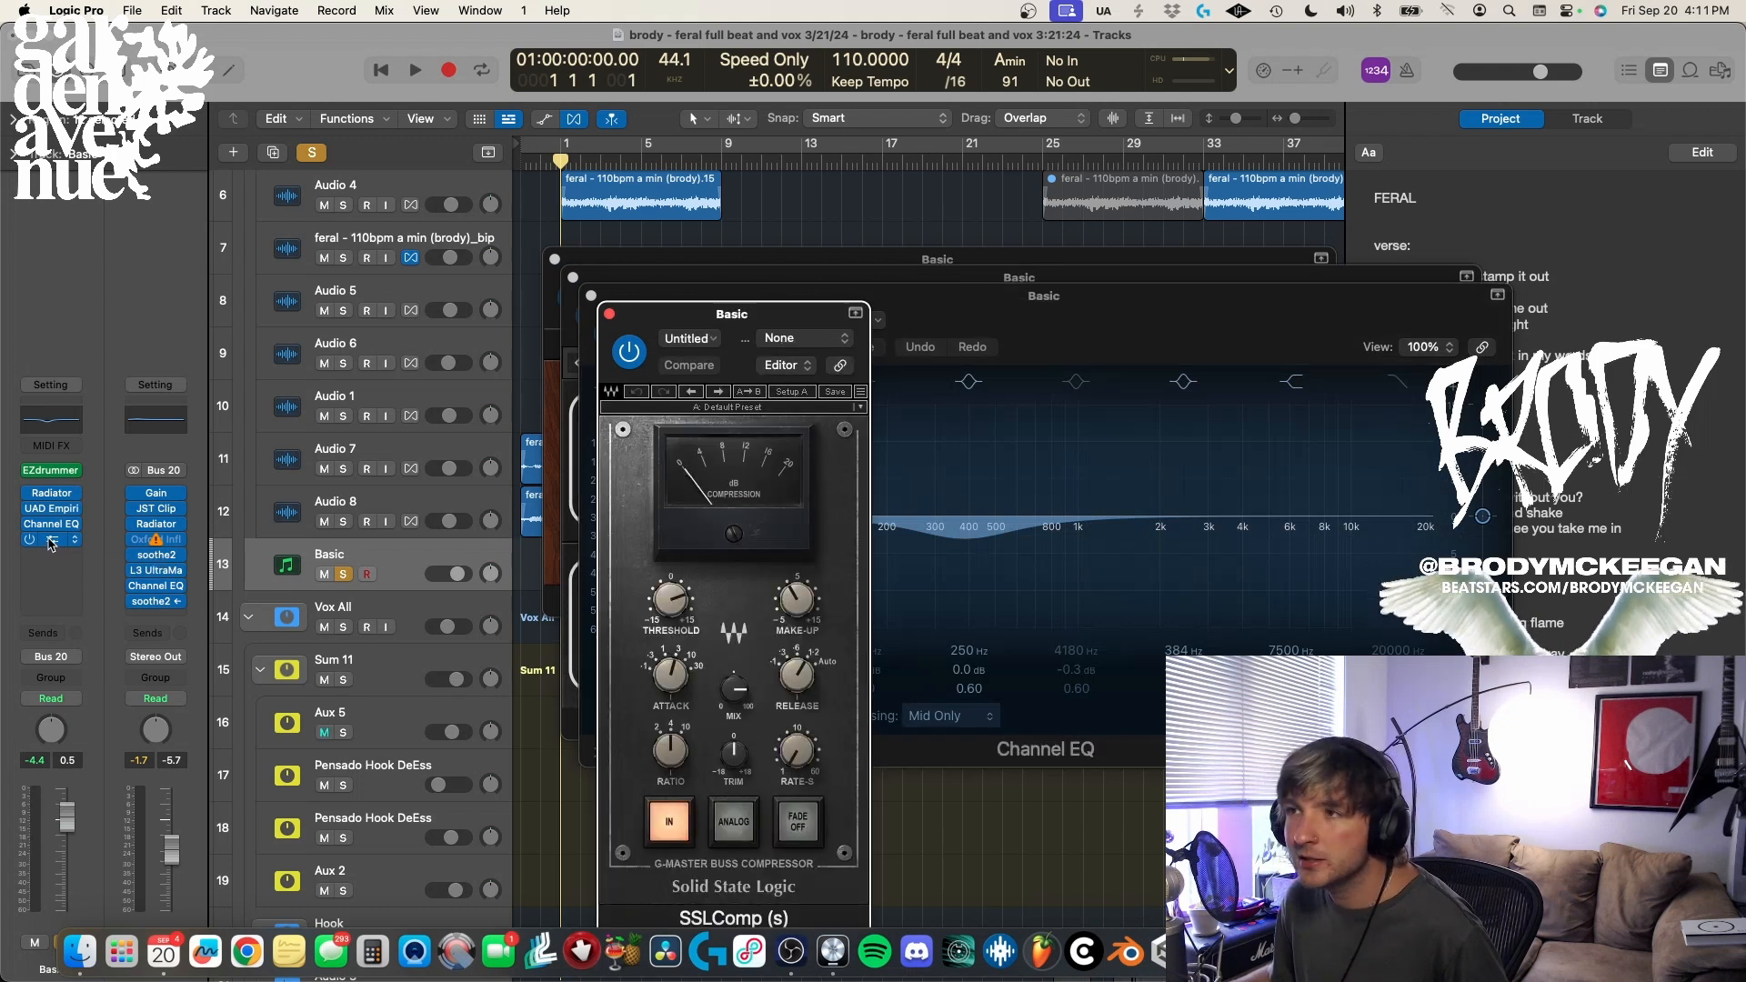
{"action": "left_click_drag", "start_coordinate": [741, 314], "coordinate": [768, 268]}
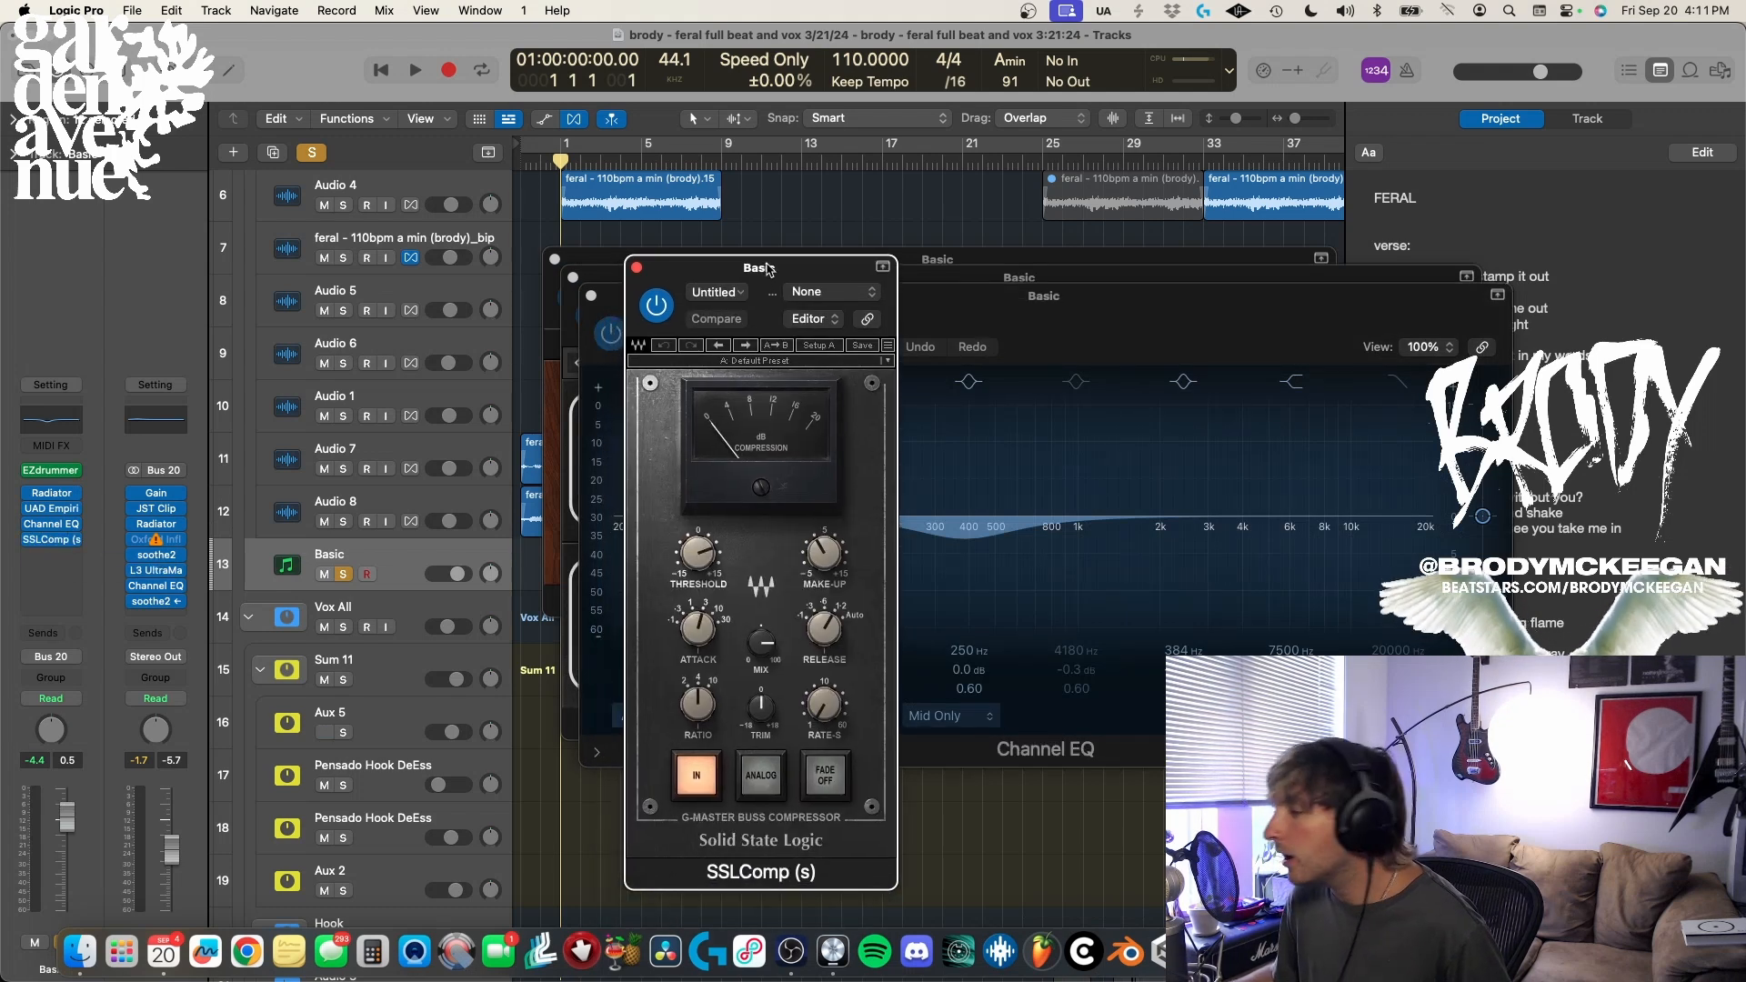
{"action": "left_click", "coordinate": [636, 266]}
{"action": "left_click", "coordinate": [590, 296]}
{"action": "left_click", "coordinate": [572, 276]}
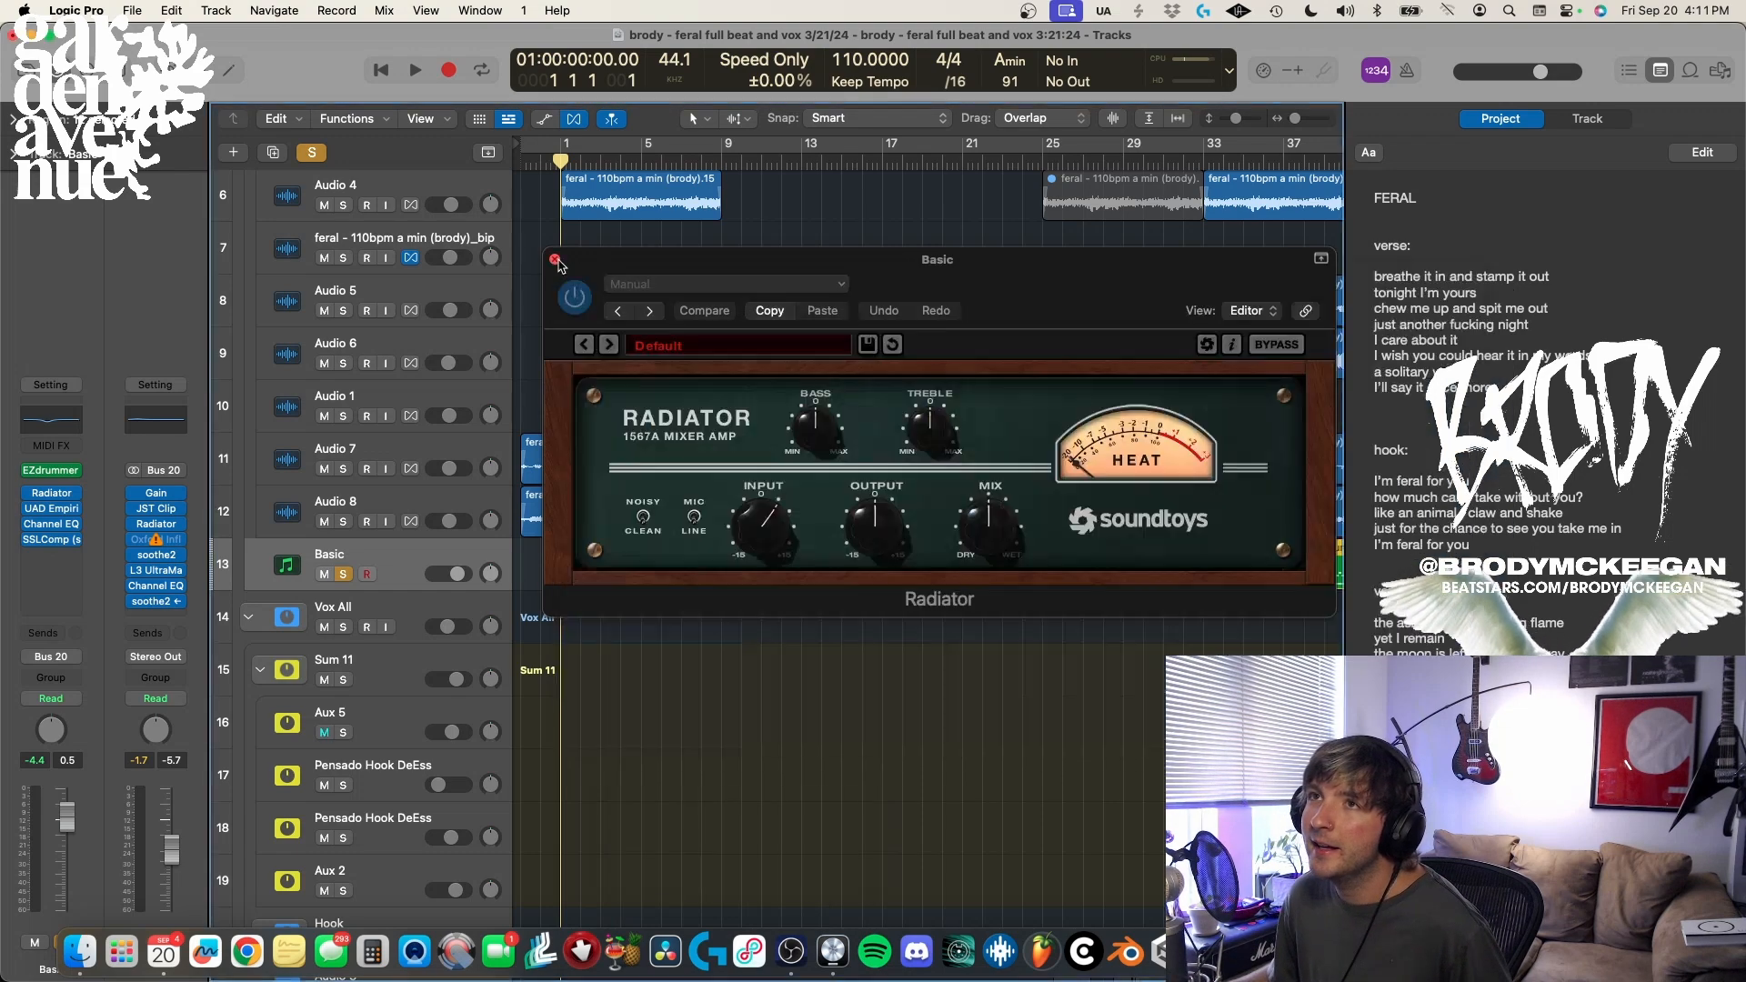
{"action": "left_click", "coordinate": [565, 264]}
- Show the Basic track's drum regions in the Piano Roll and examine their MIDI notes
{"action": "key", "text": "p"}
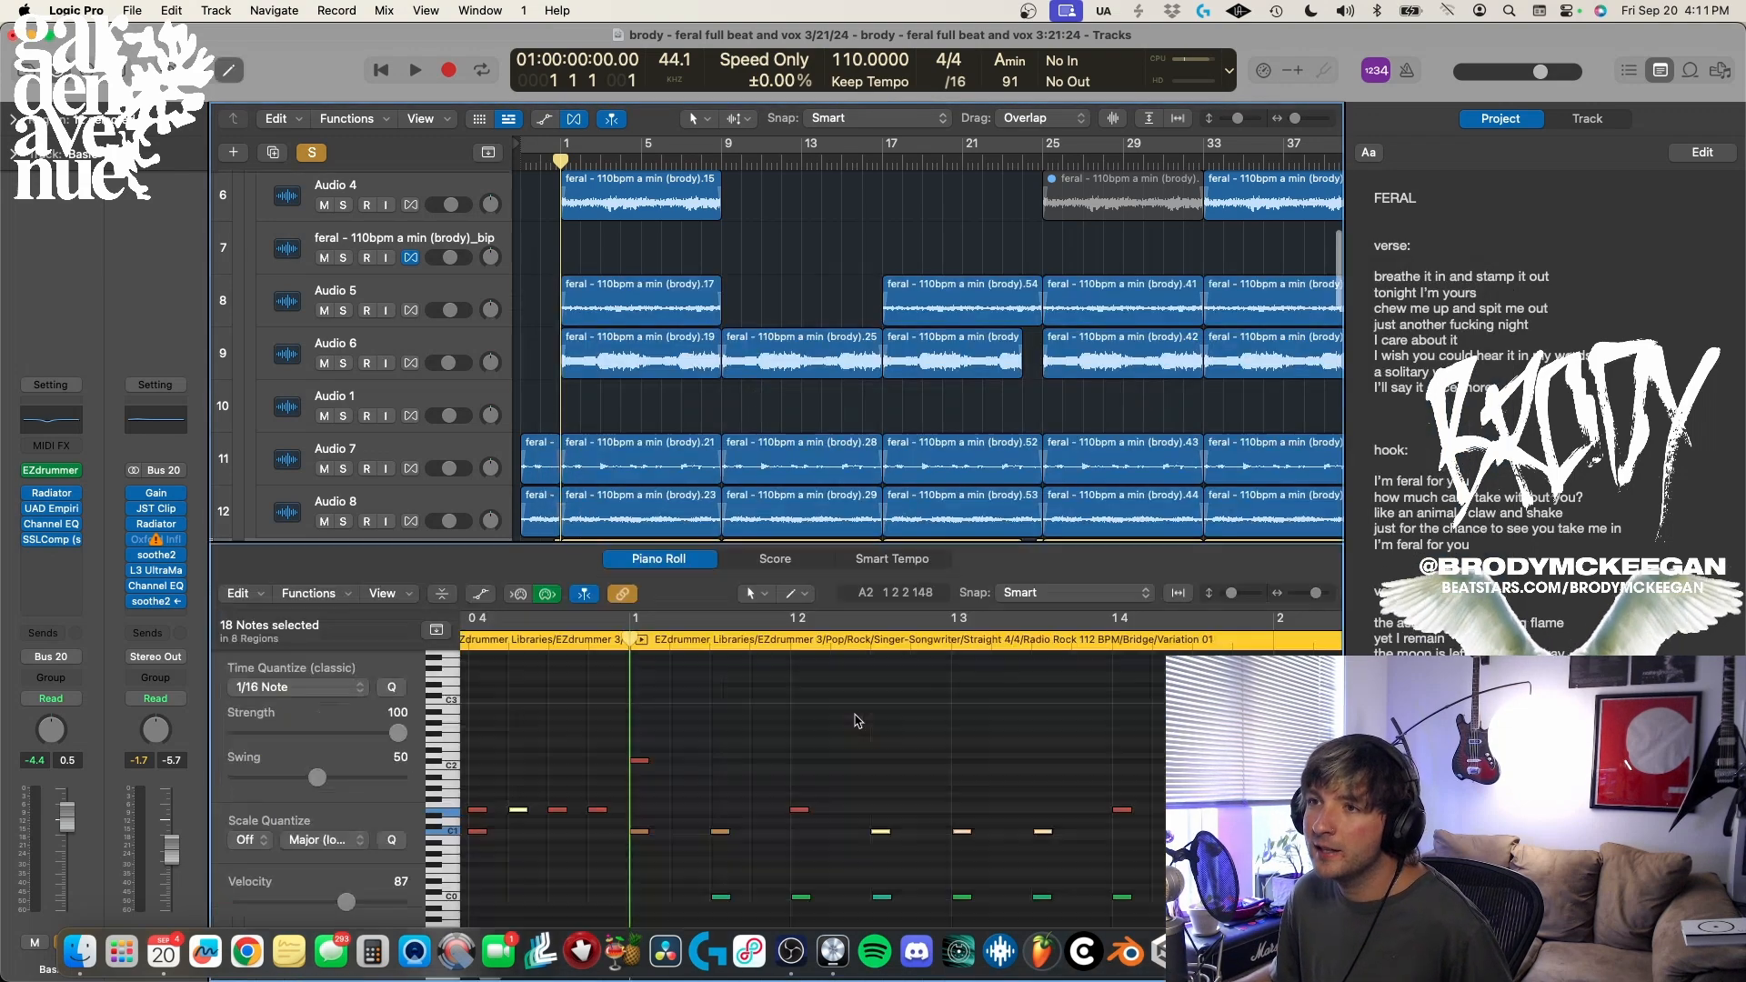
{"action": "scroll", "coordinate": [882, 714], "scroll_direction": "down", "scroll_amount": 5}
{"action": "scroll", "coordinate": [896, 717], "scroll_direction": "right", "scroll_amount": 8}
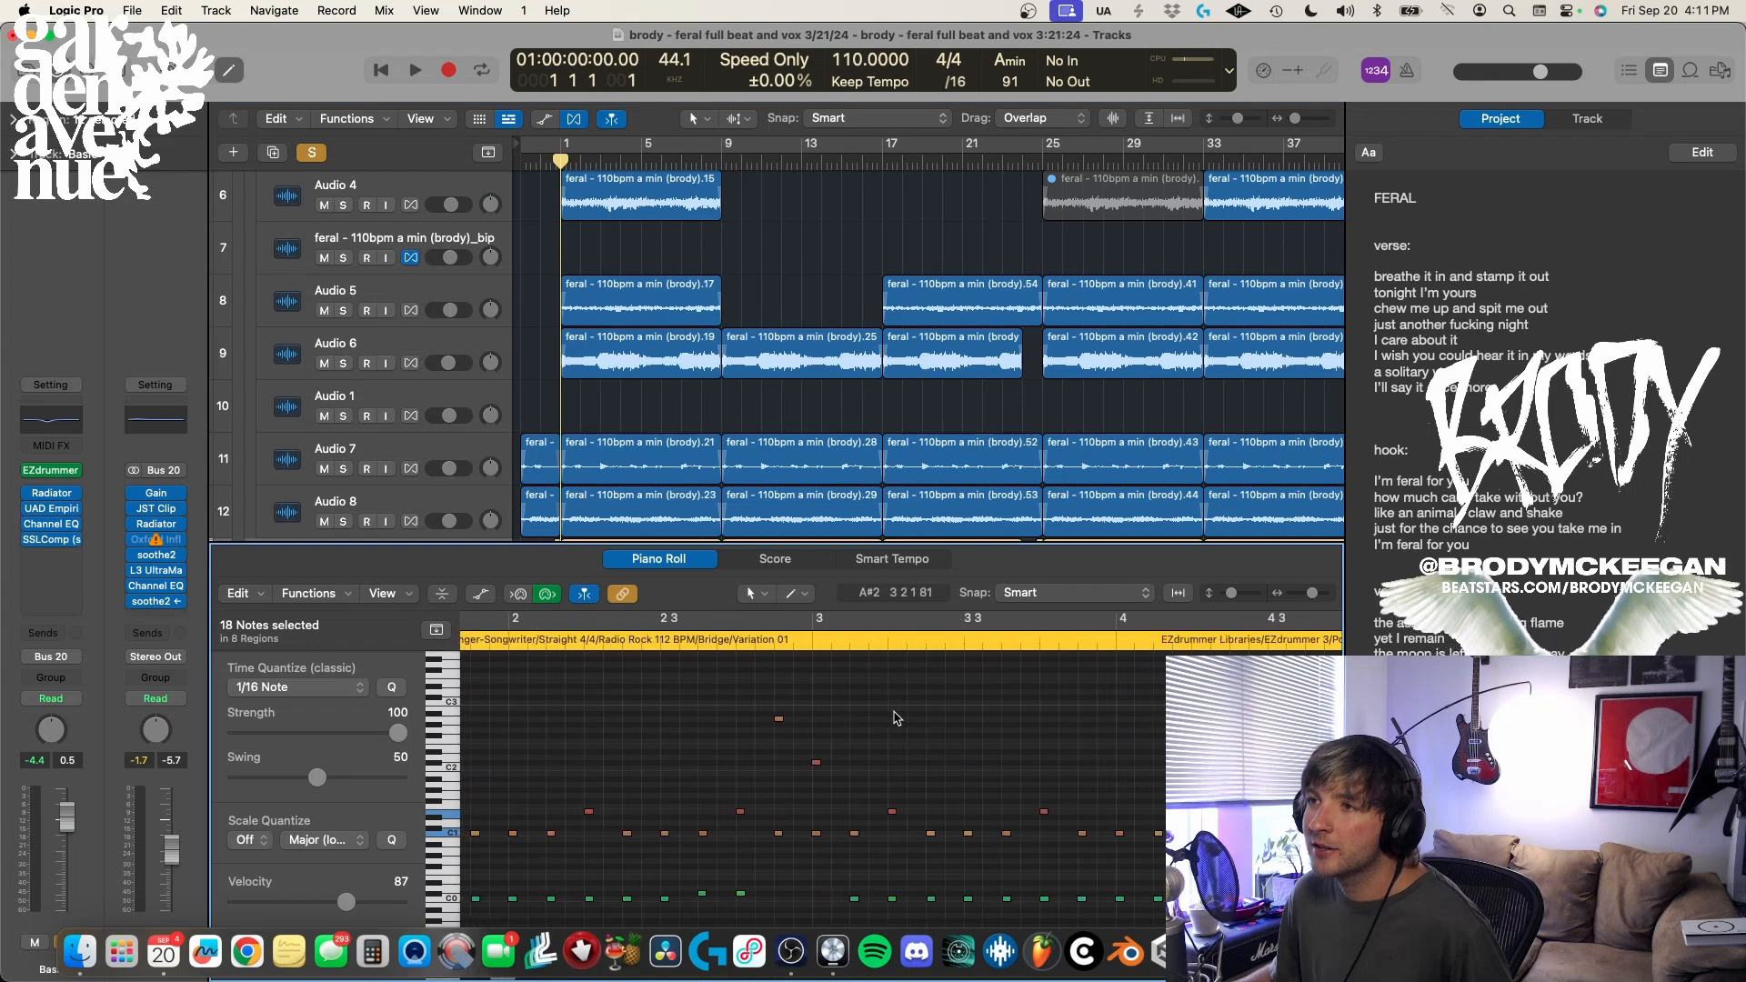
{"action": "scroll", "coordinate": [899, 715], "scroll_direction": "left", "scroll_amount": 6}
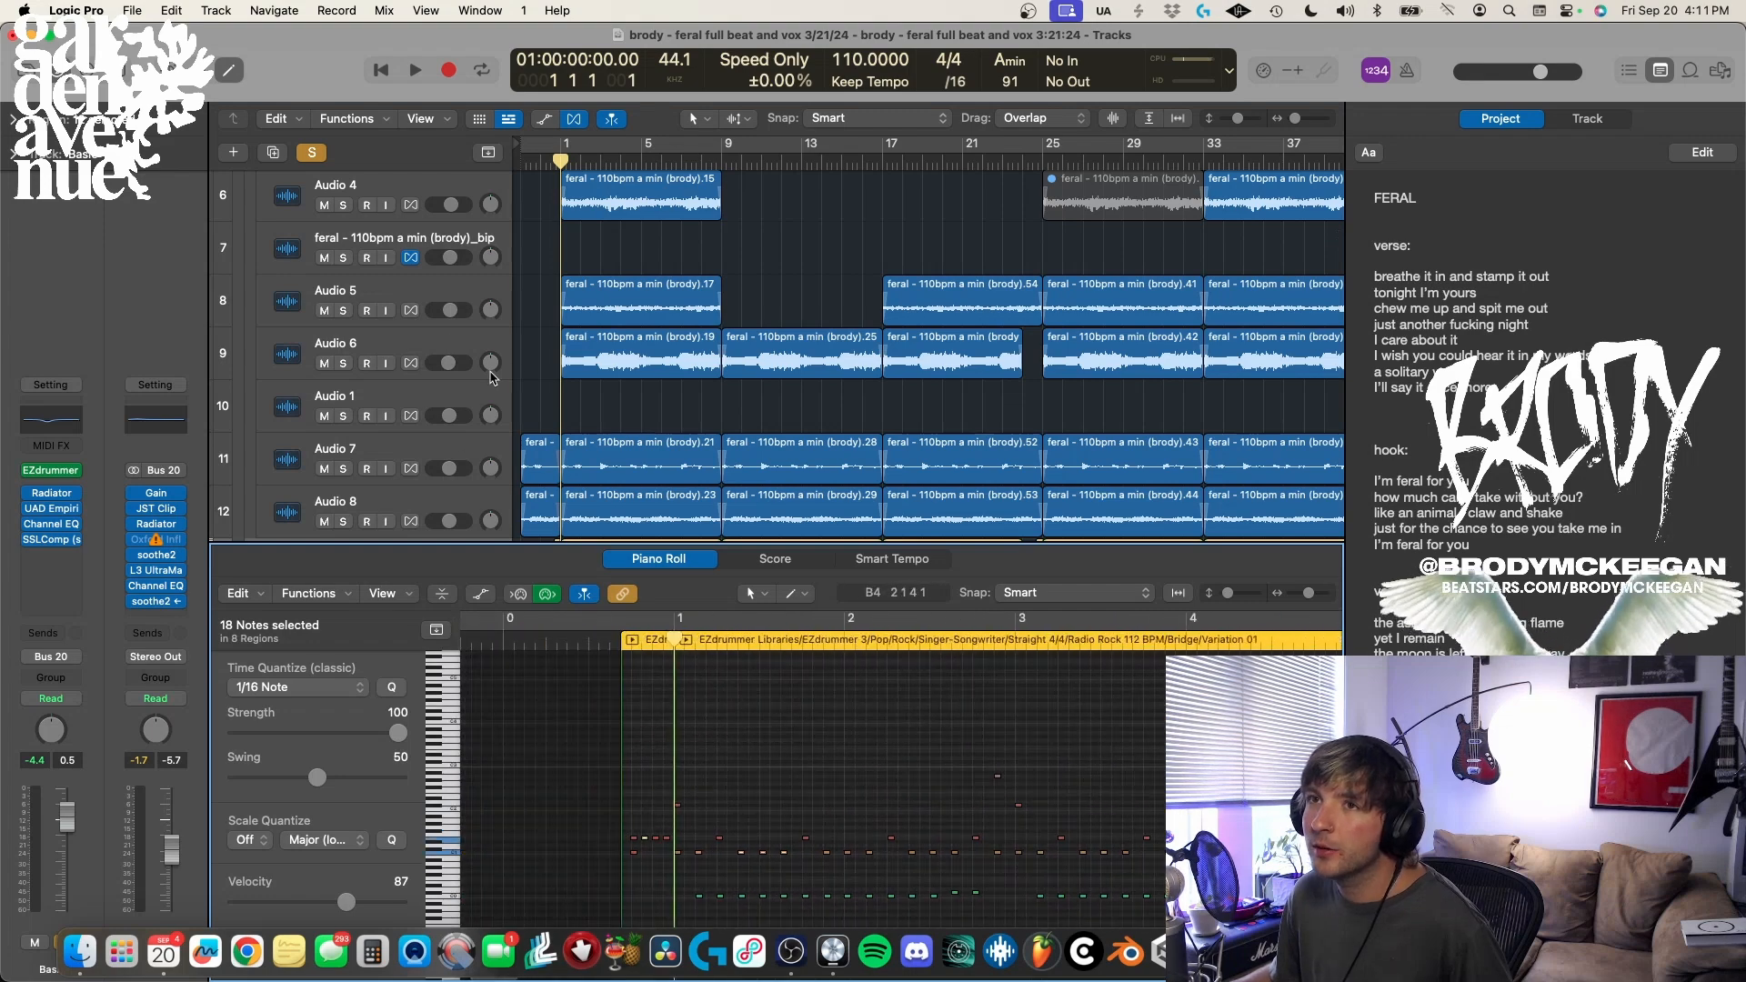
{"action": "scroll", "coordinate": [556, 216], "scroll_direction": "down", "scroll_amount": 3}
- Play the drums from bar 1, stop in bar 6, and clear the Basic track's solo with the Piano Roll closed
{"action": "key", "text": "space"}
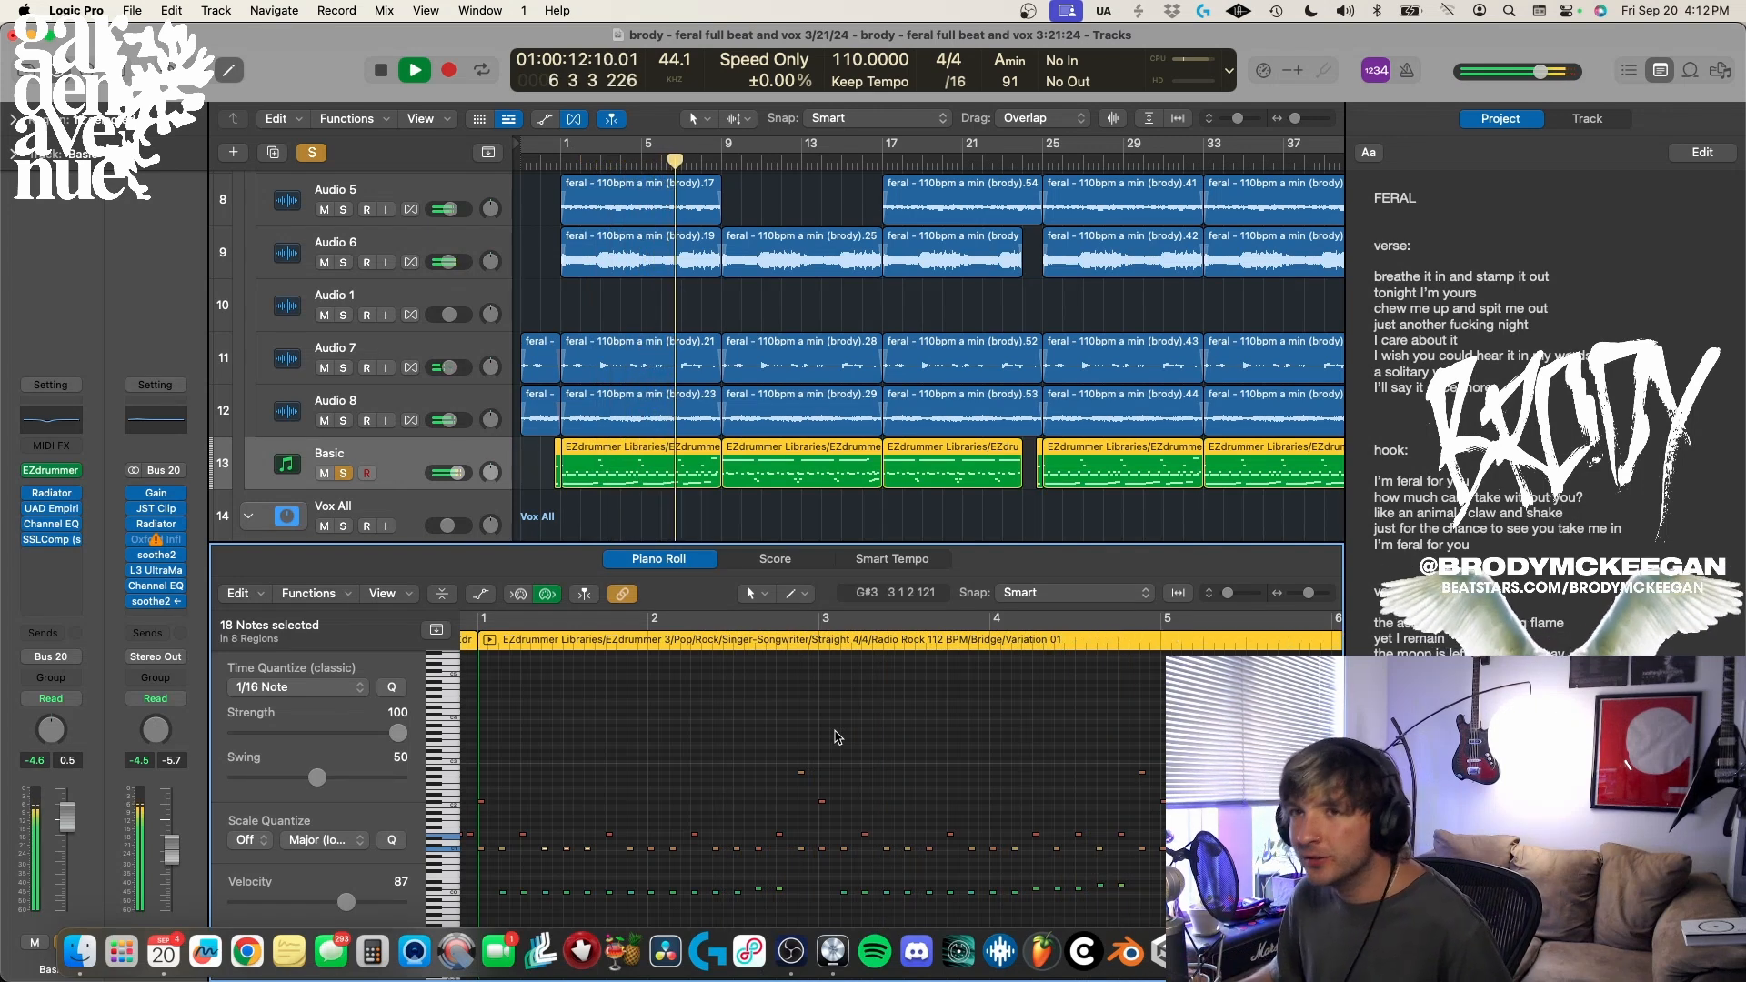
{"action": "key", "text": "space"}
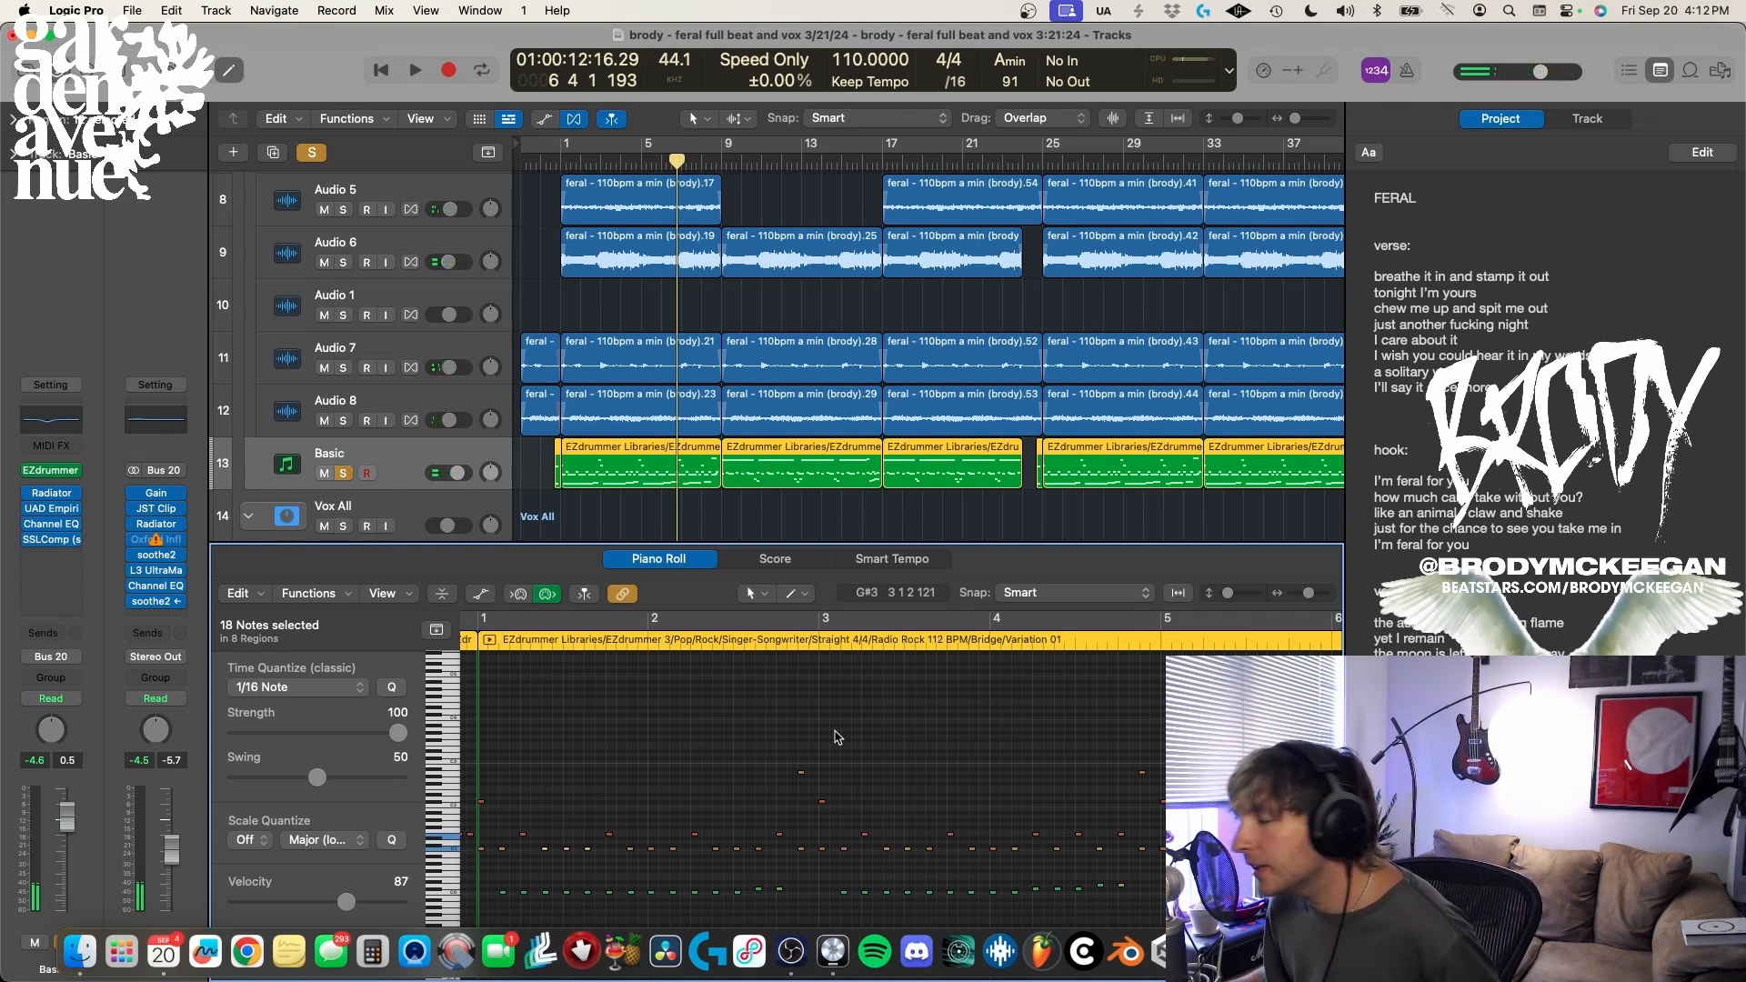
{"action": "left_click", "coordinate": [342, 474]}
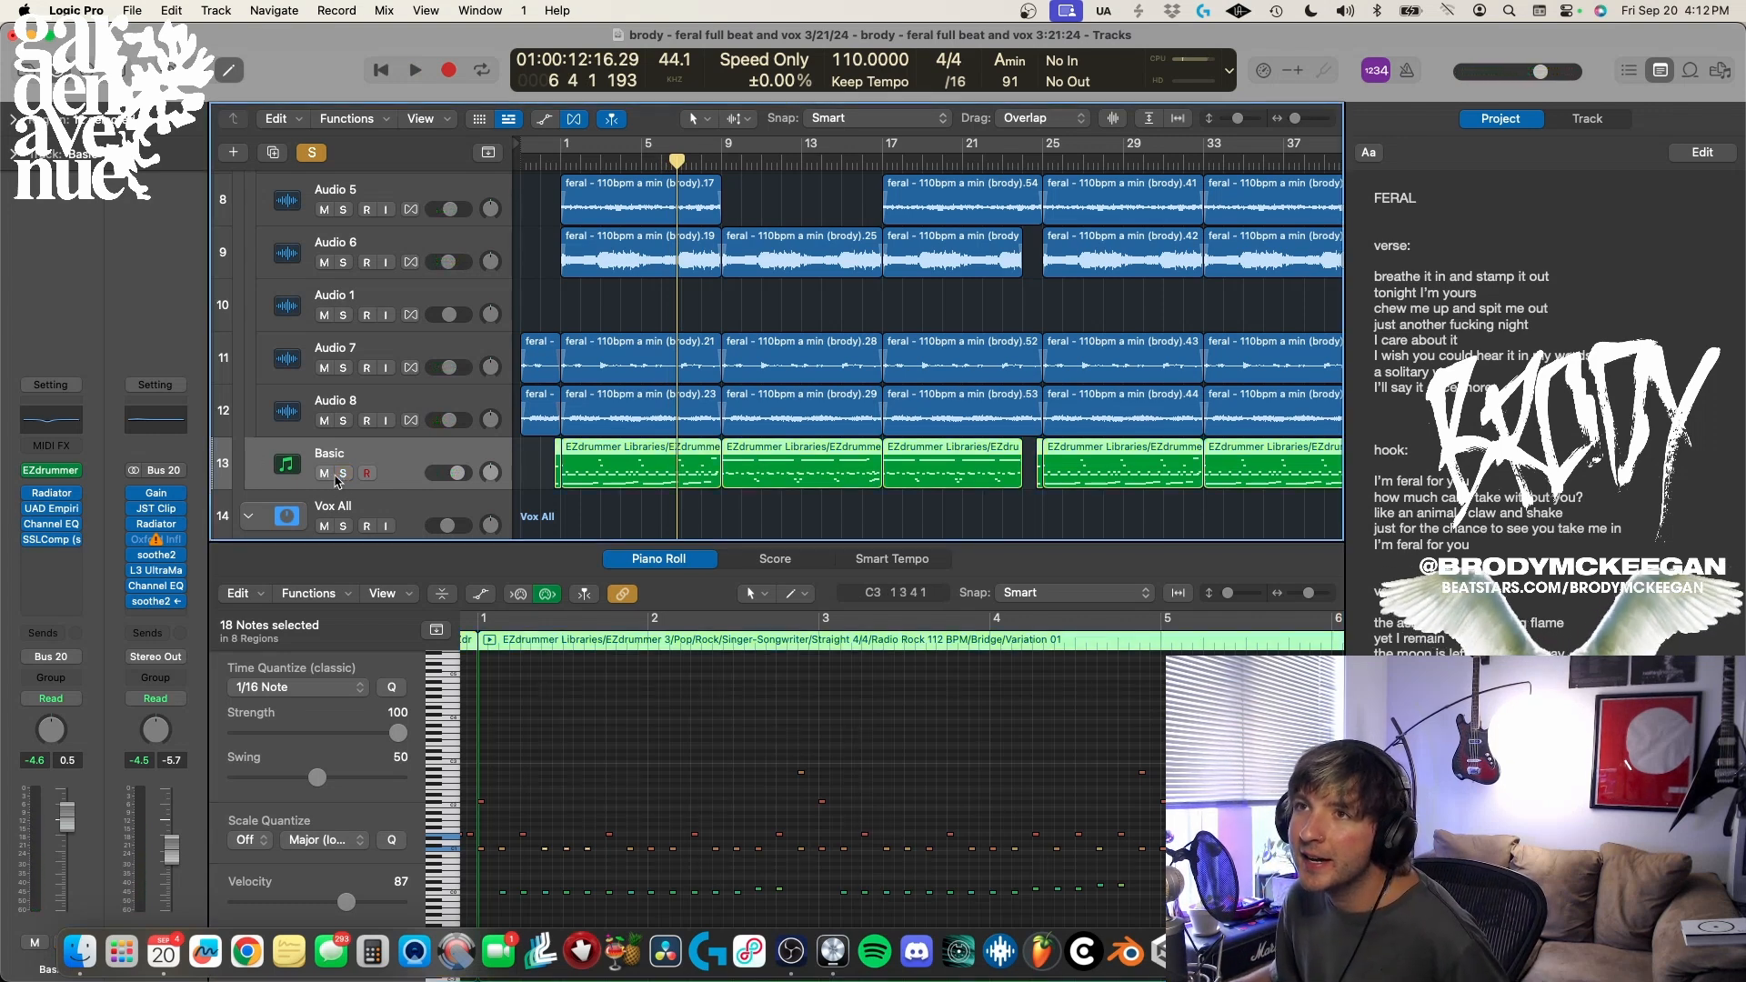
{"action": "key", "text": "e"}
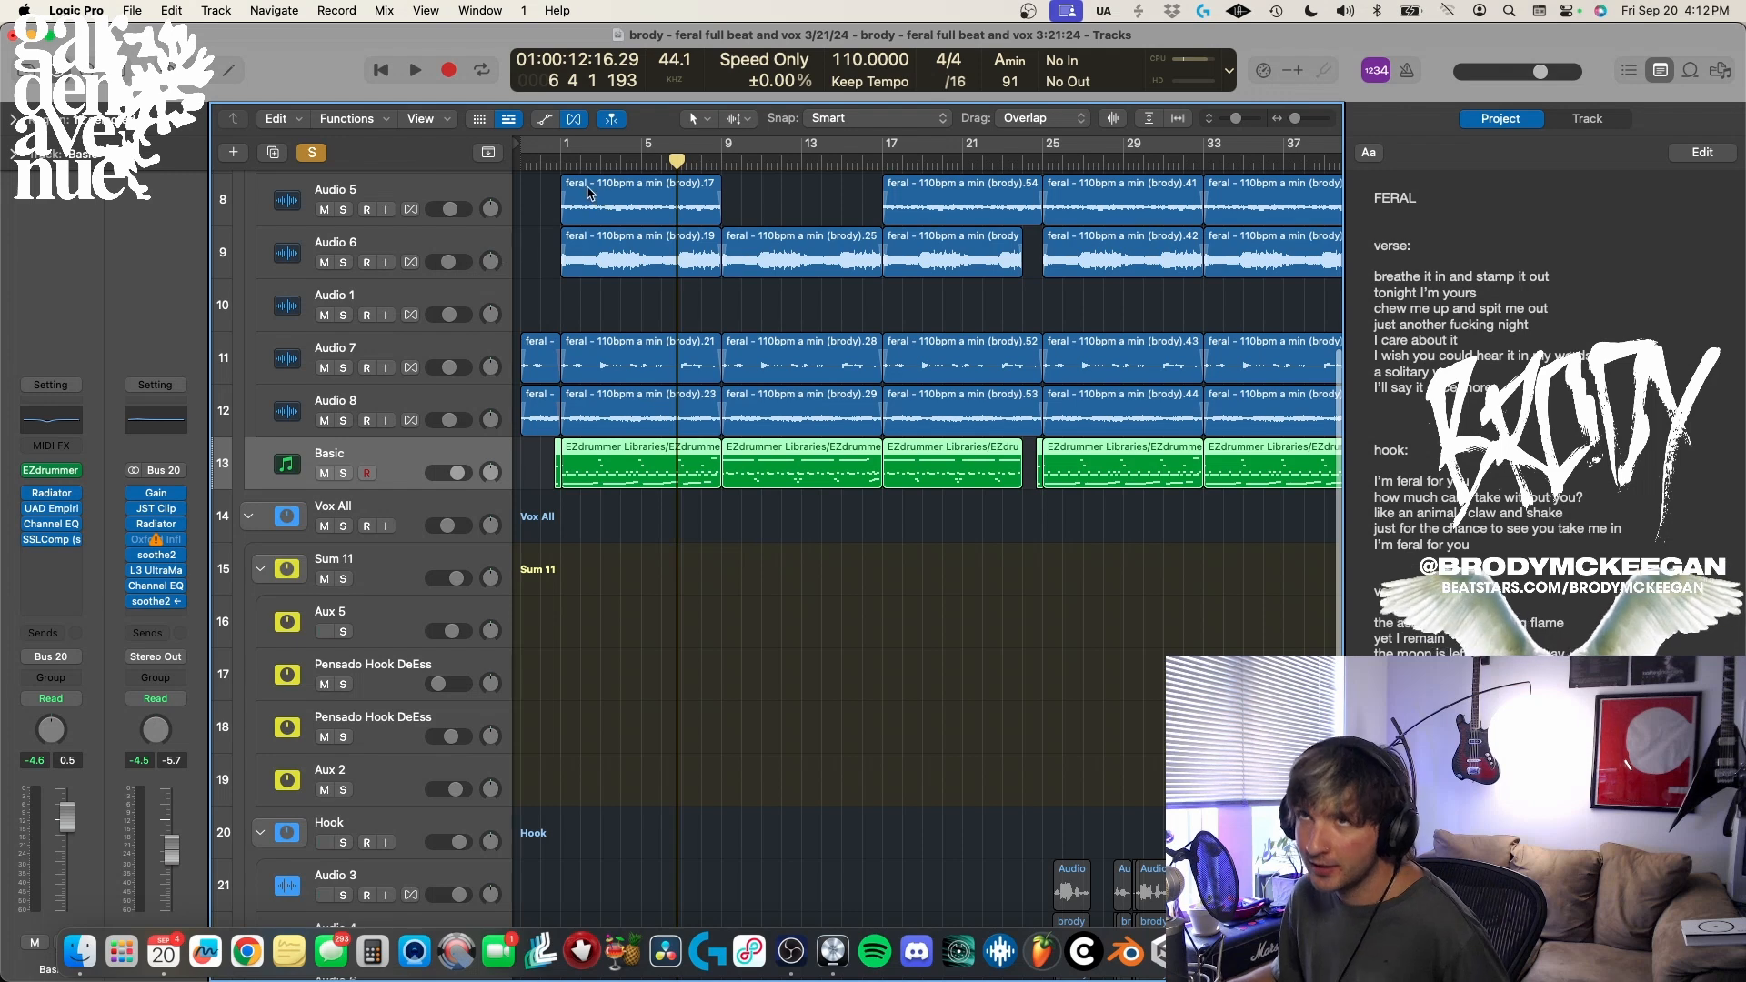
- Deselect the drum regions, play the full beat from bar 1 and stop playback in bar 8
{"action": "left_click", "coordinate": [559, 164]}
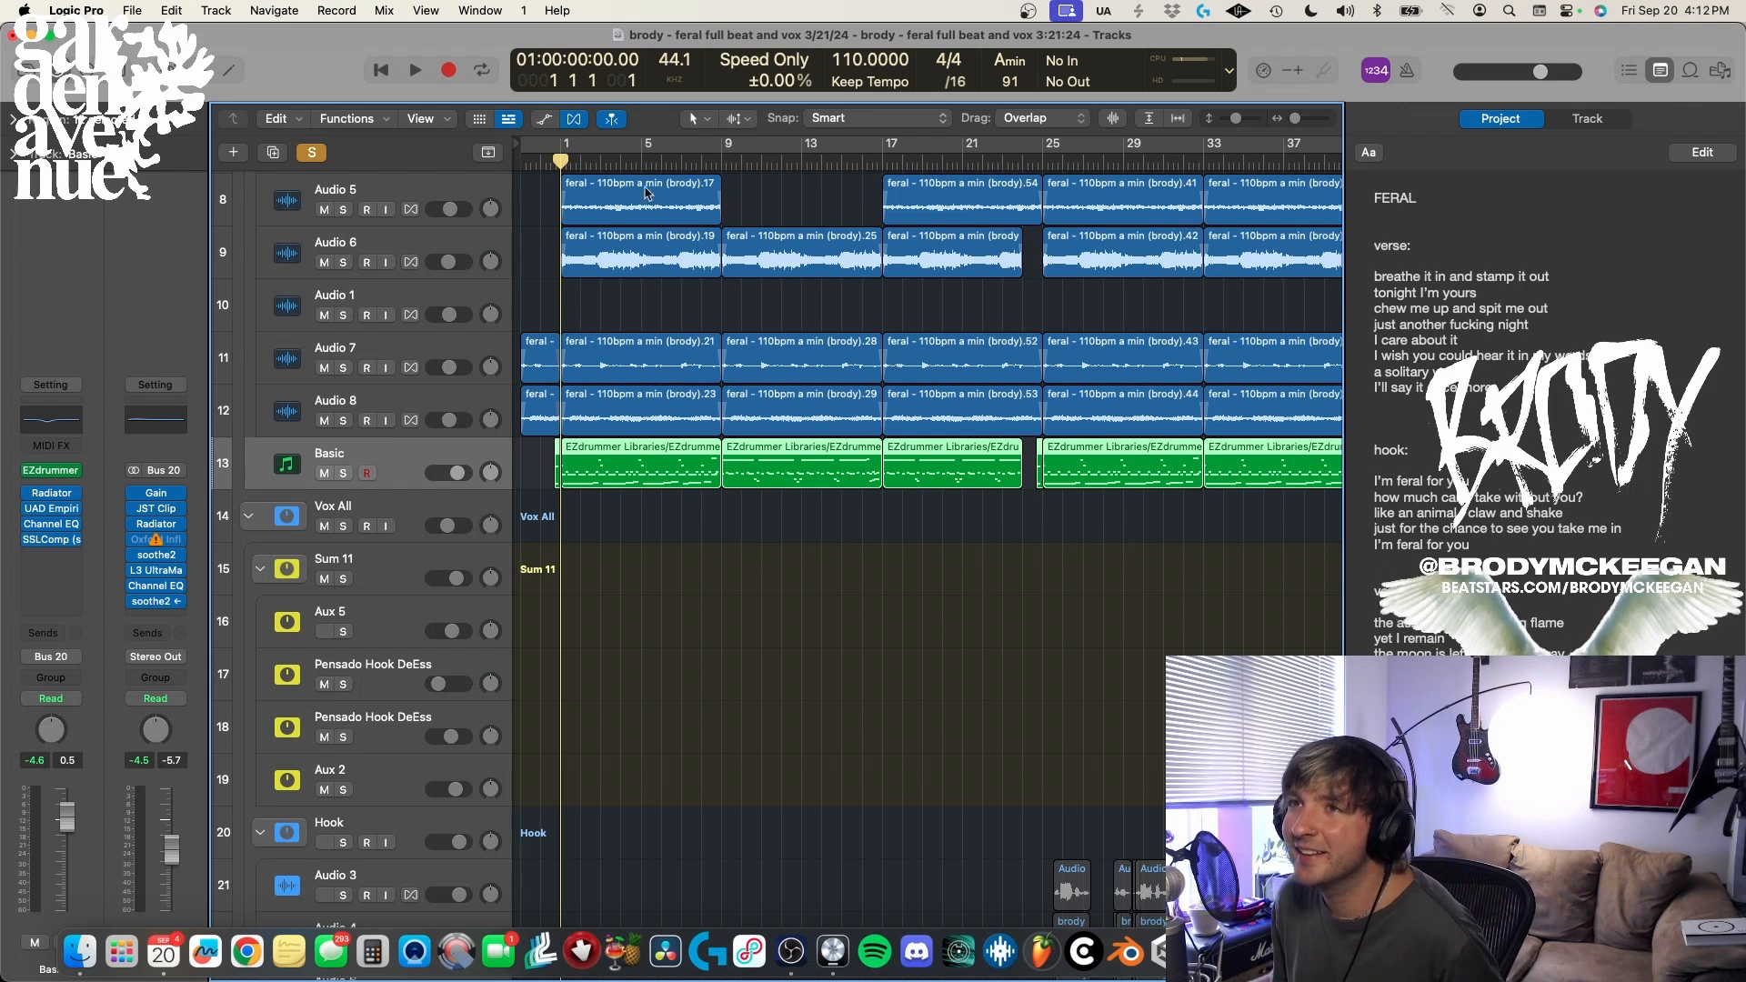
{"action": "left_click", "coordinate": [541, 460]}
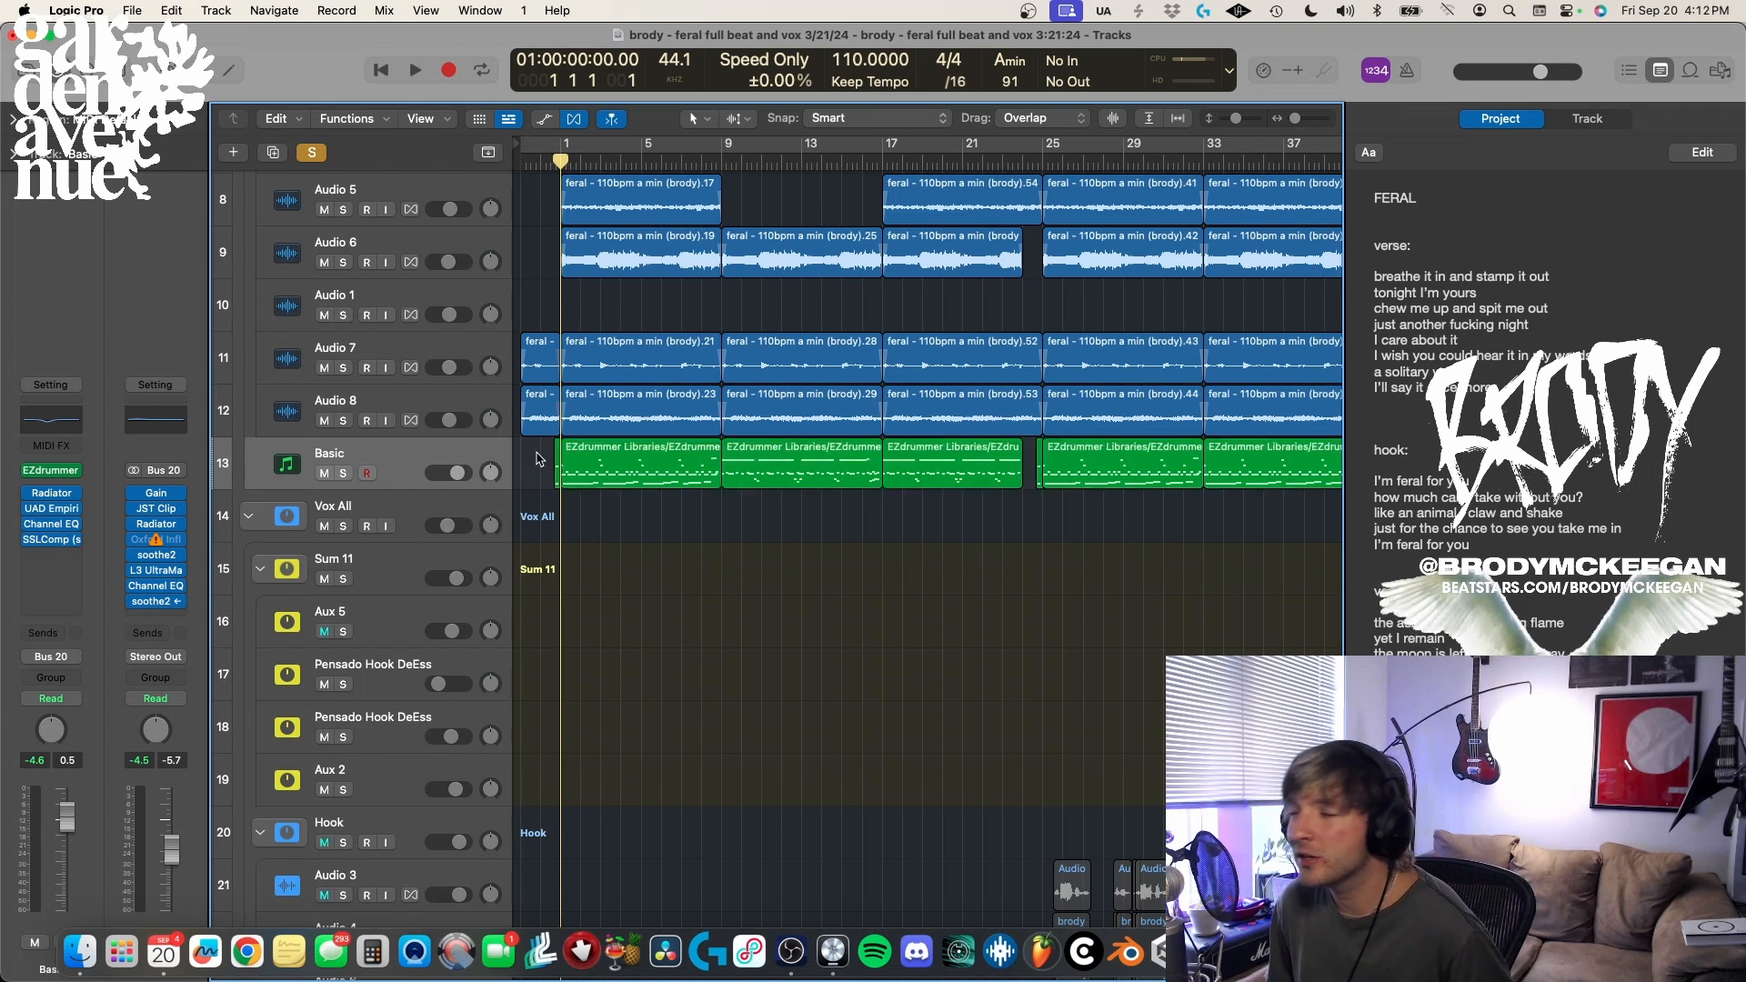
{"action": "scroll", "coordinate": [540, 460], "scroll_direction": "up", "scroll_amount": 4}
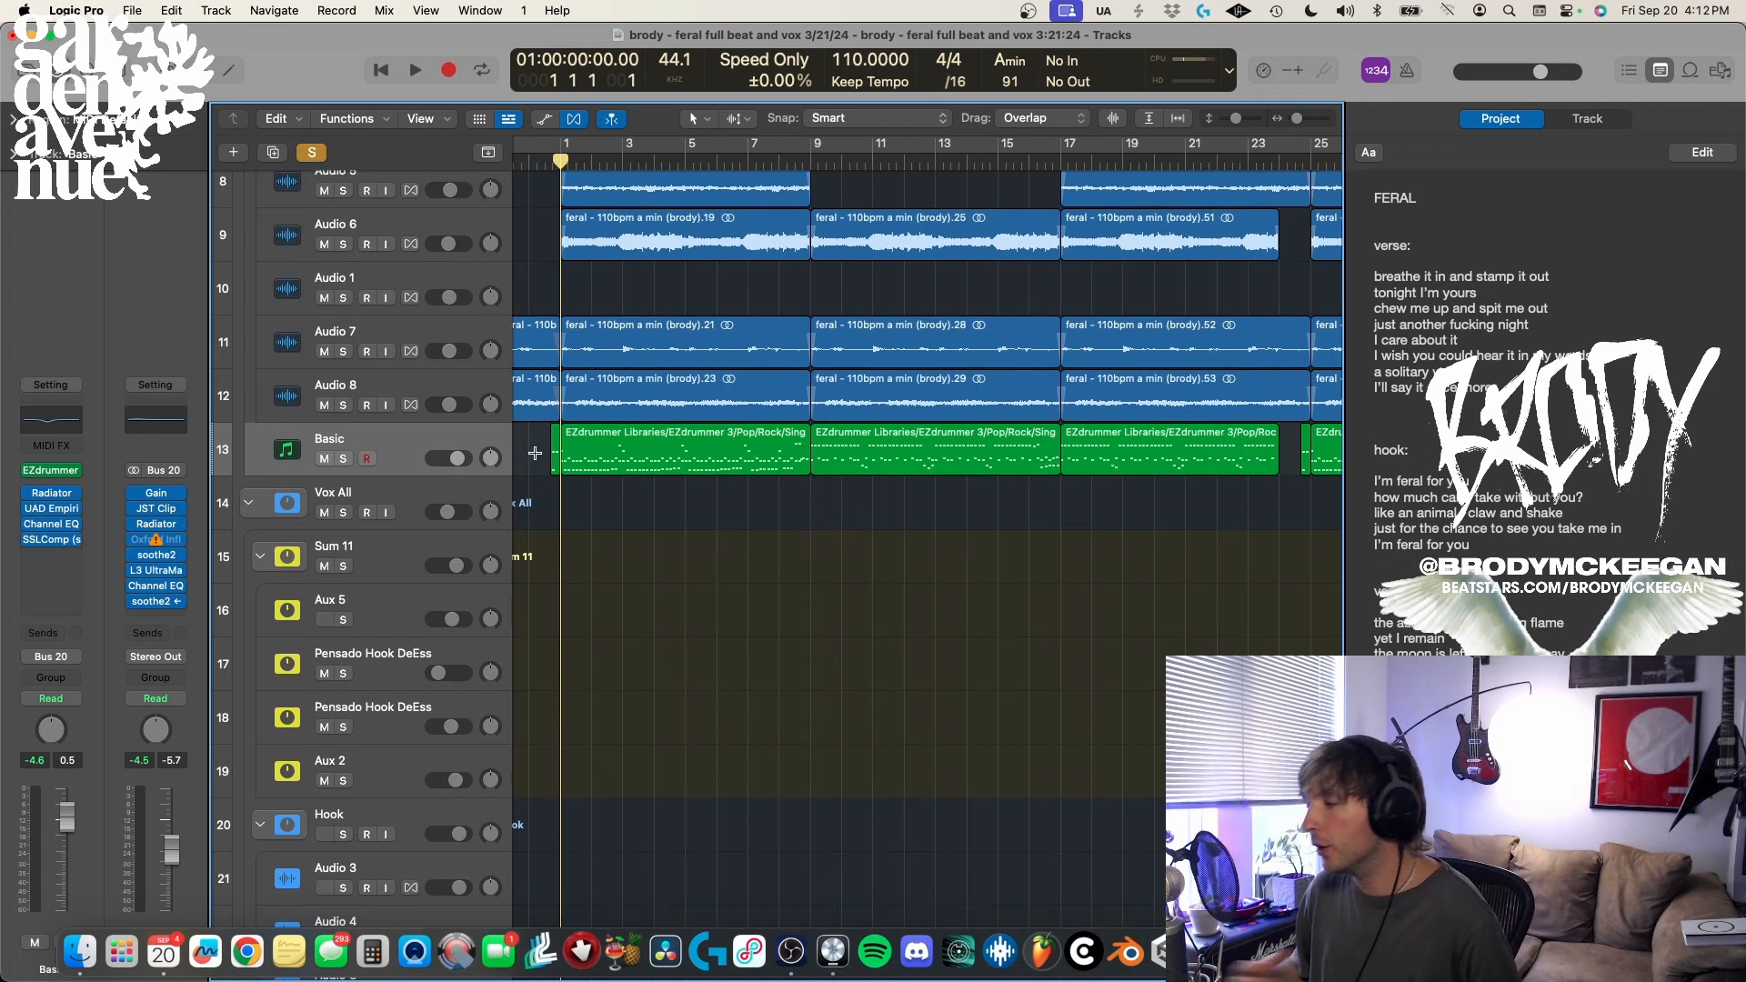
{"action": "key", "text": "space"}
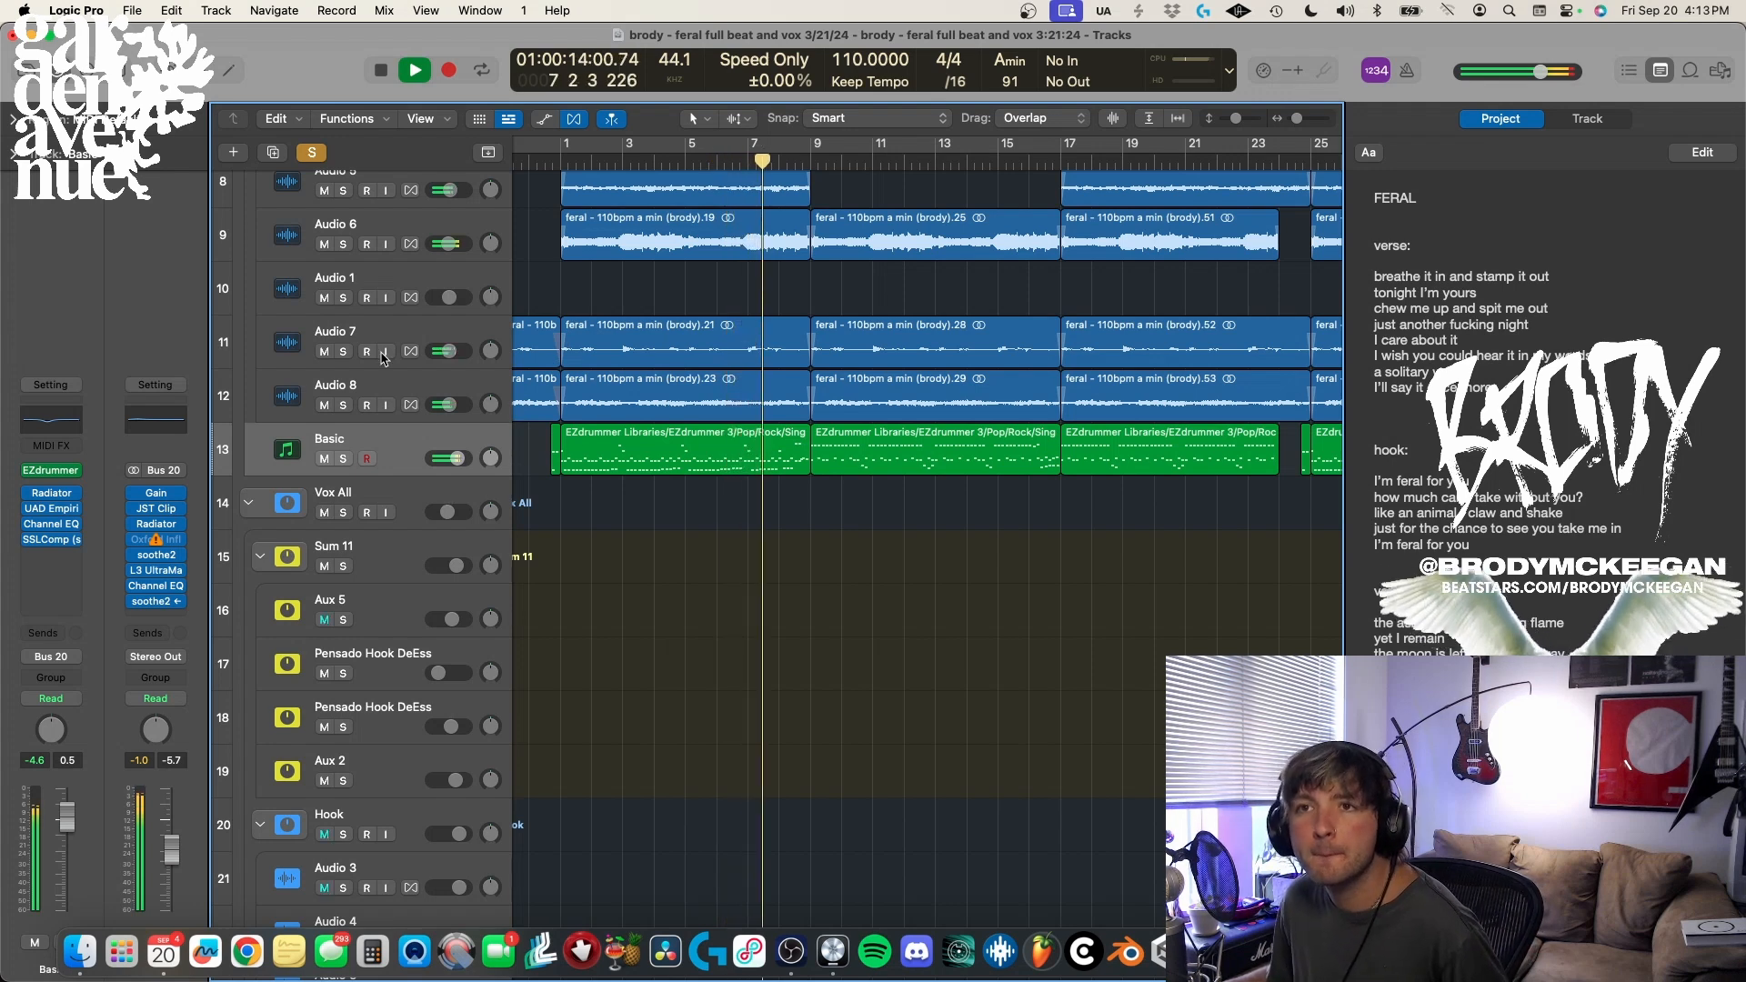
{"action": "scroll", "coordinate": [664, 507], "scroll_direction": "up", "scroll_amount": 6}
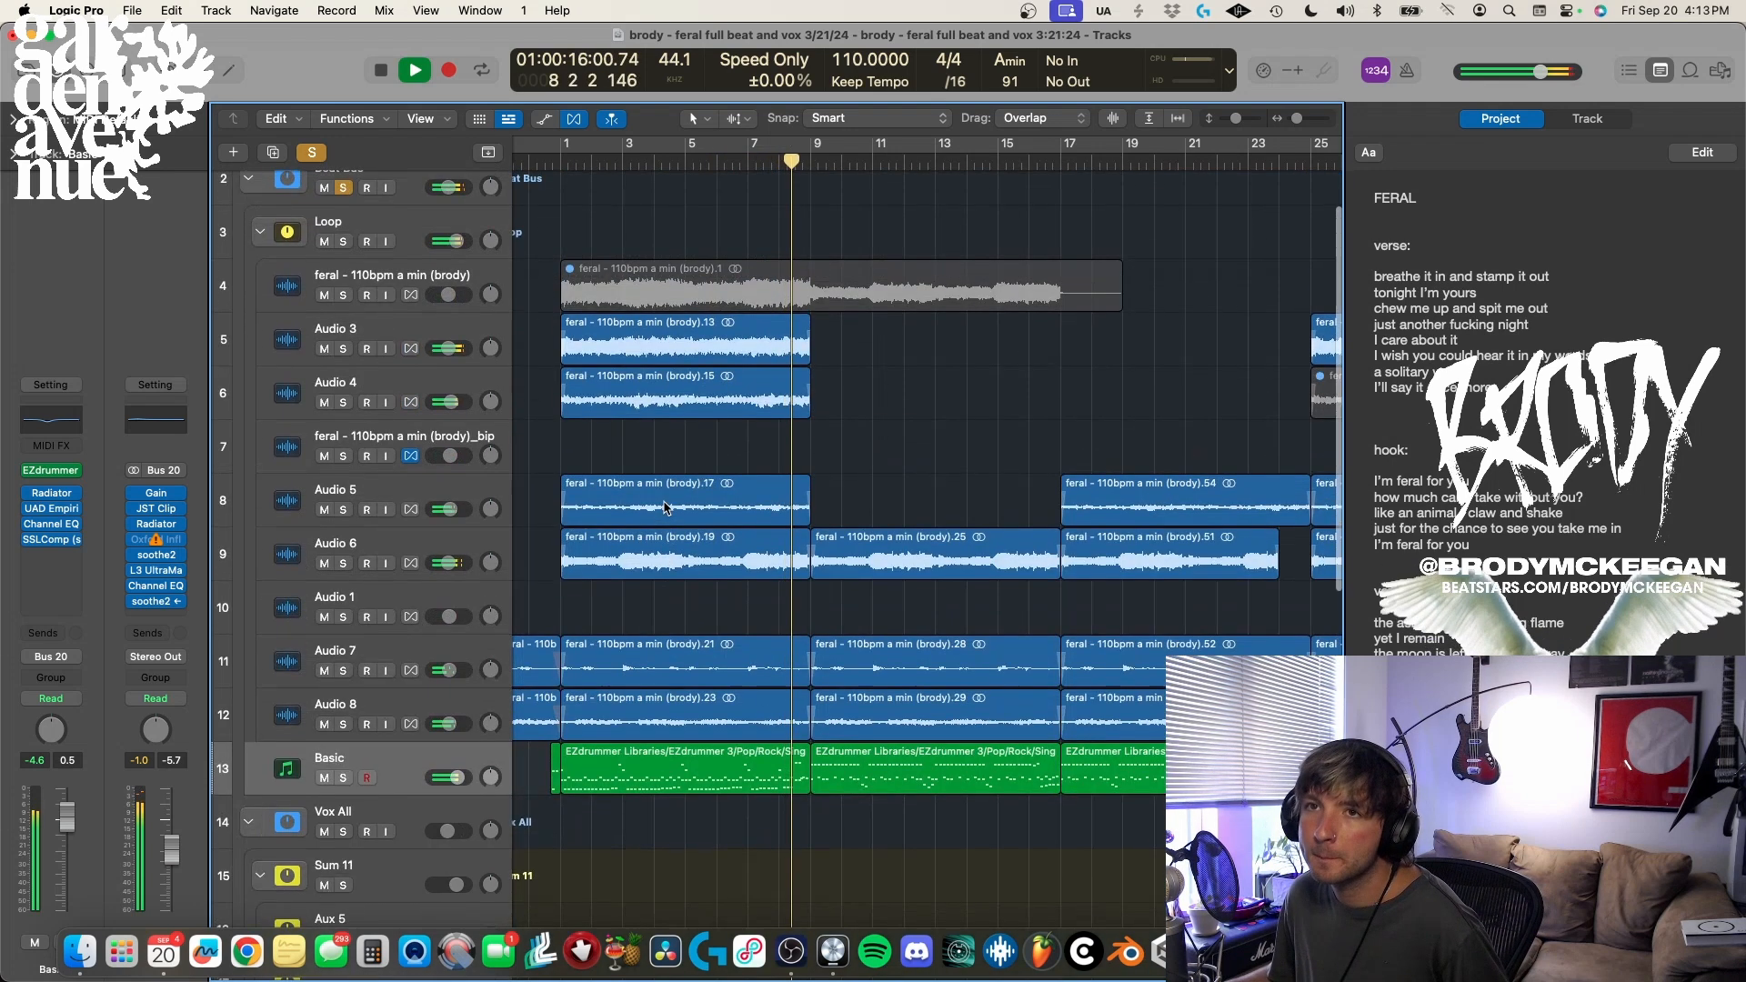
{"action": "key", "text": "space"}
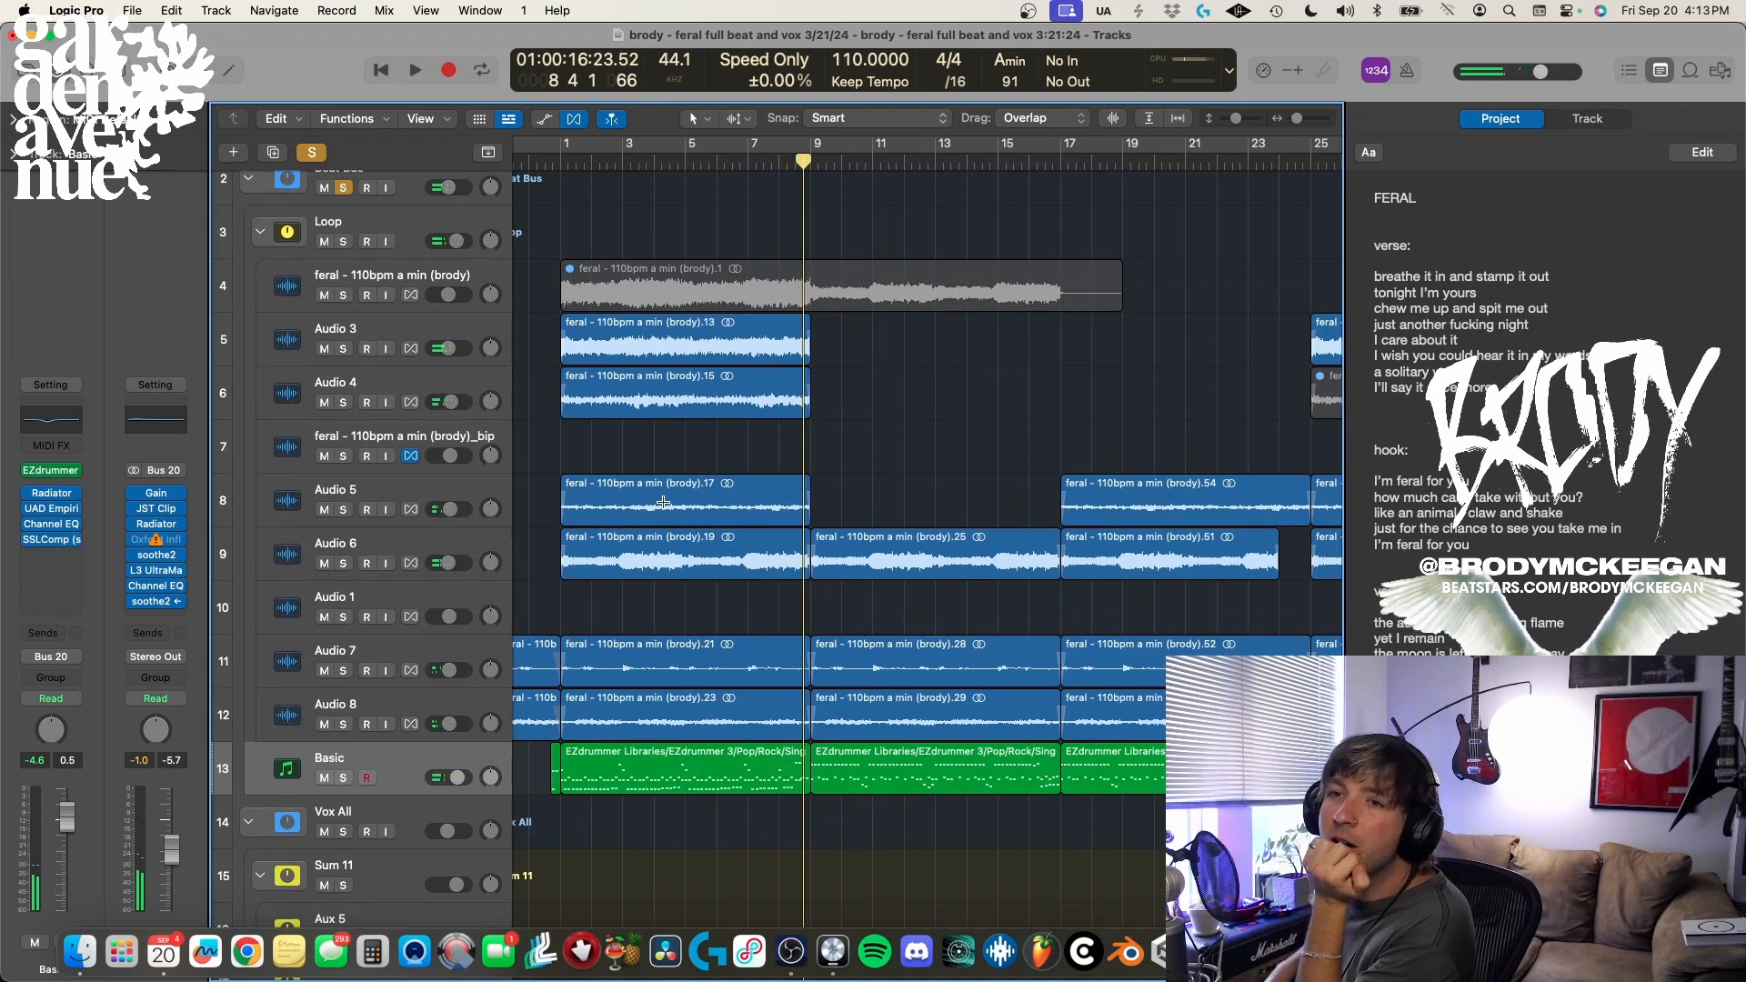
- Select the Beat Bus track, look over its regions in the arrangement, and view its JST Clip plug-in, closing the window after
{"action": "scroll", "coordinate": [664, 502], "scroll_direction": "up", "scroll_amount": 2}
{"action": "left_click", "coordinate": [400, 238]}
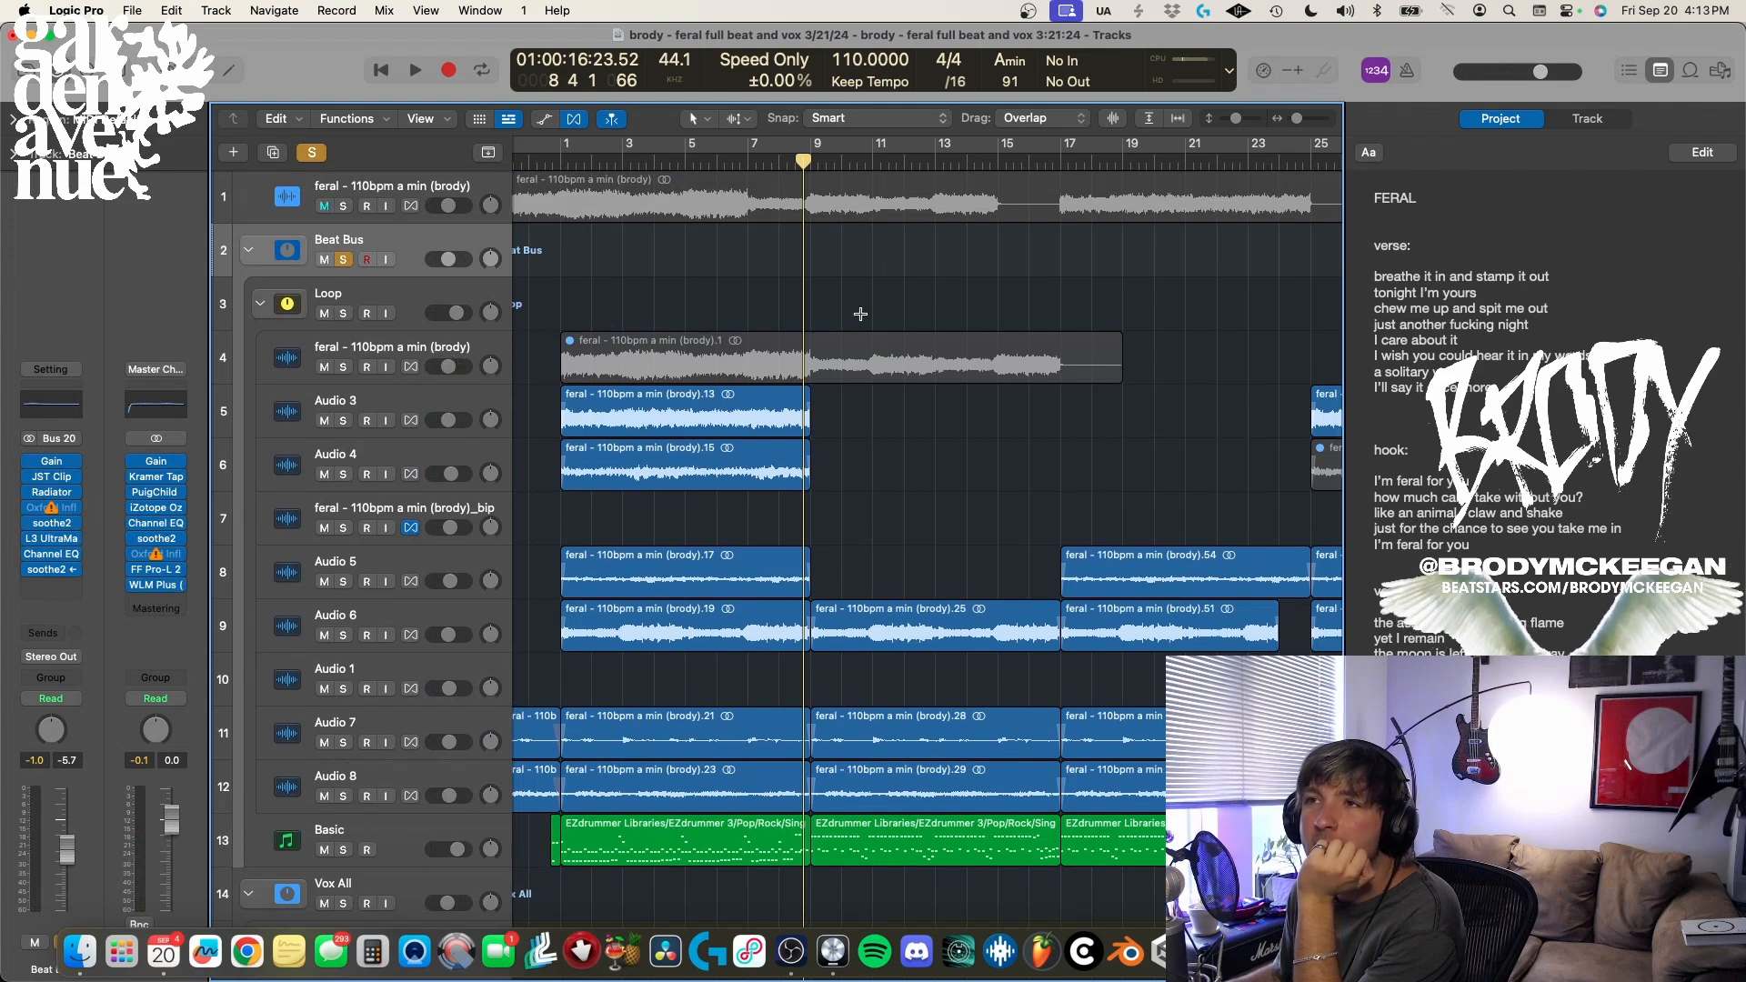
{"action": "scroll", "coordinate": [964, 383], "scroll_direction": "right", "scroll_amount": 10}
{"action": "scroll", "coordinate": [966, 382], "scroll_direction": "left", "scroll_amount": 10}
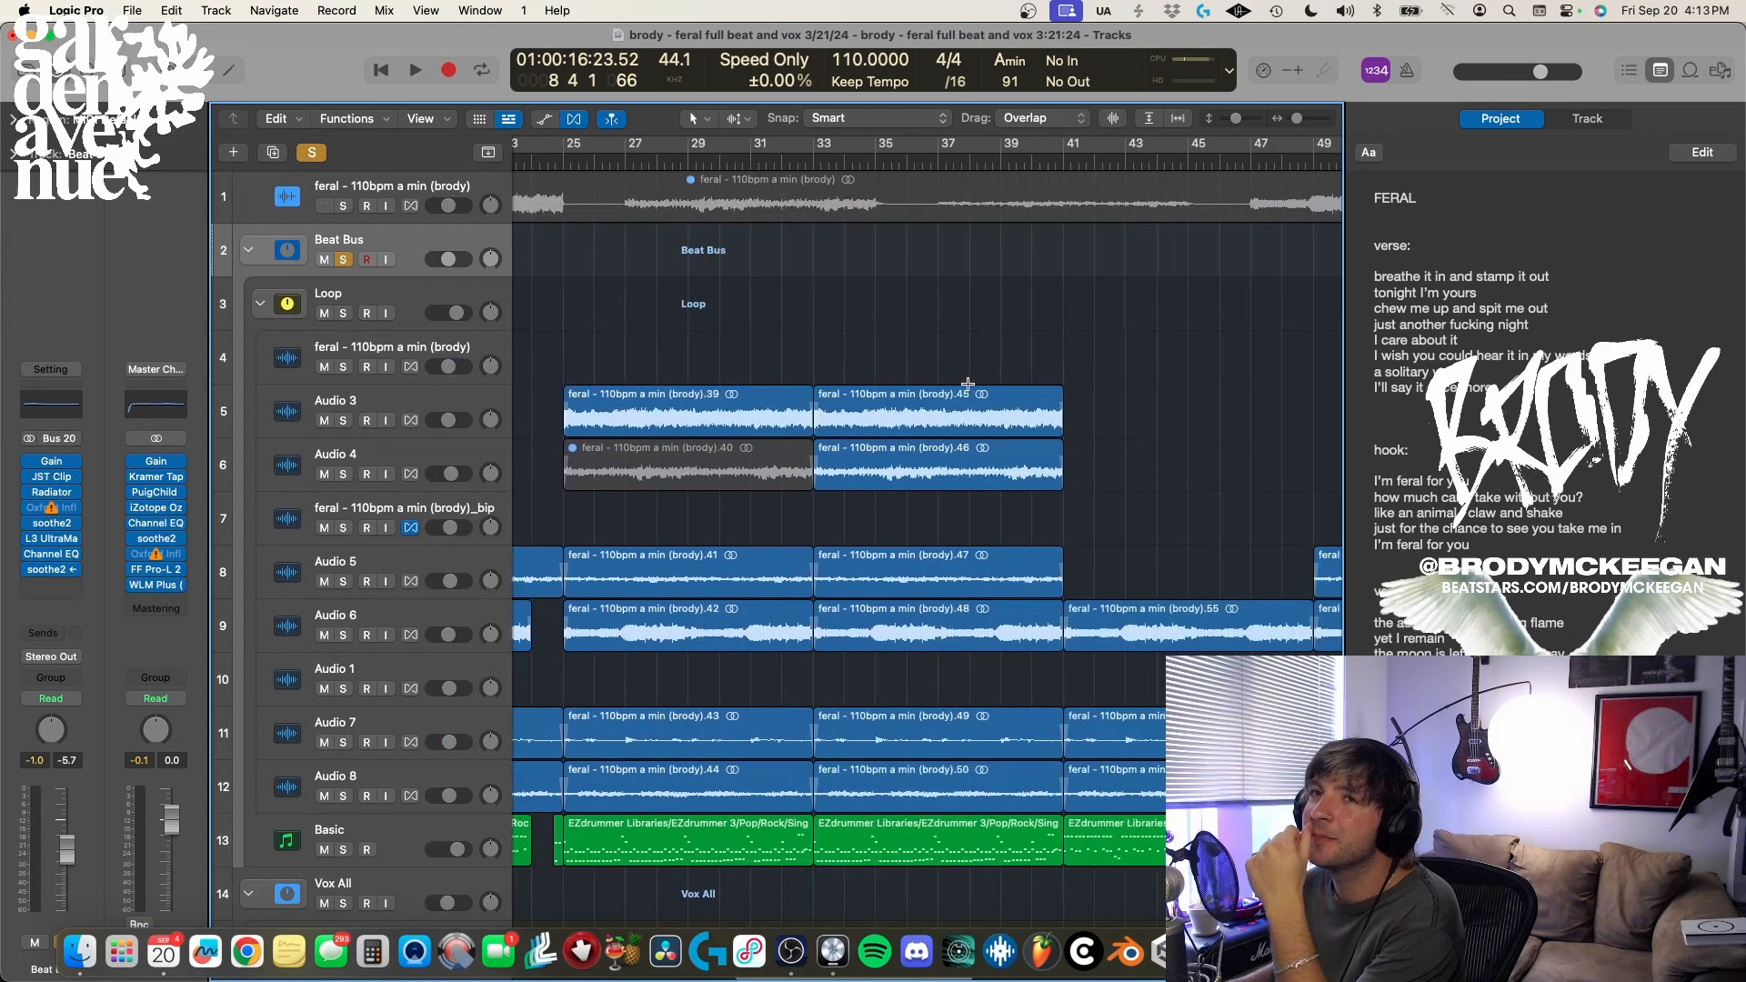
{"action": "left_click", "coordinate": [51, 477]}
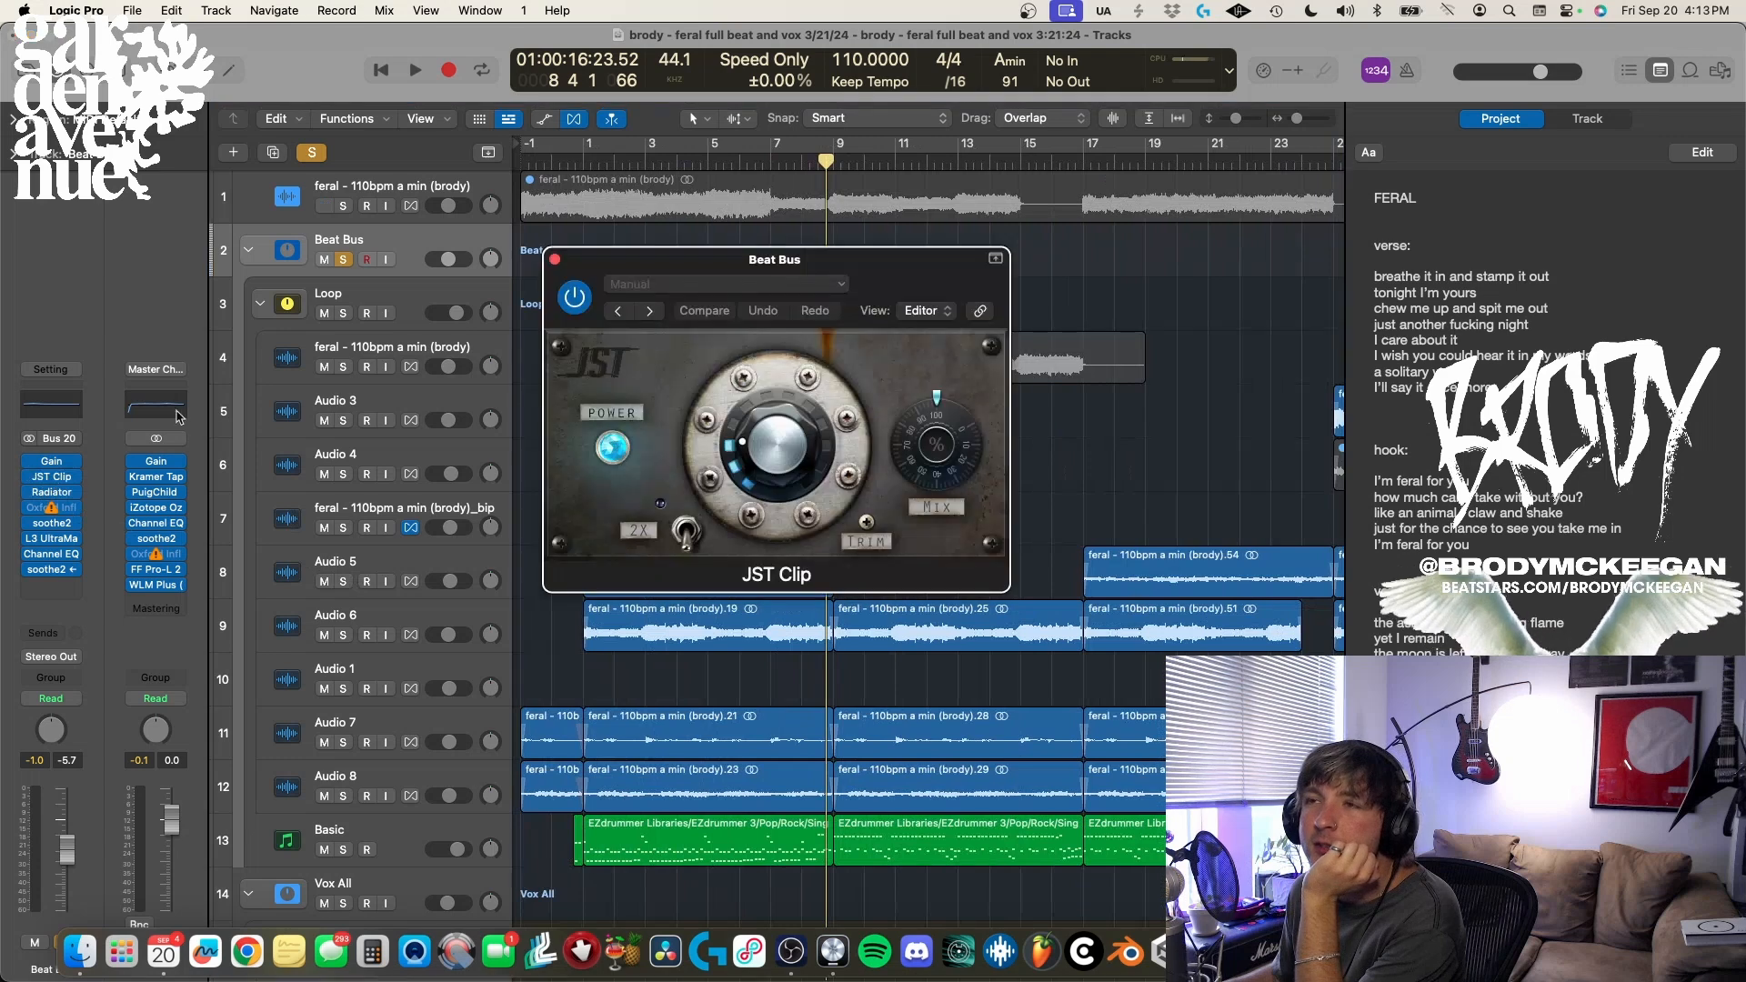
{"action": "left_click", "coordinate": [557, 258]}
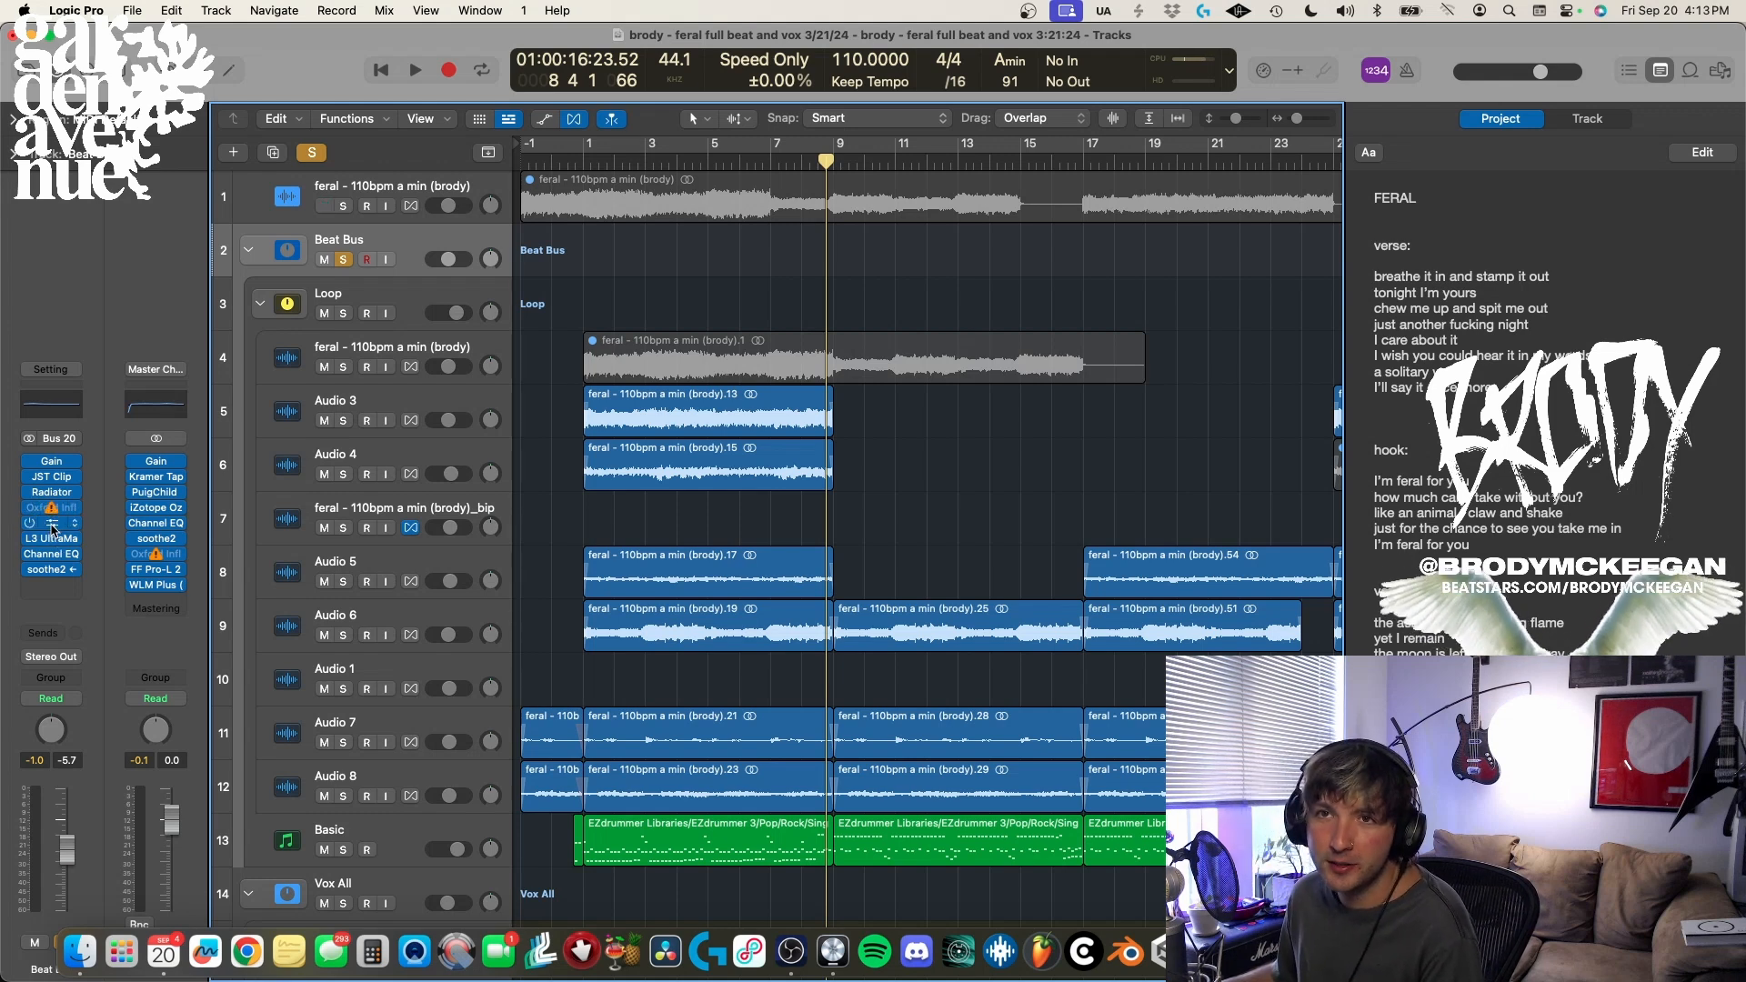
- View the first soothe2 plug-in on the Beat Bus while playing the beat from bar 8, stop in bar 9 and close it
{"action": "left_click", "coordinate": [52, 524]}
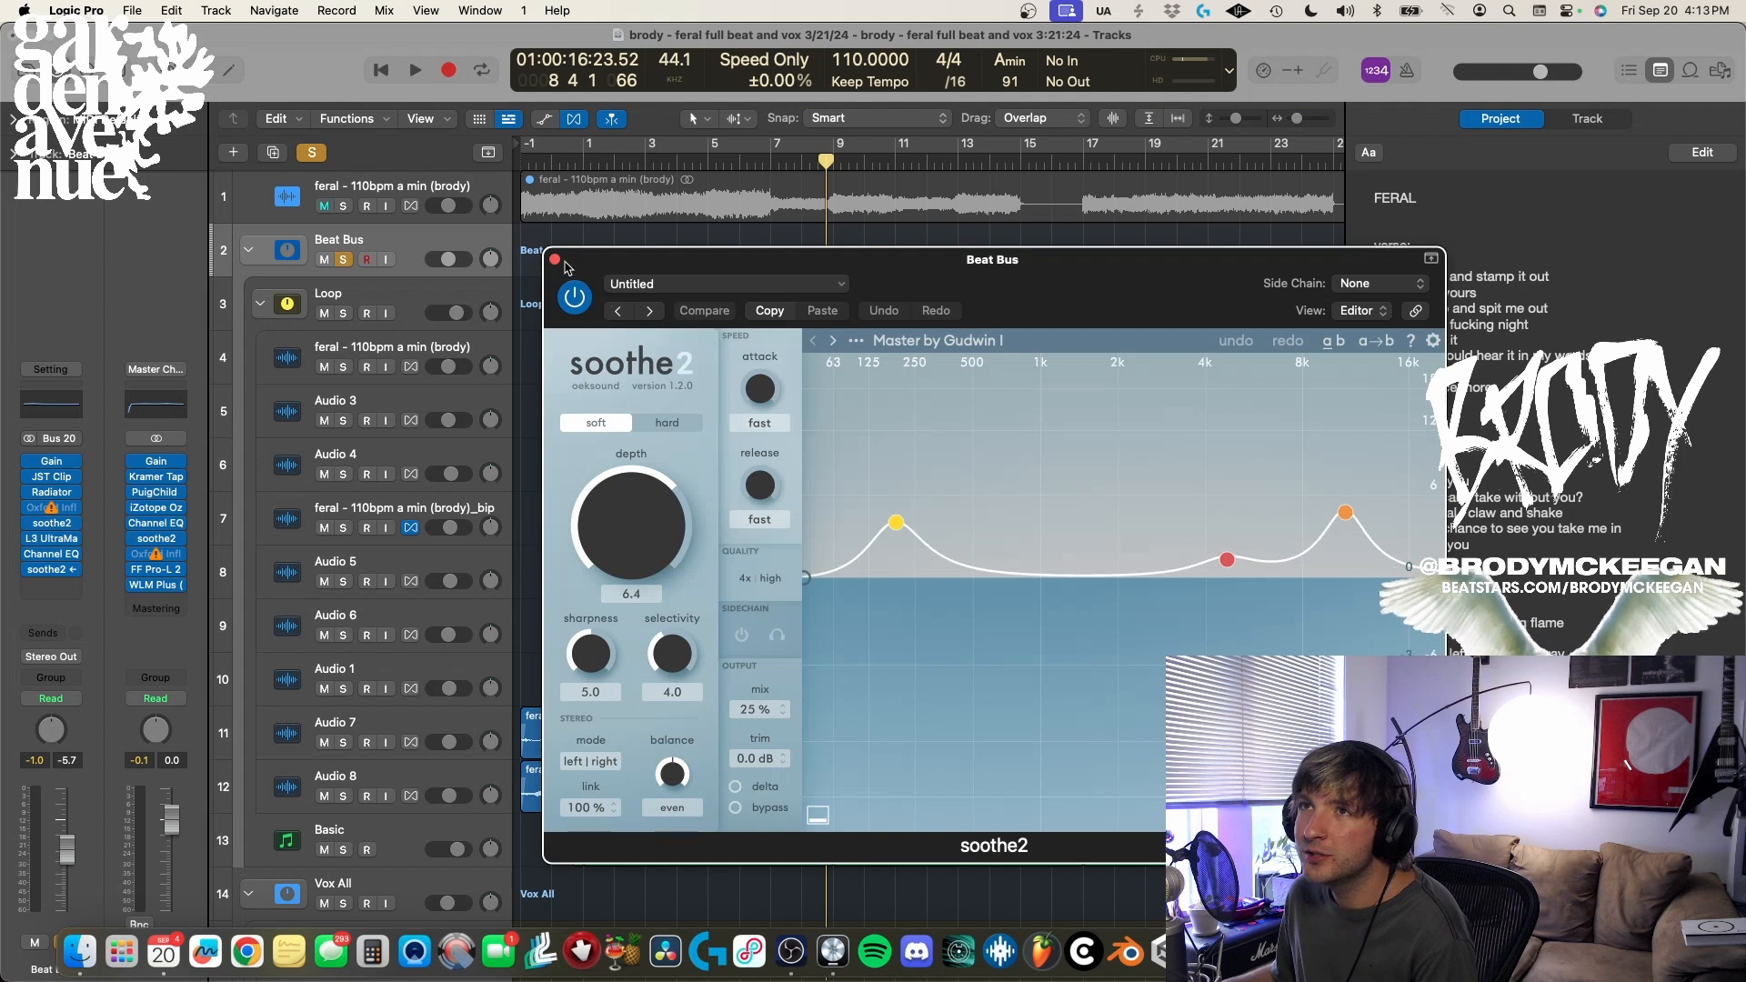
{"action": "key", "text": "space"}
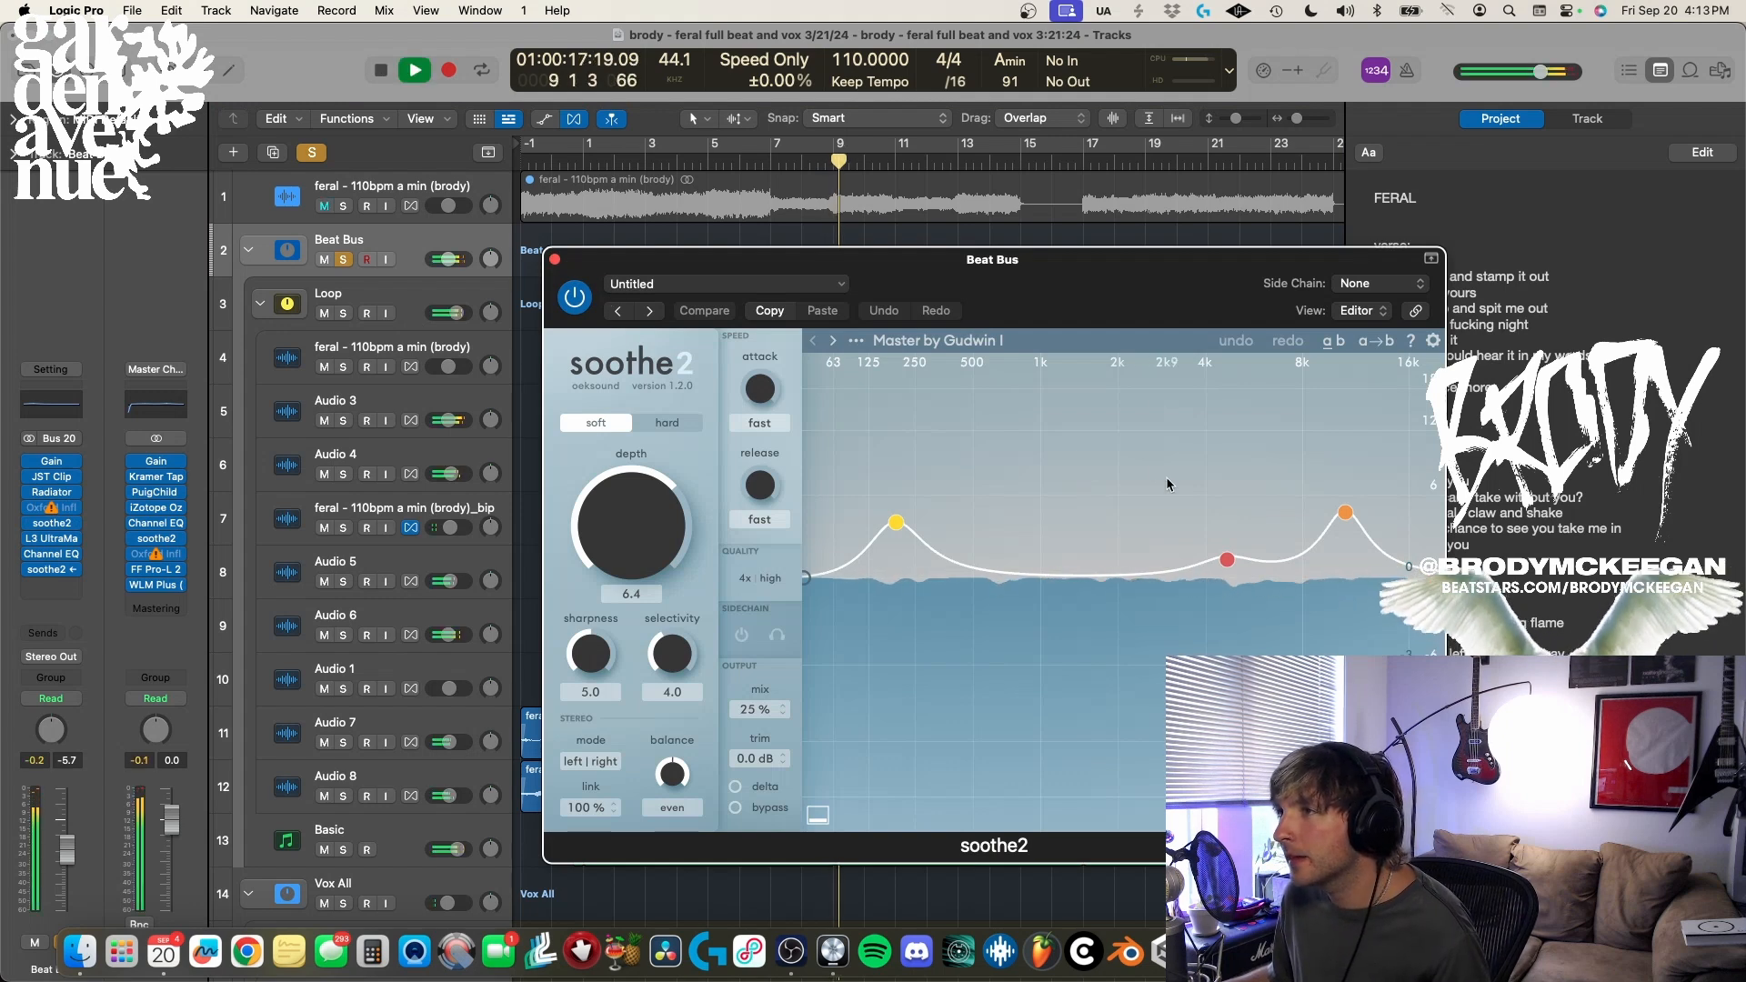
{"action": "key", "text": "space"}
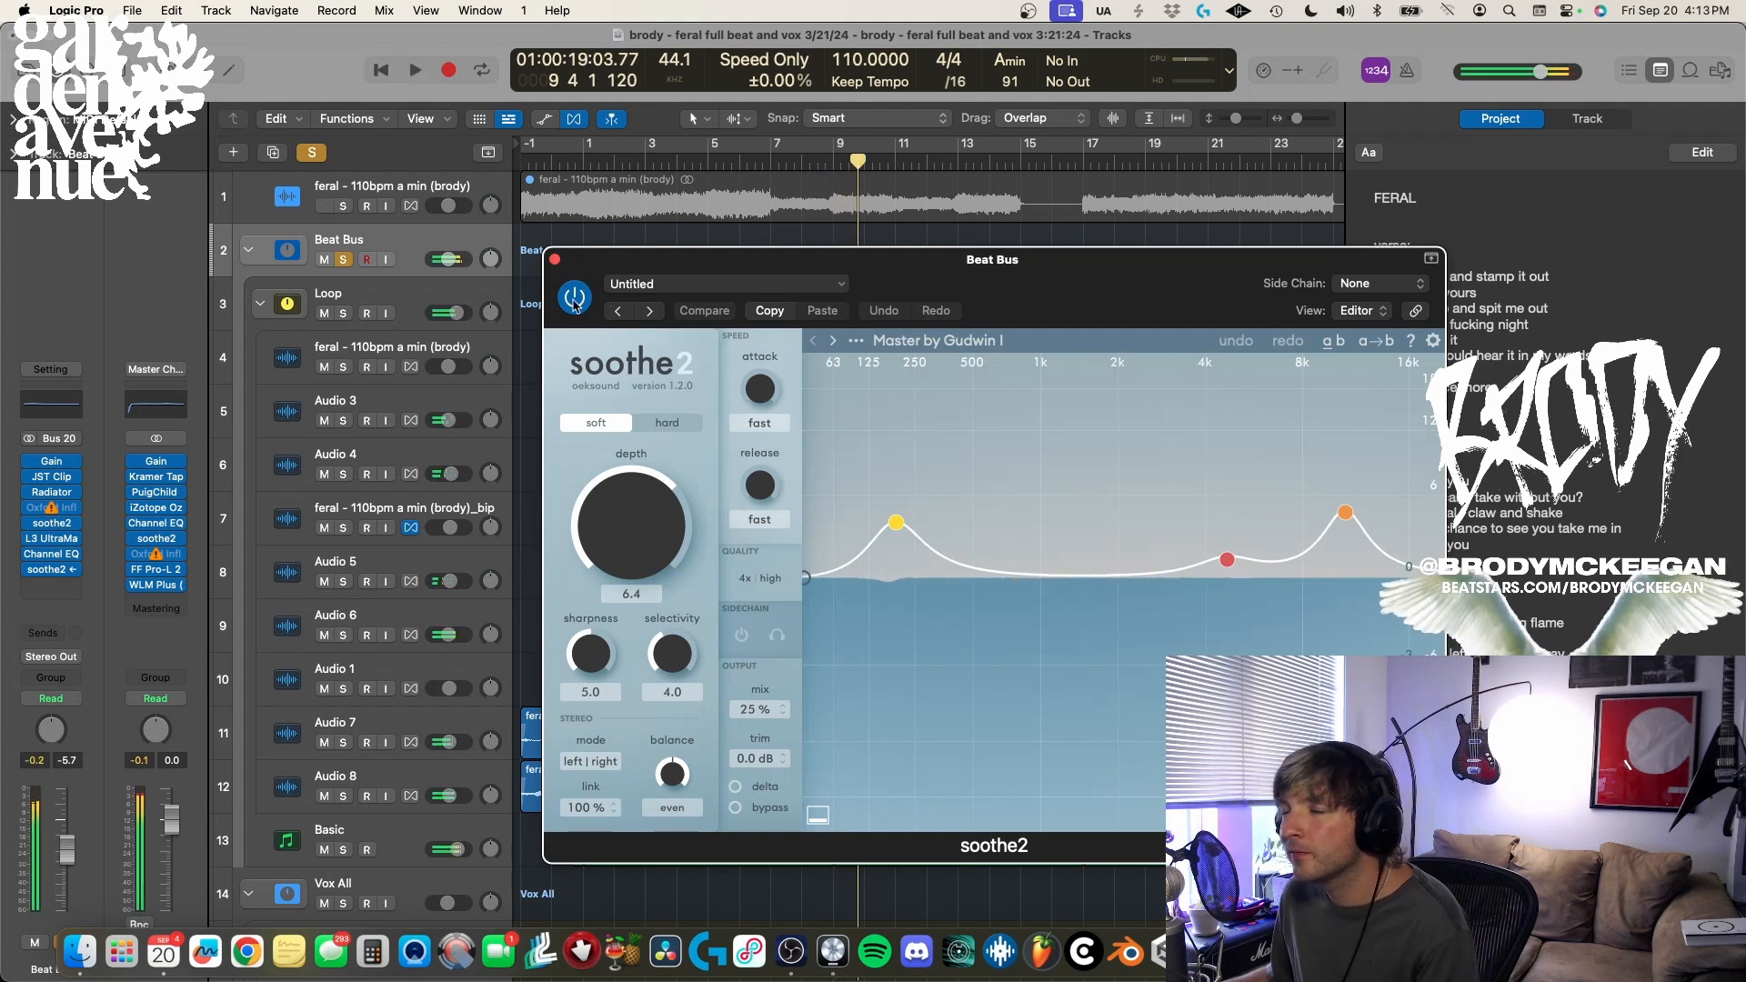
{"action": "left_click", "coordinate": [554, 259]}
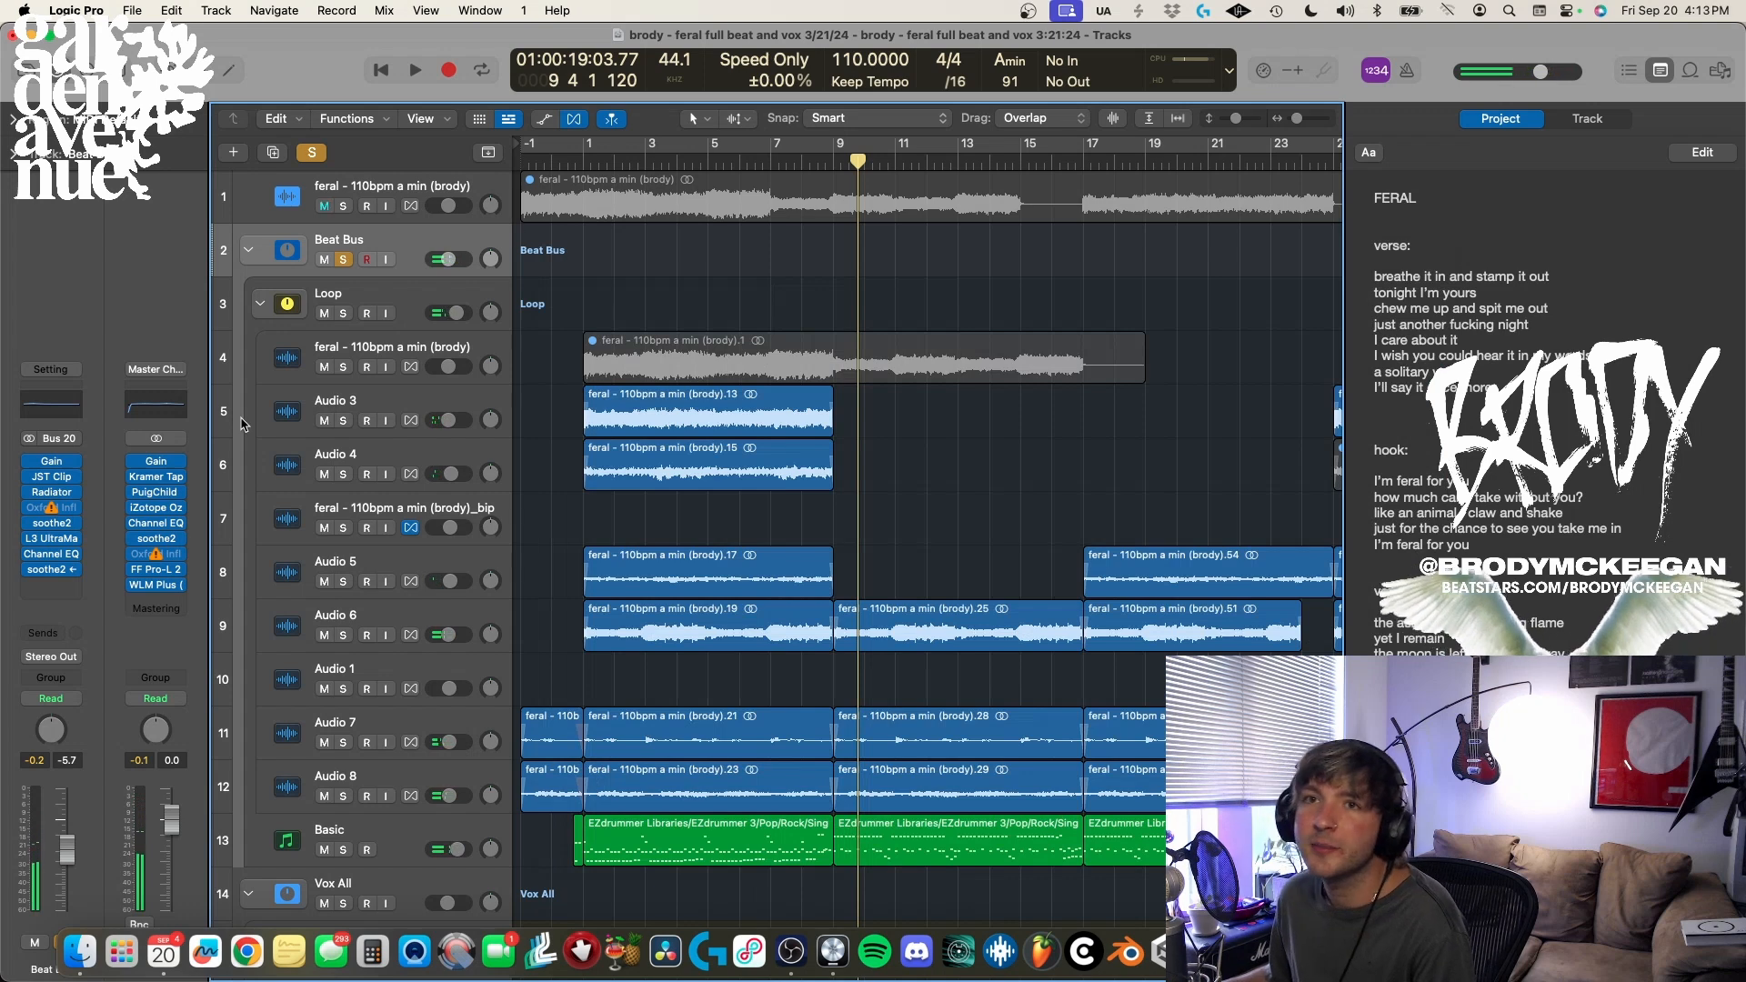
- View the Beat Bus's L3 UltraMaximizer during playback, stop in bar 10, inspect its Channel EQ and close both windows
{"action": "left_click", "coordinate": [51, 538]}
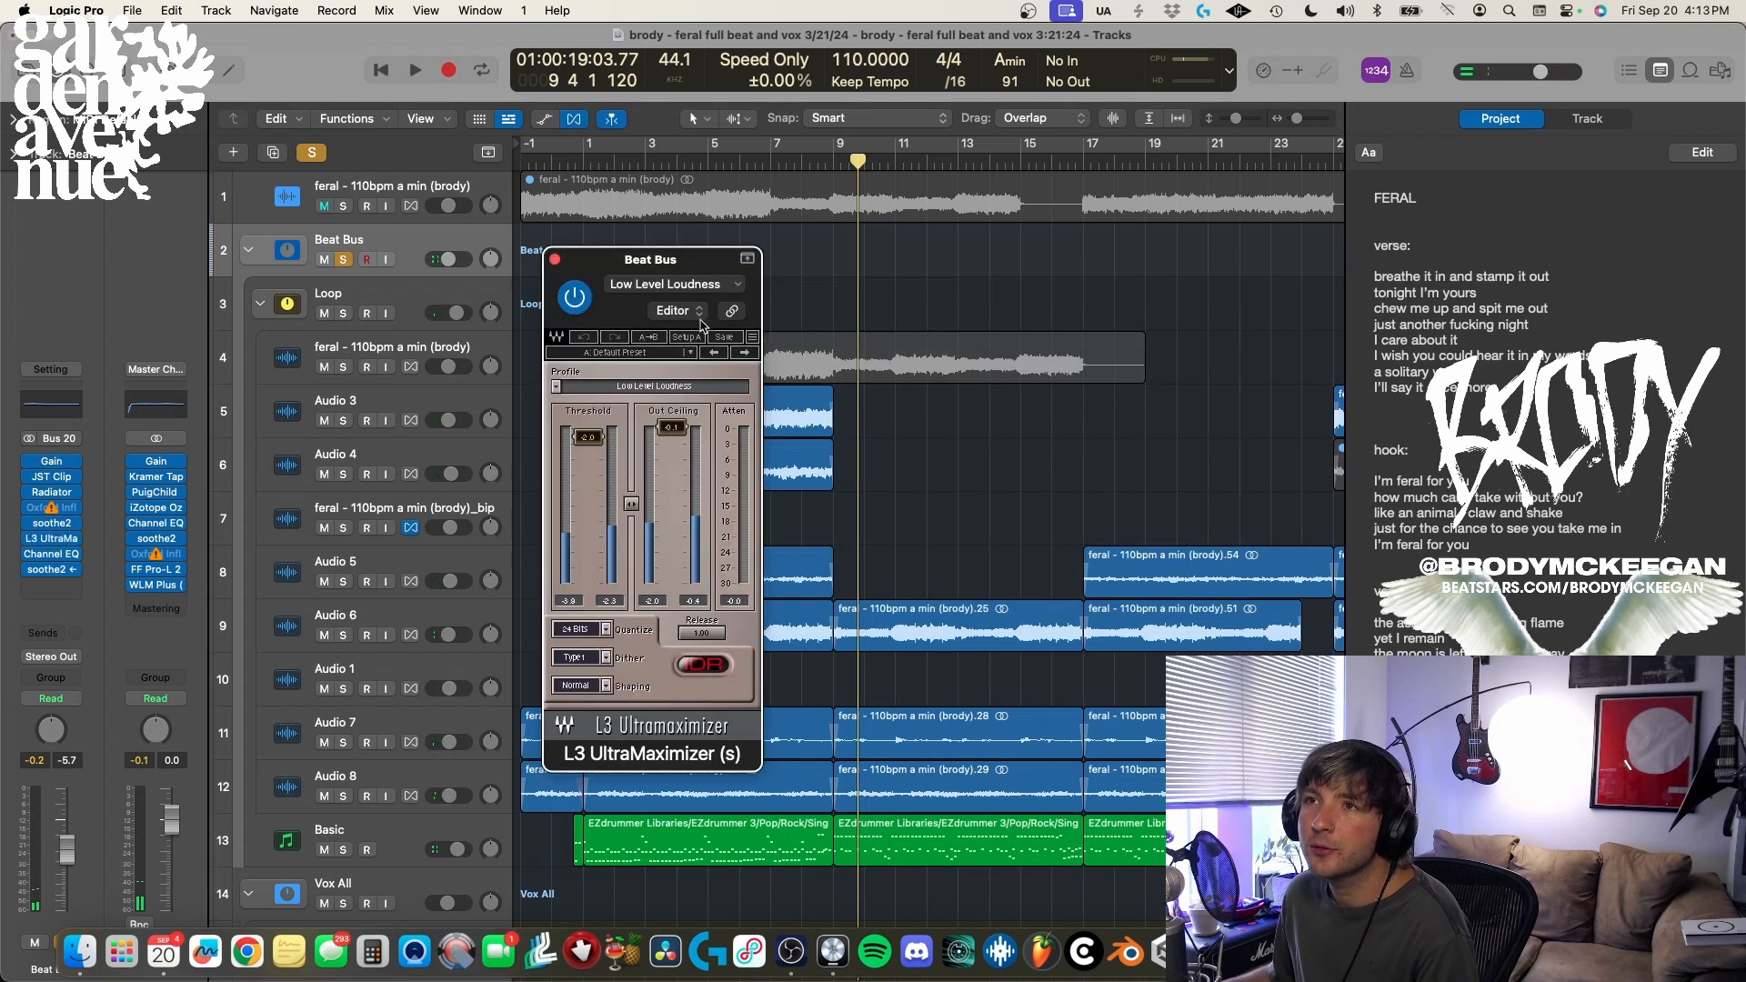
{"action": "key", "text": "space"}
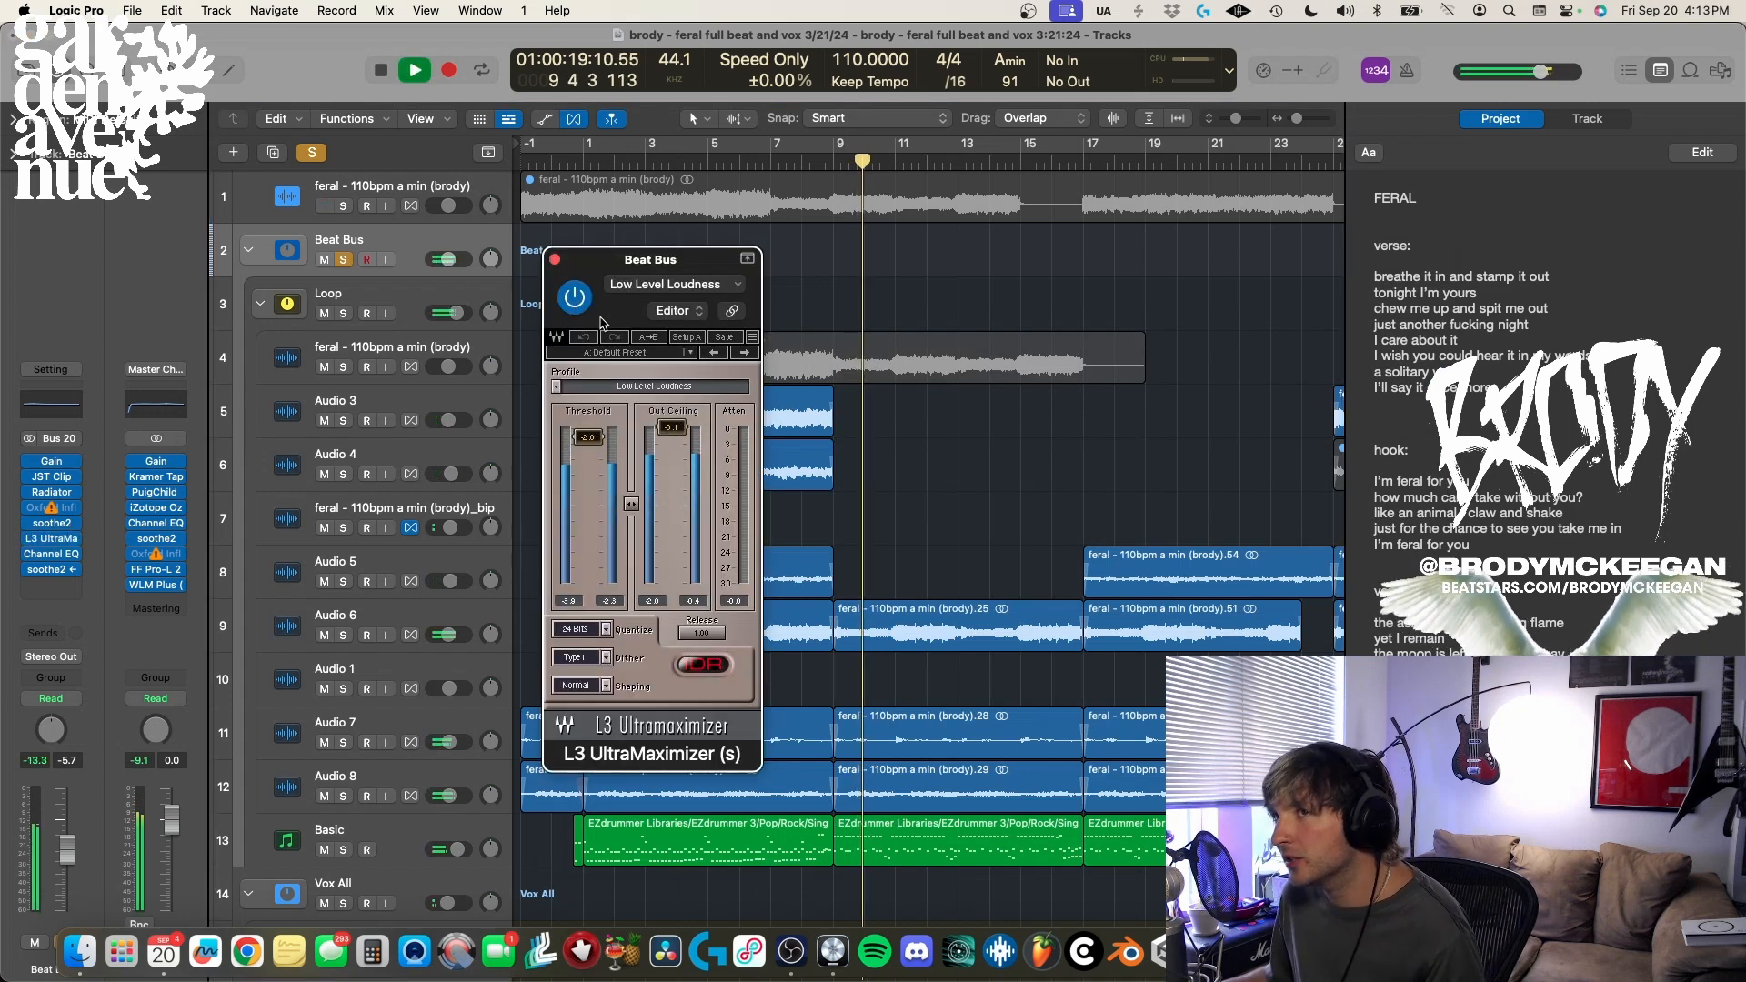
{"action": "key", "text": "space"}
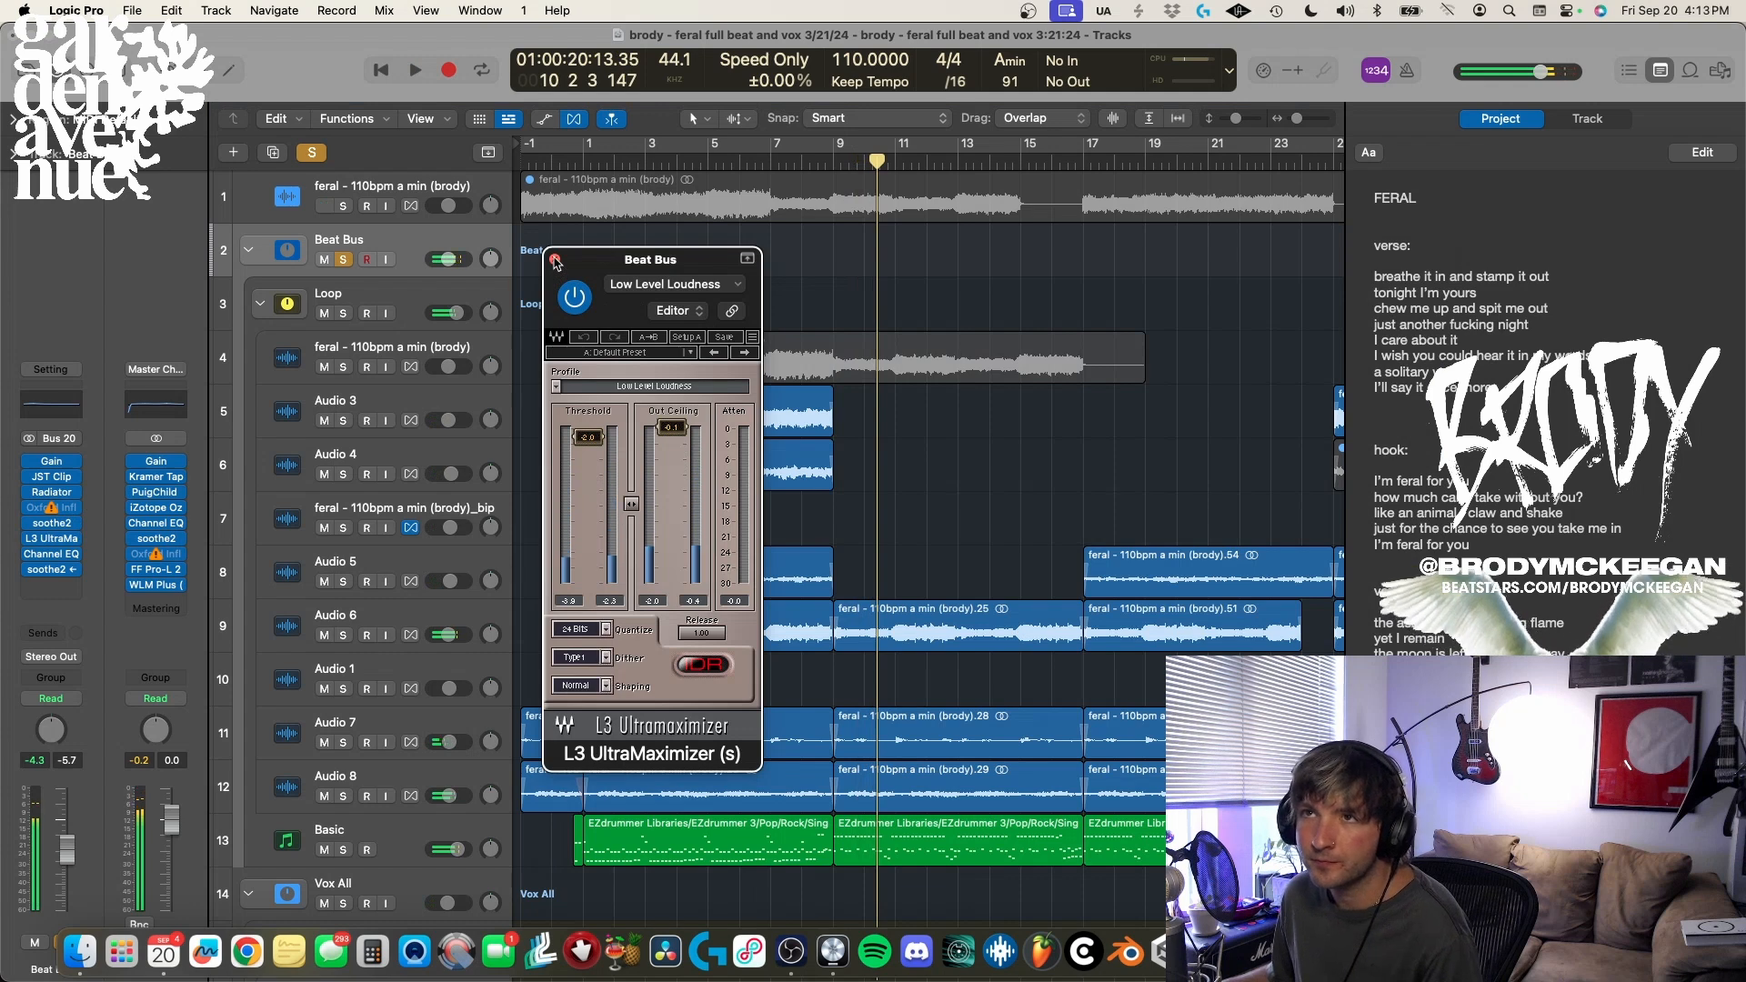
{"action": "left_click", "coordinate": [554, 259]}
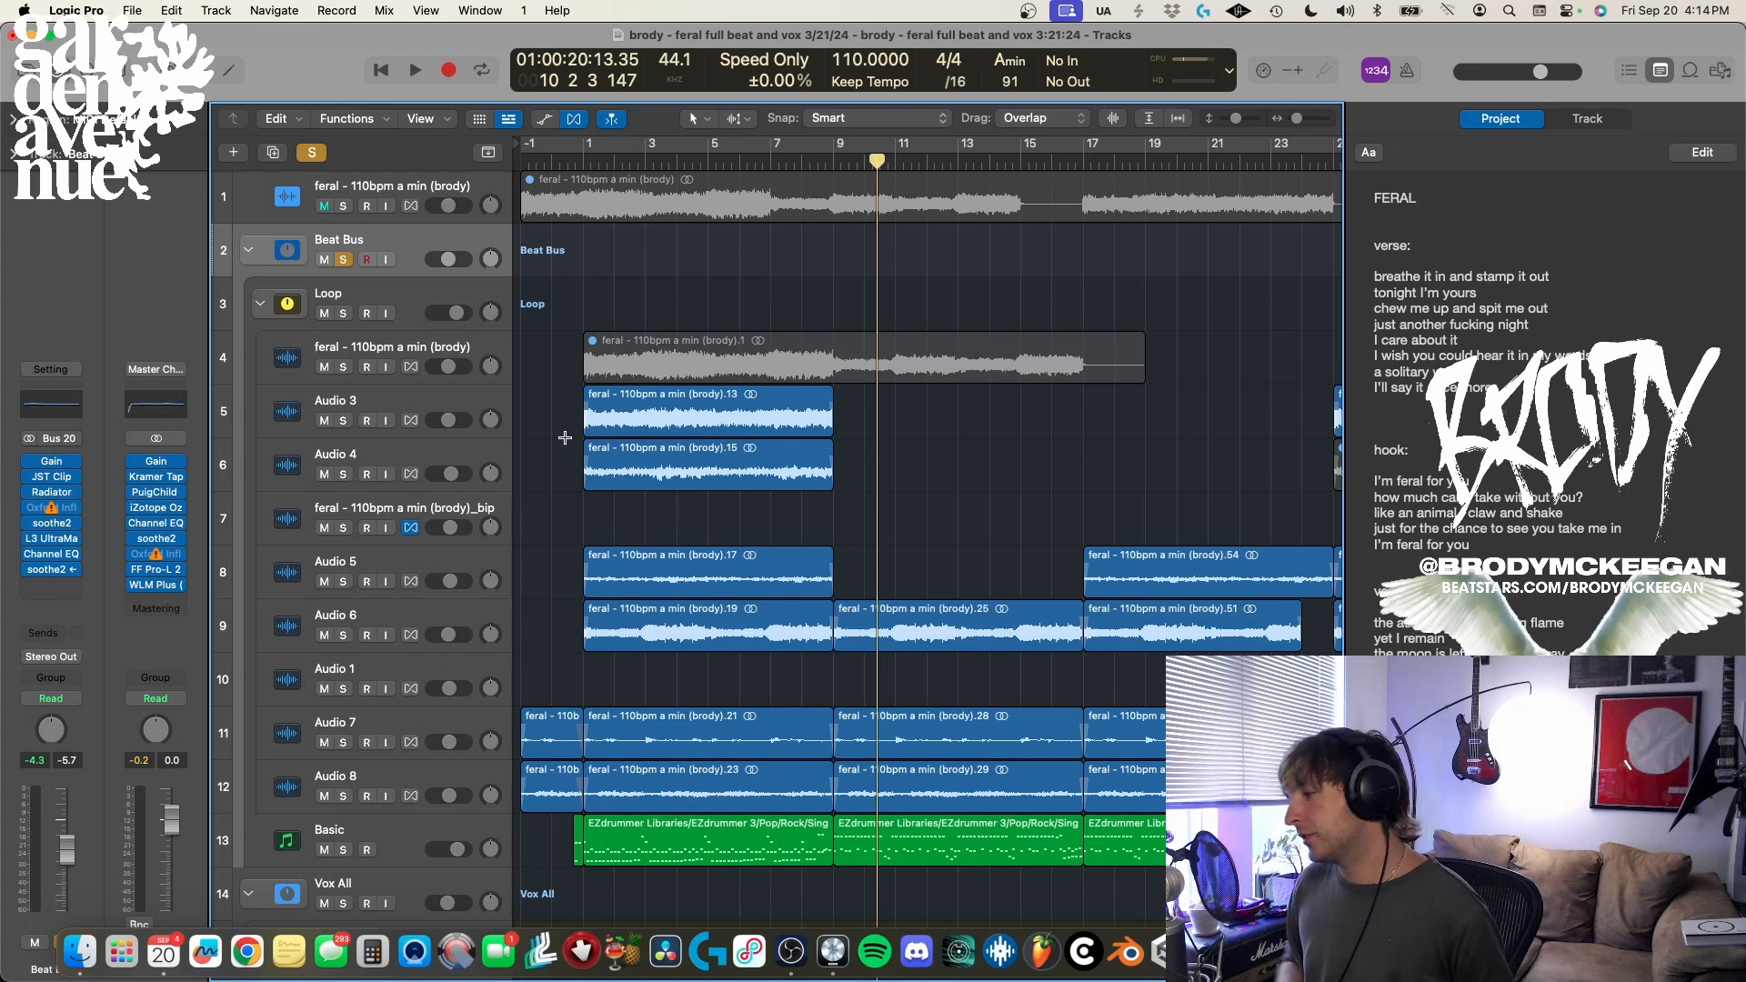
{"action": "left_click", "coordinate": [50, 554]}
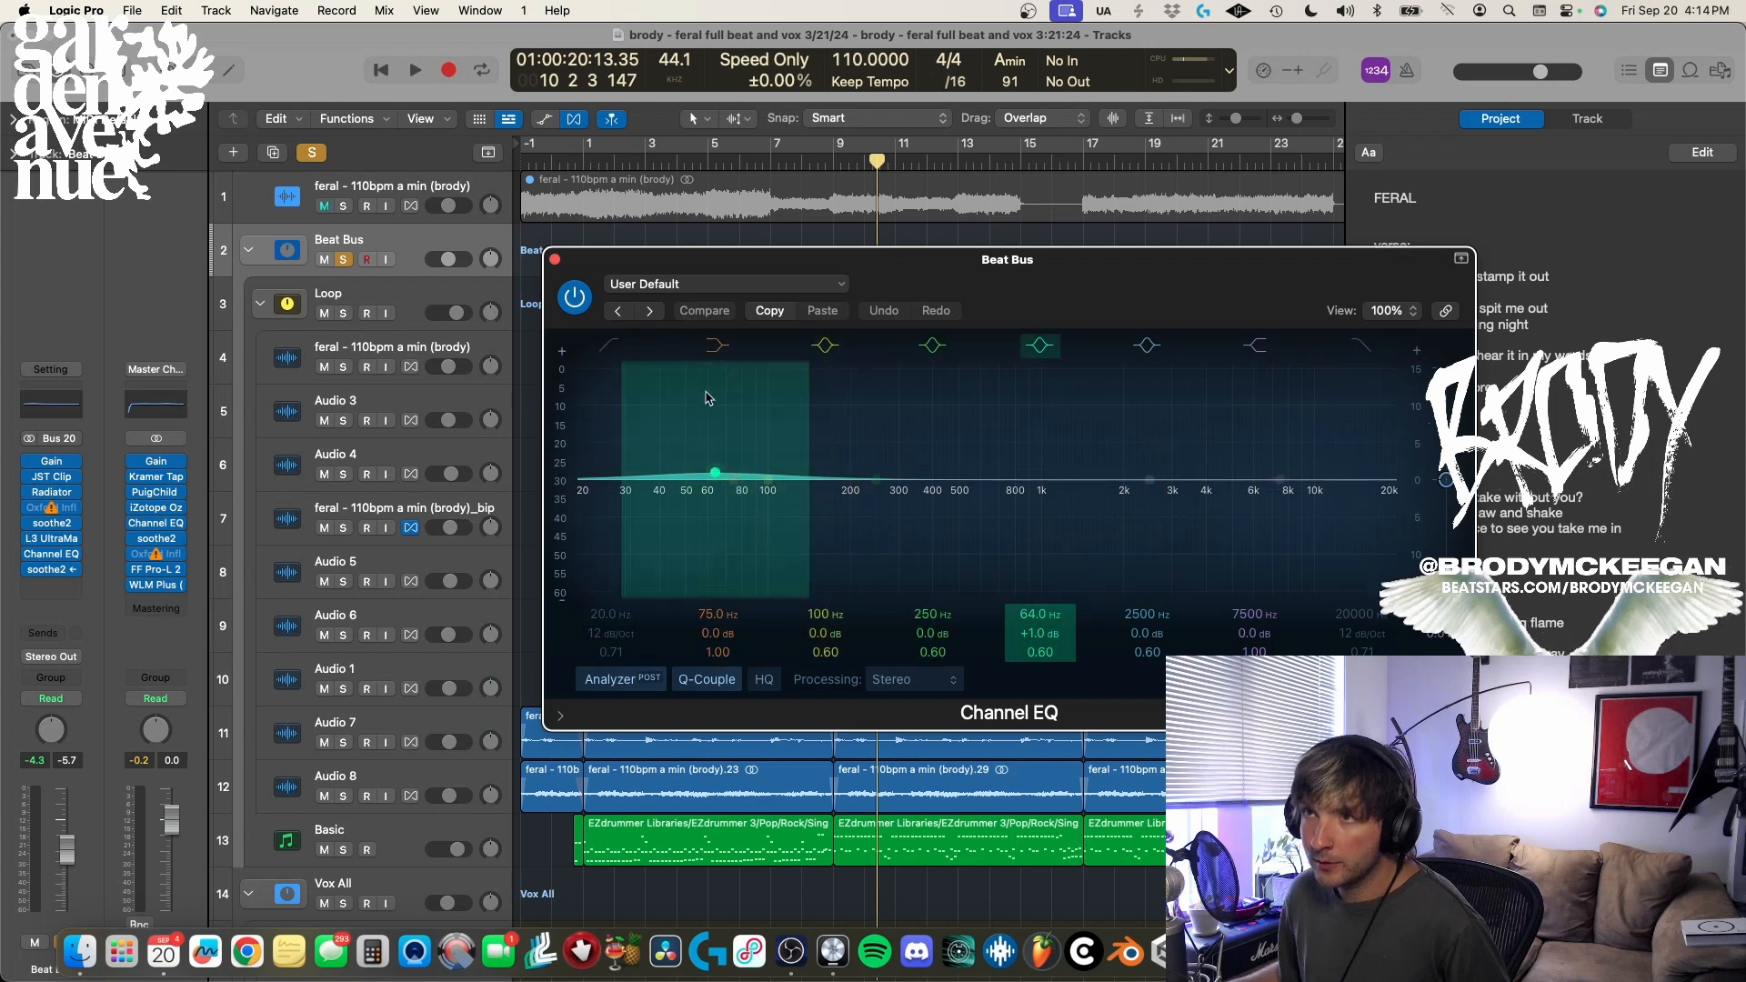
{"action": "left_click", "coordinate": [553, 259]}
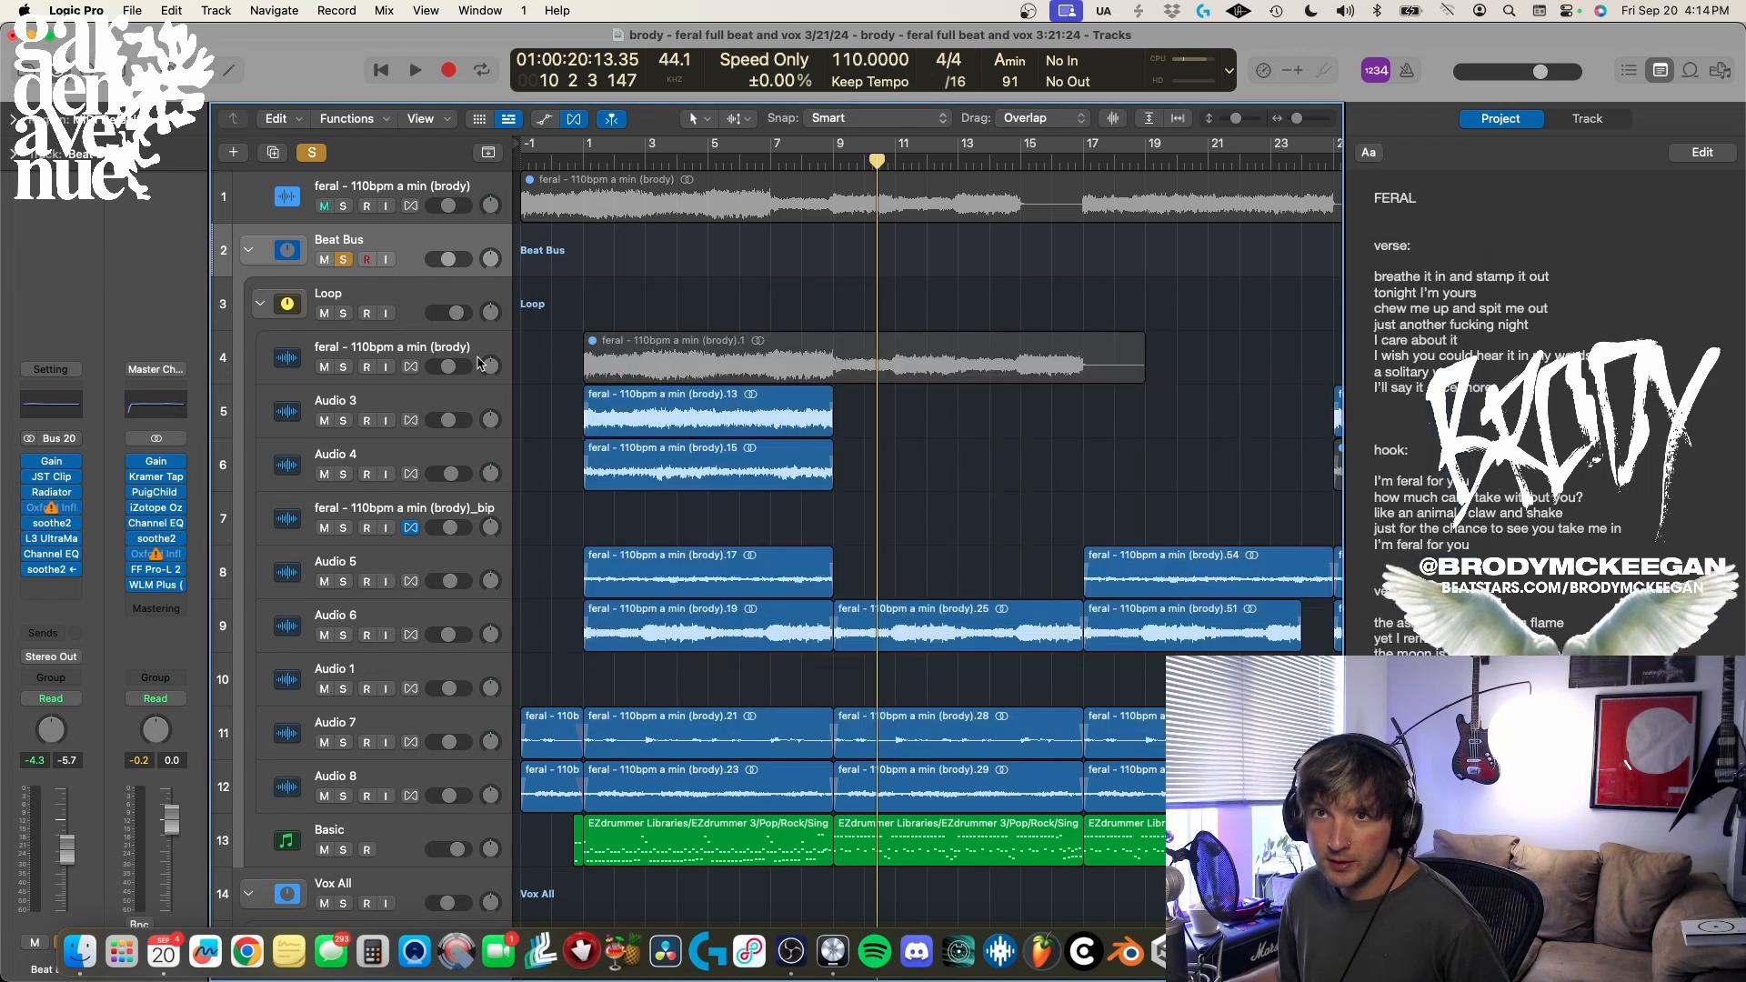
- Open the Beat Bus's soothe2 side-chained to Bus 6, move its window aside, and play the unsoloed mix from bar 1
{"action": "left_click", "coordinate": [50, 569]}
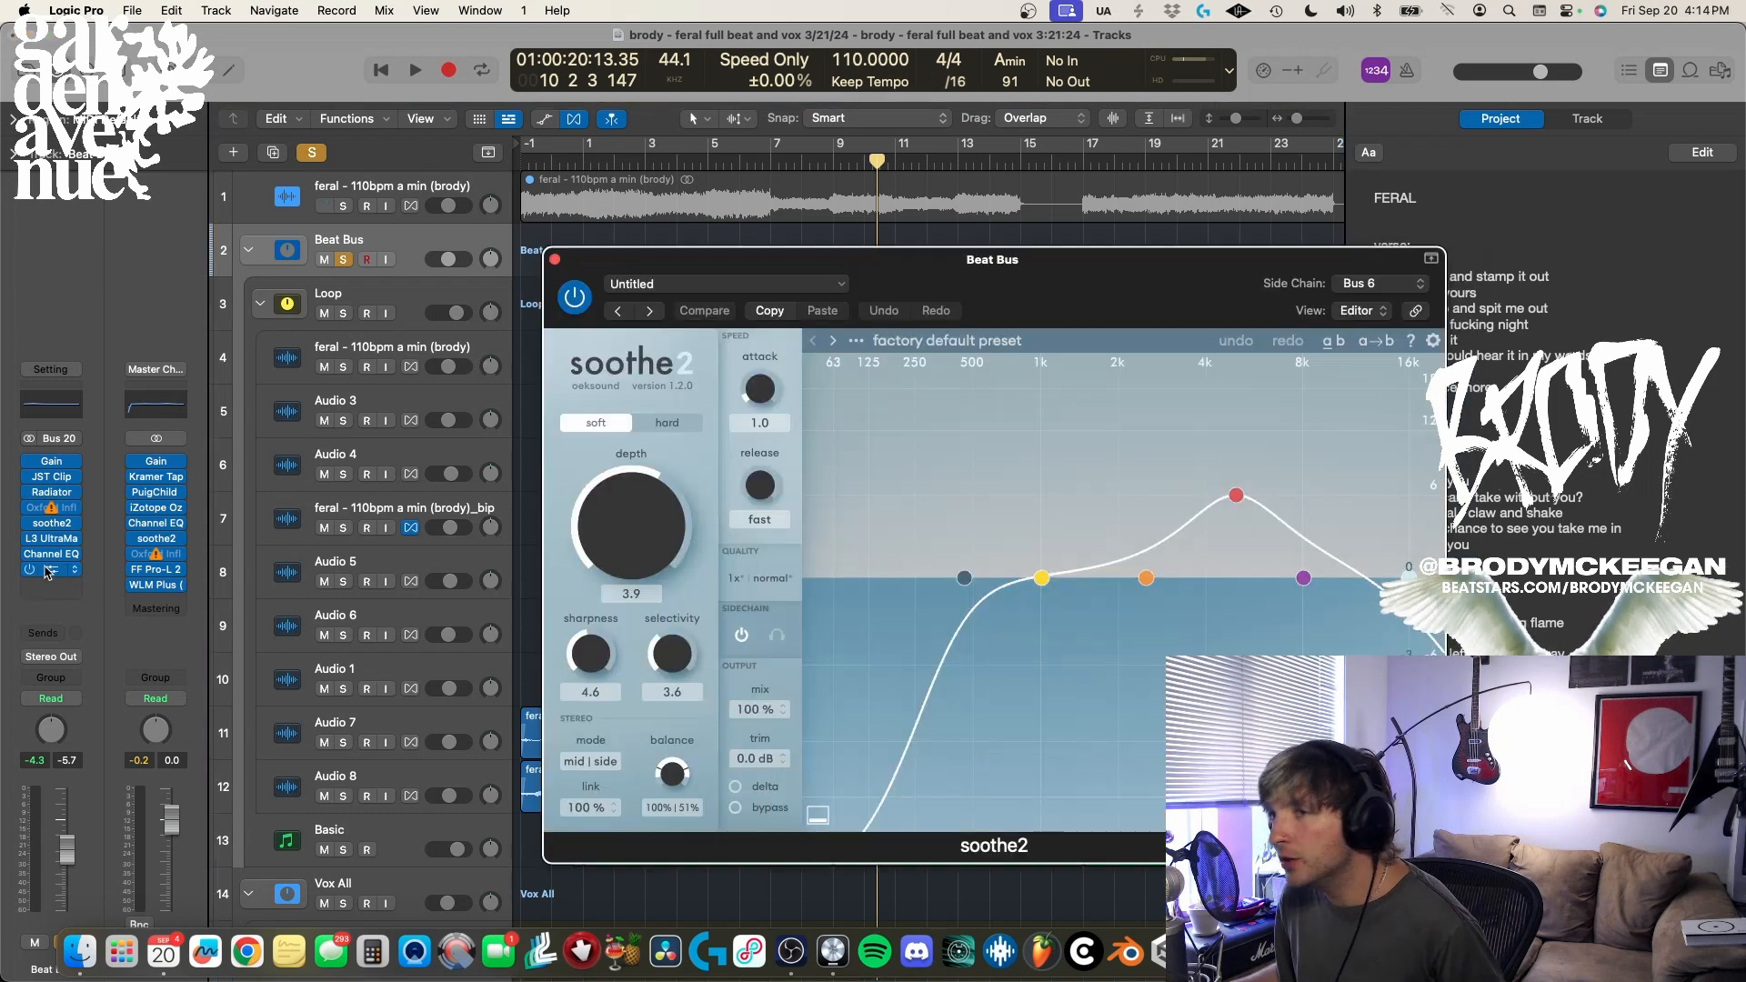
{"action": "left_click_drag", "start_coordinate": [875, 269], "coordinate": [1132, 230]}
{"action": "scroll", "coordinate": [655, 523], "scroll_direction": "down", "scroll_amount": 10}
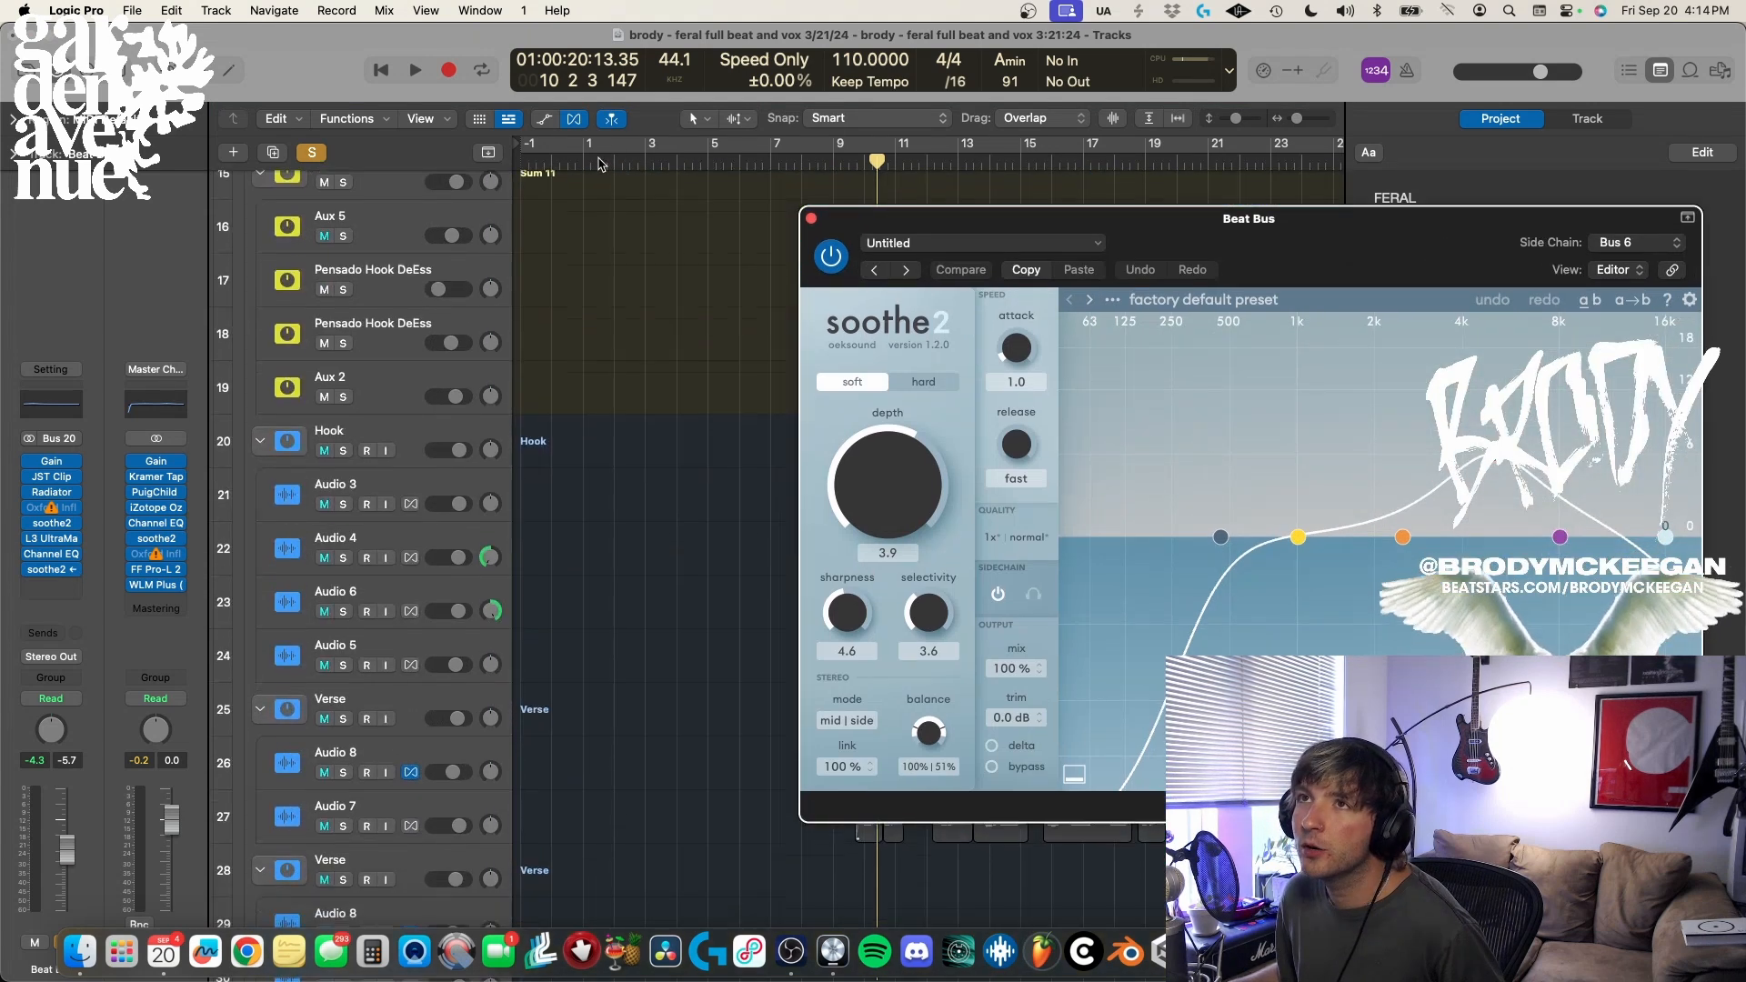
{"action": "left_click", "coordinate": [600, 163]}
{"action": "scroll", "coordinate": [691, 273], "scroll_direction": "down", "scroll_amount": 3}
{"action": "key", "text": "space"}
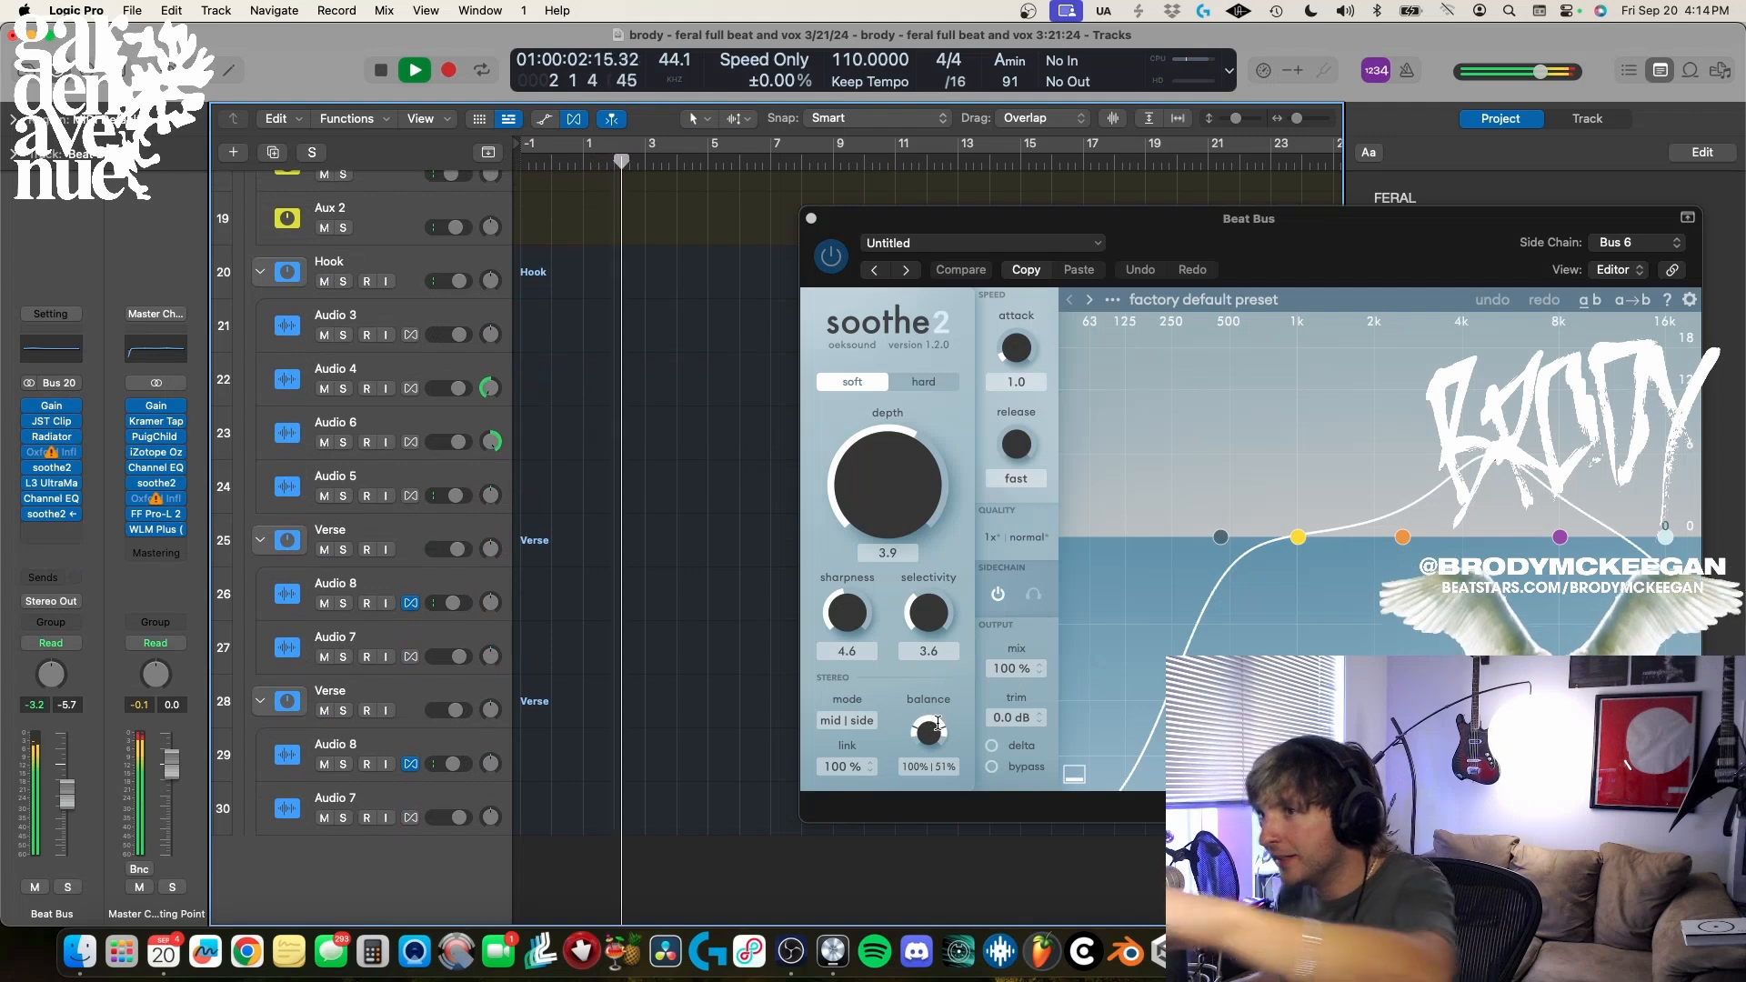
- Jump playback to bar 5 and bar 11 to watch soothe2 react to the vocals, stop in bar 15 and close the plug-in
{"action": "left_click", "coordinate": [707, 165]}
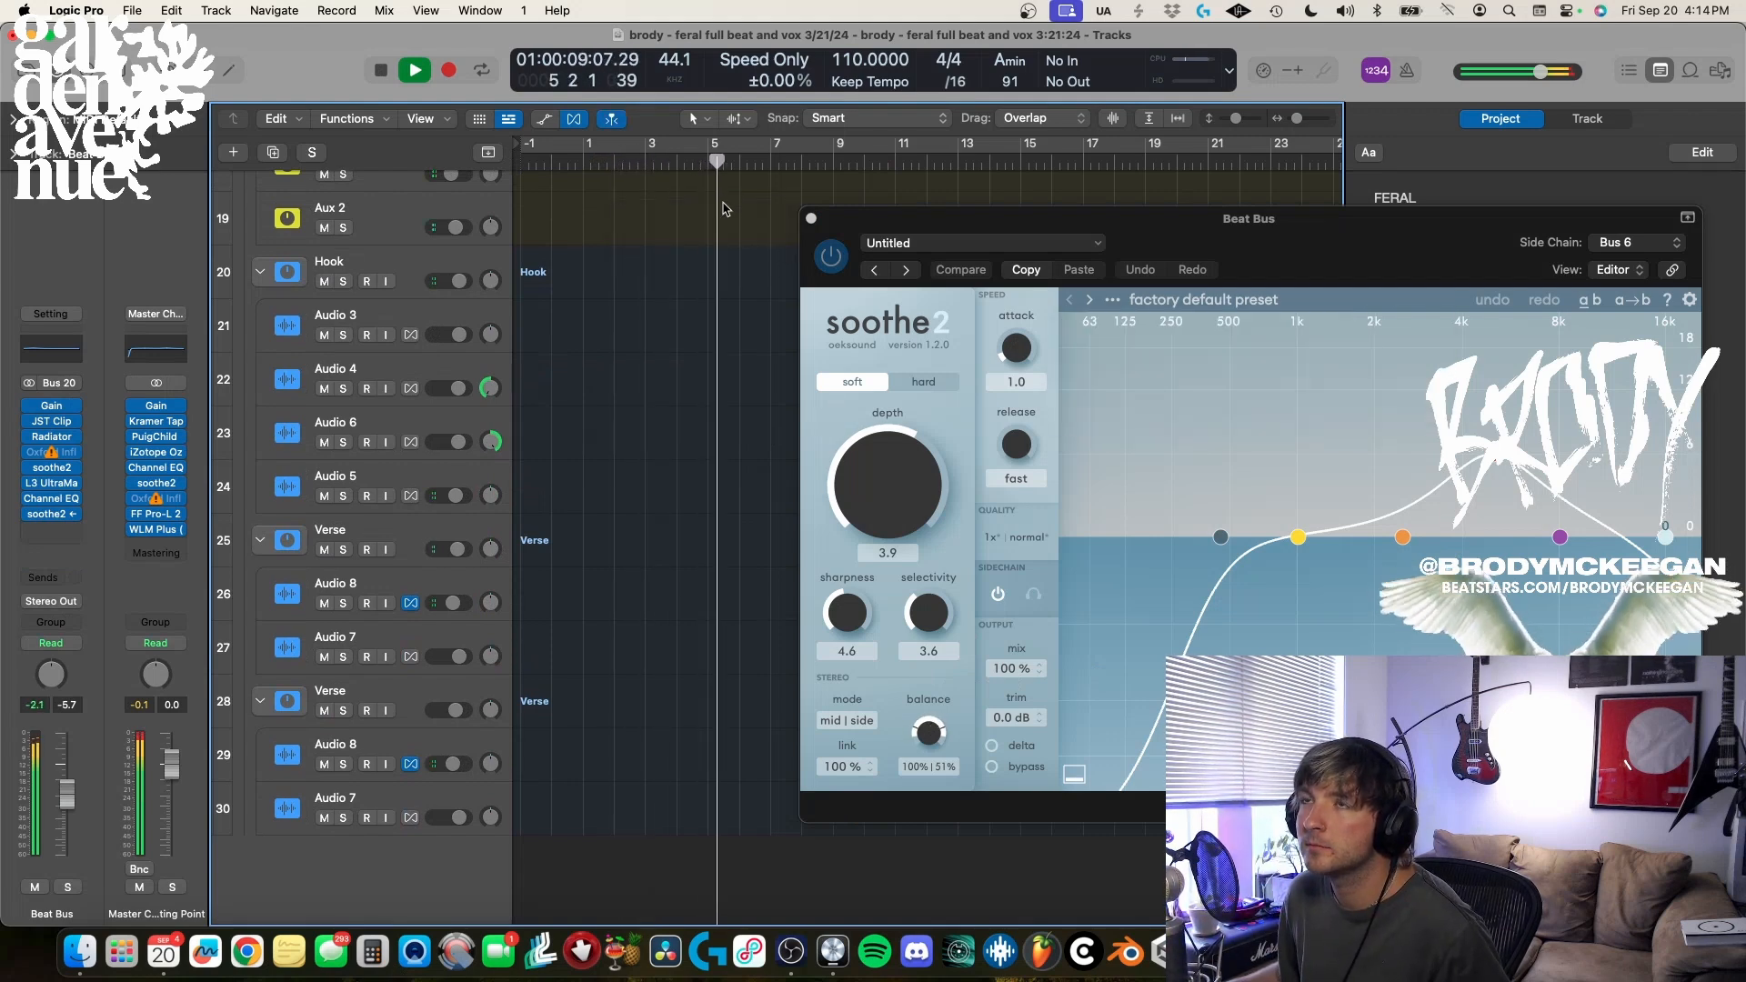
{"action": "left_click", "coordinate": [895, 162]}
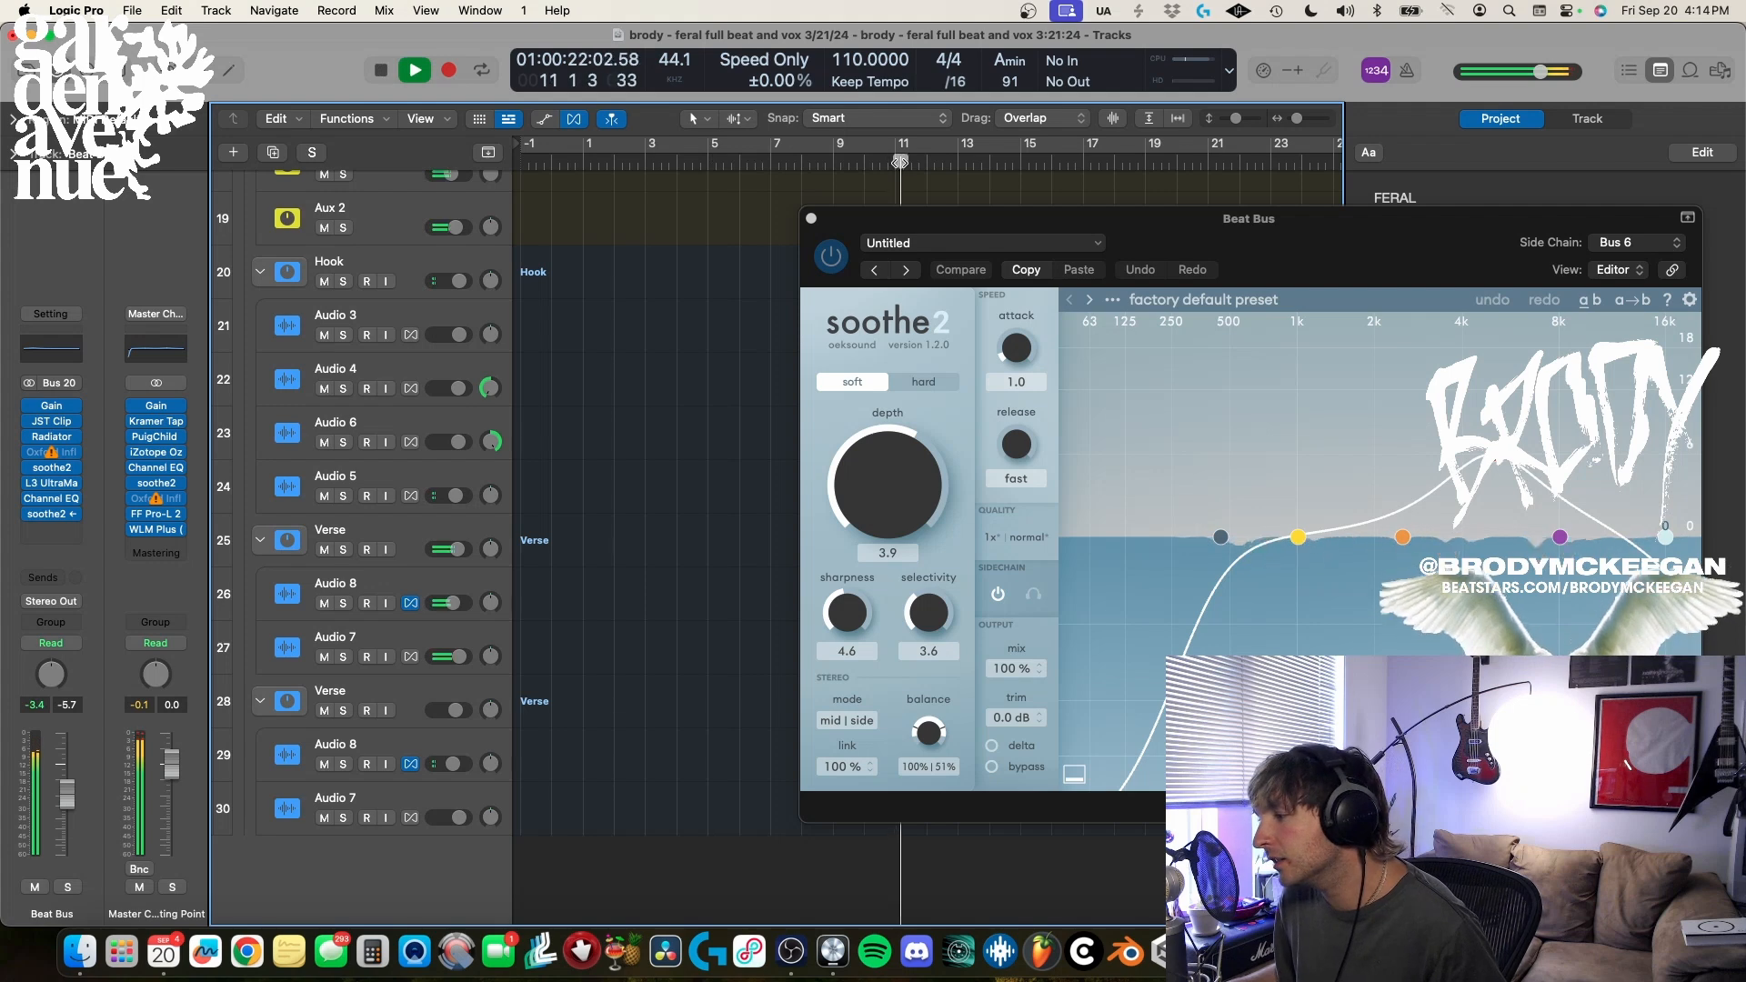
{"action": "left_click_drag", "start_coordinate": [1216, 238], "coordinate": [782, 267]}
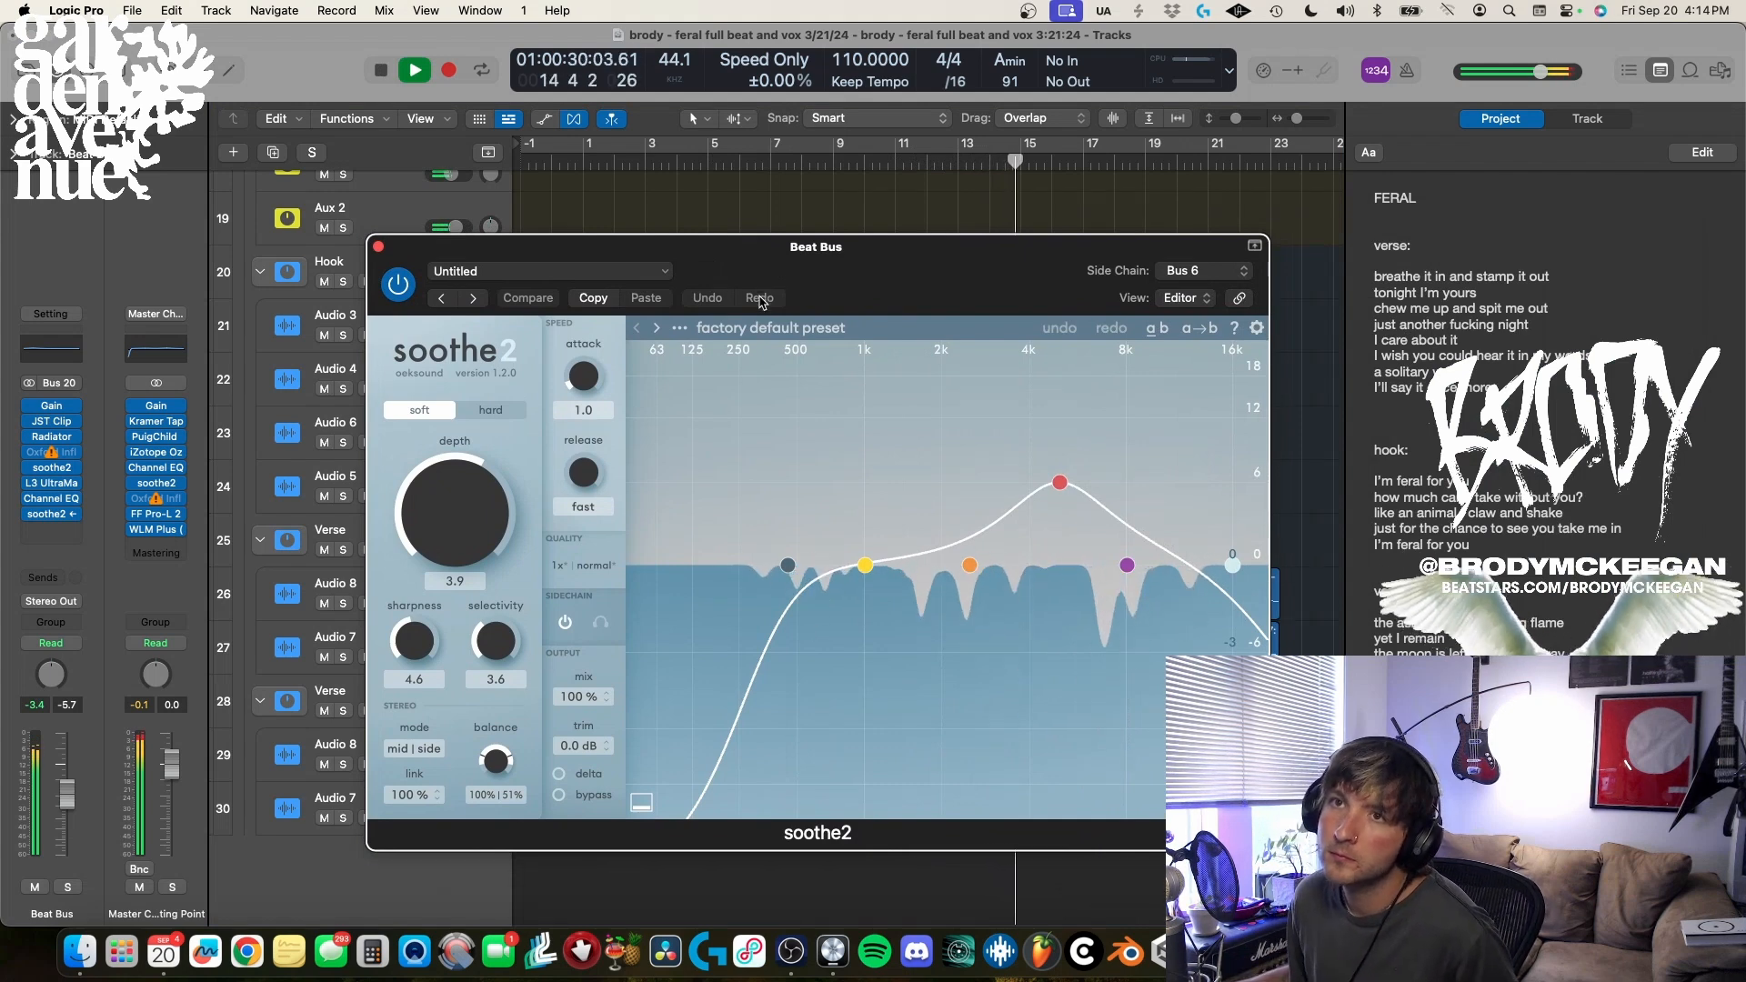
{"action": "key", "text": "space"}
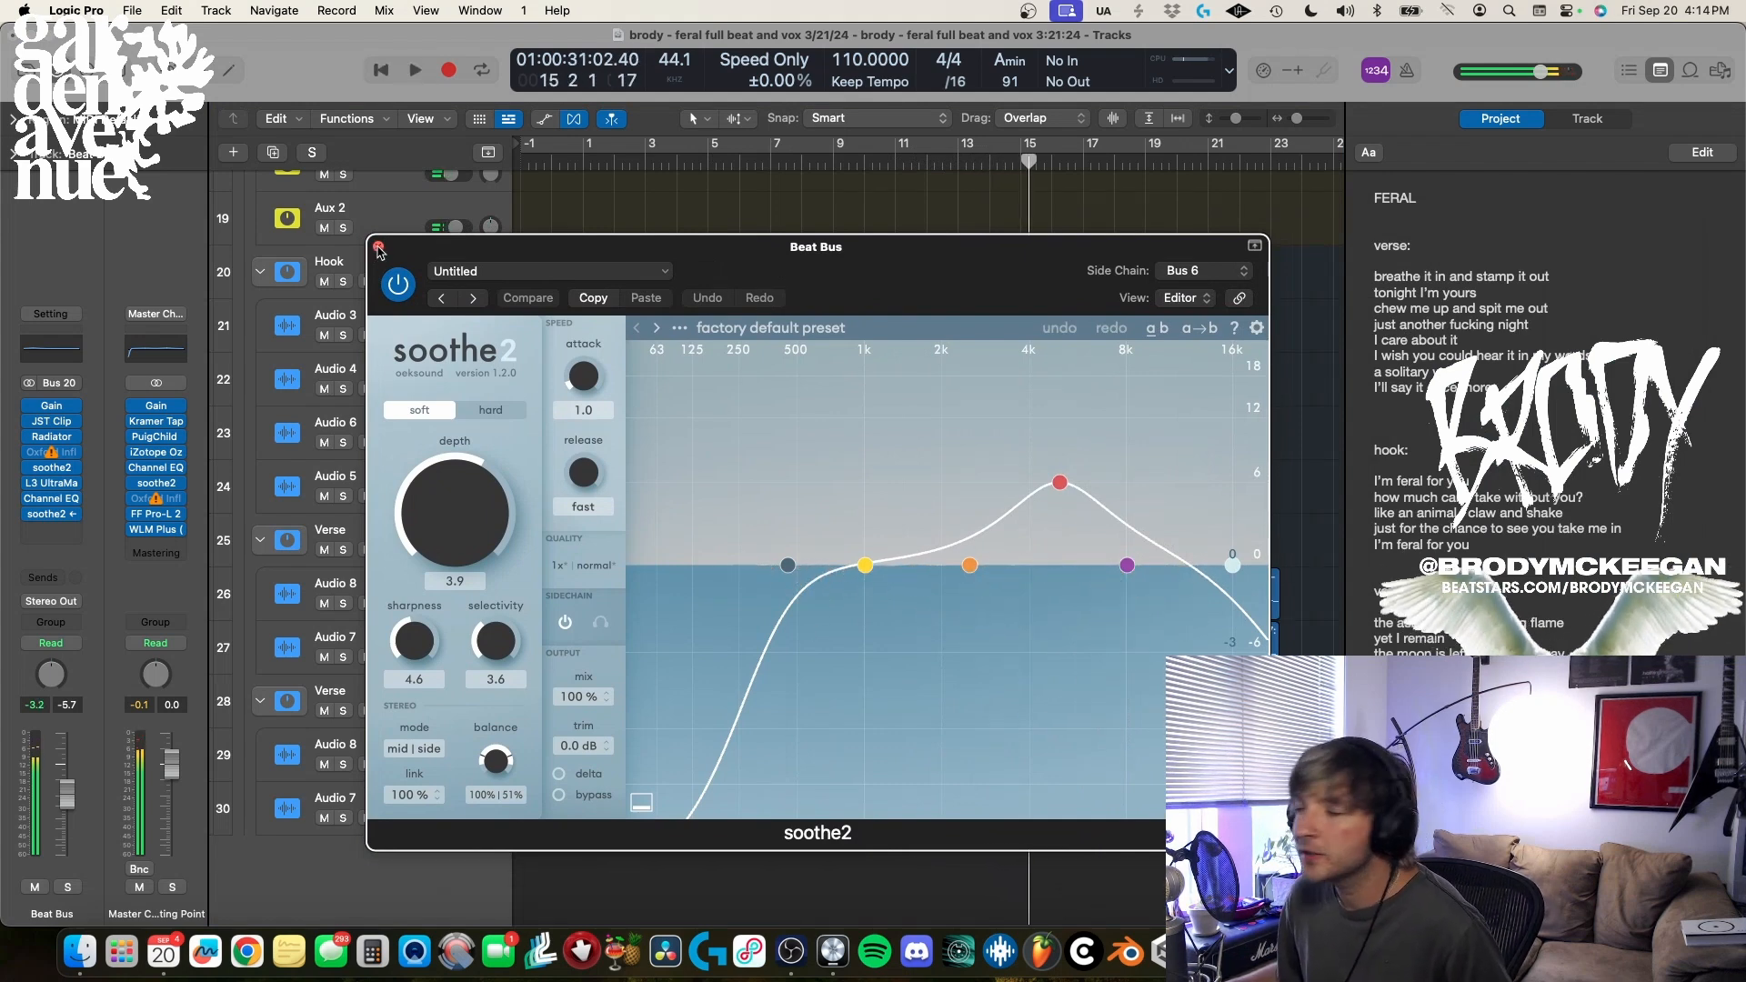
{"action": "left_click", "coordinate": [379, 247]}
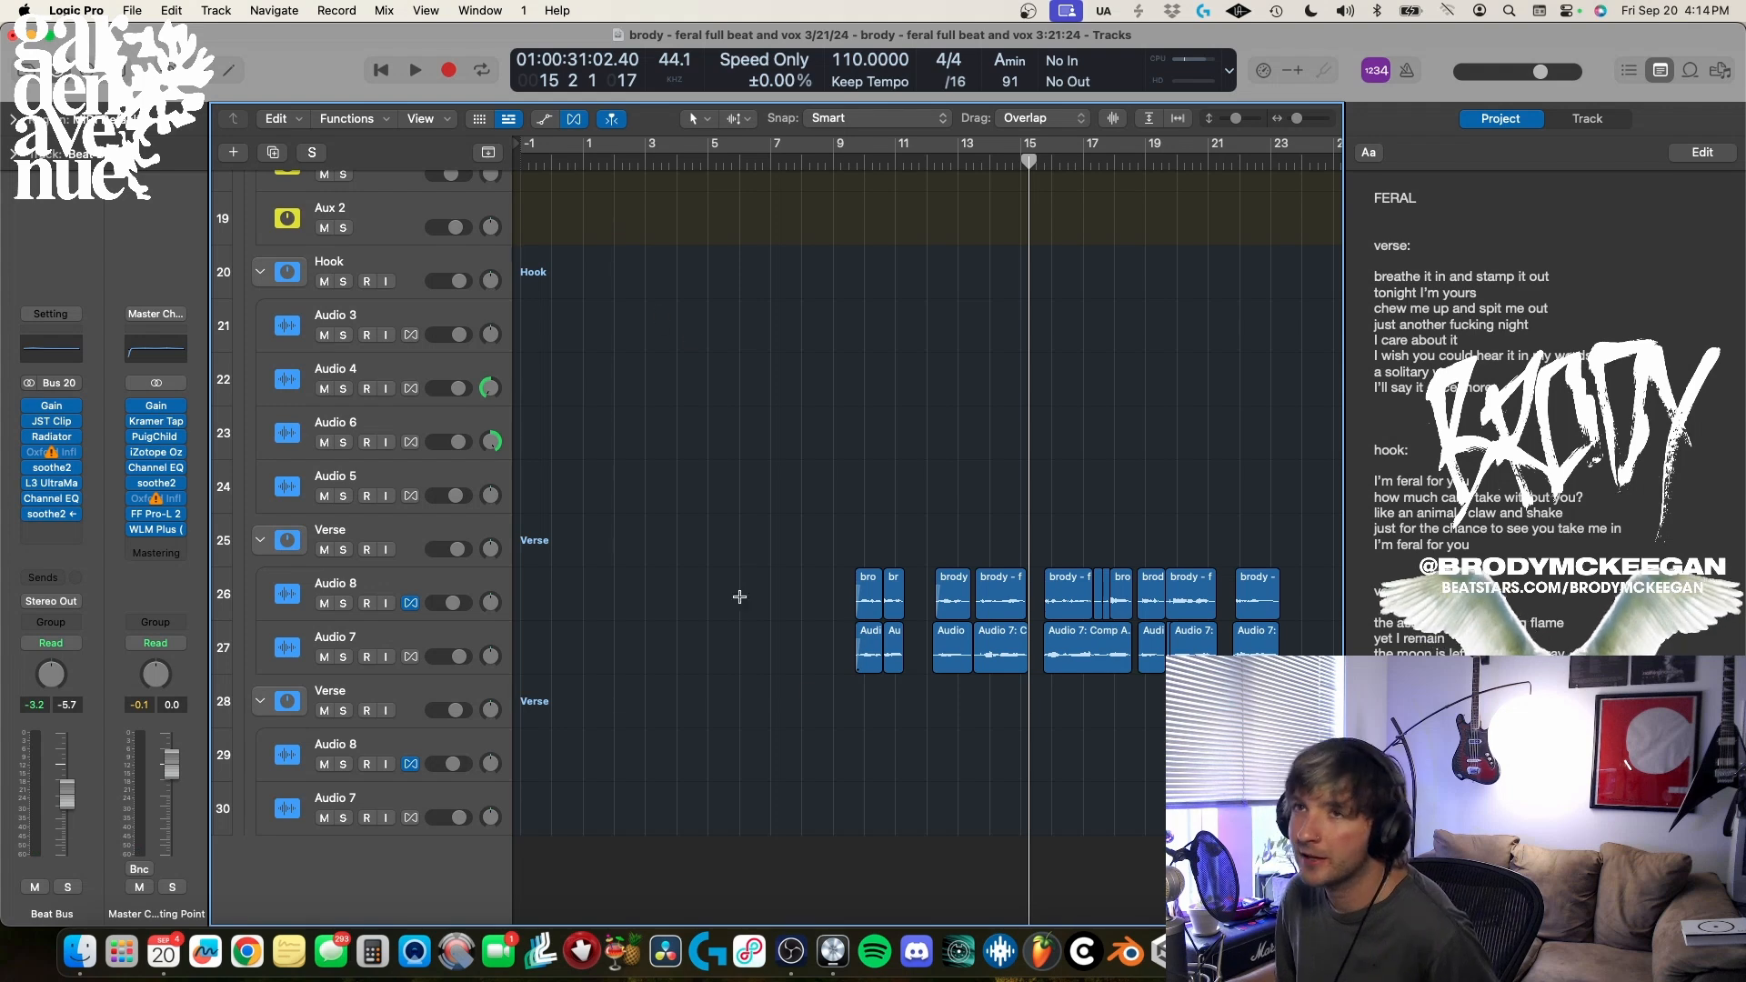
- Examine how the hook and verse vocal regions are laid out across the arrangement
{"action": "scroll", "coordinate": [637, 450], "scroll_direction": "down", "scroll_amount": 5}
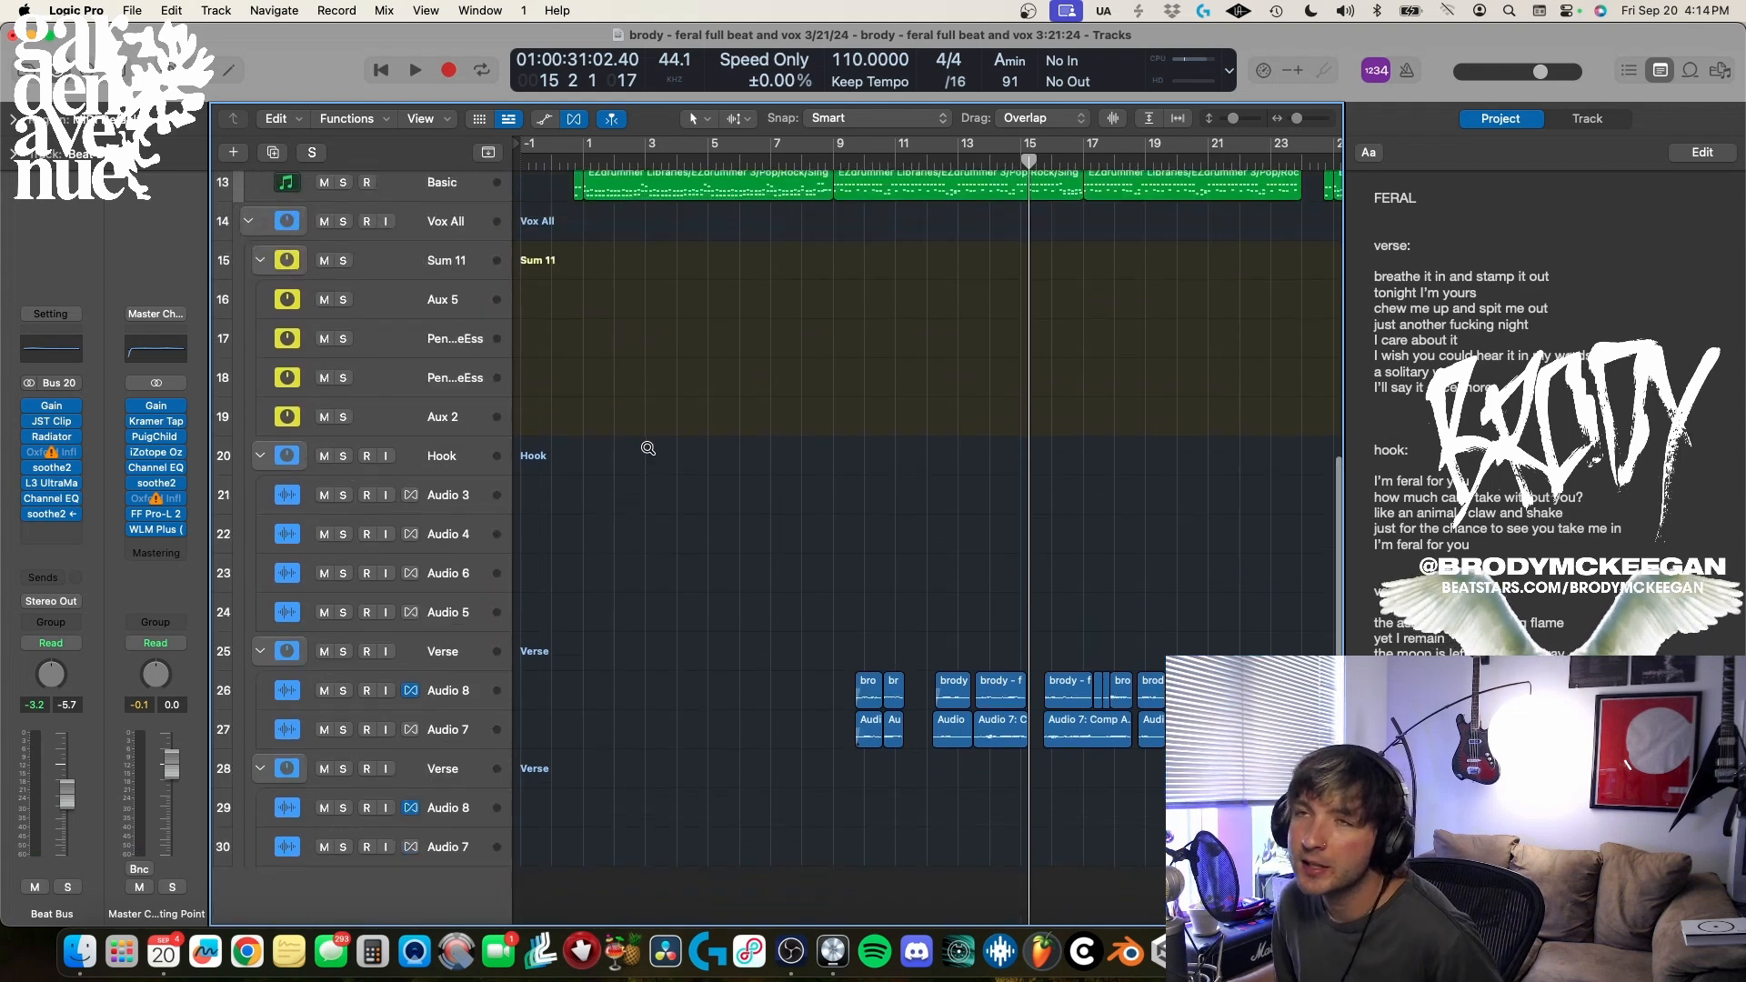
{"action": "scroll", "coordinate": [650, 448], "scroll_direction": "down", "scroll_amount": 5}
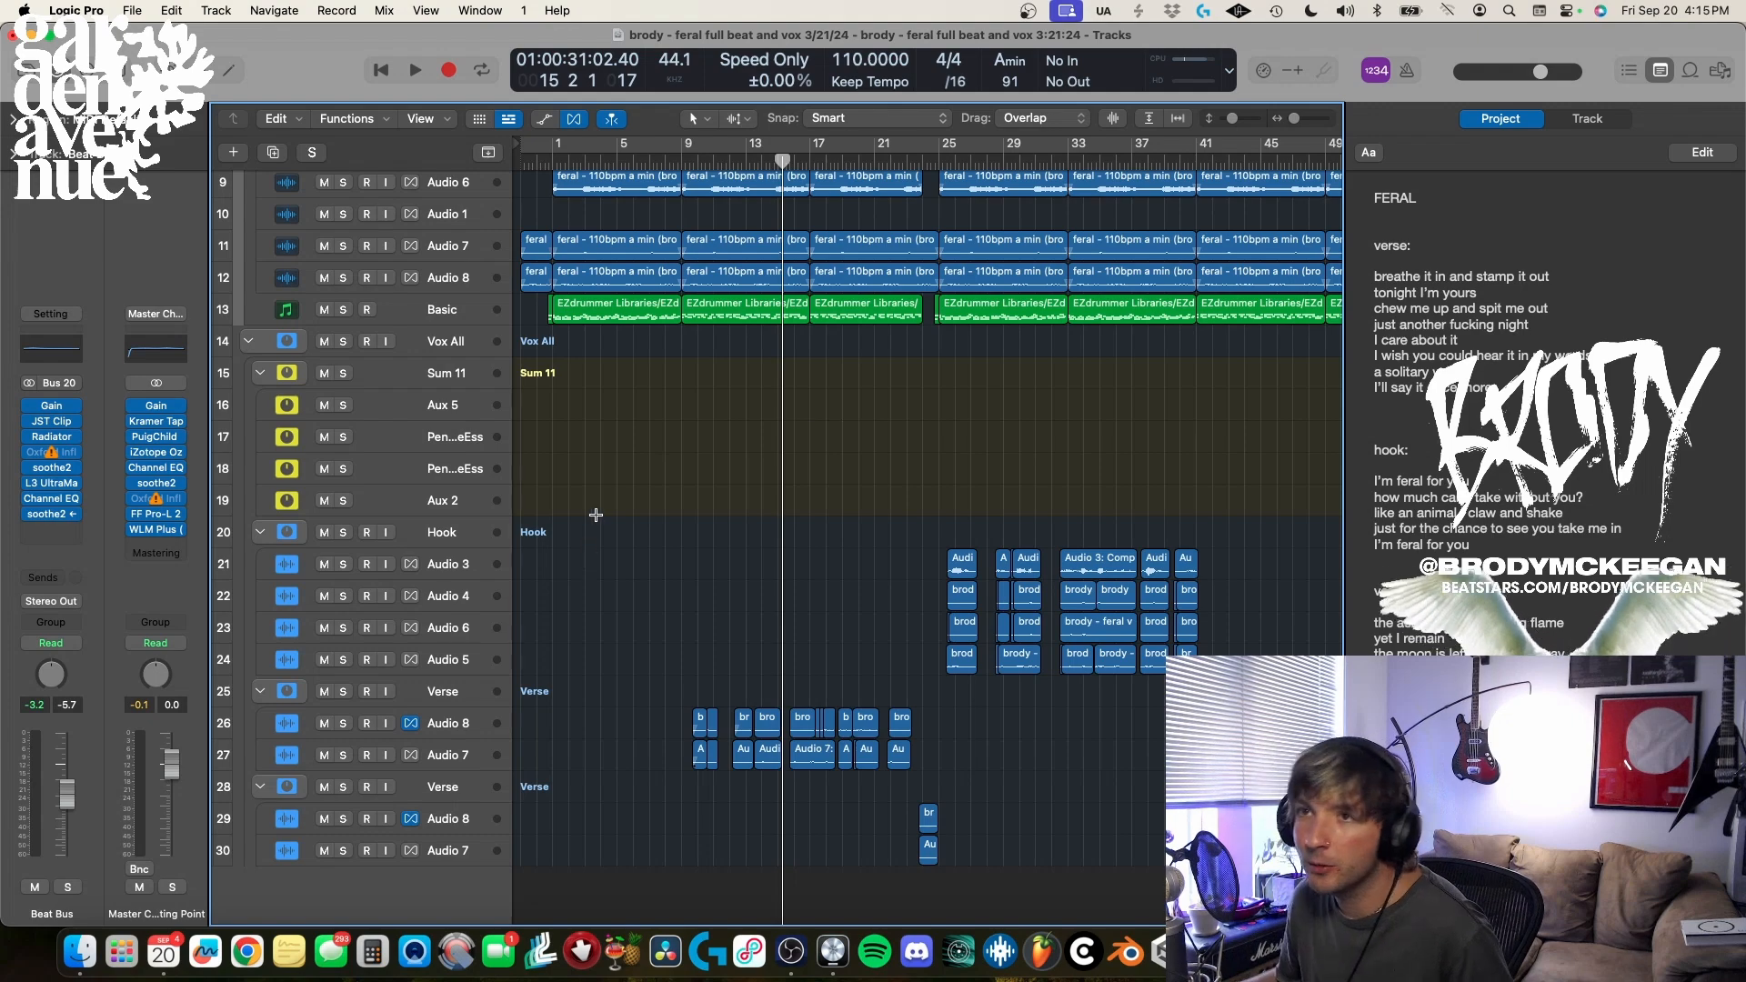
{"action": "scroll", "coordinate": [635, 474], "scroll_direction": "down", "scroll_amount": 5}
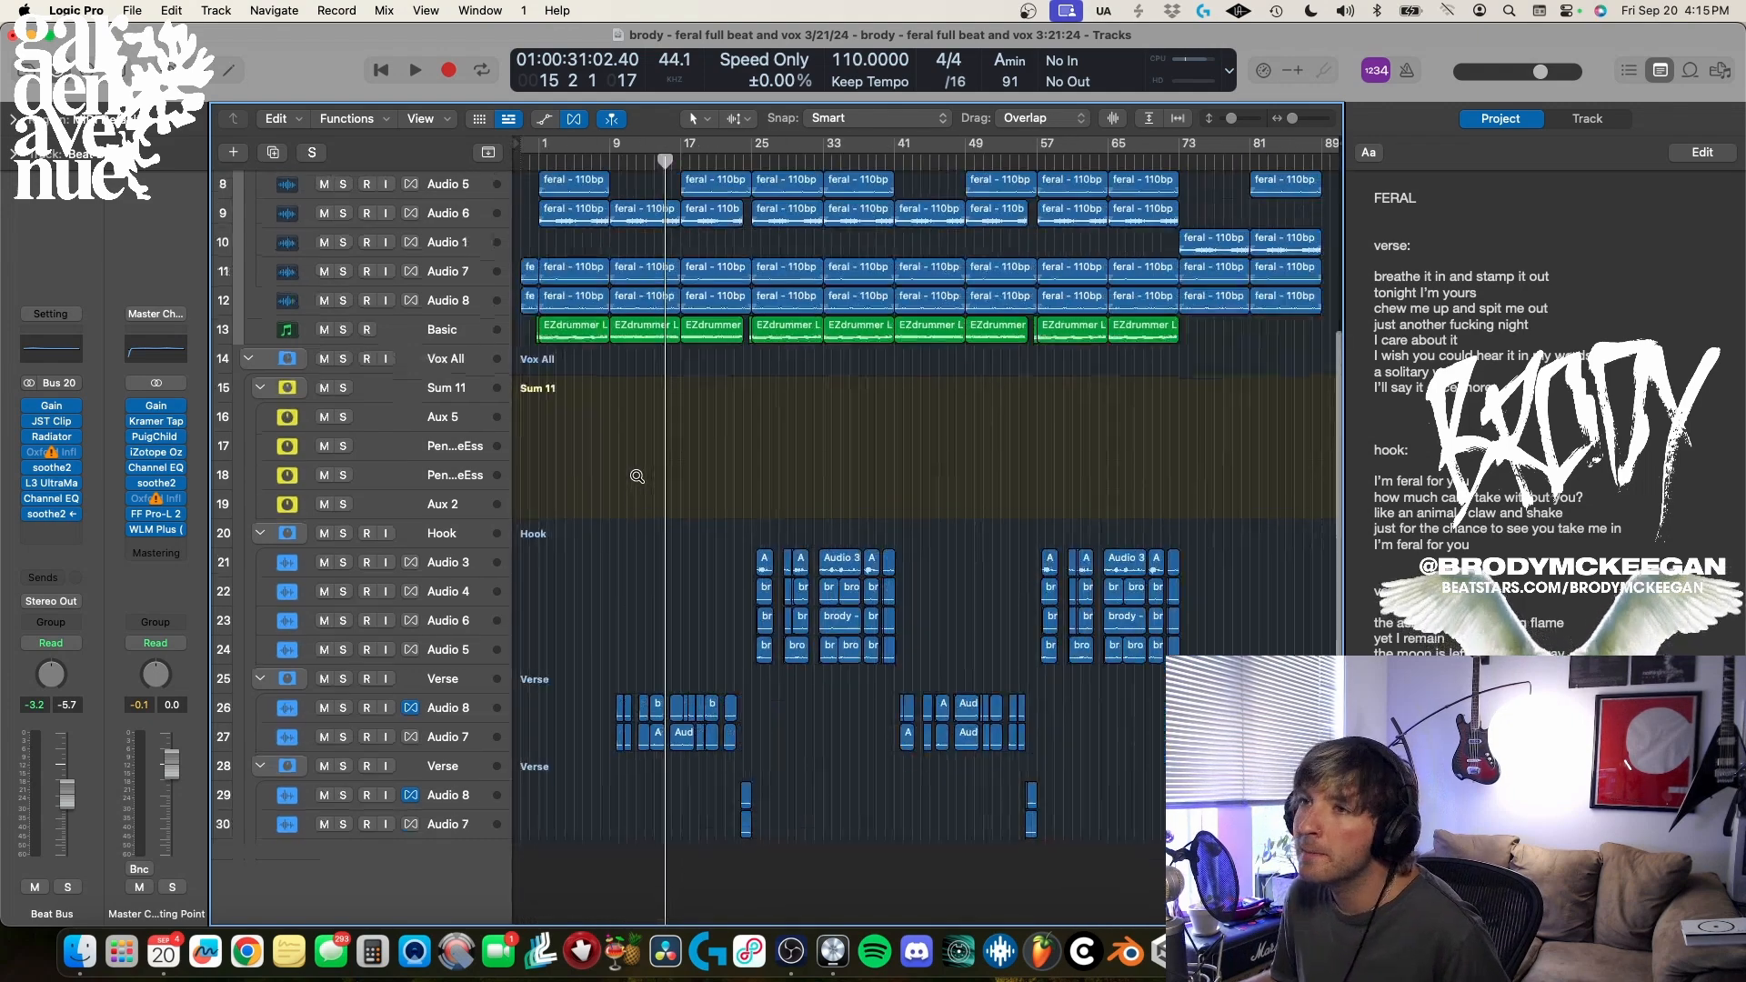
{"action": "scroll", "coordinate": [637, 480], "scroll_direction": "up", "scroll_amount": 5}
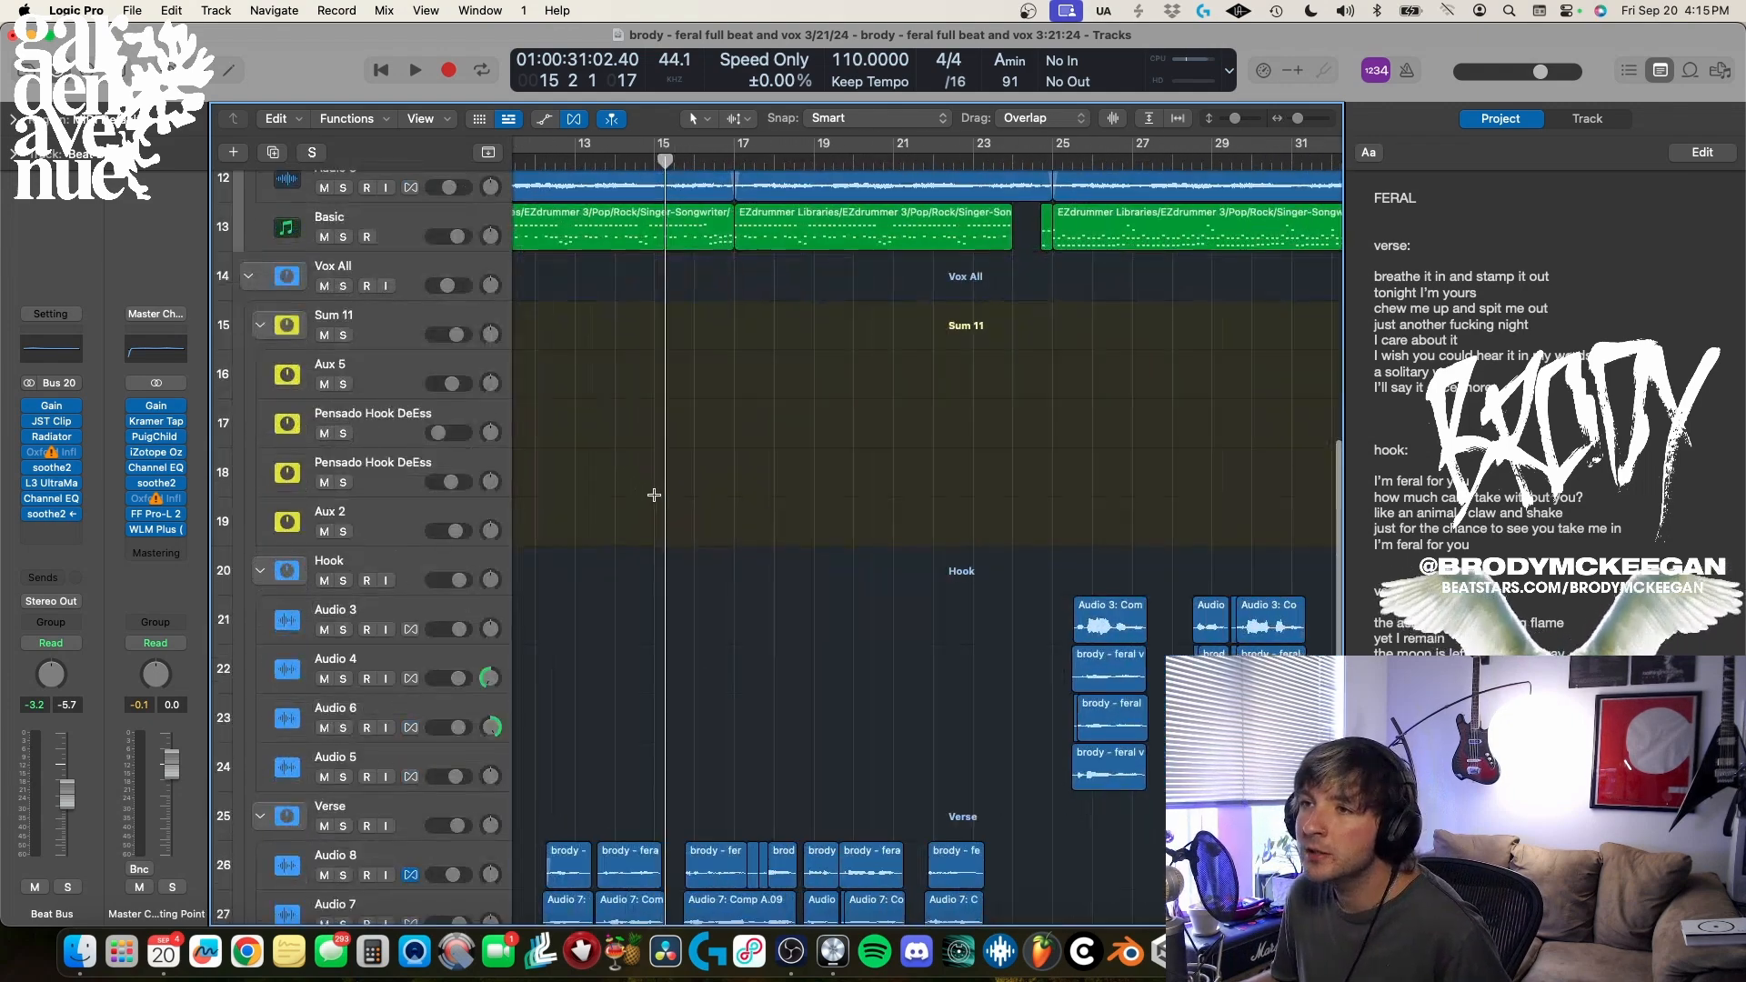
{"action": "scroll", "coordinate": [710, 460], "scroll_direction": "up", "scroll_amount": 5}
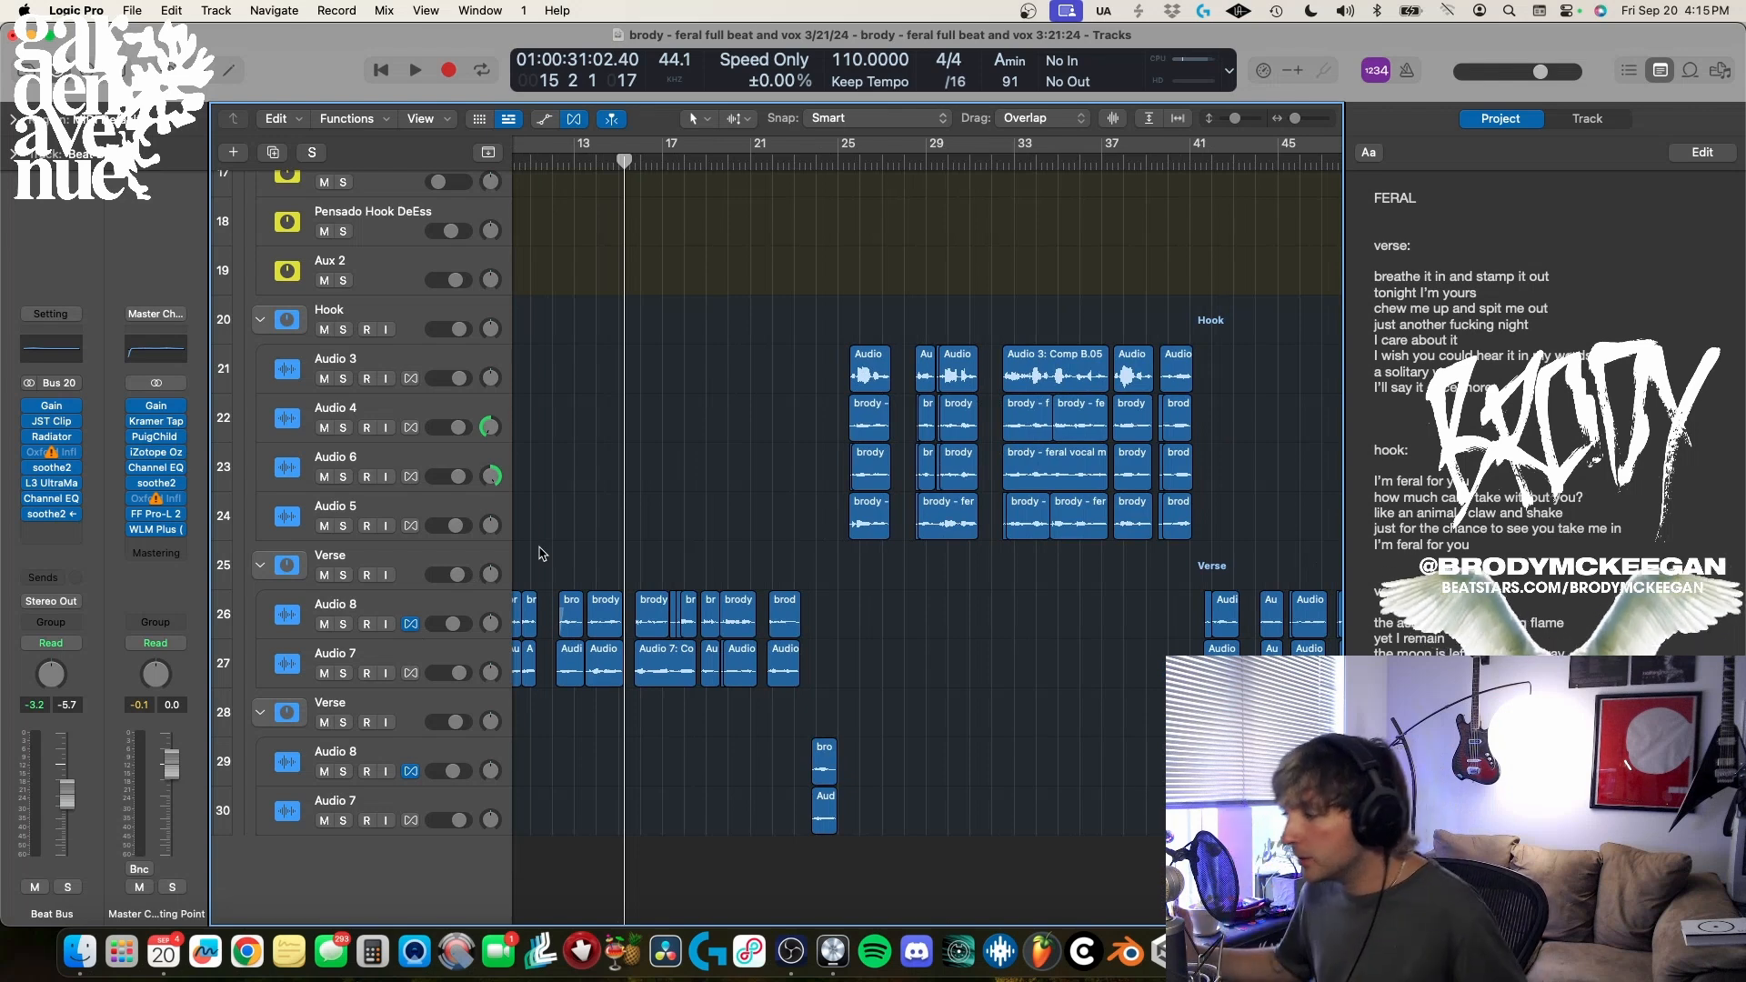
- Solo the upper Verse stack and show the channel strips of its Audio 8 and Audio 7 vocal tracks
{"action": "left_click", "coordinate": [413, 558]}
{"action": "scroll", "coordinate": [932, 437], "scroll_direction": "left", "scroll_amount": 5}
{"action": "key", "text": "s"}
{"action": "scroll", "coordinate": [895, 593], "scroll_direction": "up", "scroll_amount": 5}
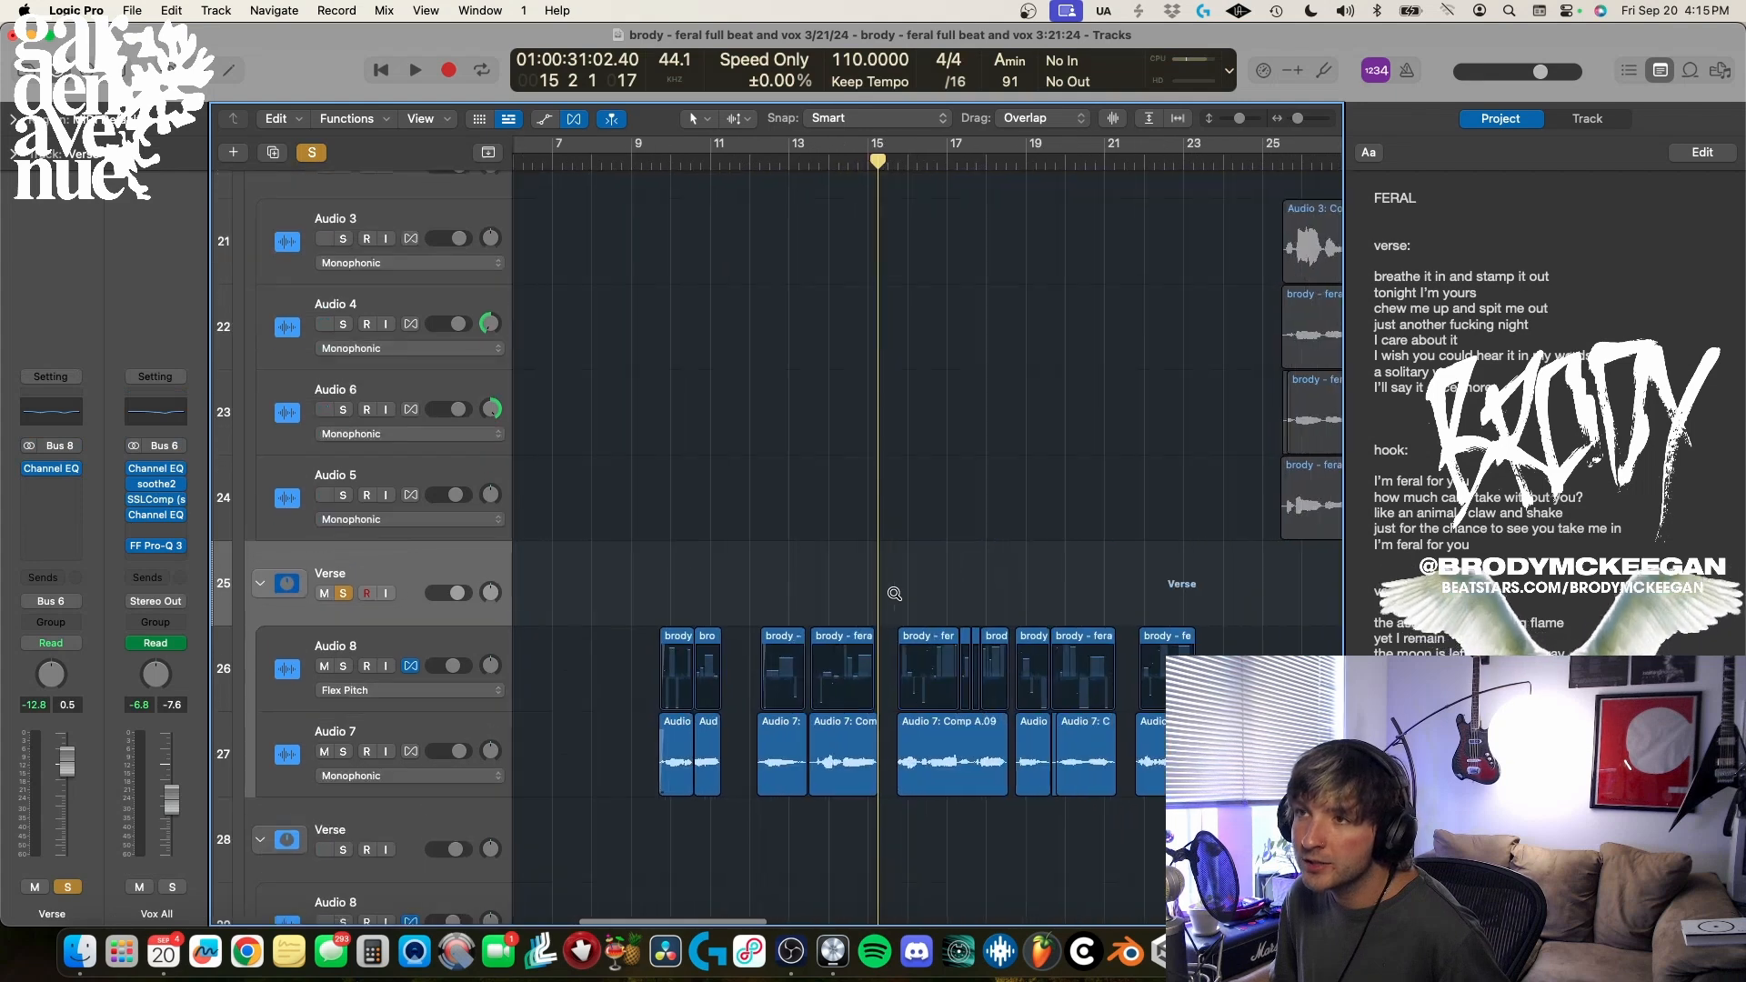
{"action": "left_click", "coordinate": [441, 647]}
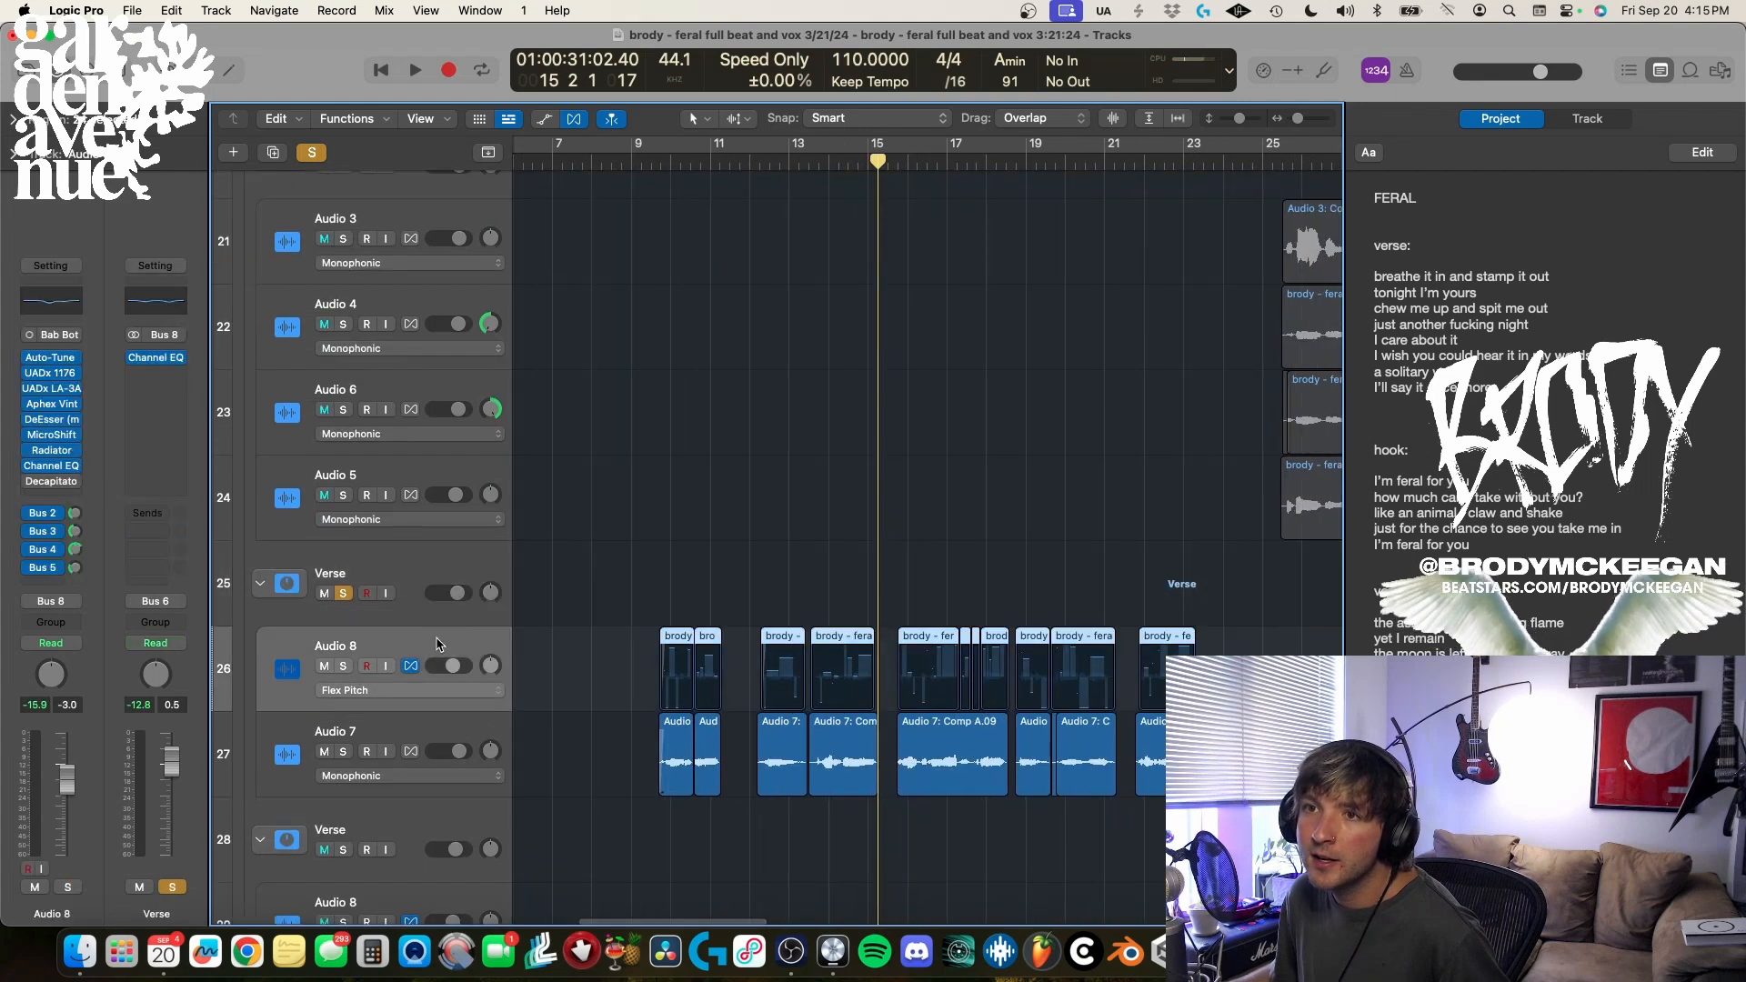
{"action": "left_click", "coordinate": [400, 720]}
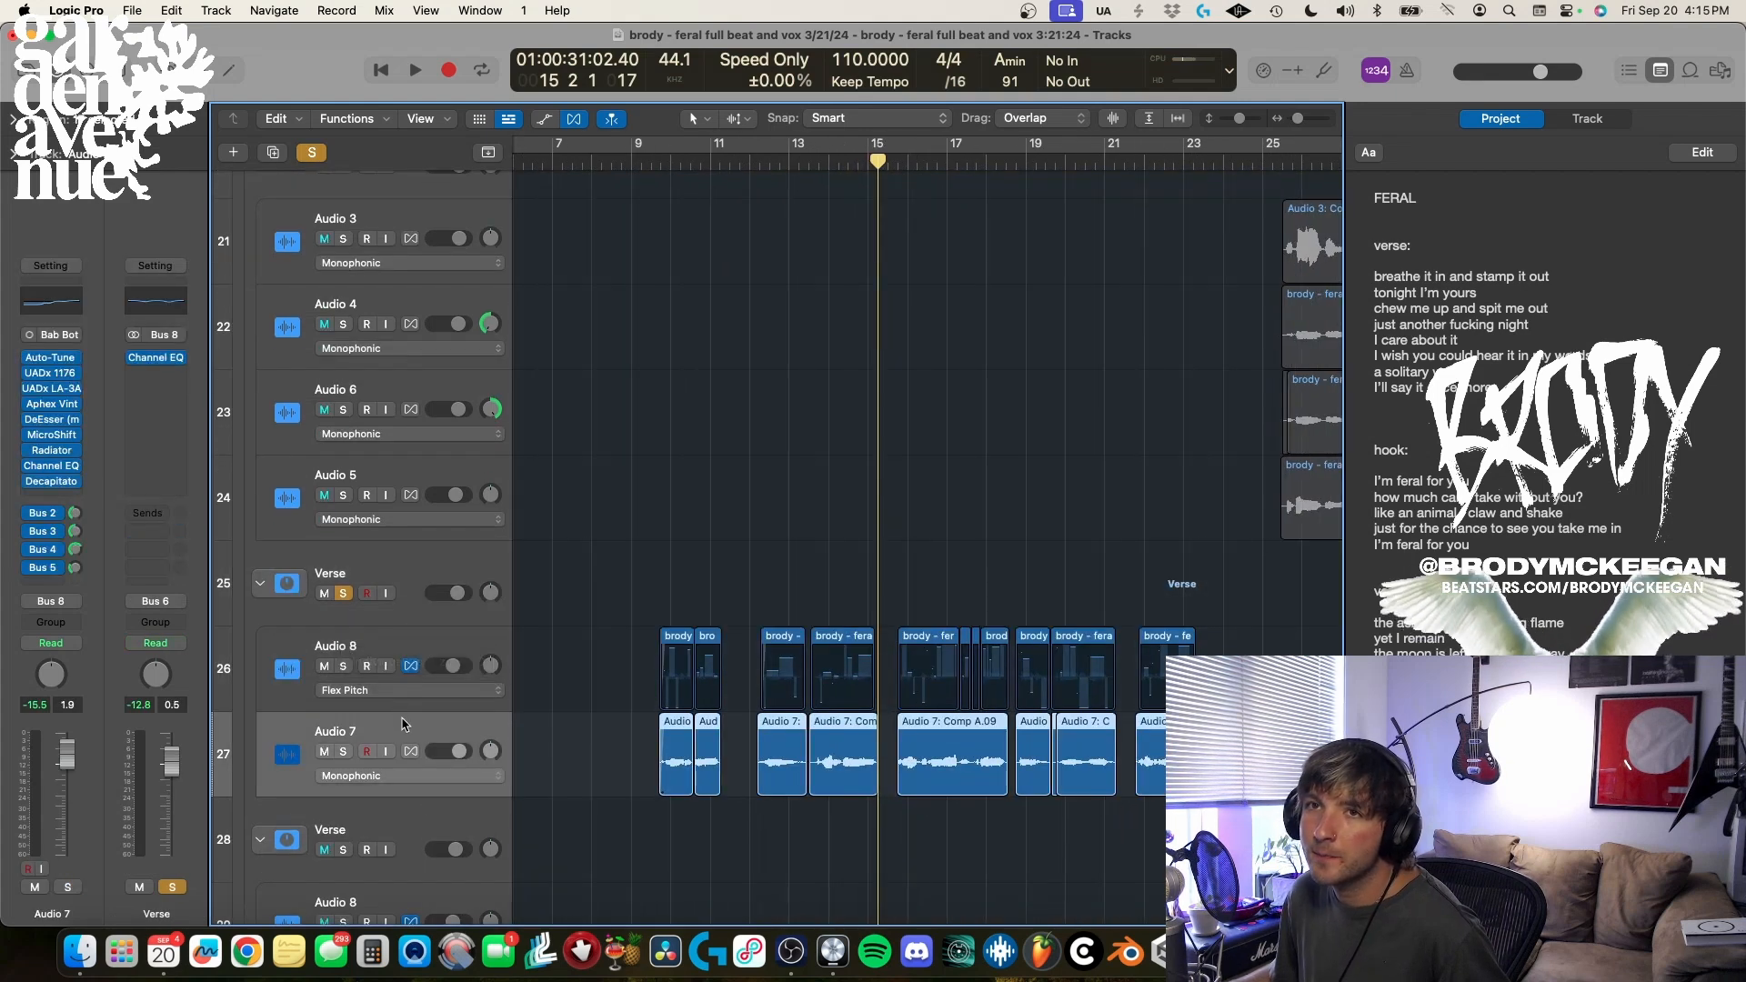
{"action": "left_click", "coordinate": [420, 648]}
- Play the soloed verse vocals from bar 9 with their regions enlarged, and stop playback in bar 11
{"action": "left_click", "coordinate": [652, 162]}
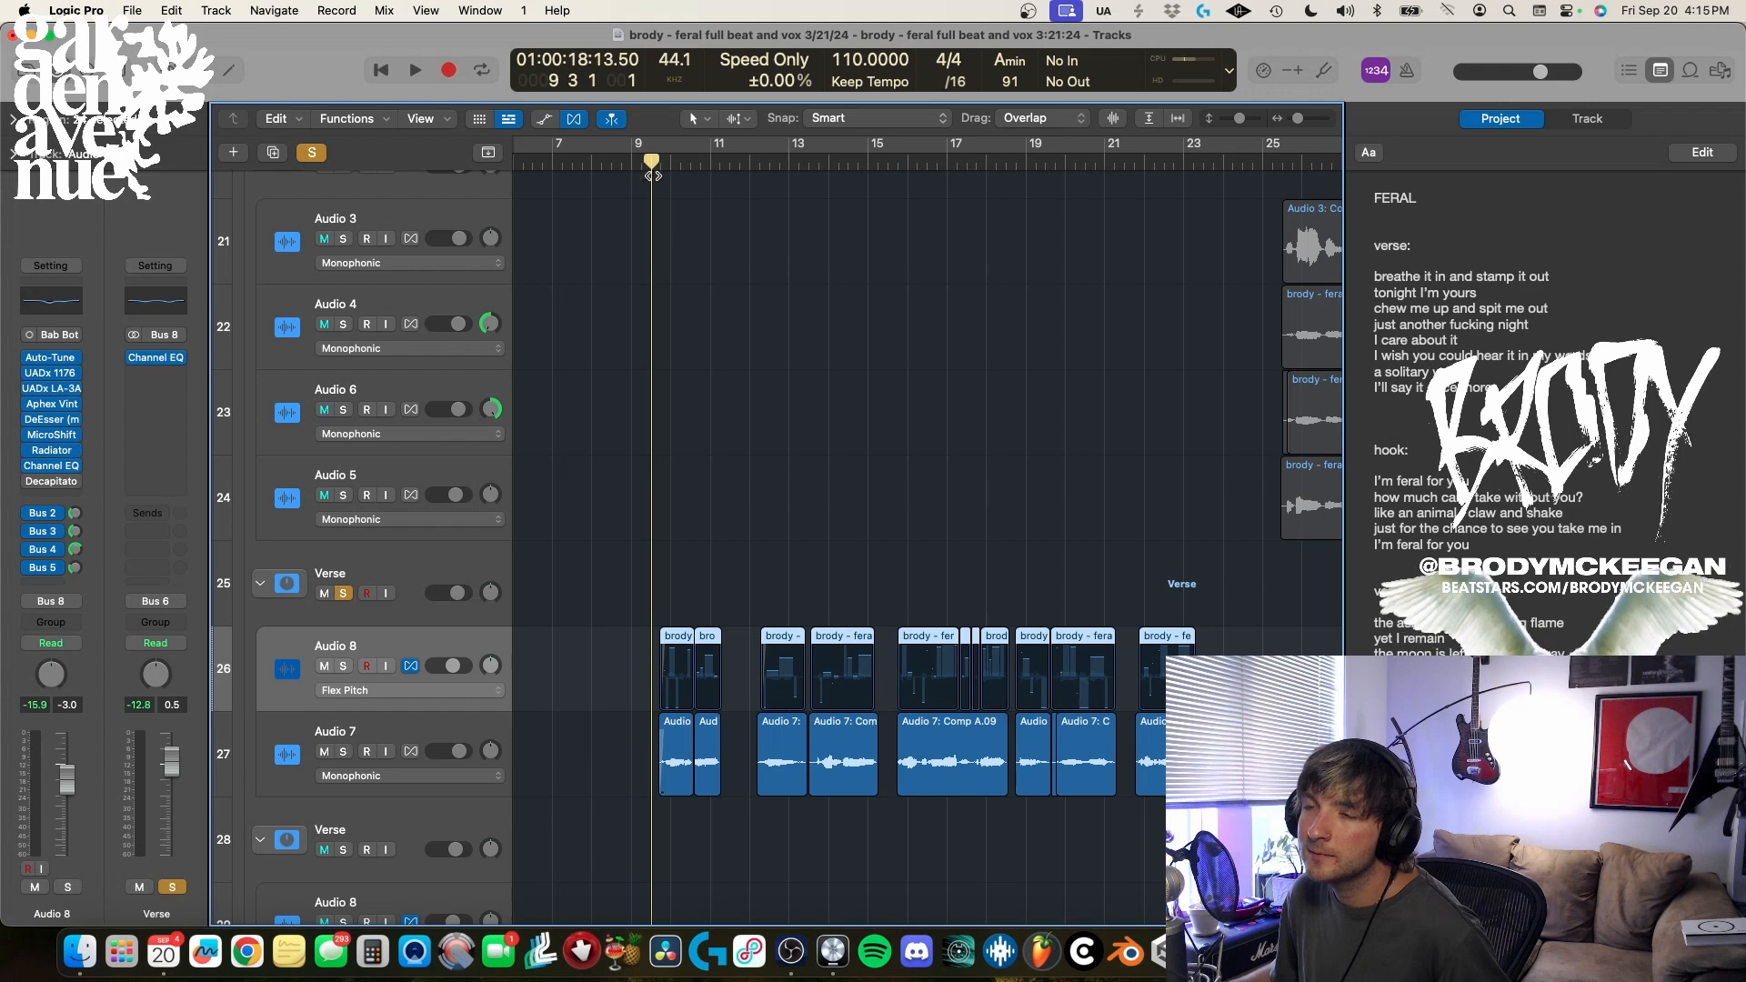
{"action": "key", "text": "space"}
{"action": "key", "text": "super+Down"}
{"action": "key", "text": "super+Down"}
{"action": "key", "text": "super+Down"}
{"action": "key", "text": "super+Right"}
{"action": "key", "text": "super+Right"}
{"action": "key", "text": "super+Right"}
{"action": "scroll", "coordinate": [718, 813], "scroll_direction": "down", "scroll_amount": 2}
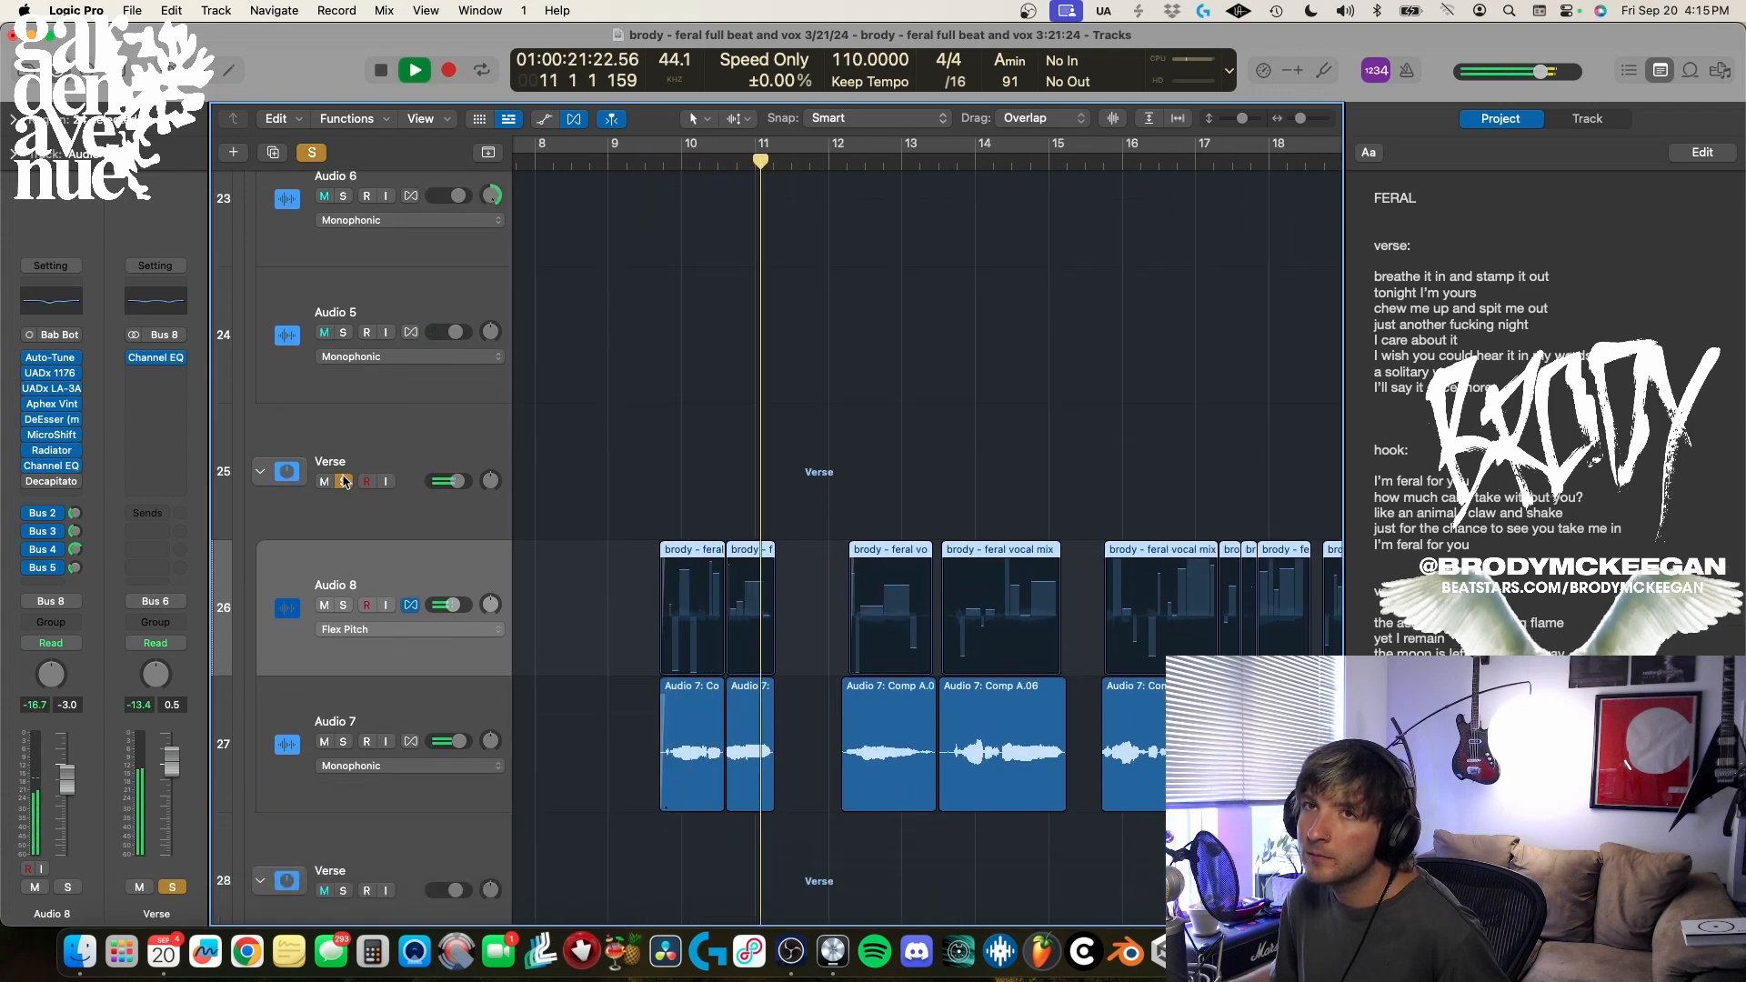
{"action": "key", "text": "space"}
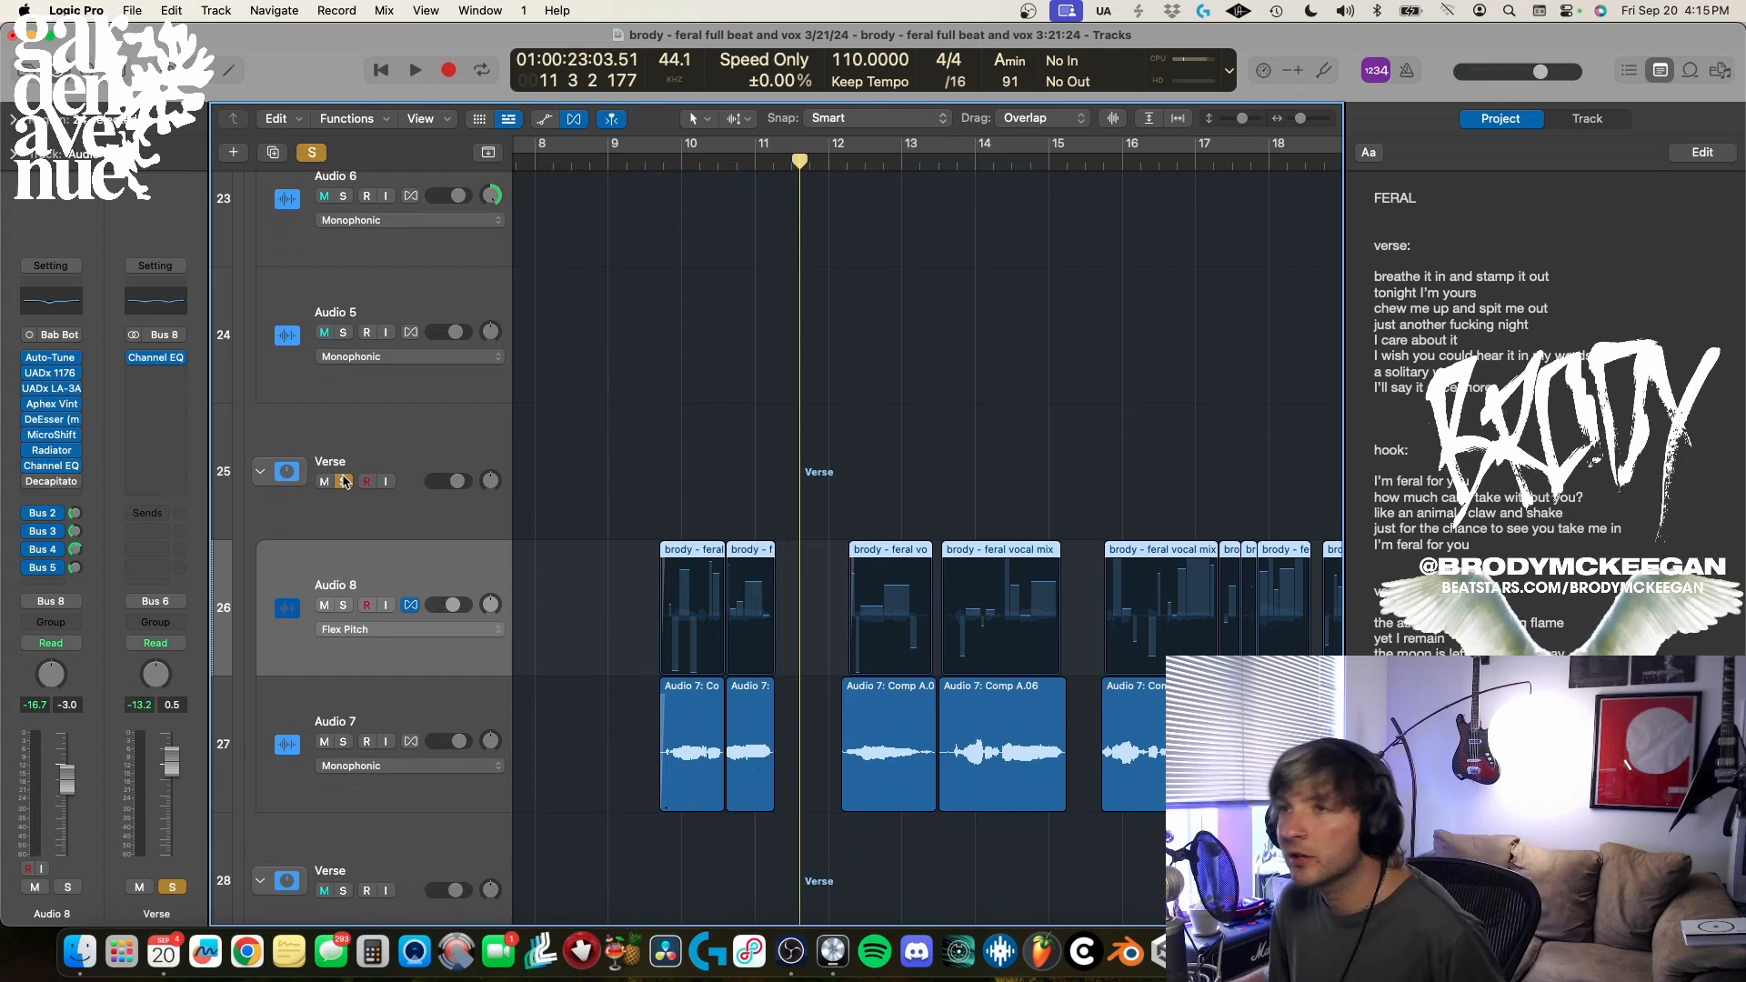
- Clear the solo on the Verse stack and select its Audio 7 track
{"action": "left_click", "coordinate": [344, 481]}
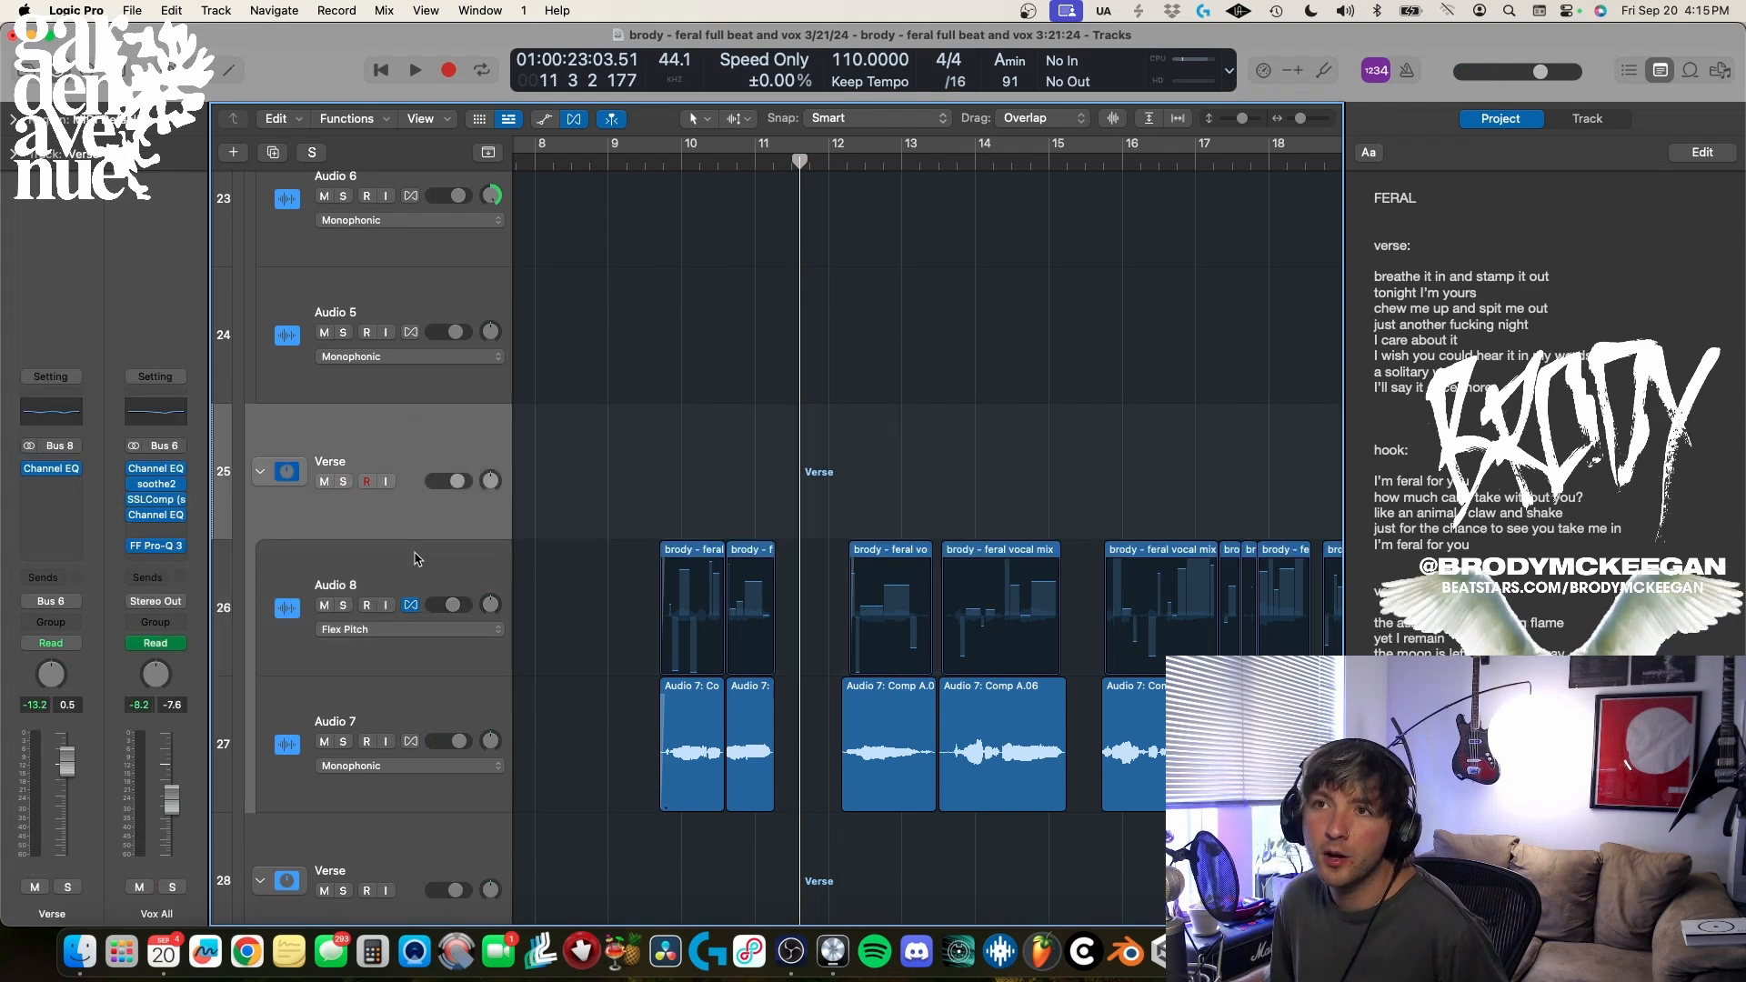
{"action": "left_click", "coordinate": [411, 684]}
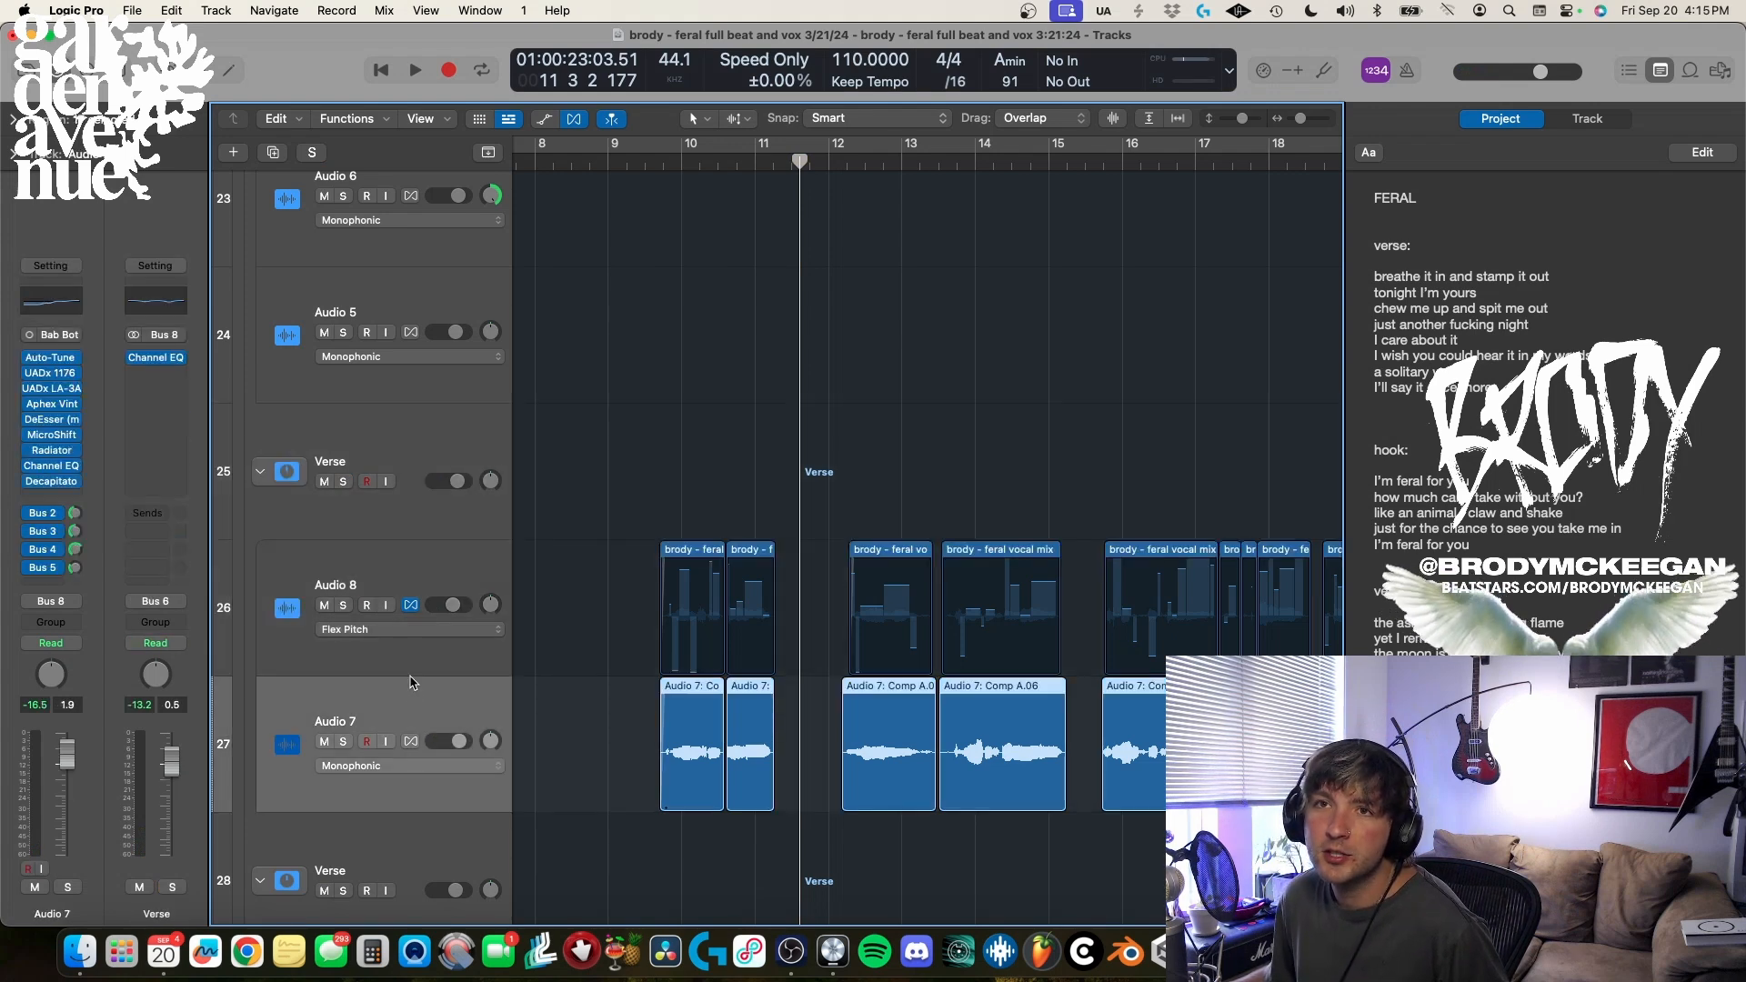
- Show the UADx 1176, UADx LA-3A and Radiator plug-ins on the upper Verse stack's Audio 8 track, and close their windows
{"action": "left_click", "coordinate": [407, 565]}
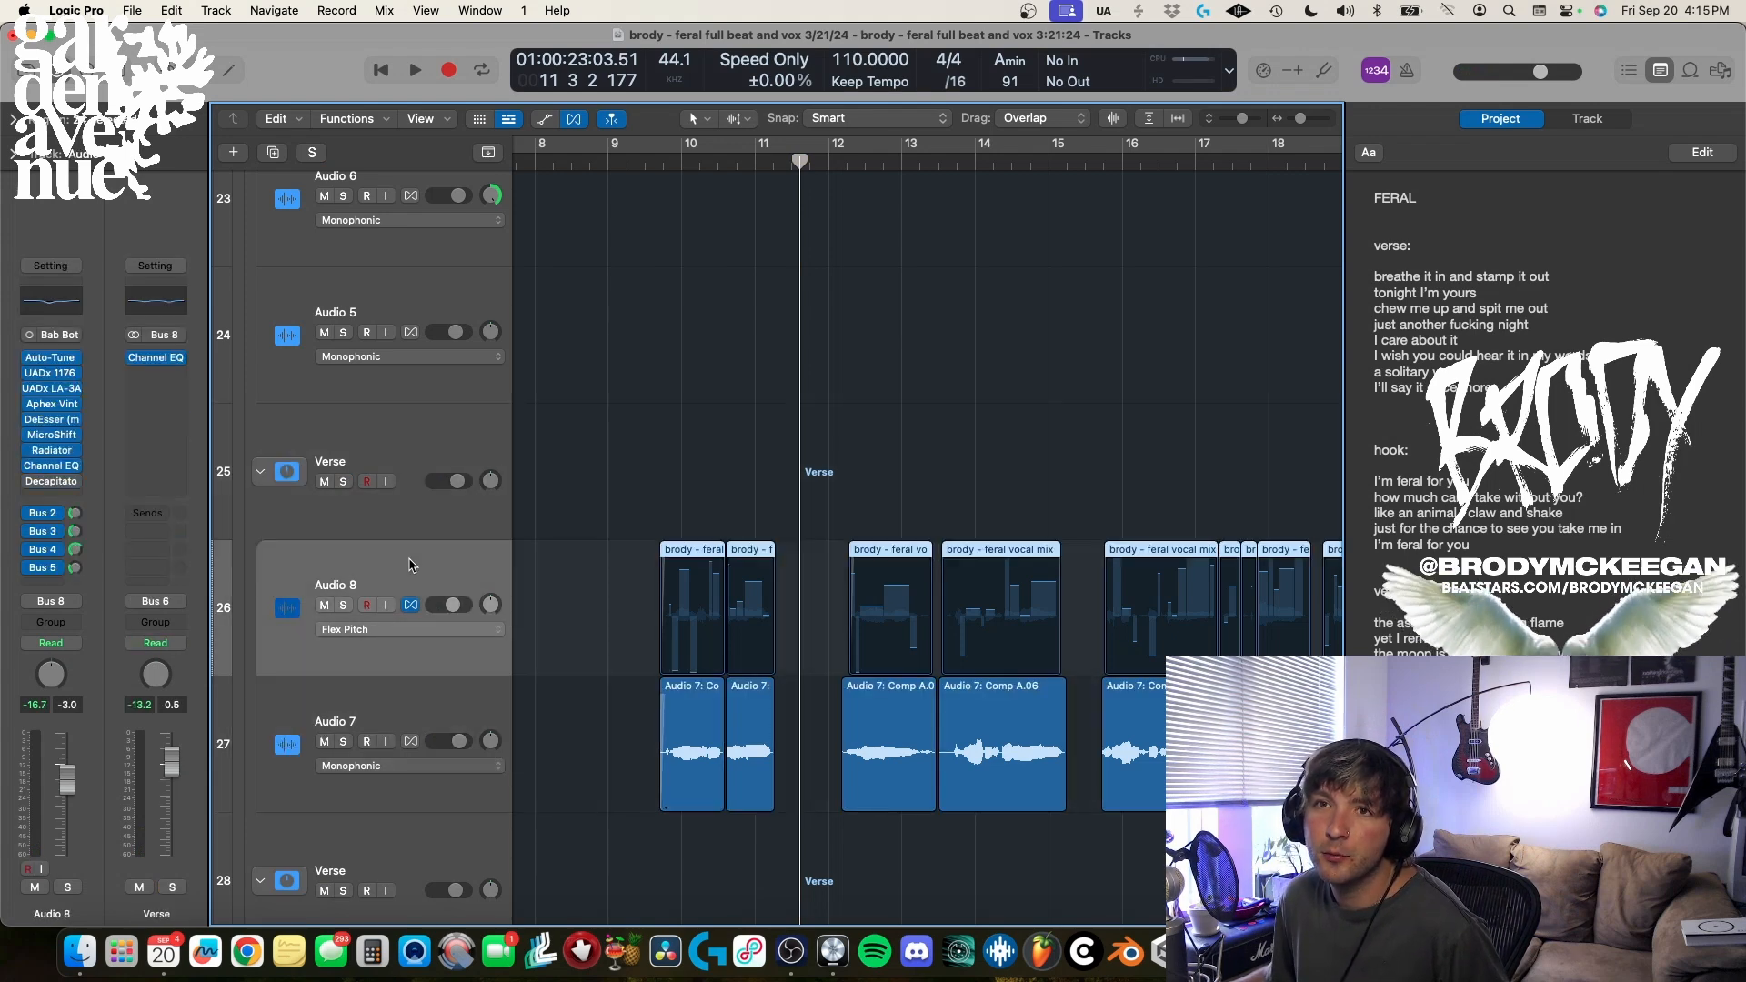
{"action": "left_click", "coordinate": [52, 372]}
{"action": "left_click", "coordinate": [52, 388]}
{"action": "left_click_drag", "start_coordinate": [557, 274], "coordinate": [725, 571]}
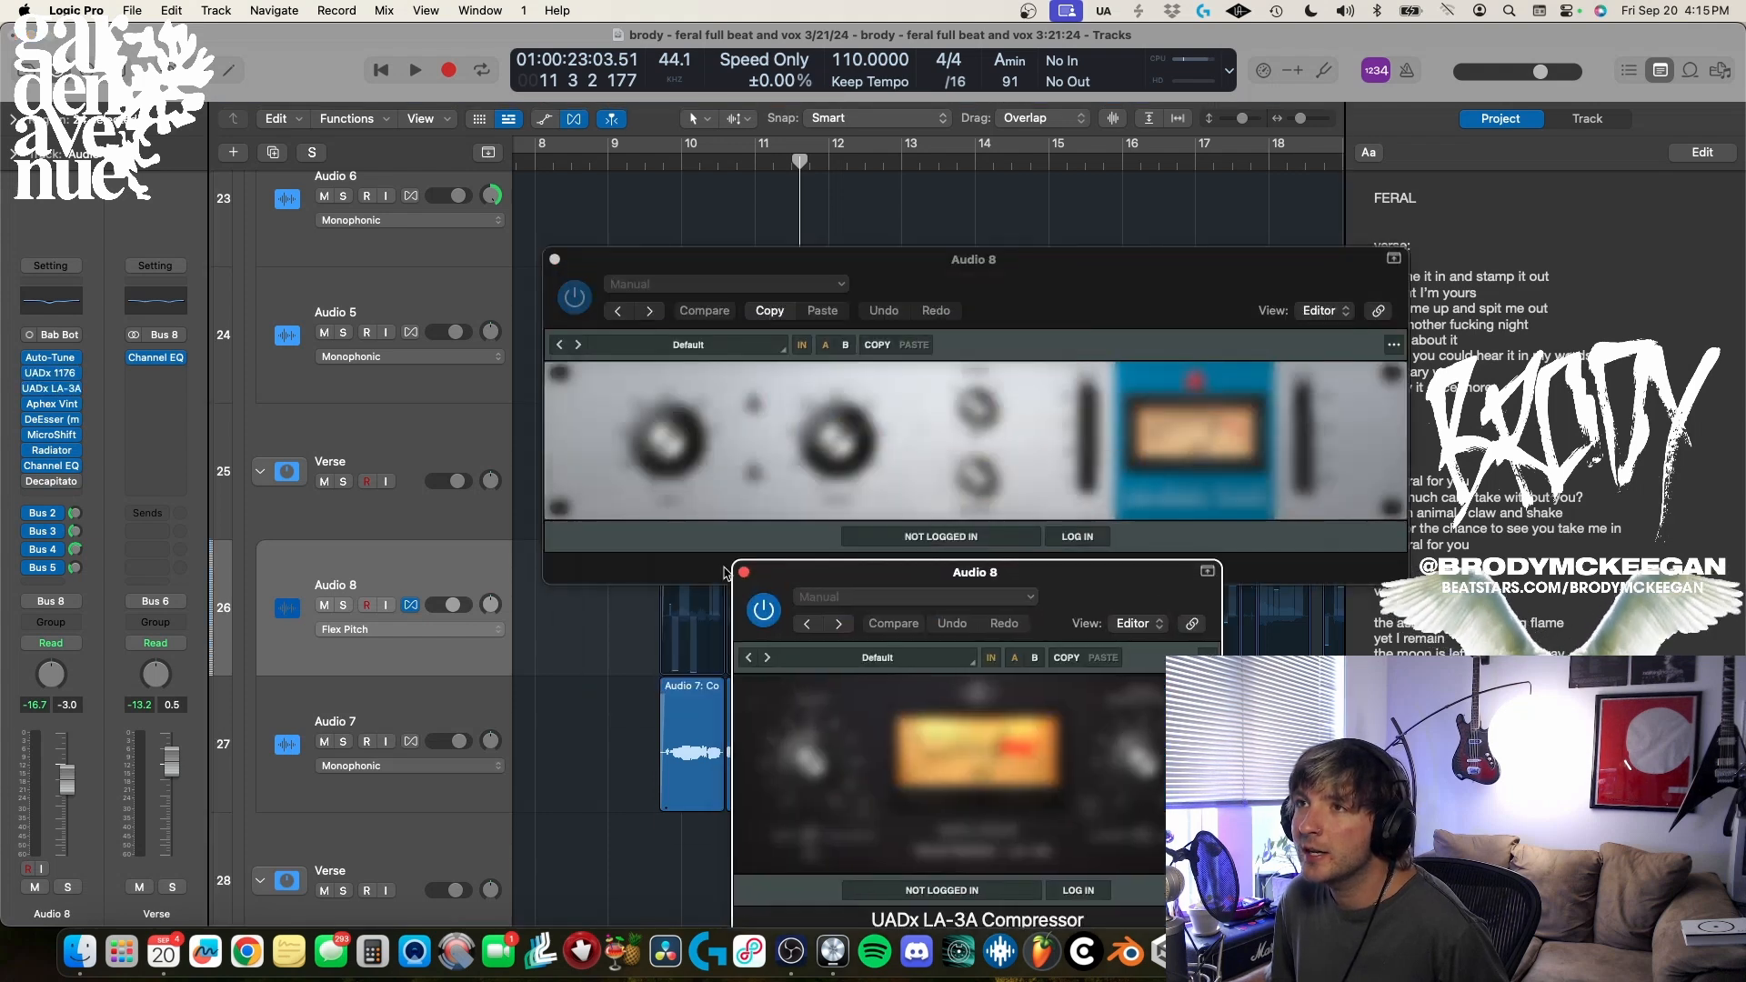
{"action": "left_click", "coordinate": [743, 572]}
{"action": "left_click", "coordinate": [553, 259]}
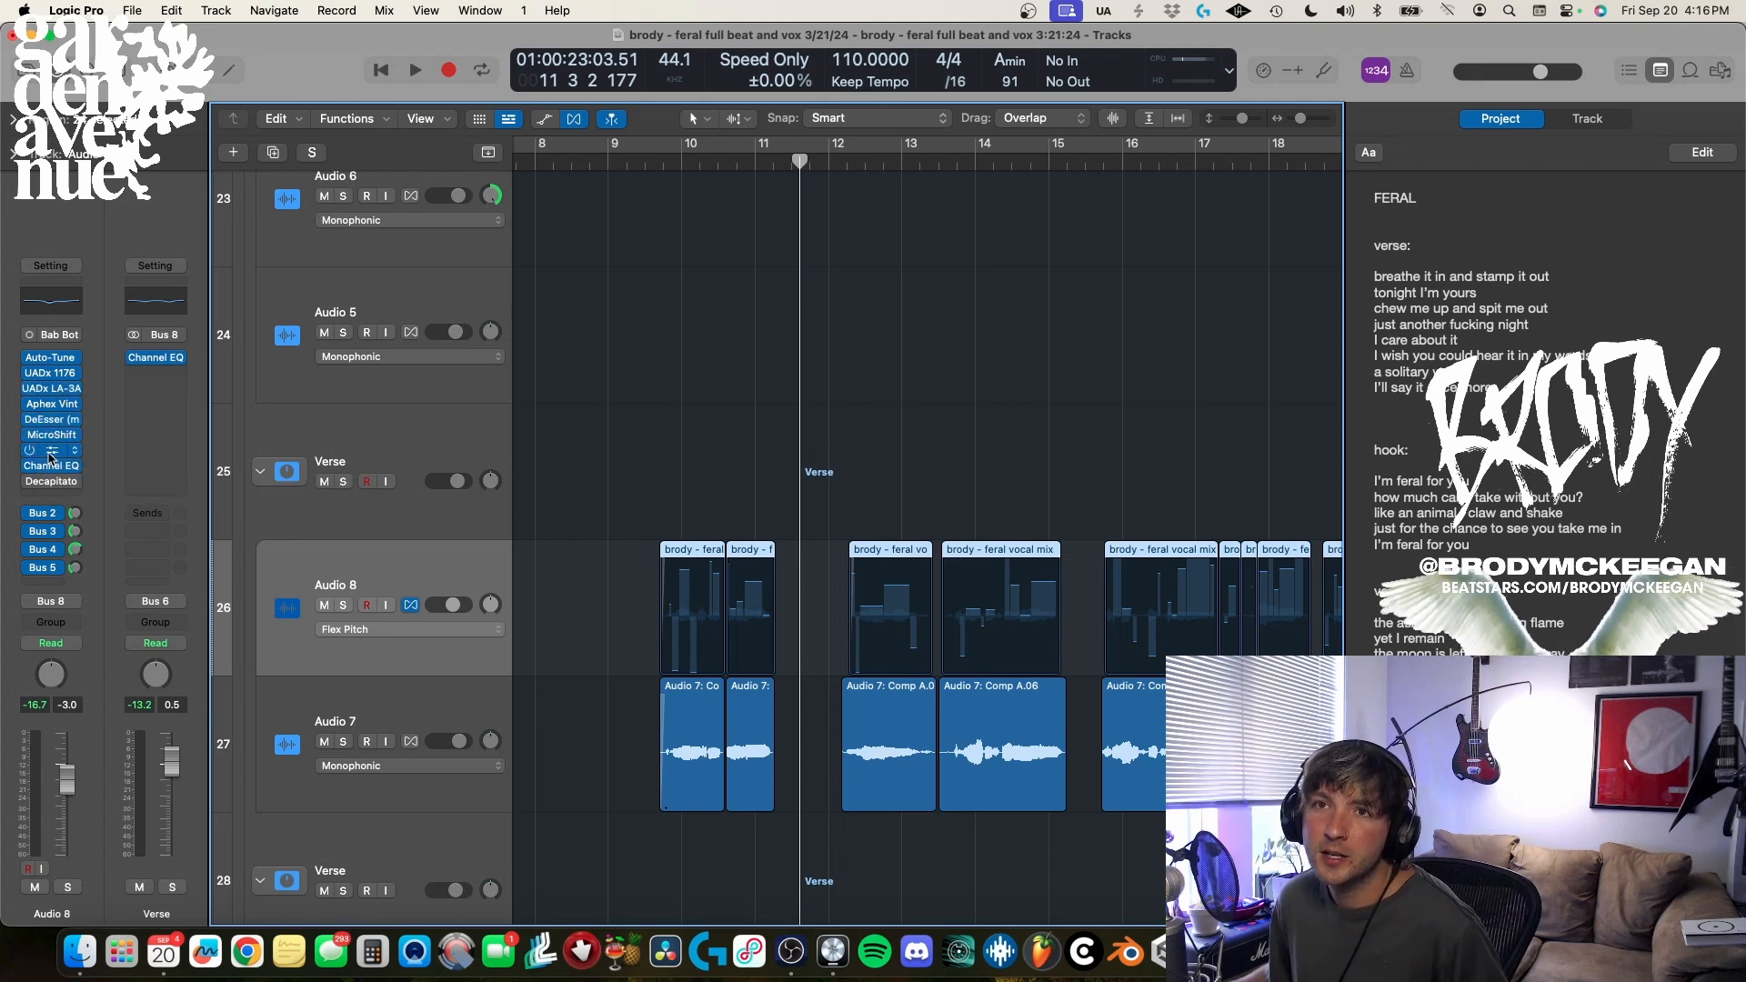
{"action": "left_click", "coordinate": [50, 454]}
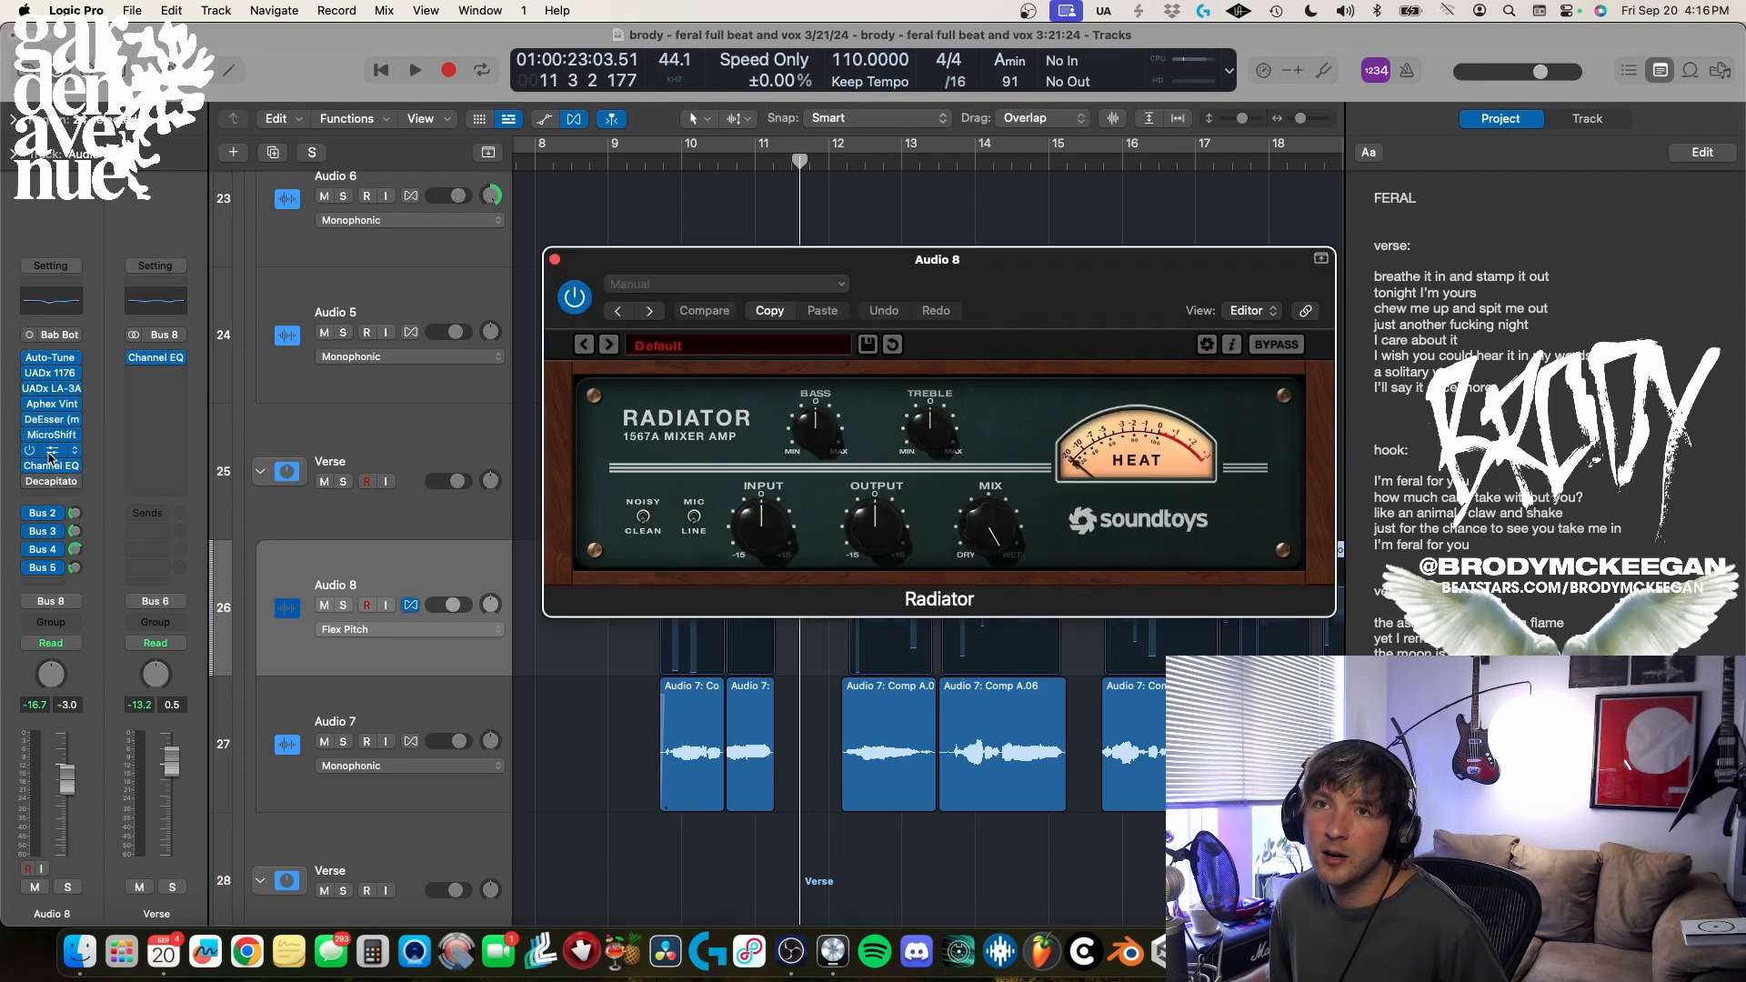
{"action": "left_click", "coordinate": [555, 260]}
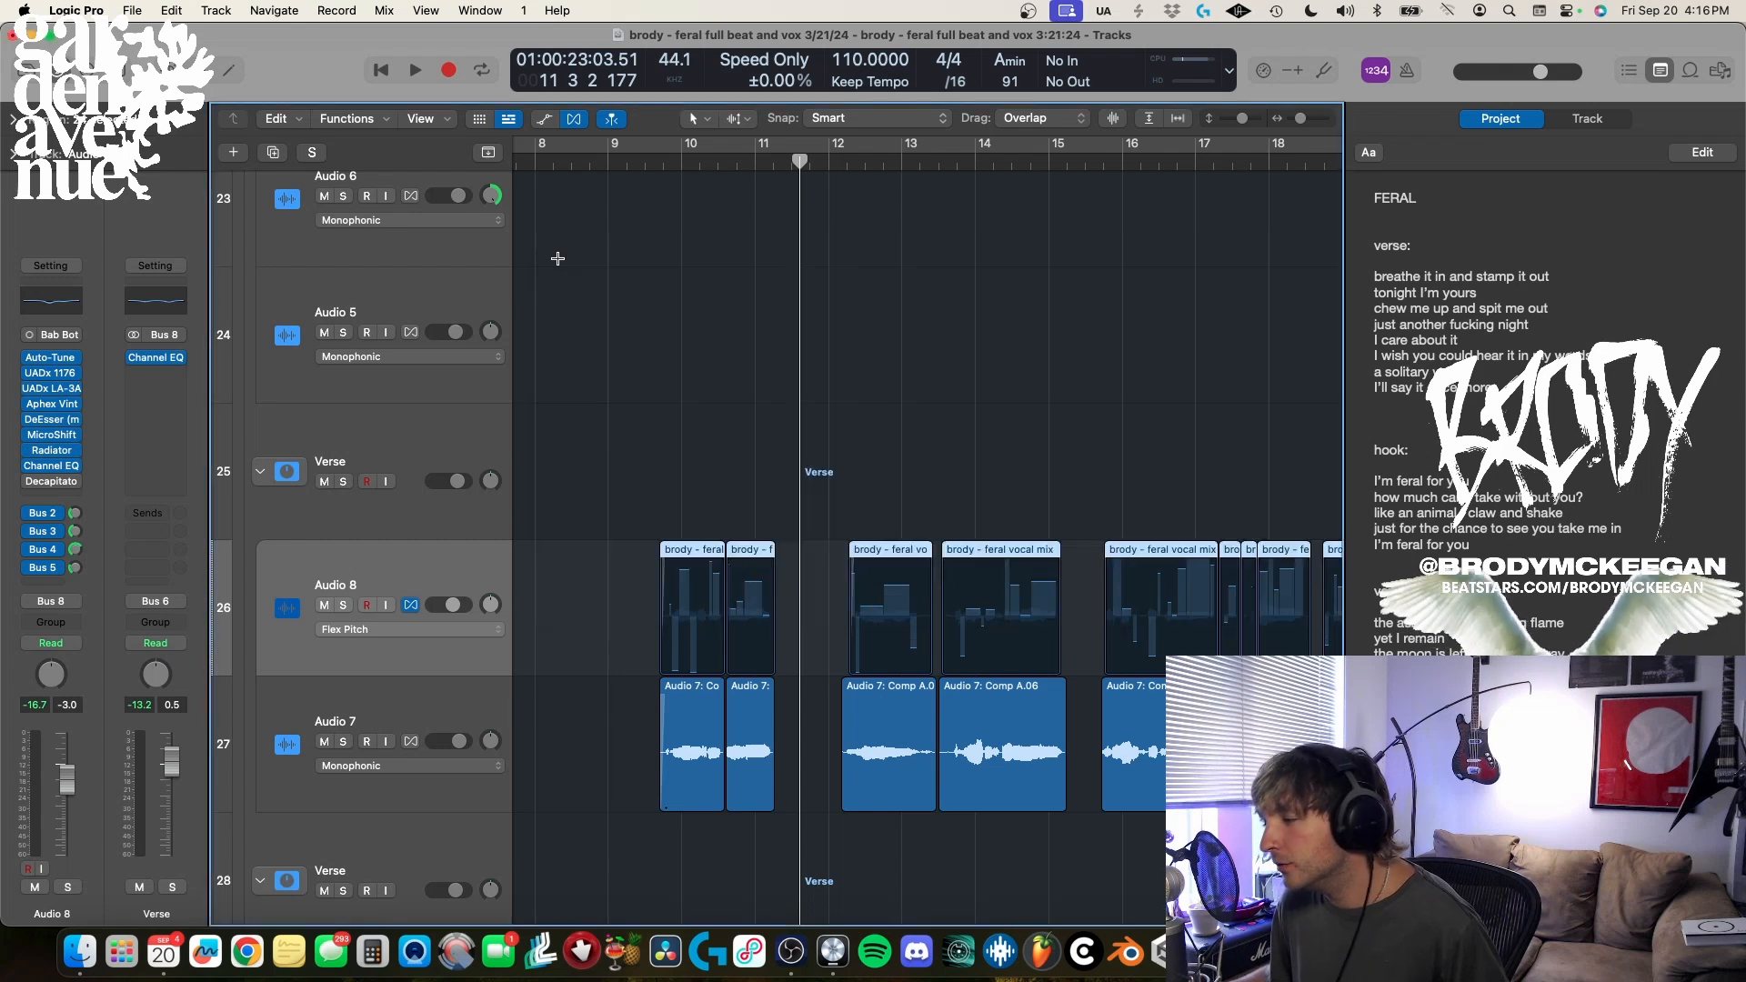
- Play the full mix from bar 9 with the Vox All stack in view, and stop playback in bar 11
{"action": "left_click", "coordinate": [666, 161]}
{"action": "key", "text": "space"}
{"action": "scroll", "coordinate": [482, 470], "scroll_direction": "down", "scroll_amount": 4}
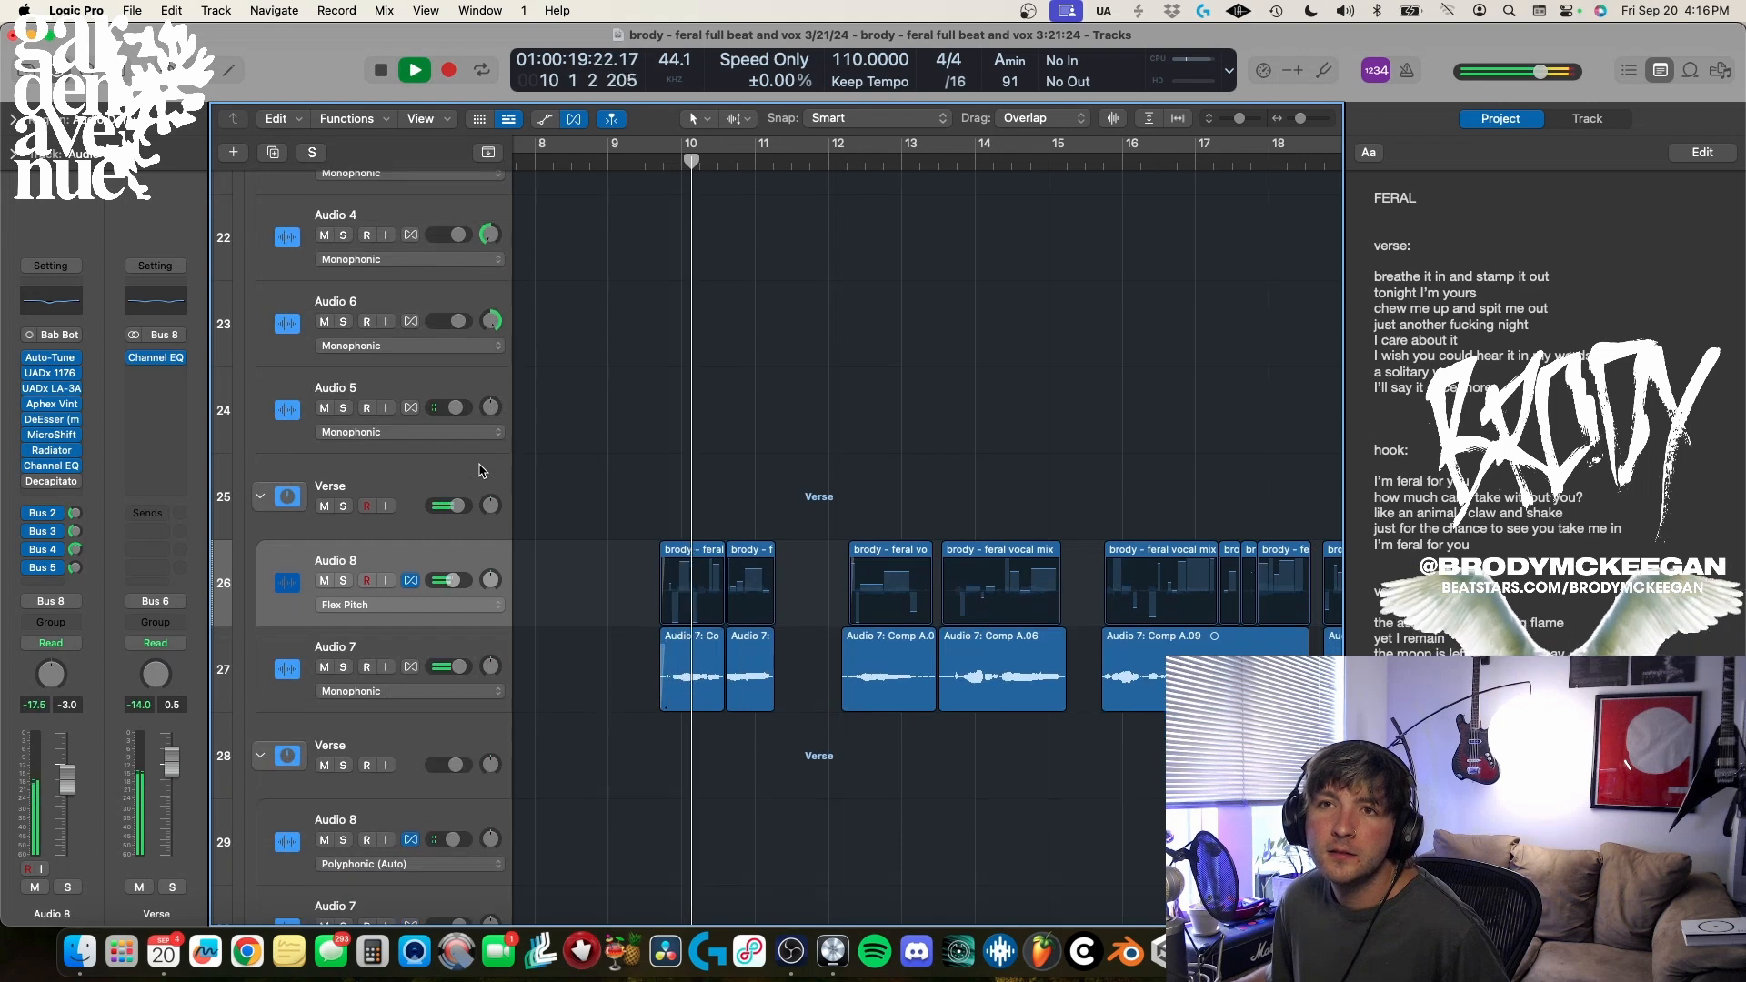
{"action": "scroll", "coordinate": [429, 297], "scroll_direction": "up", "scroll_amount": 6}
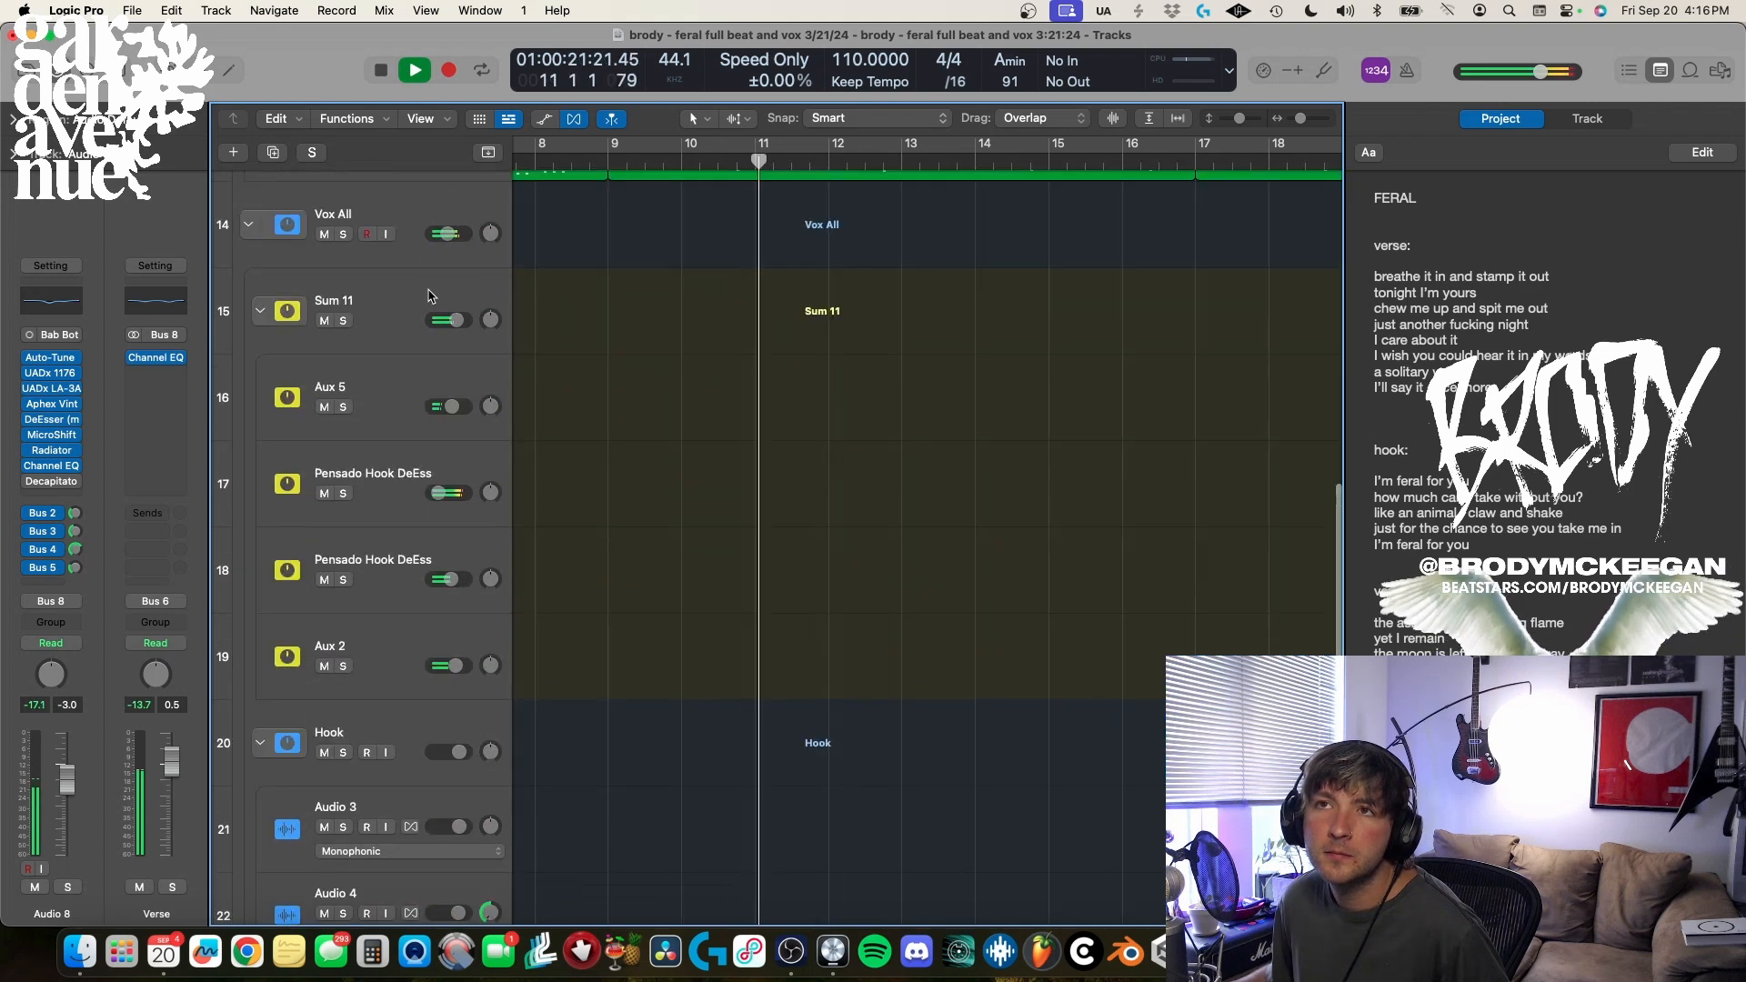
{"action": "key", "text": "space"}
- Show the channel strips of the Vox All stack and of the upper Verse stack
{"action": "left_click", "coordinate": [406, 216]}
{"action": "scroll", "coordinate": [736, 576], "scroll_direction": "down", "scroll_amount": 4}
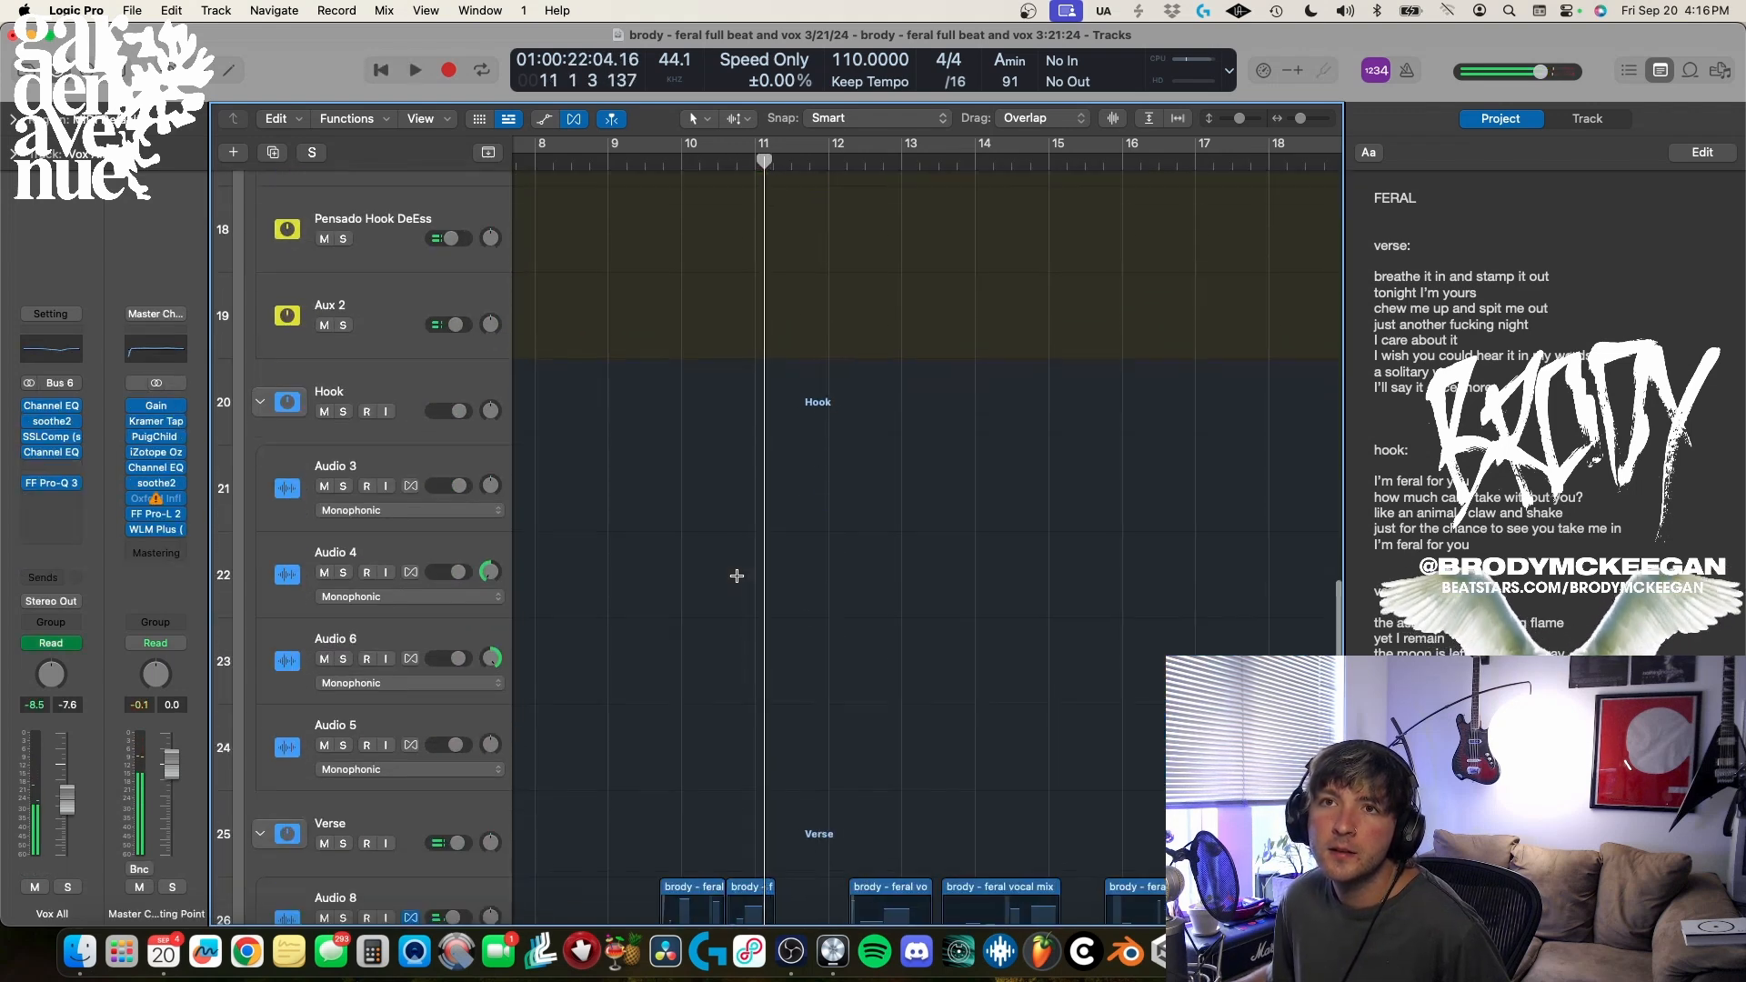
{"action": "scroll", "coordinate": [737, 575], "scroll_direction": "down", "scroll_amount": 3}
{"action": "left_click", "coordinate": [428, 627]}
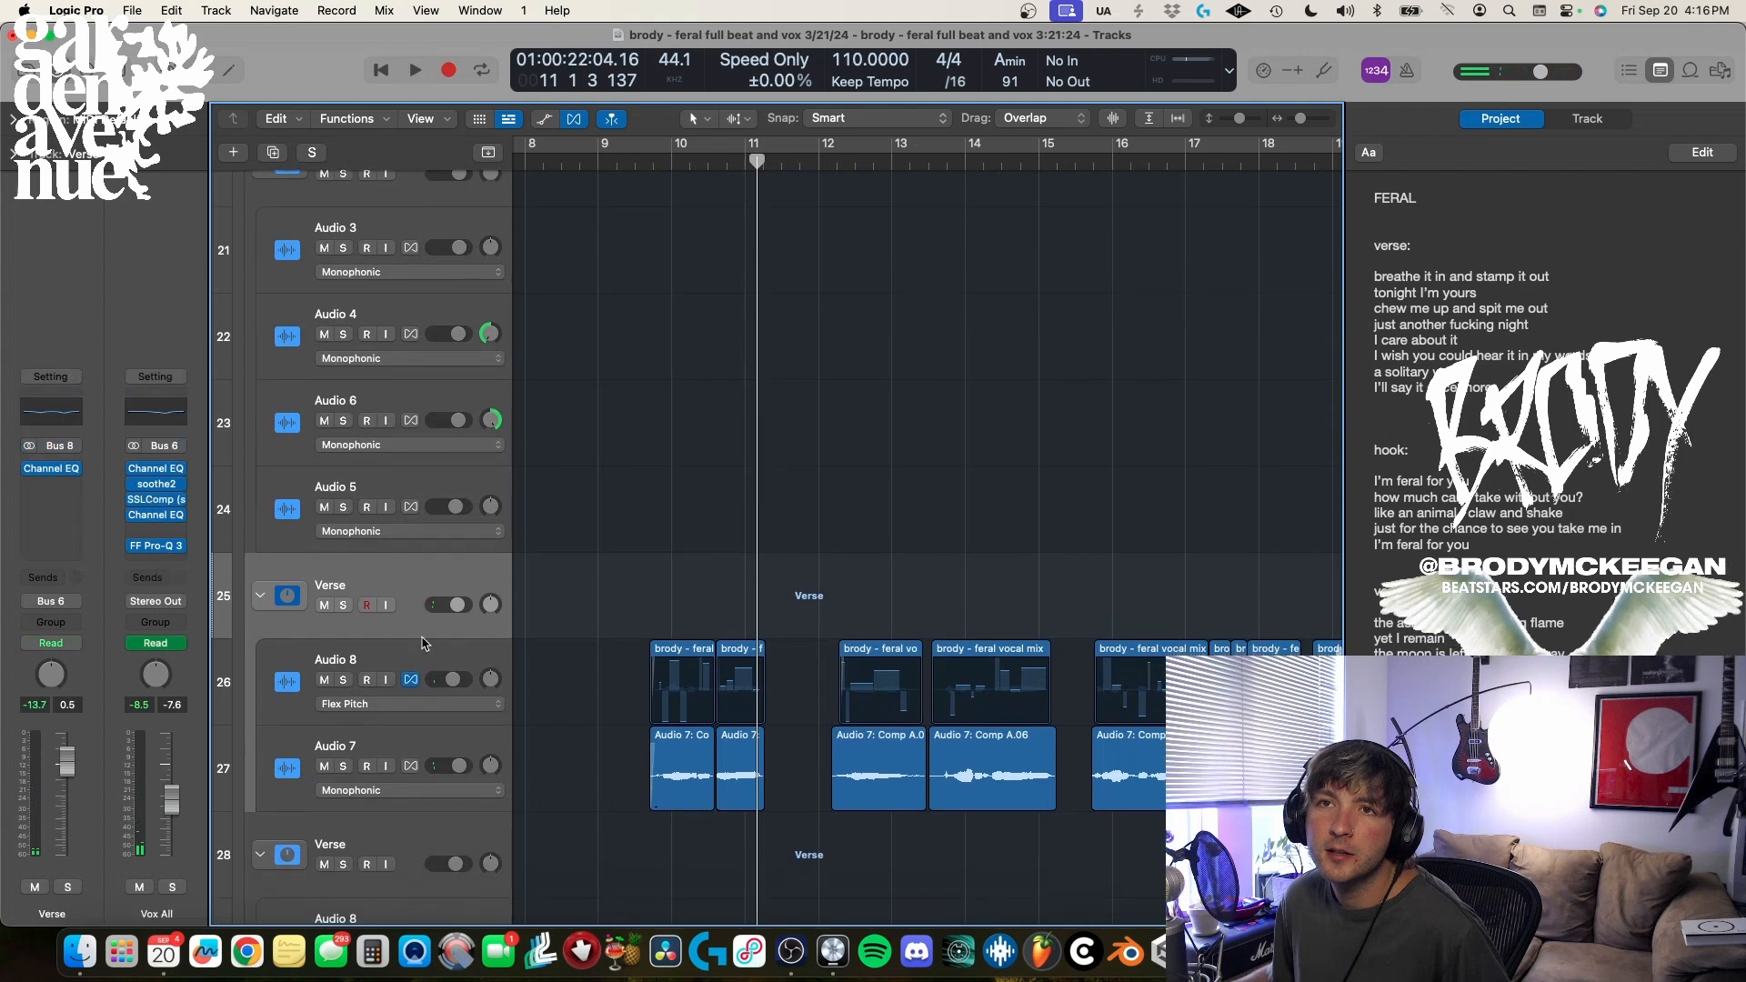
- Solo the upper Verse stack's Audio 7 track, place the playhead late in bar 9, and show the track's Decapitator plug-in
{"action": "left_click", "coordinate": [414, 748]}
{"action": "key", "text": "s"}
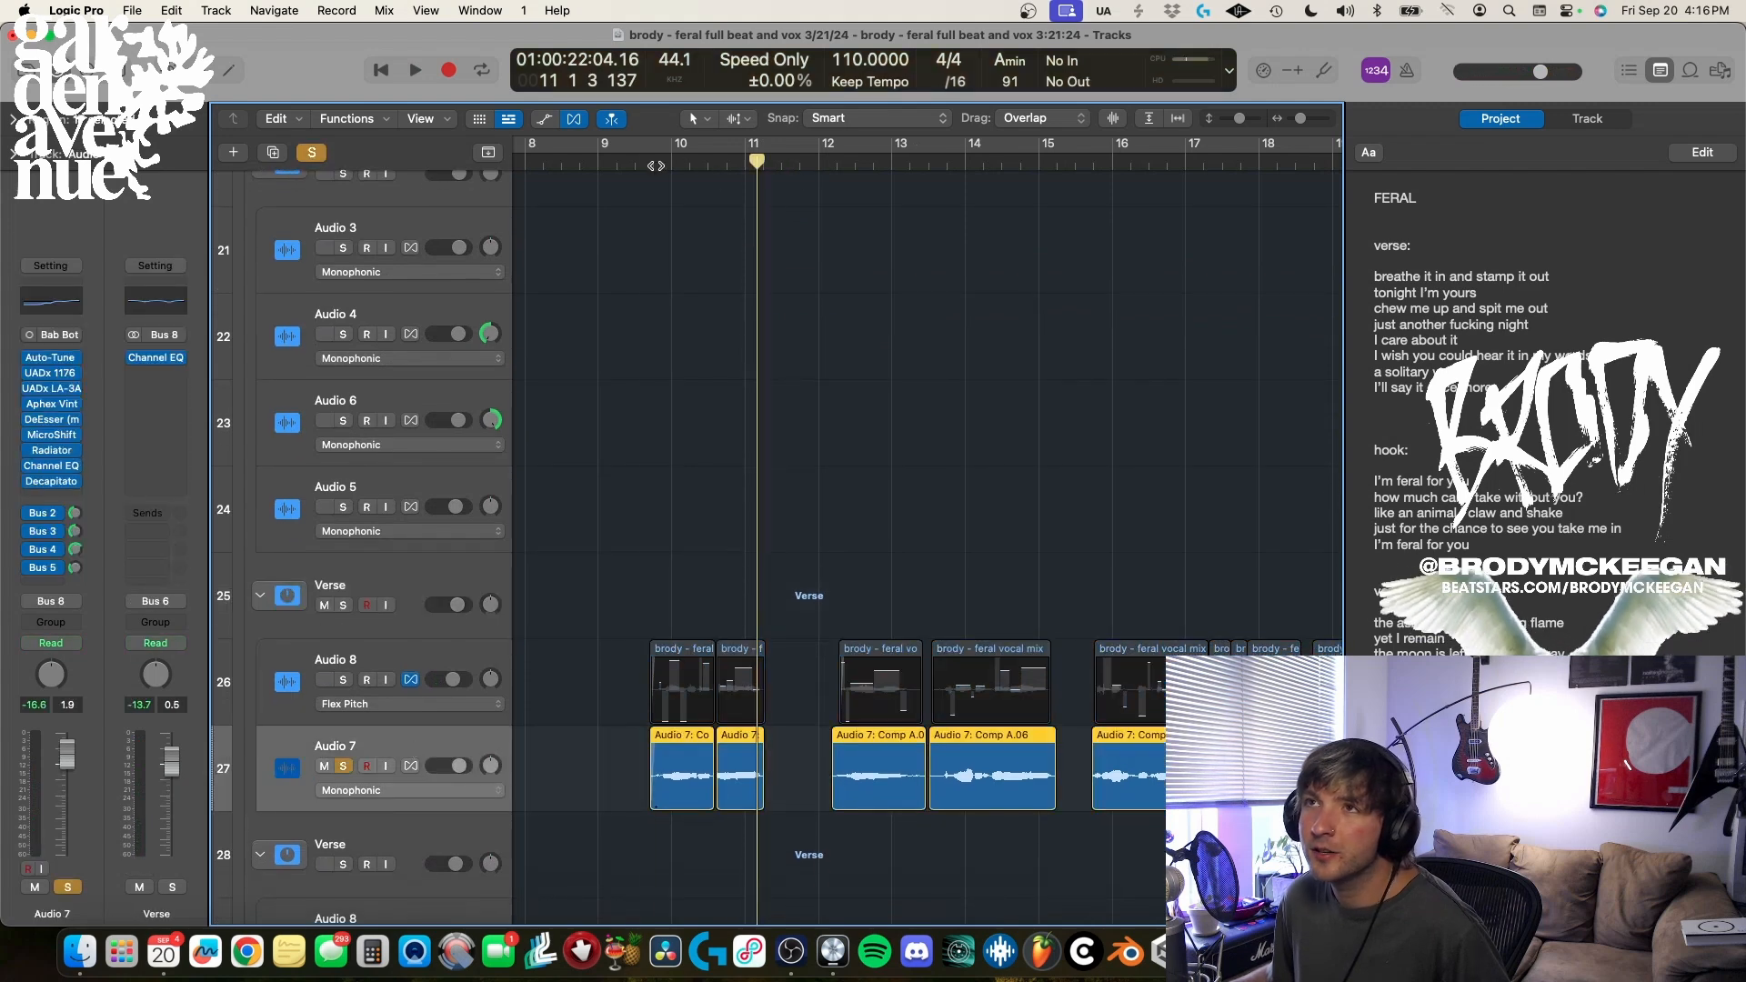
{"action": "left_click", "coordinate": [655, 165]}
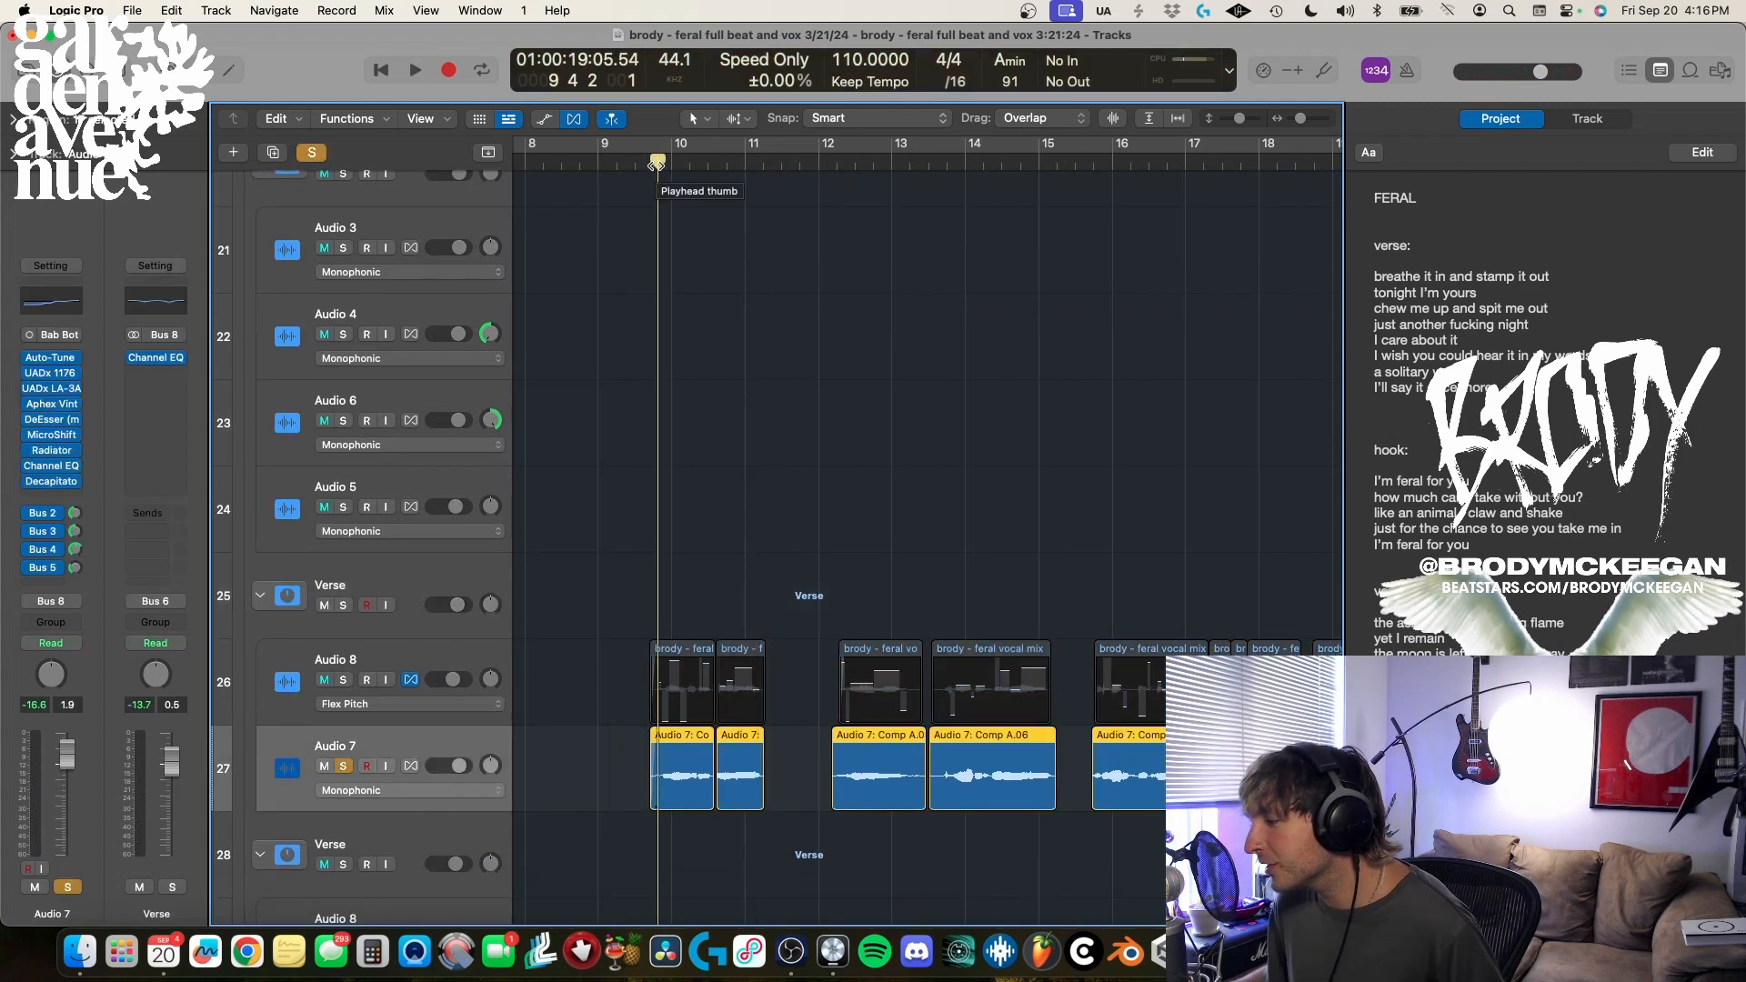
{"action": "left_click", "coordinate": [52, 481]}
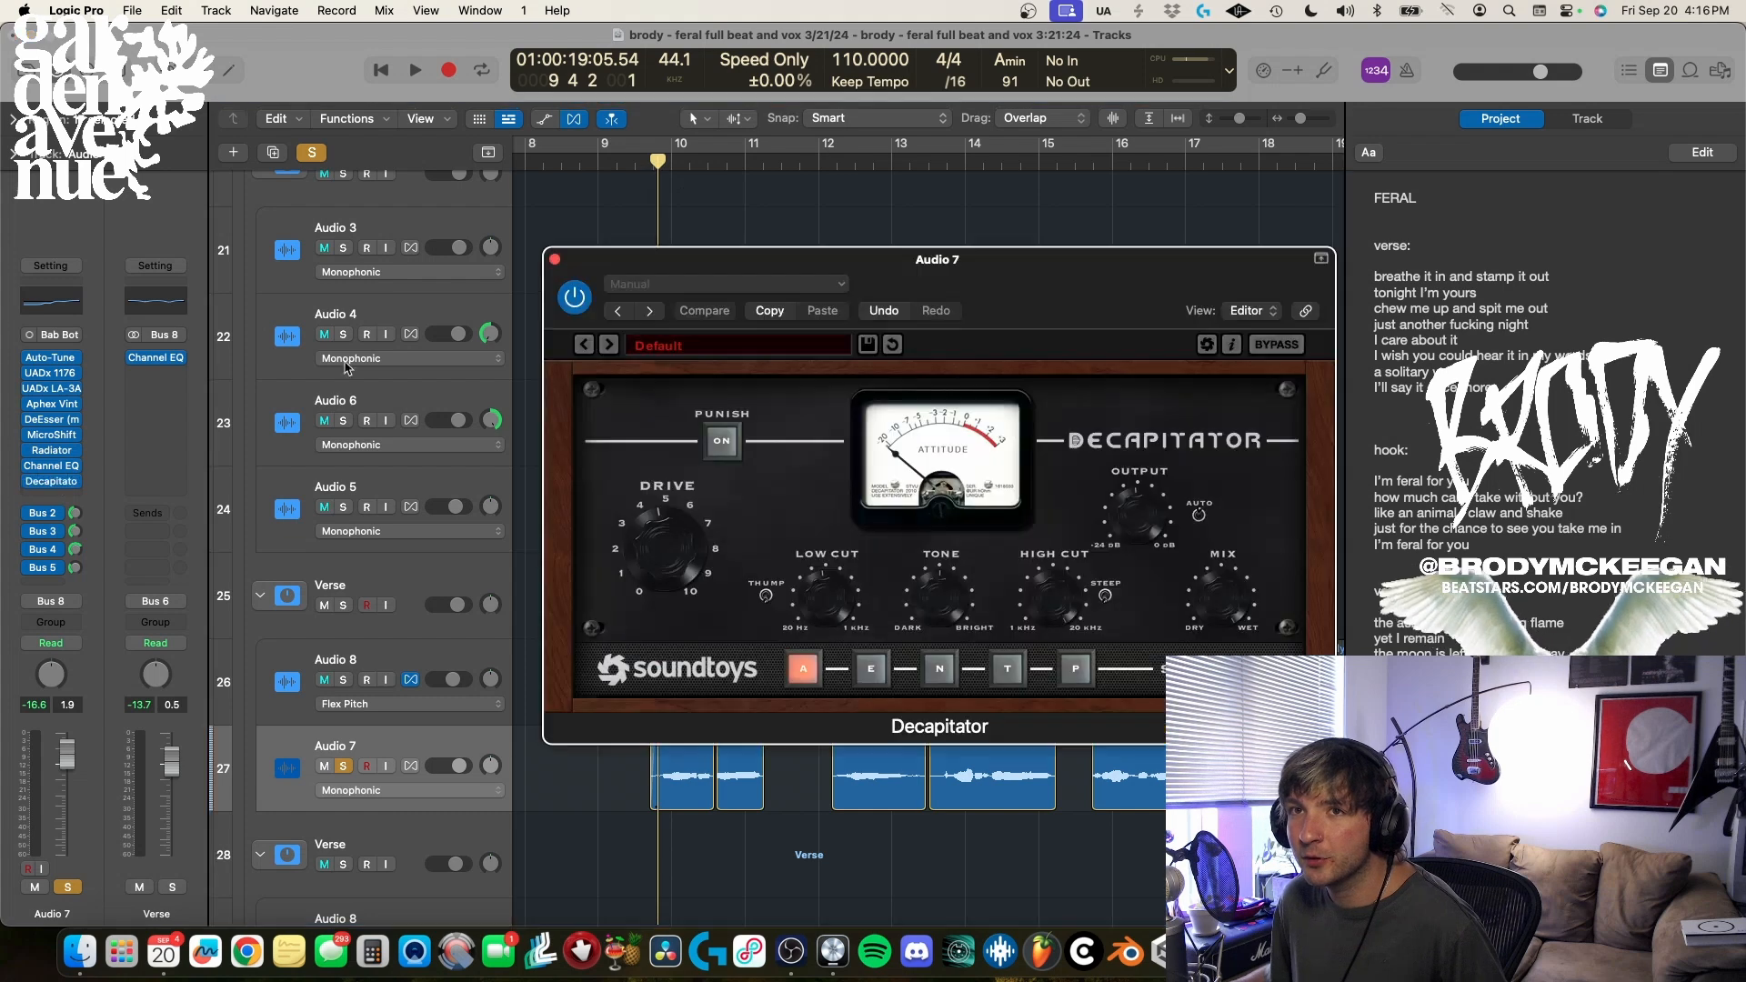
{"action": "left_click", "coordinate": [553, 259]}
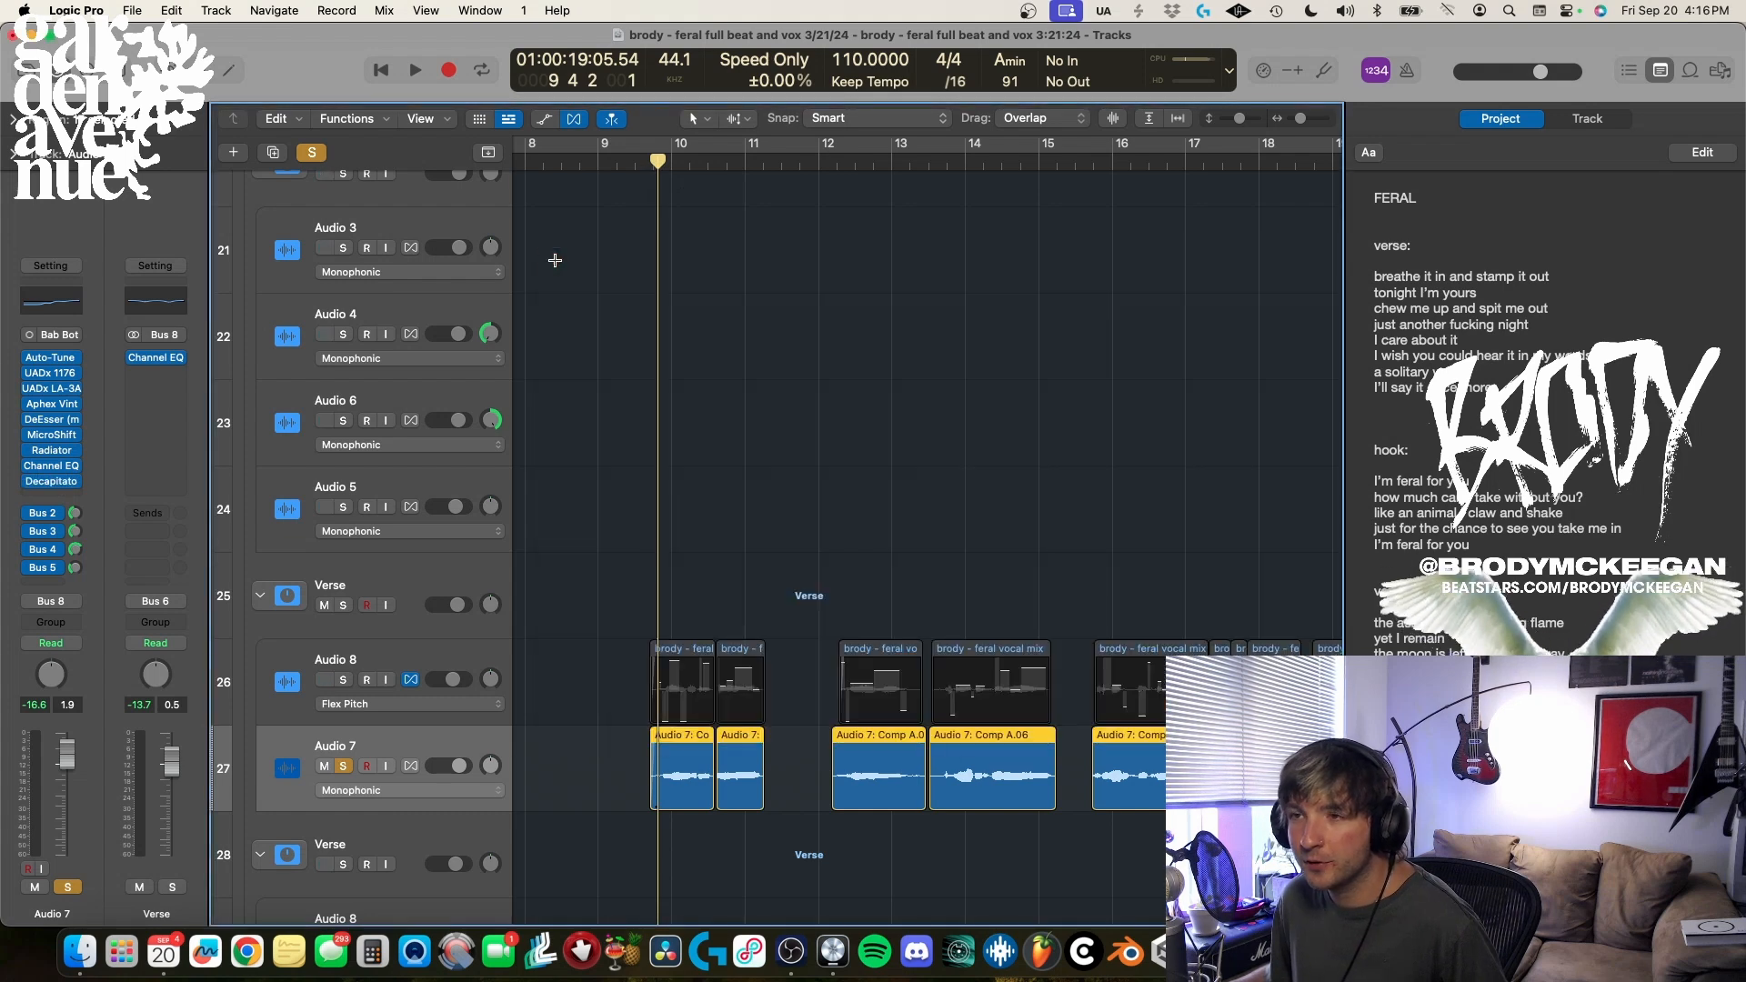
- Play the soloed Audio 7 vocal until bar 10, stop, and clear its solo
{"action": "key", "text": "space"}
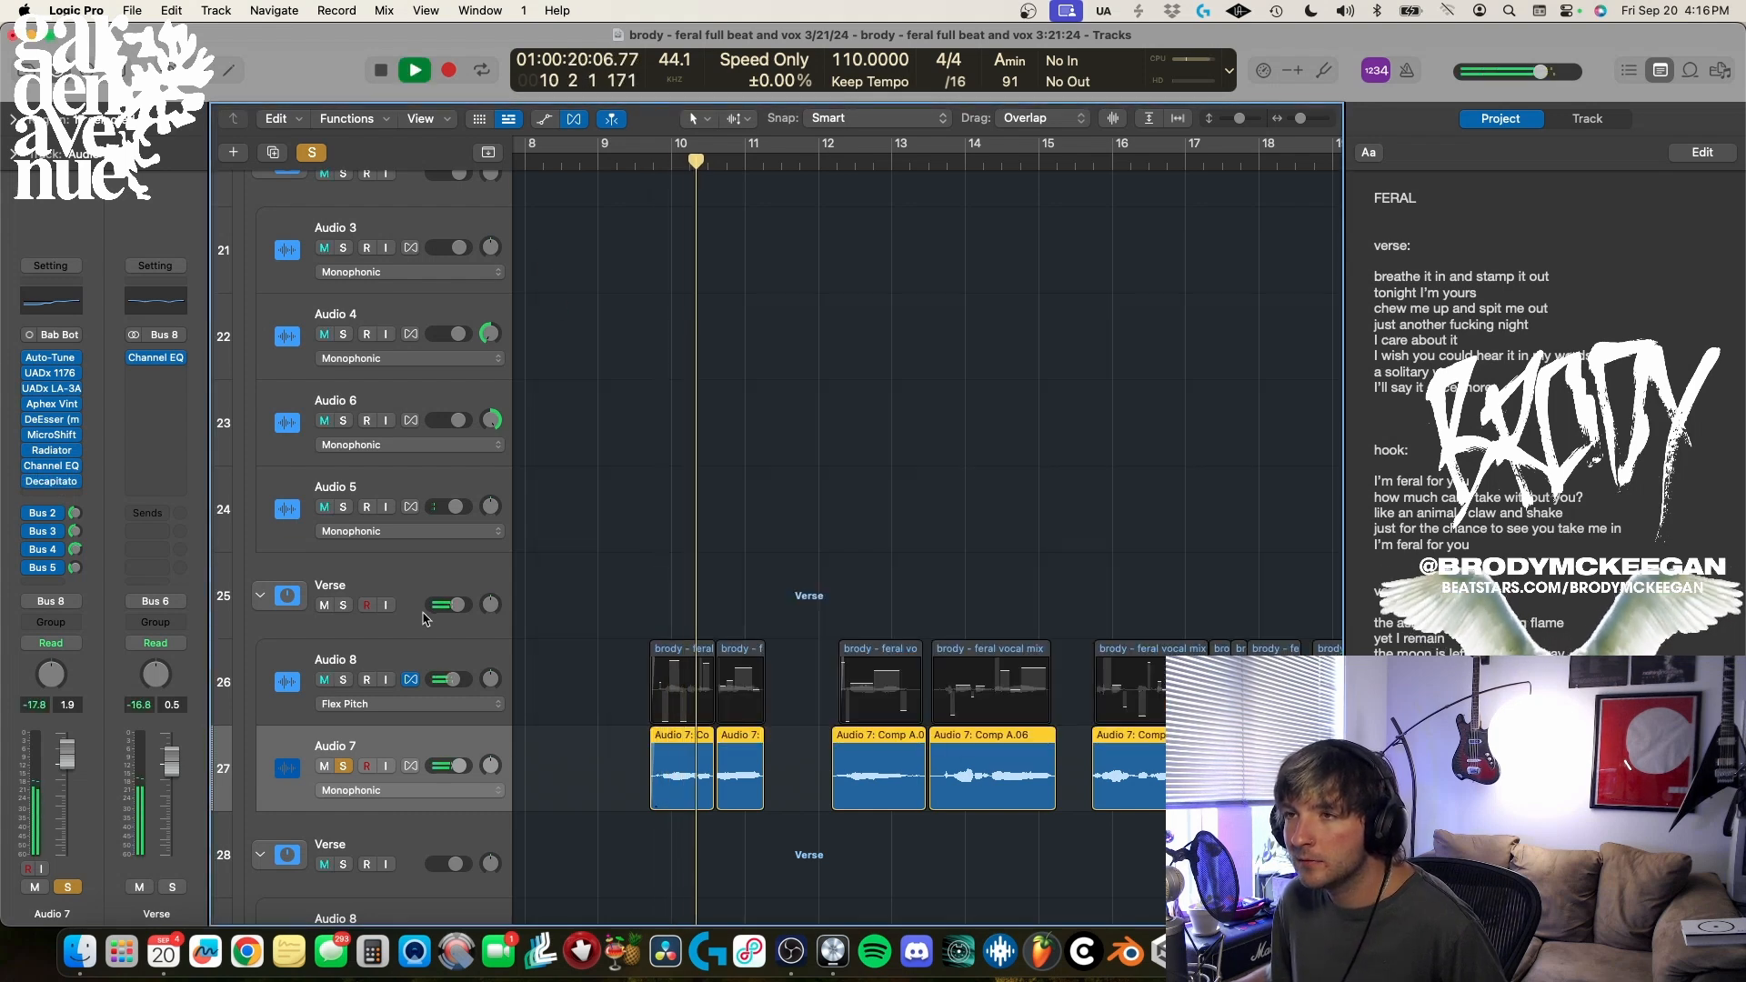
{"action": "key", "text": "space"}
{"action": "left_click", "coordinate": [344, 767]}
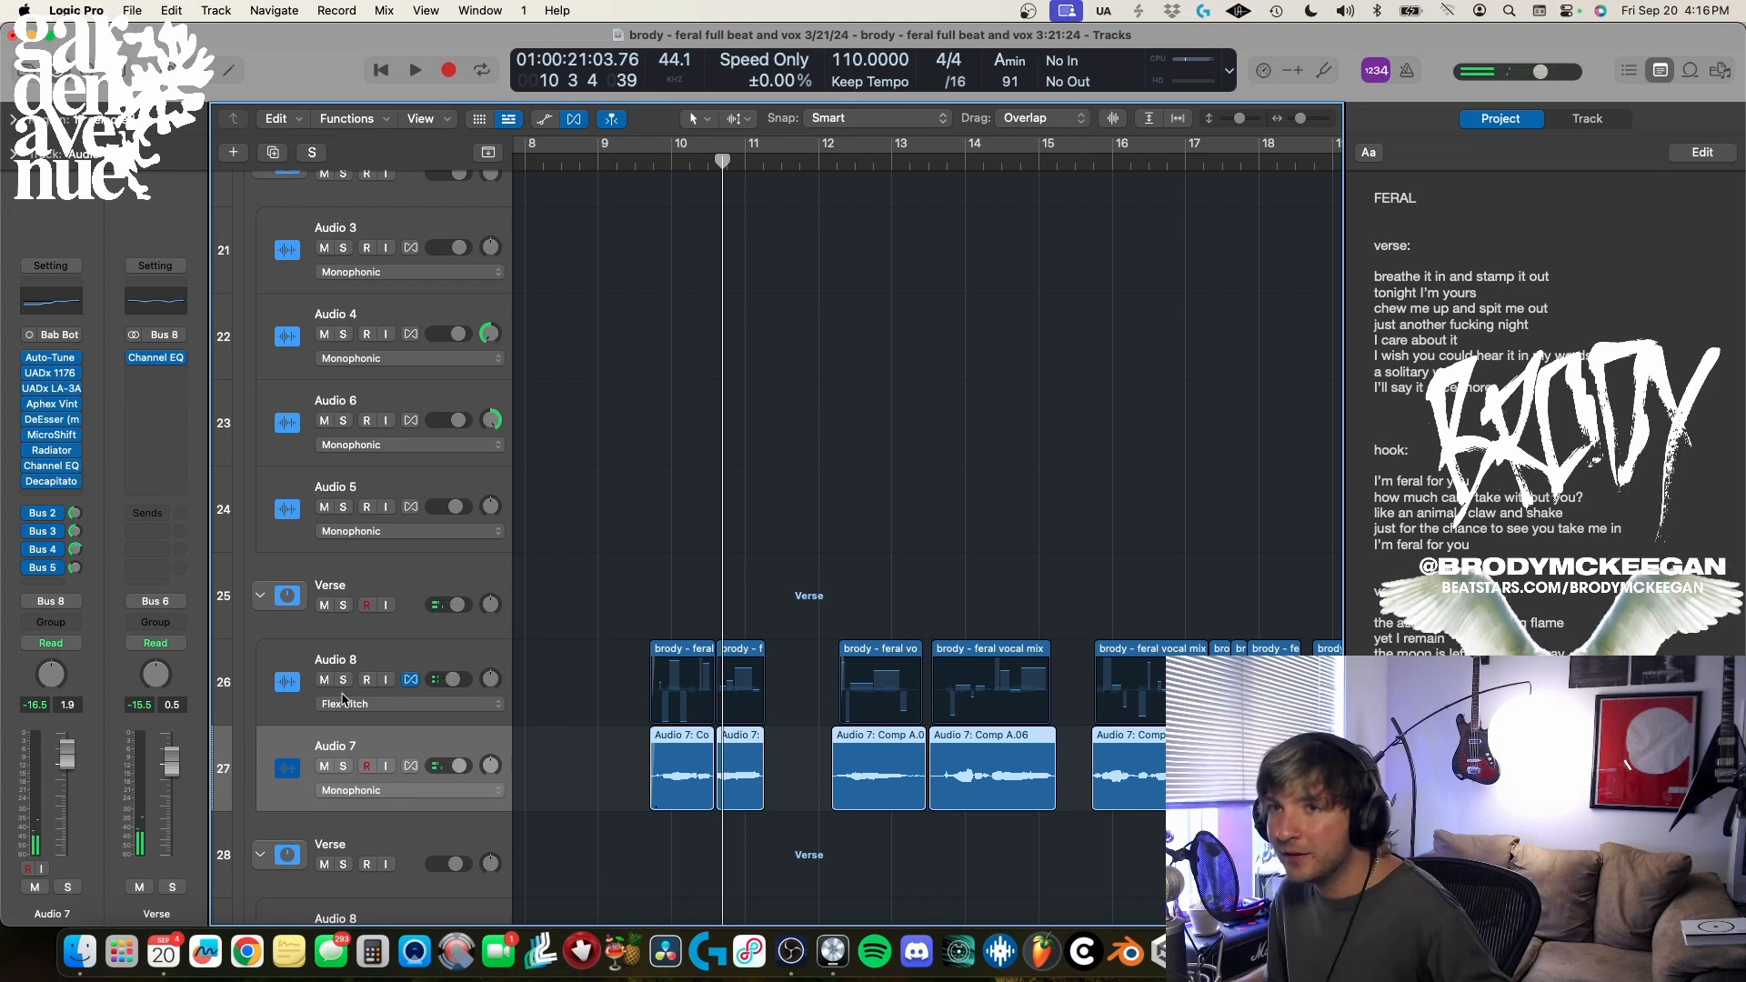
- Solo the upper Verse stack's Audio 8 track, play it from late in bar 9 until bar 11, and clear its solo
{"action": "left_click", "coordinate": [343, 679]}
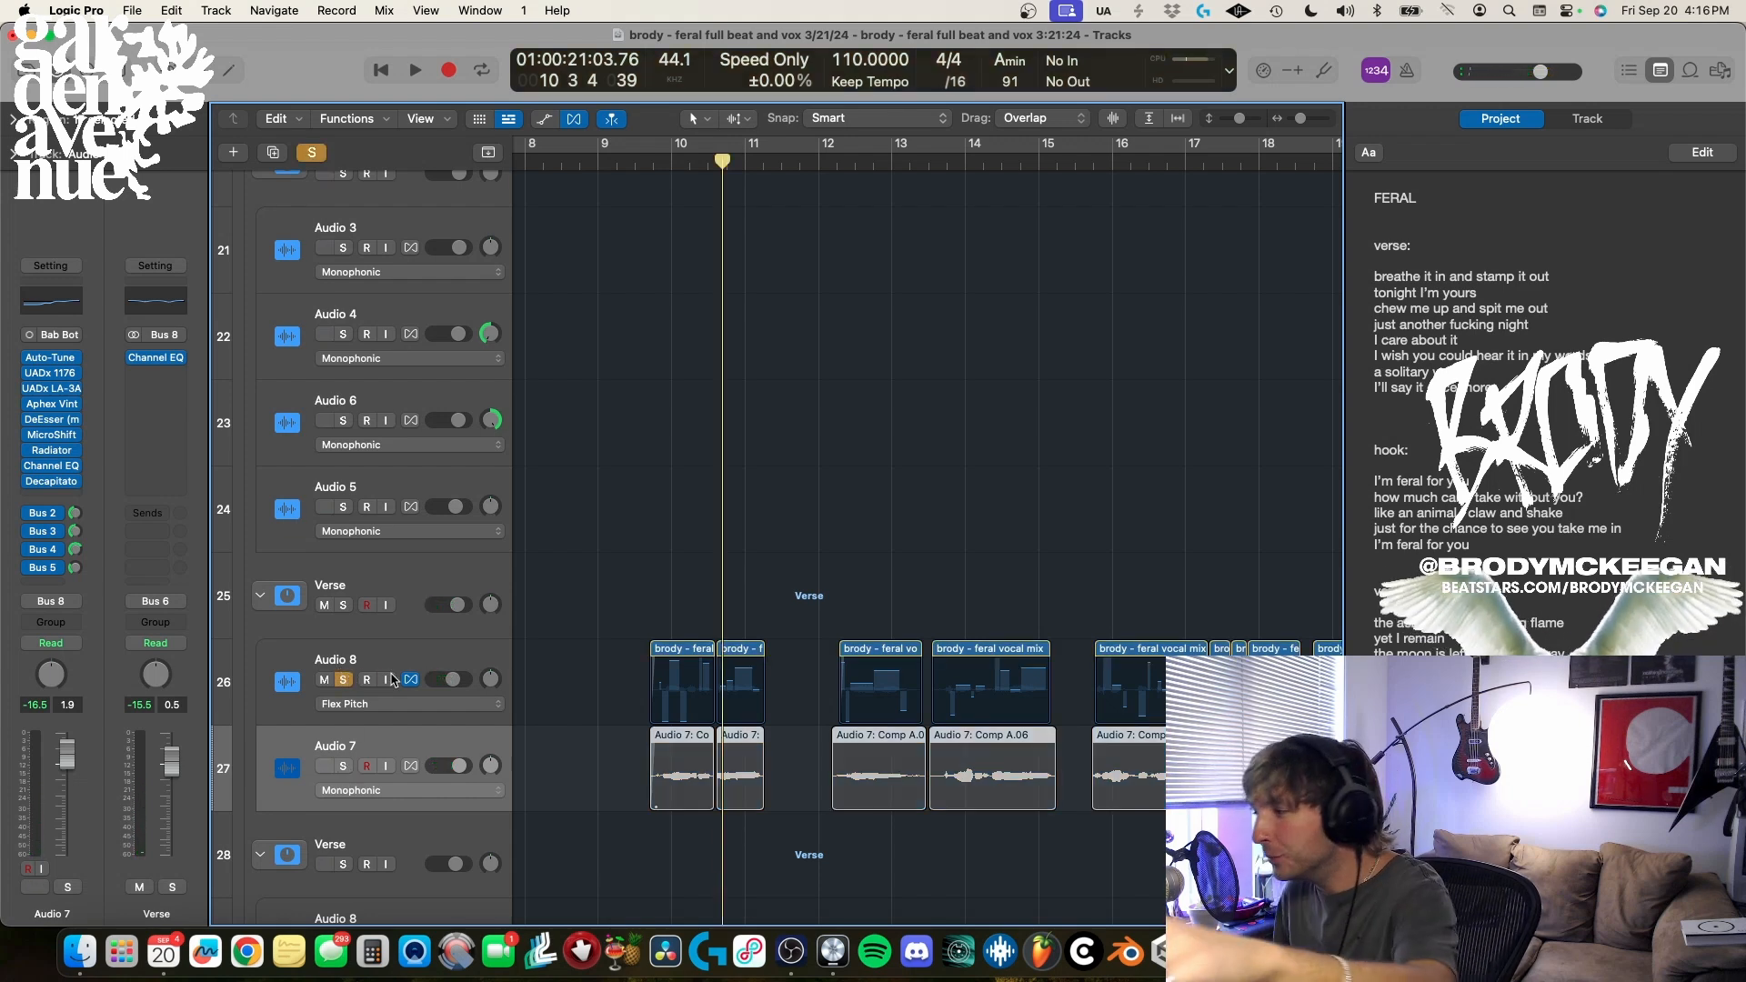
{"action": "left_click", "coordinate": [667, 165]}
{"action": "key", "text": "space"}
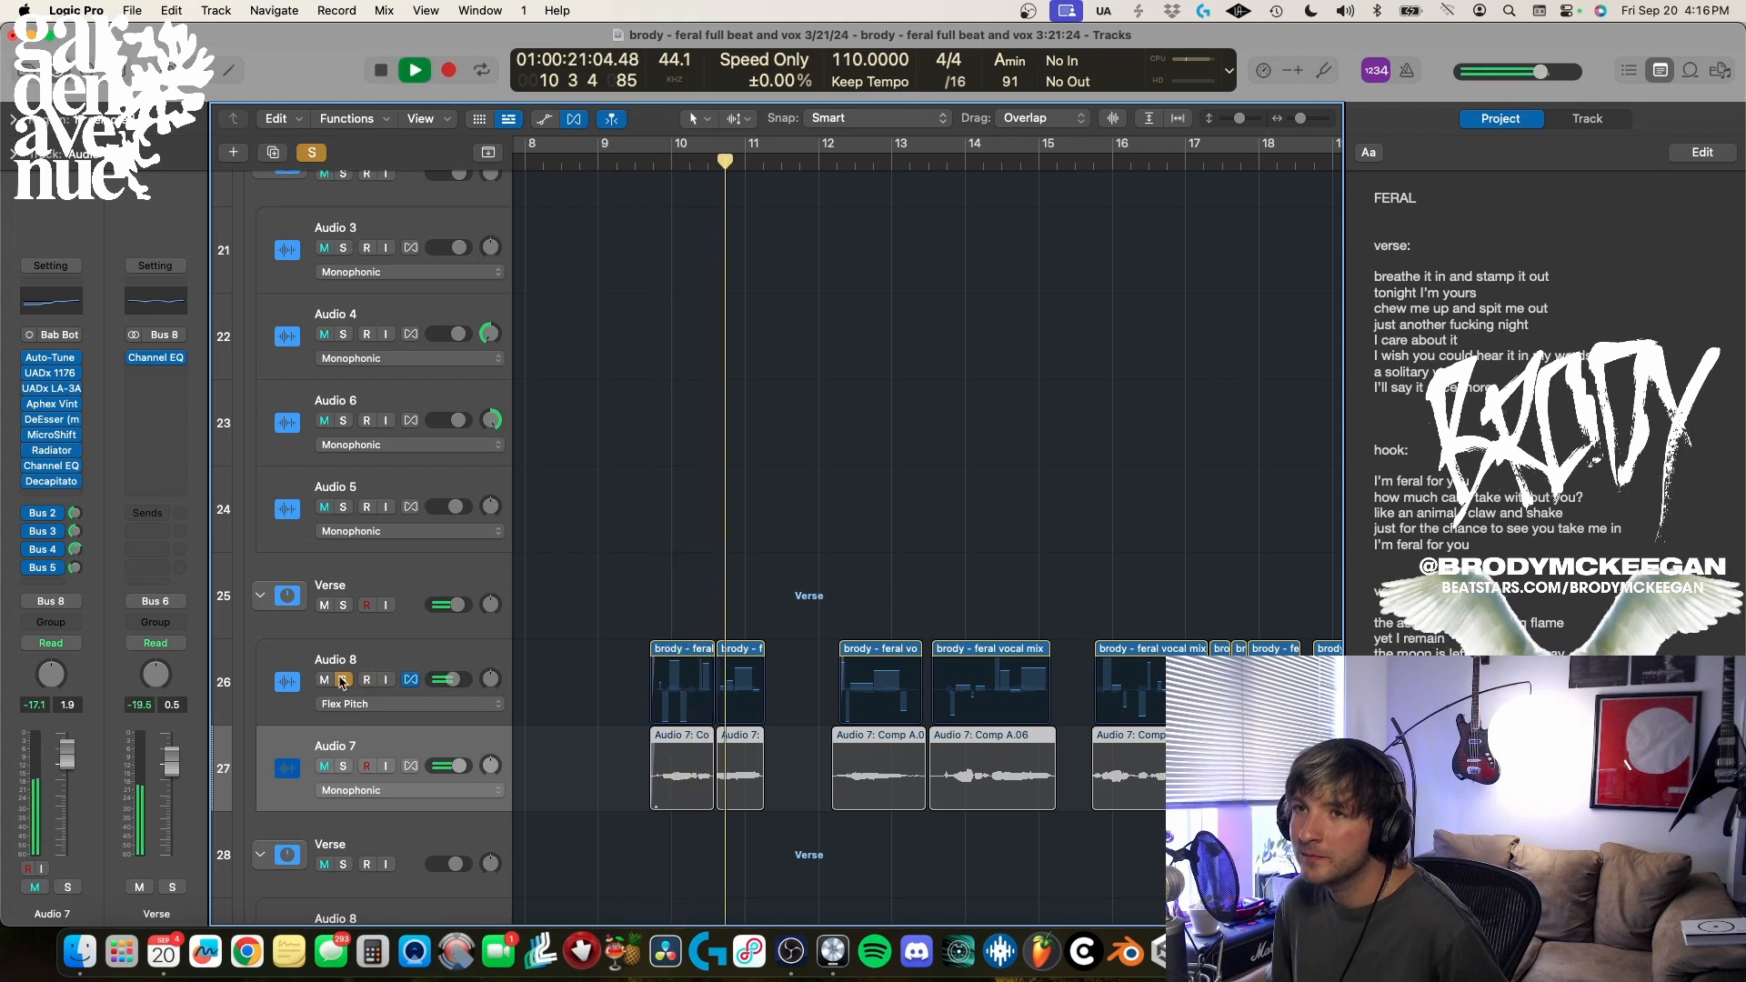
{"action": "key", "text": "space"}
{"action": "left_click", "coordinate": [343, 679]}
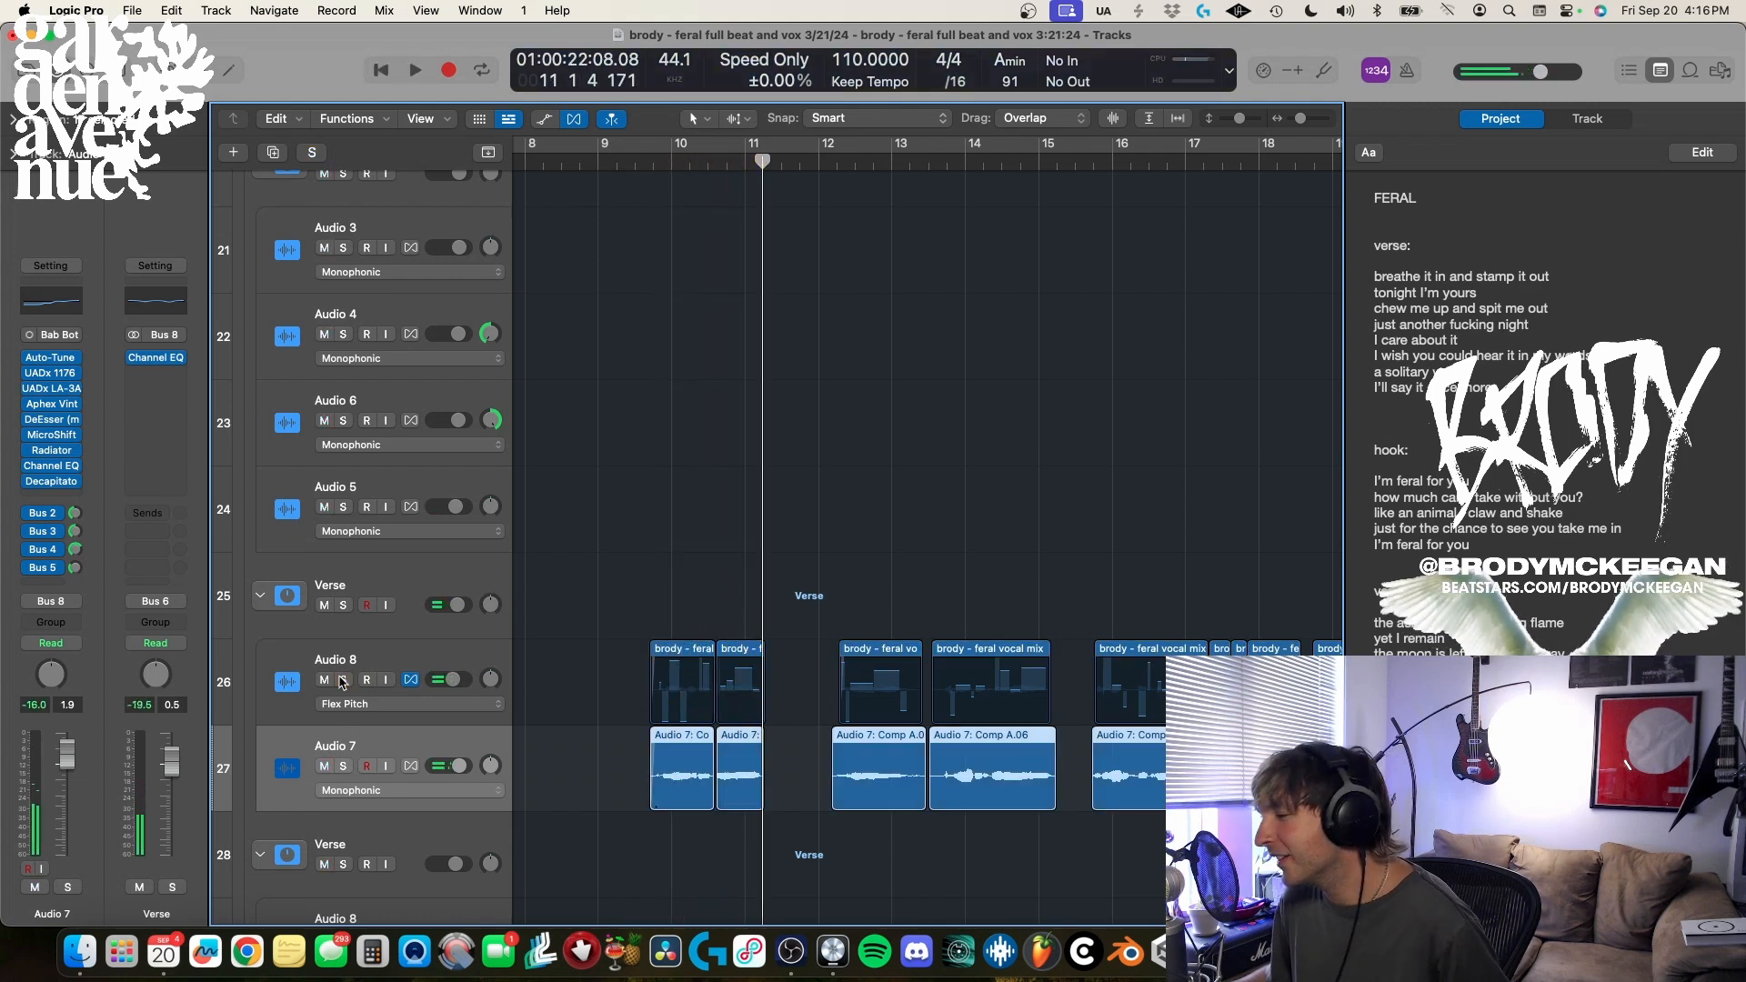
- Compare the channel strips of the upper Verse stack's Audio 8 and Audio 7 tracks, ending on Audio 8
{"action": "left_click", "coordinate": [400, 571]}
{"action": "left_click", "coordinate": [442, 651]}
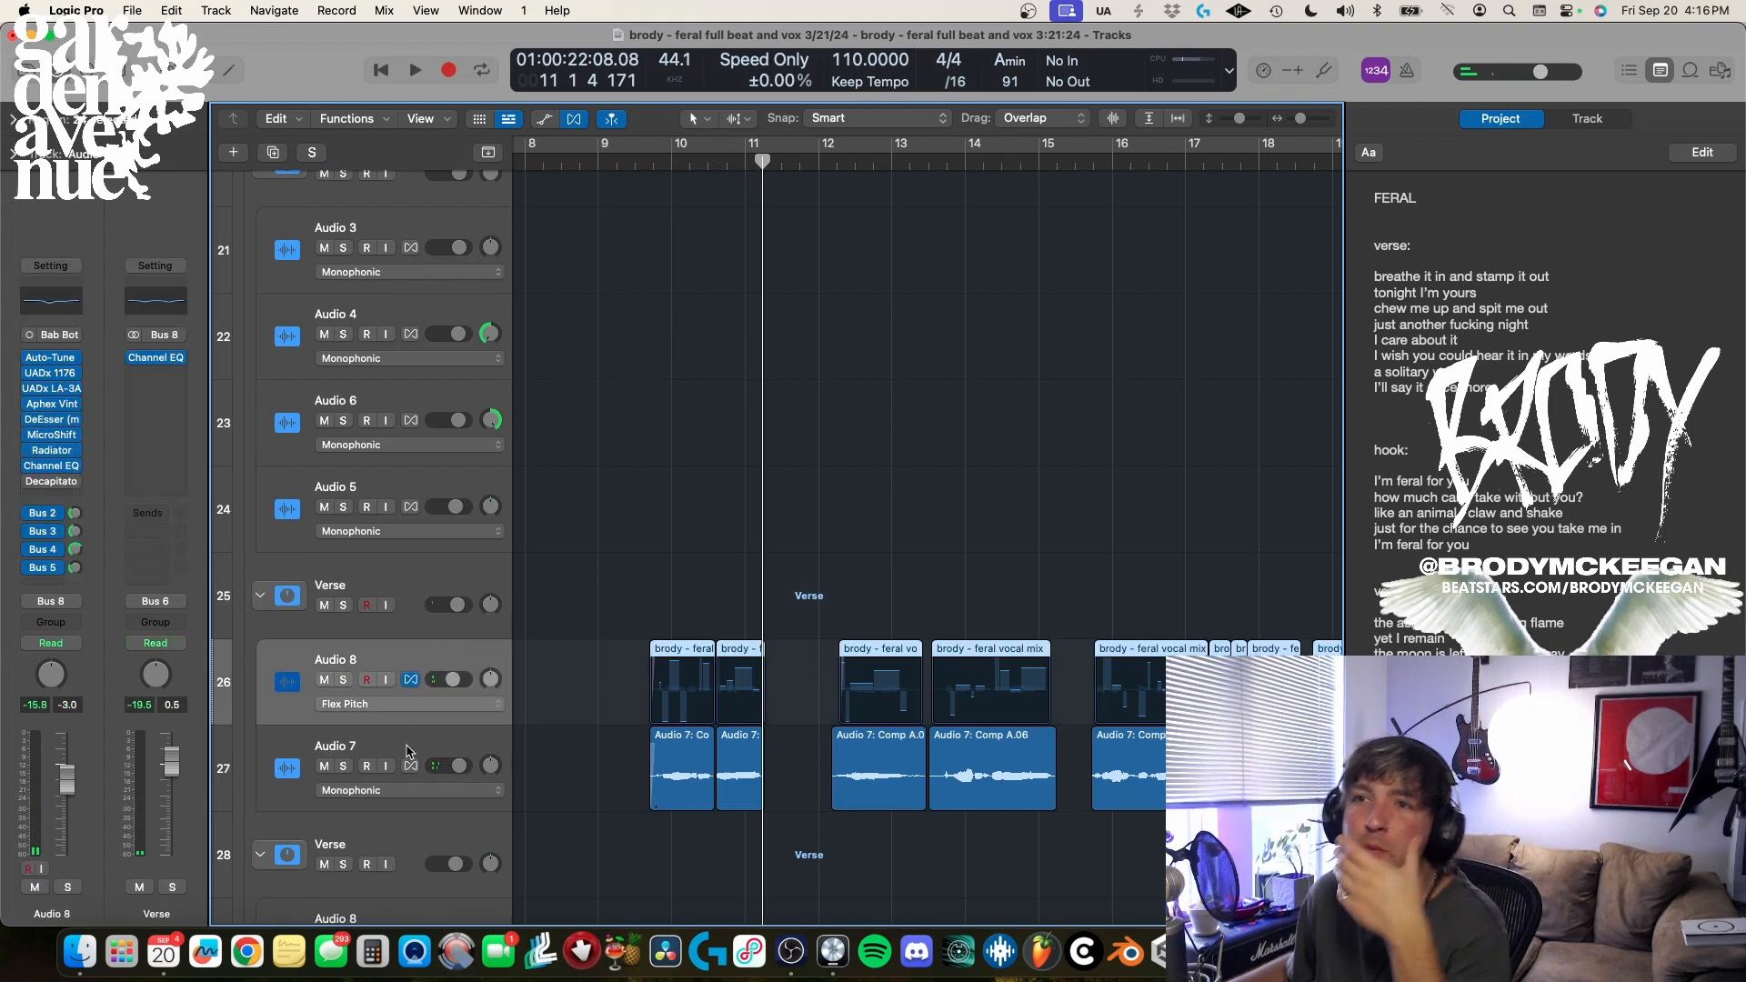
{"action": "left_click", "coordinate": [407, 745]}
{"action": "left_click", "coordinate": [430, 652]}
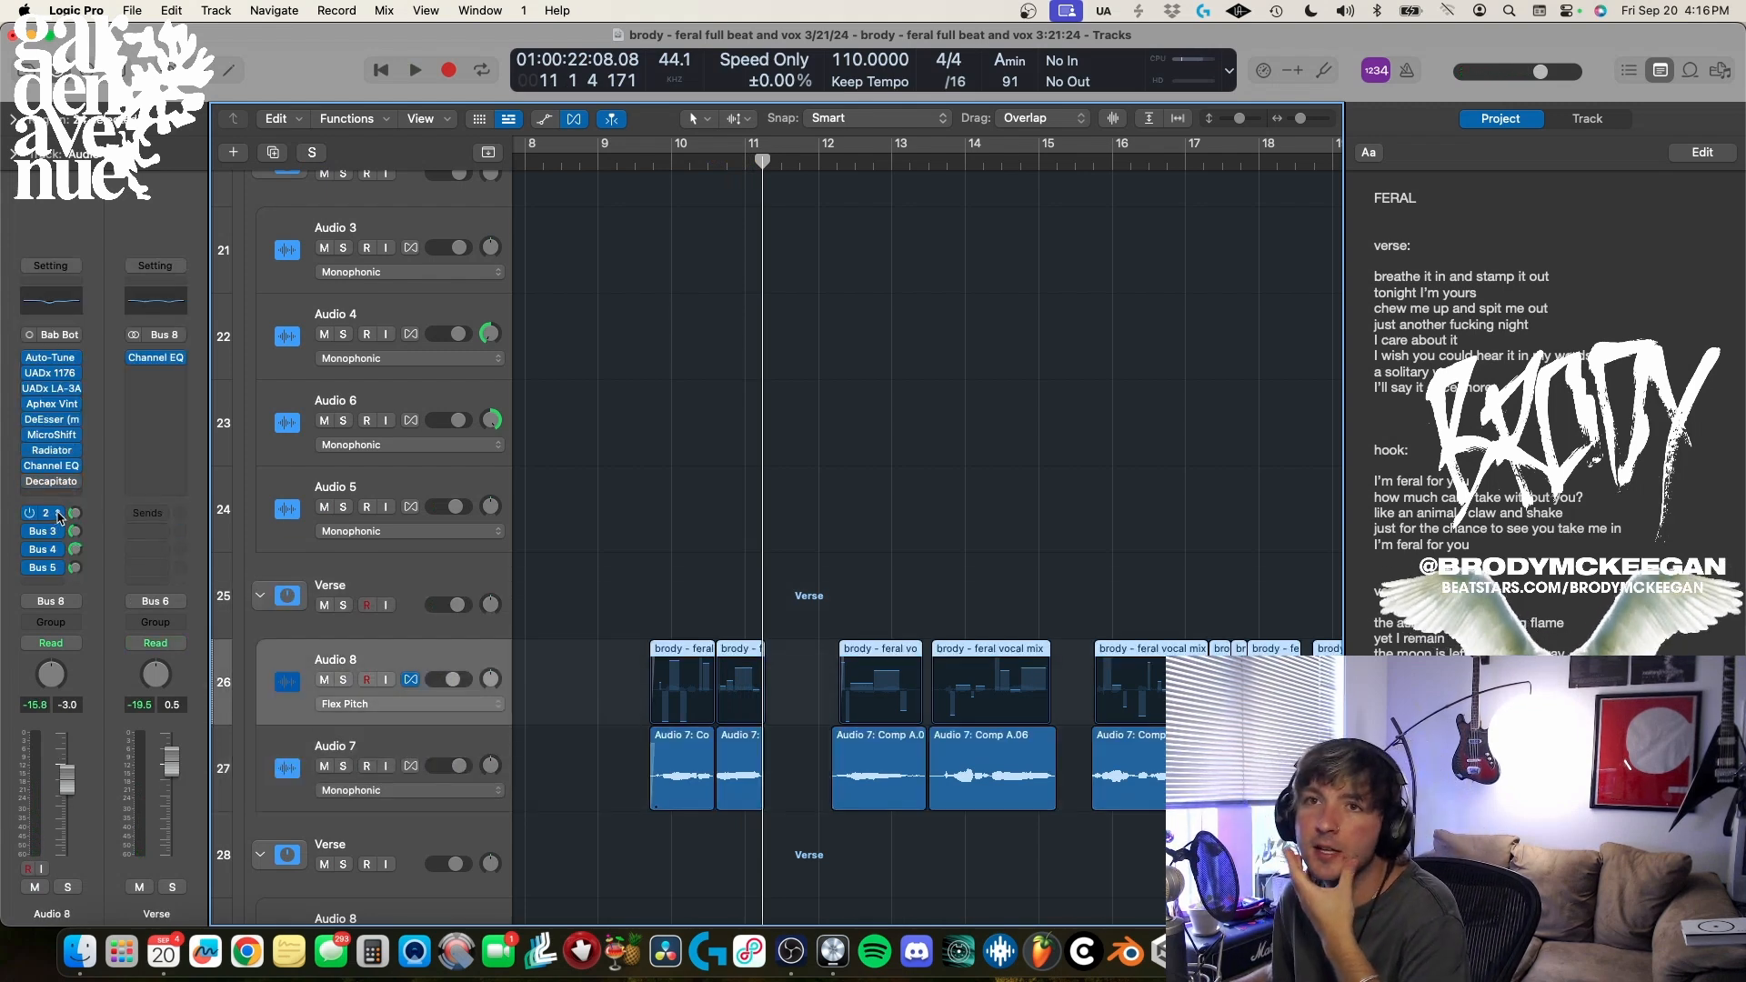
- Follow Audio 8's Bus 2 send to Aux 2 and show its UADx Galaxy Tape Echo plug-in
{"action": "left_click", "coordinate": [58, 517]}
{"action": "left_click", "coordinate": [111, 342]}
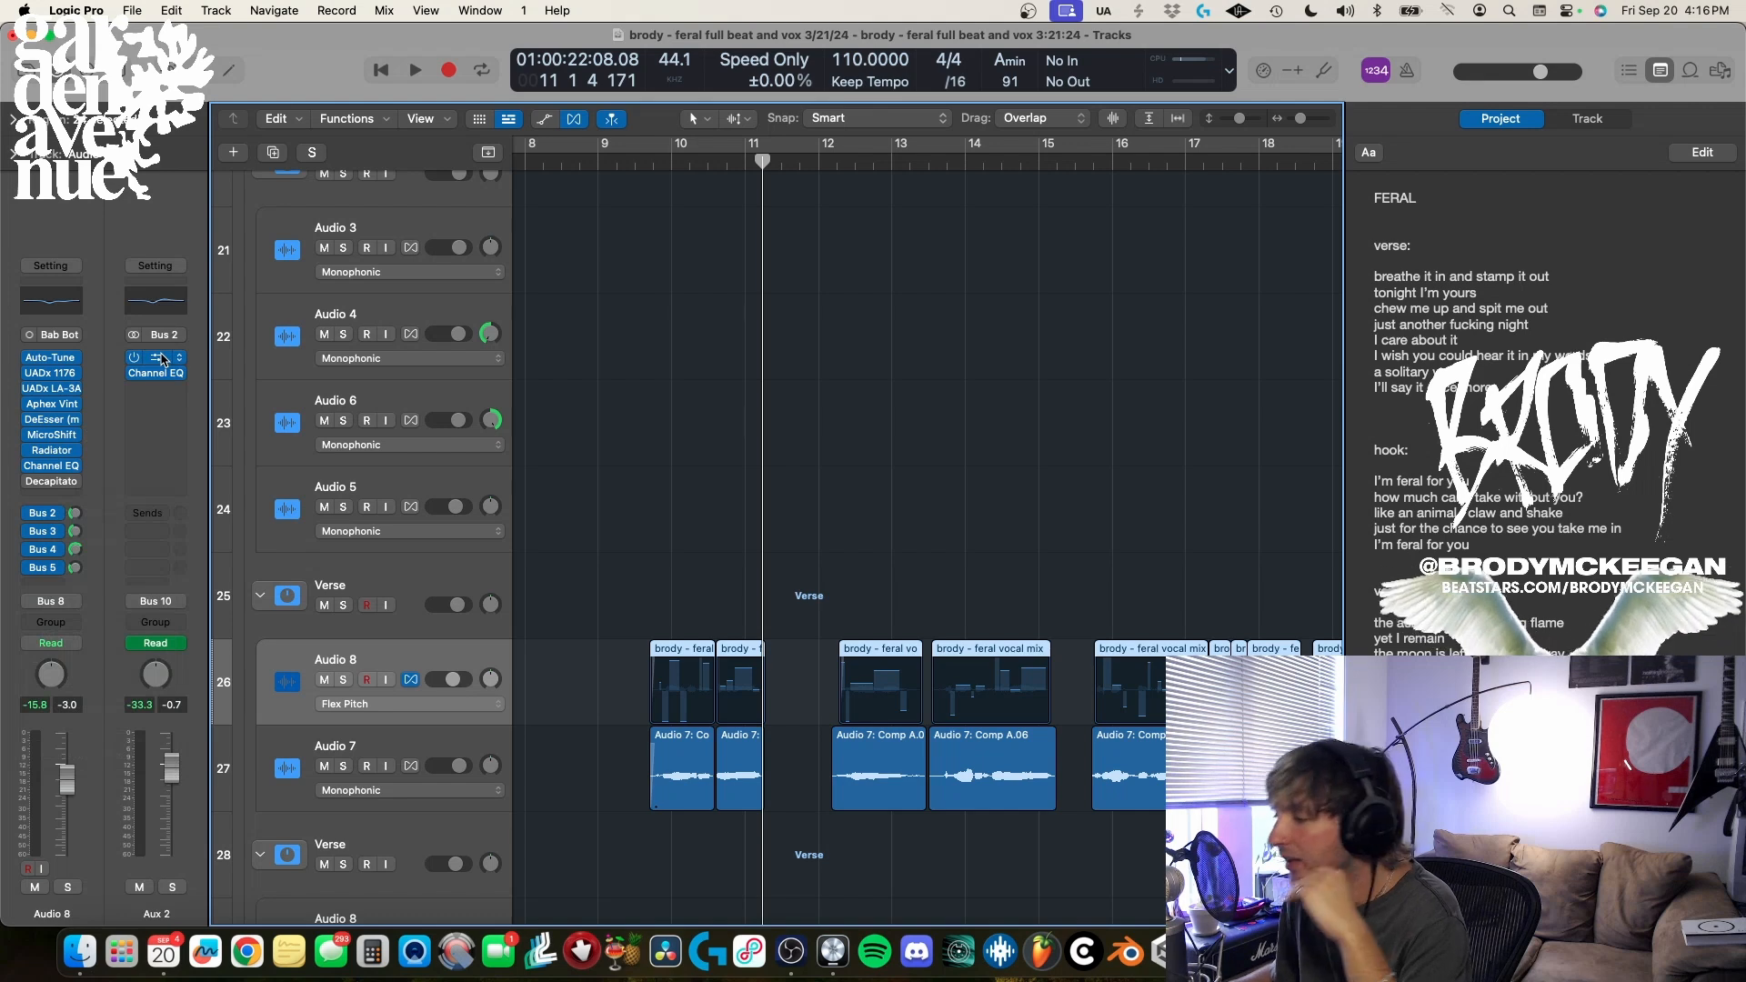
{"action": "left_click", "coordinate": [164, 359]}
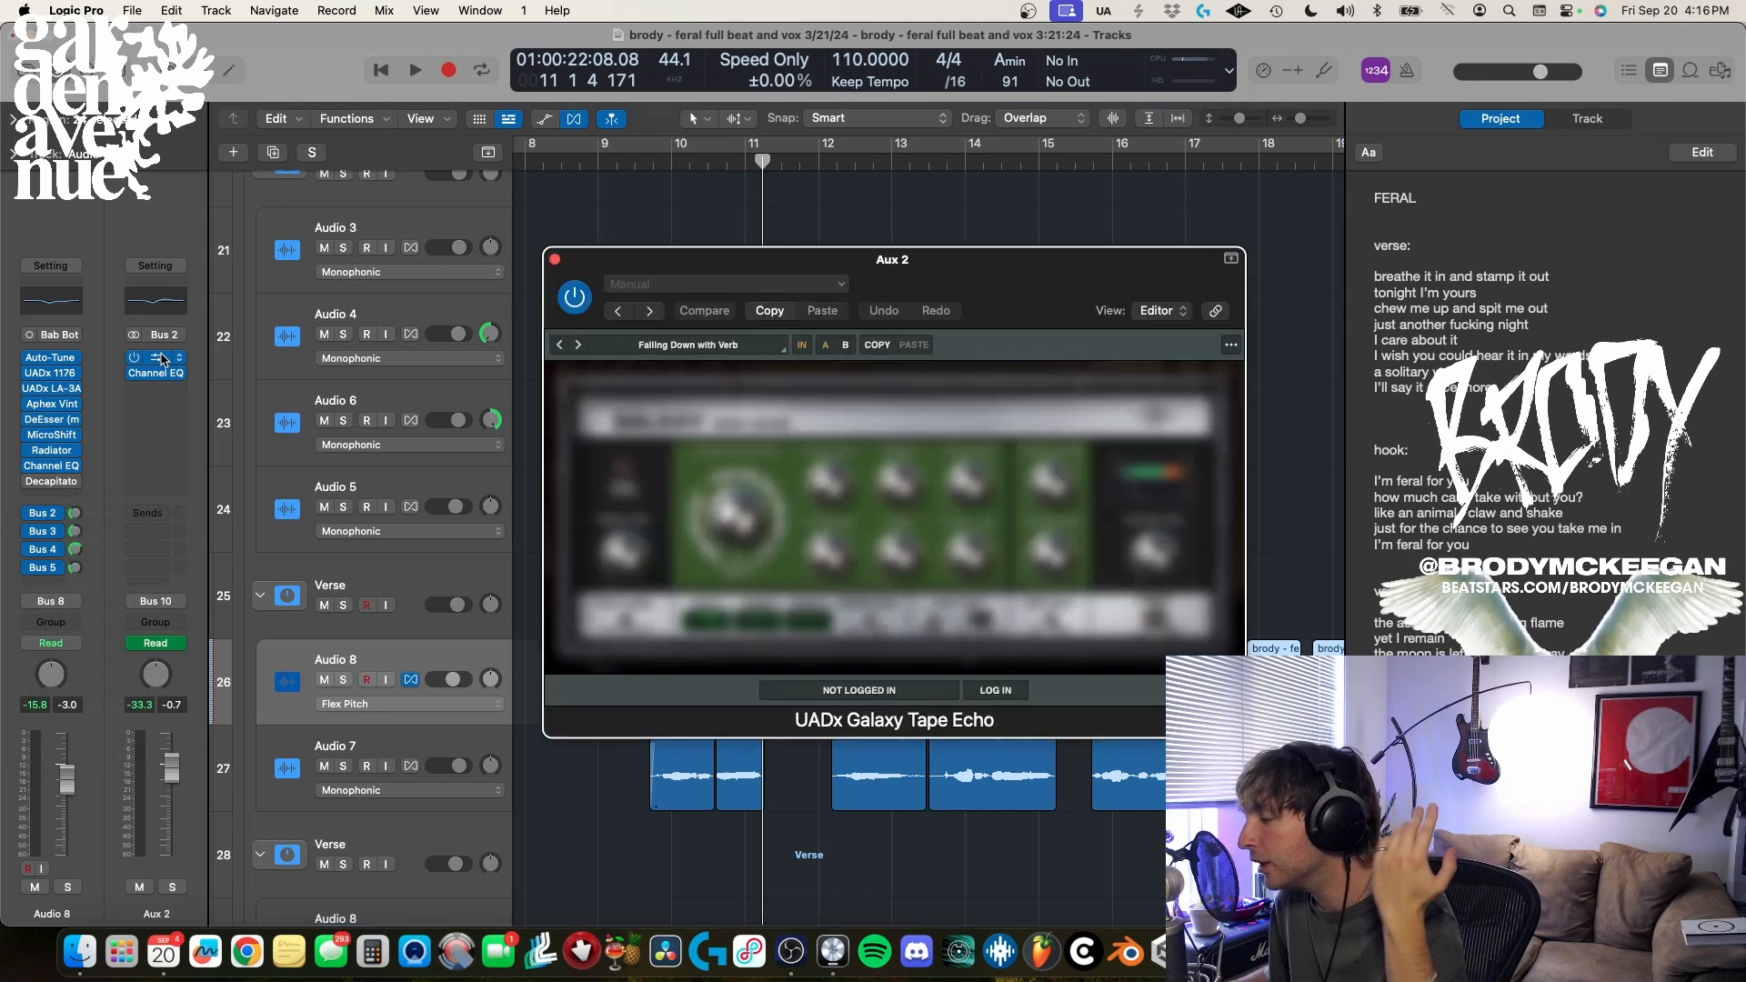
{"action": "left_click_drag", "start_coordinate": [1008, 279], "coordinate": [1007, 219]}
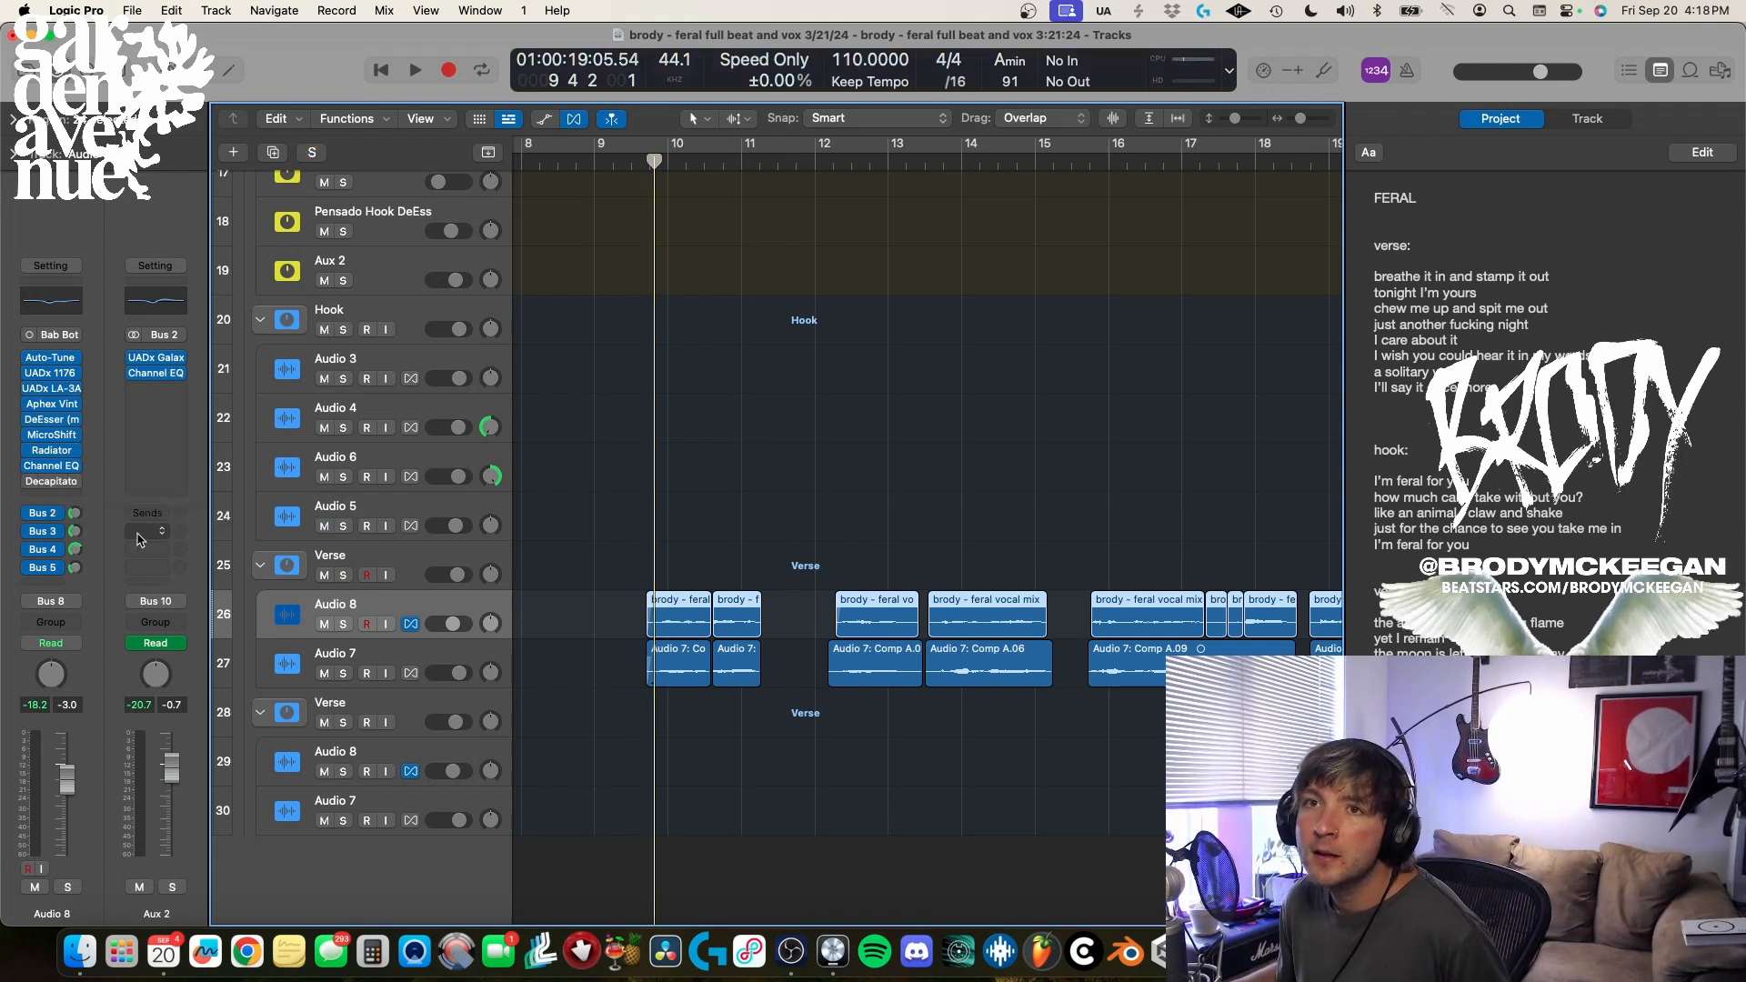
- Follow Audio 8's Bus 3 send to Aux 3, show its UADx Lexicon 224 reverb, and close the plug-in window
{"action": "left_click", "coordinate": [47, 533]}
{"action": "left_click", "coordinate": [88, 404]}
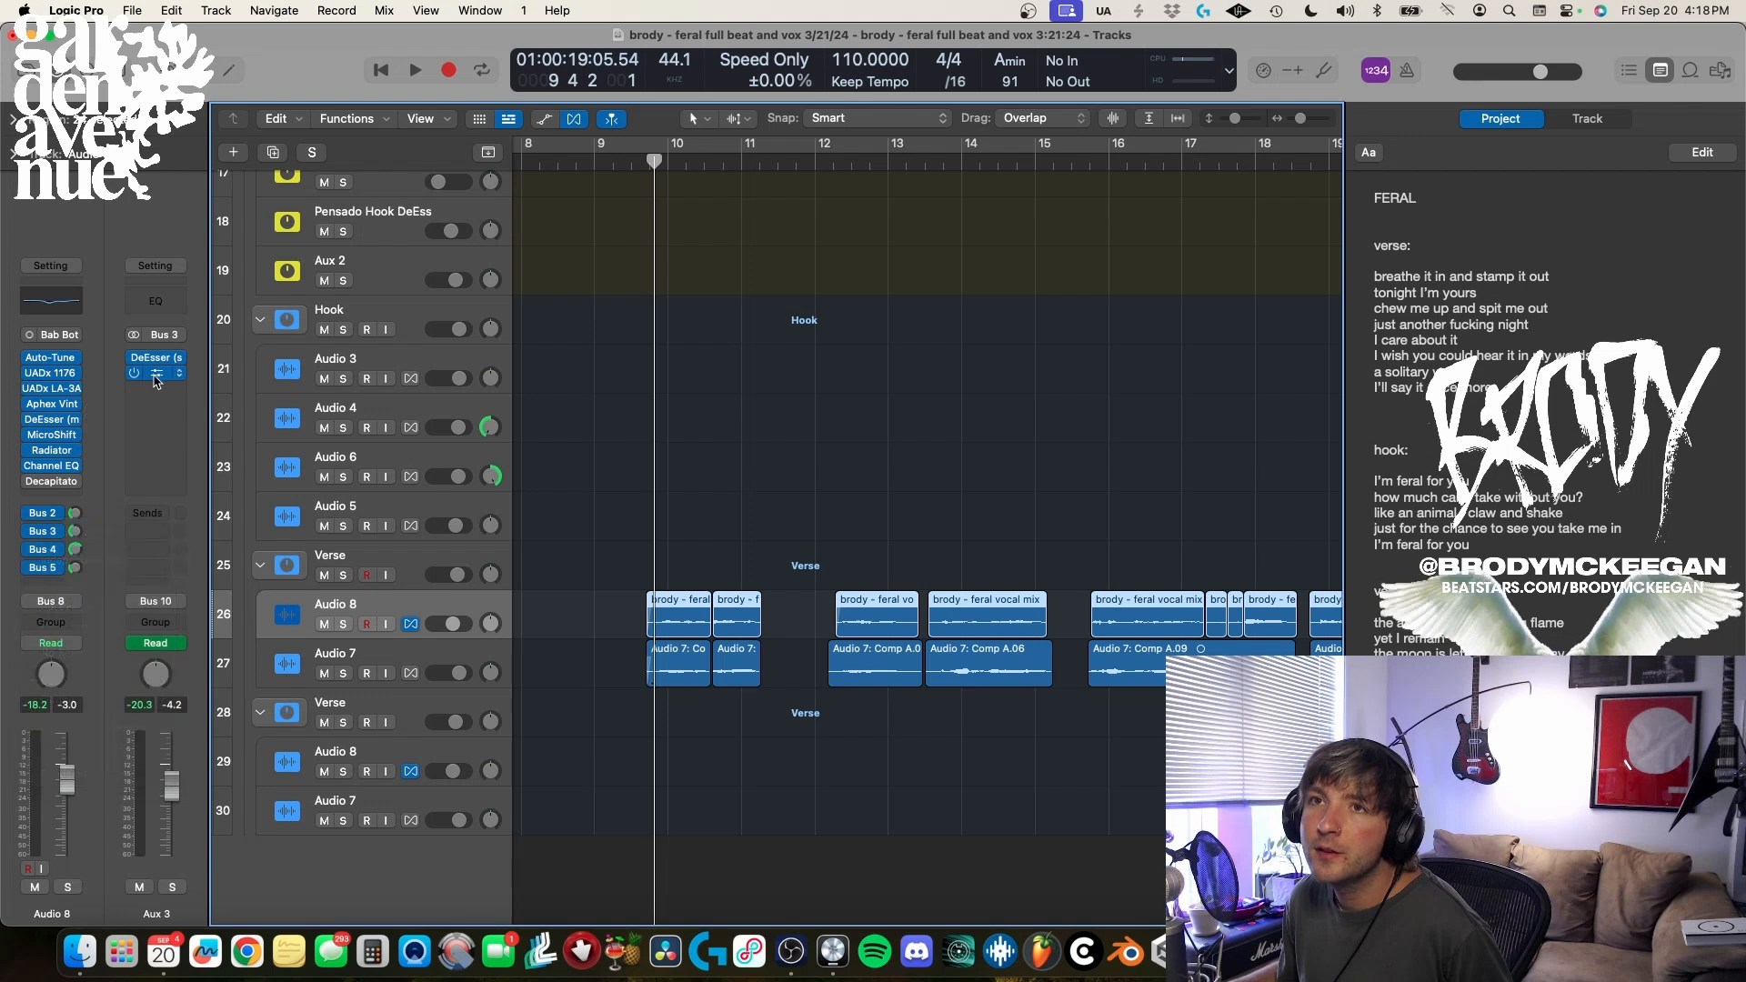
{"action": "left_click", "coordinate": [157, 375]}
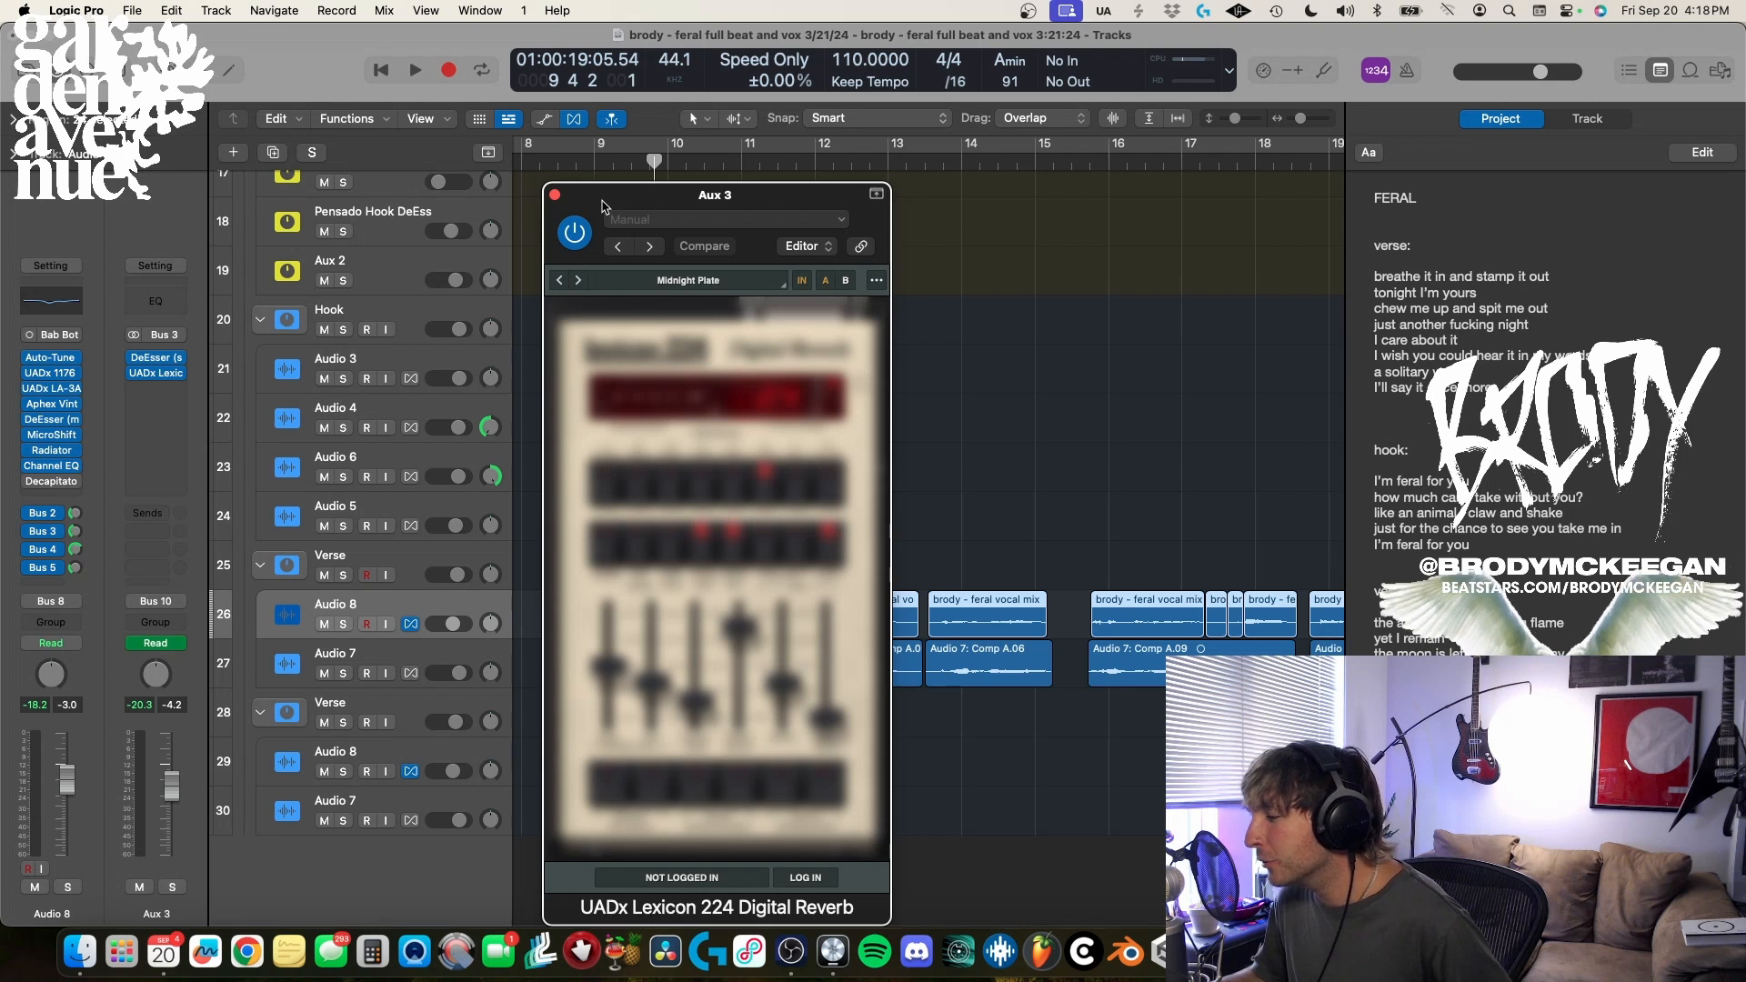
{"action": "left_click", "coordinate": [555, 196]}
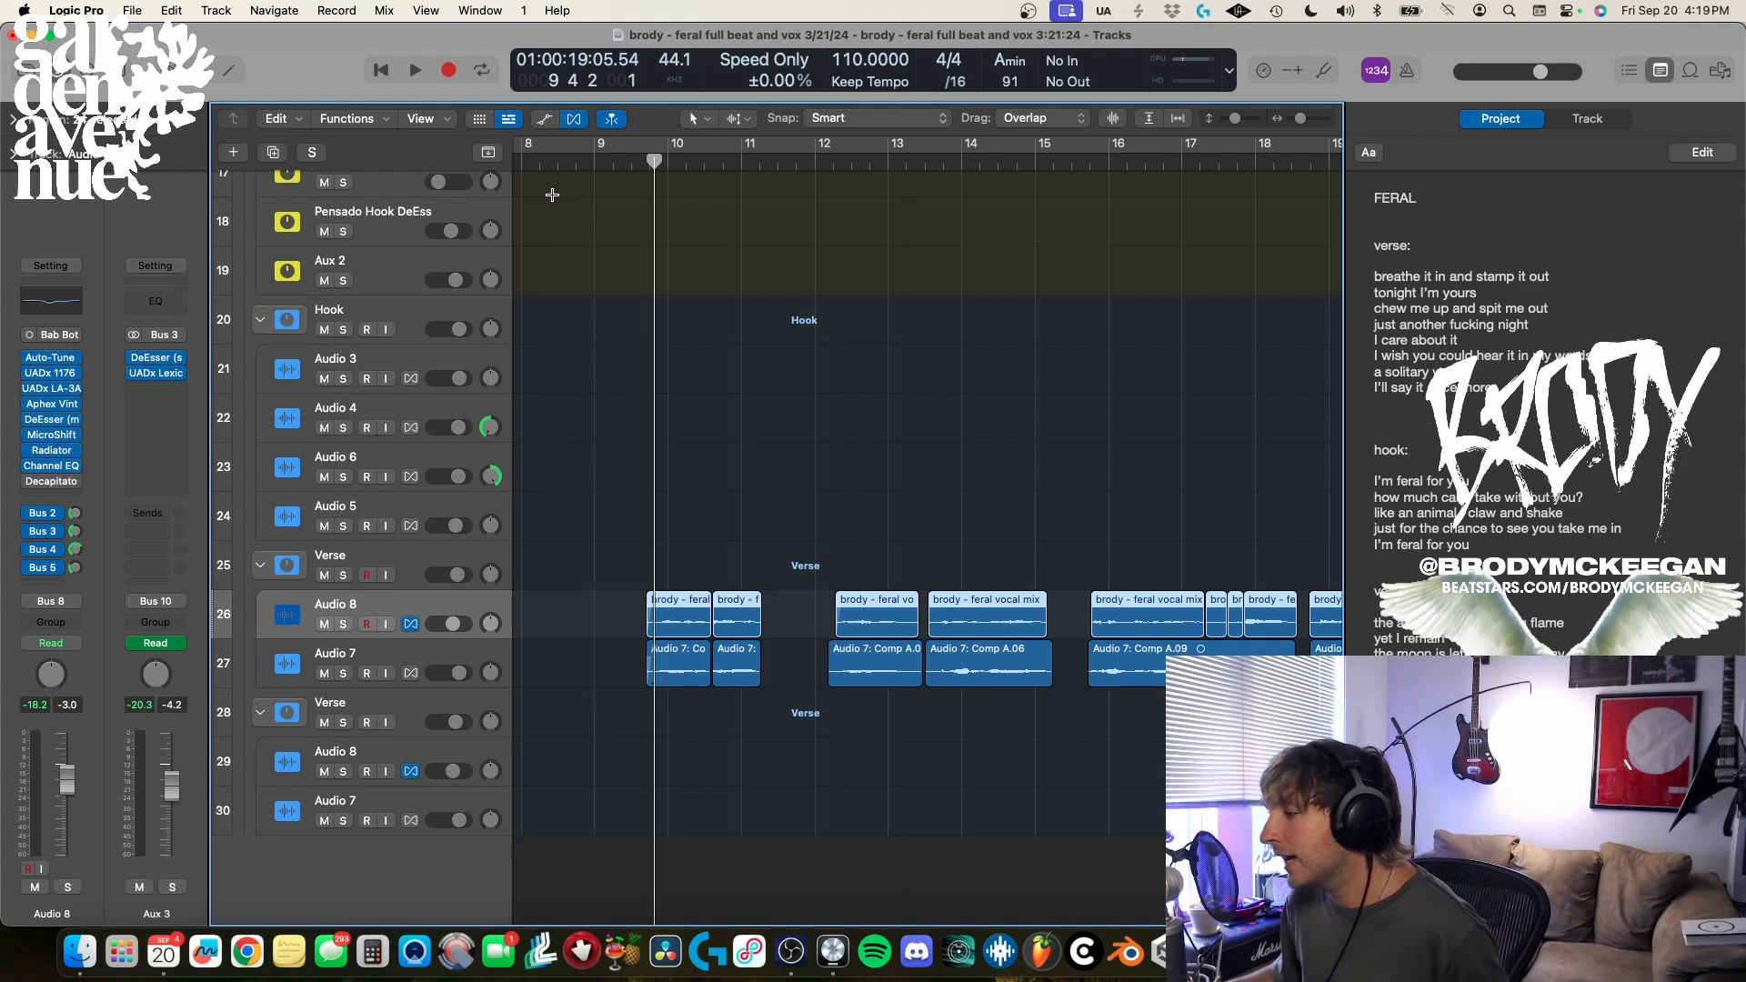
- Revisit the Bus 2 and Bus 3 sends of Audio 8 to show the Aux 2 and Aux 3 channel strips
{"action": "left_click", "coordinate": [60, 513]}
{"action": "left_click", "coordinate": [92, 383]}
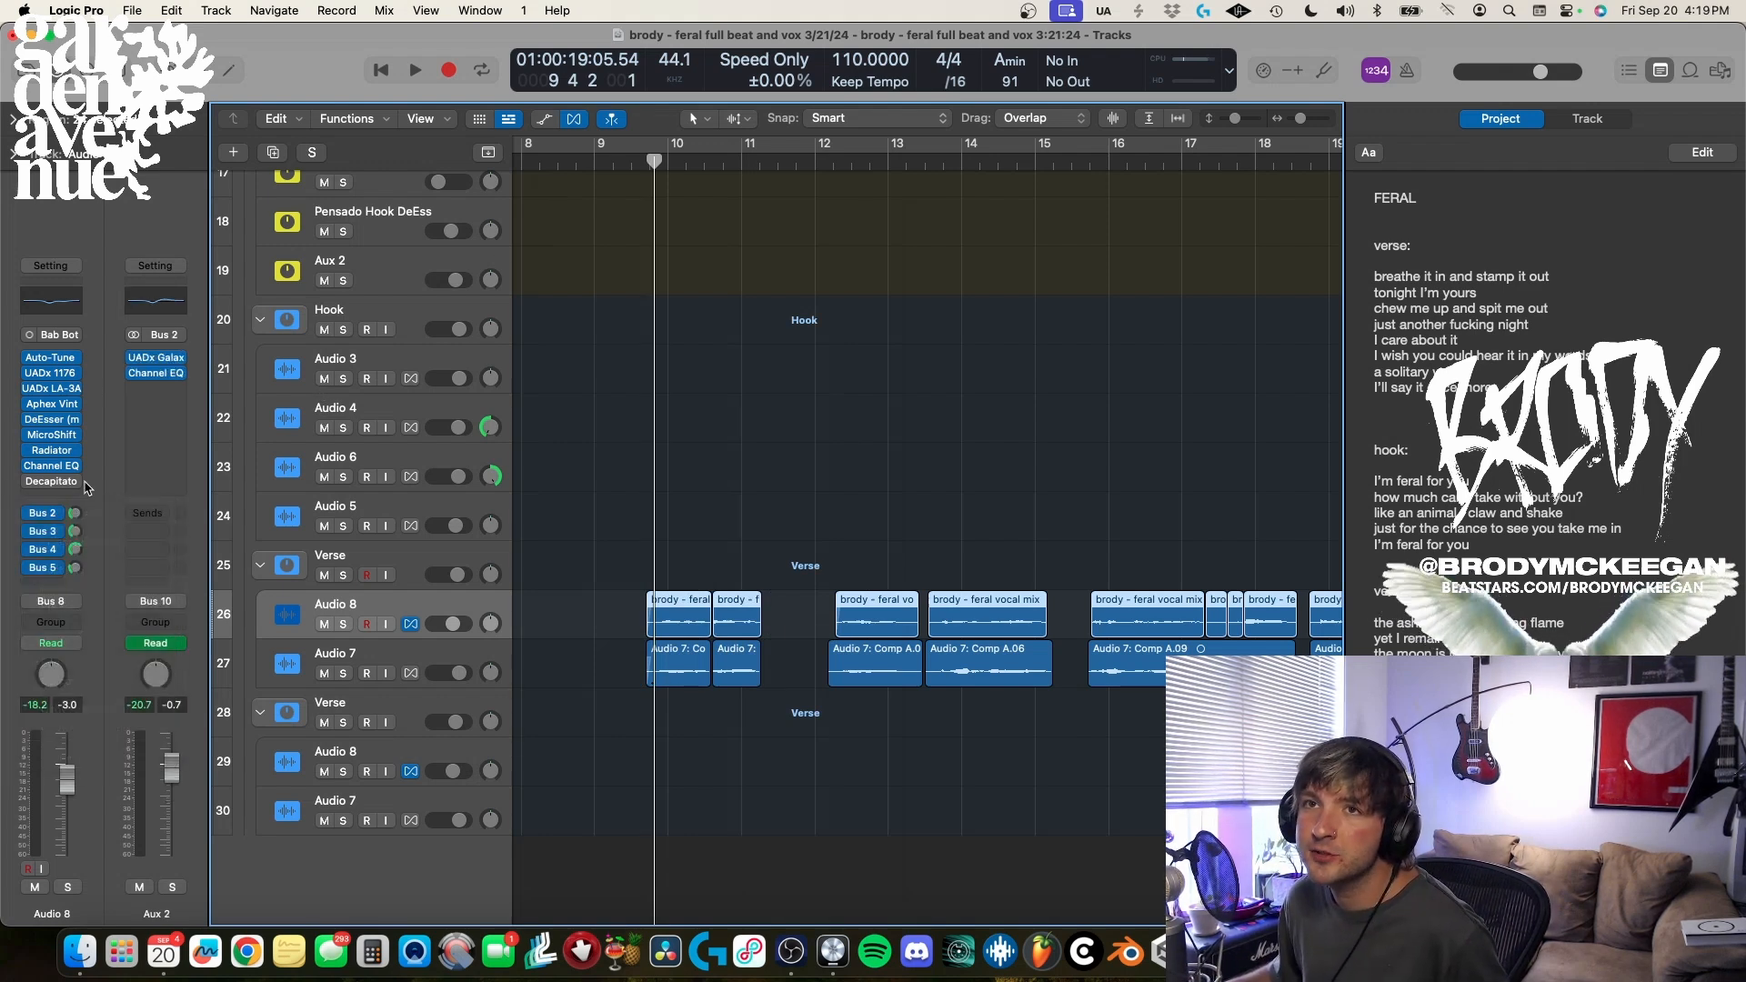
{"action": "left_click", "coordinate": [56, 533]}
{"action": "left_click", "coordinate": [160, 382]}
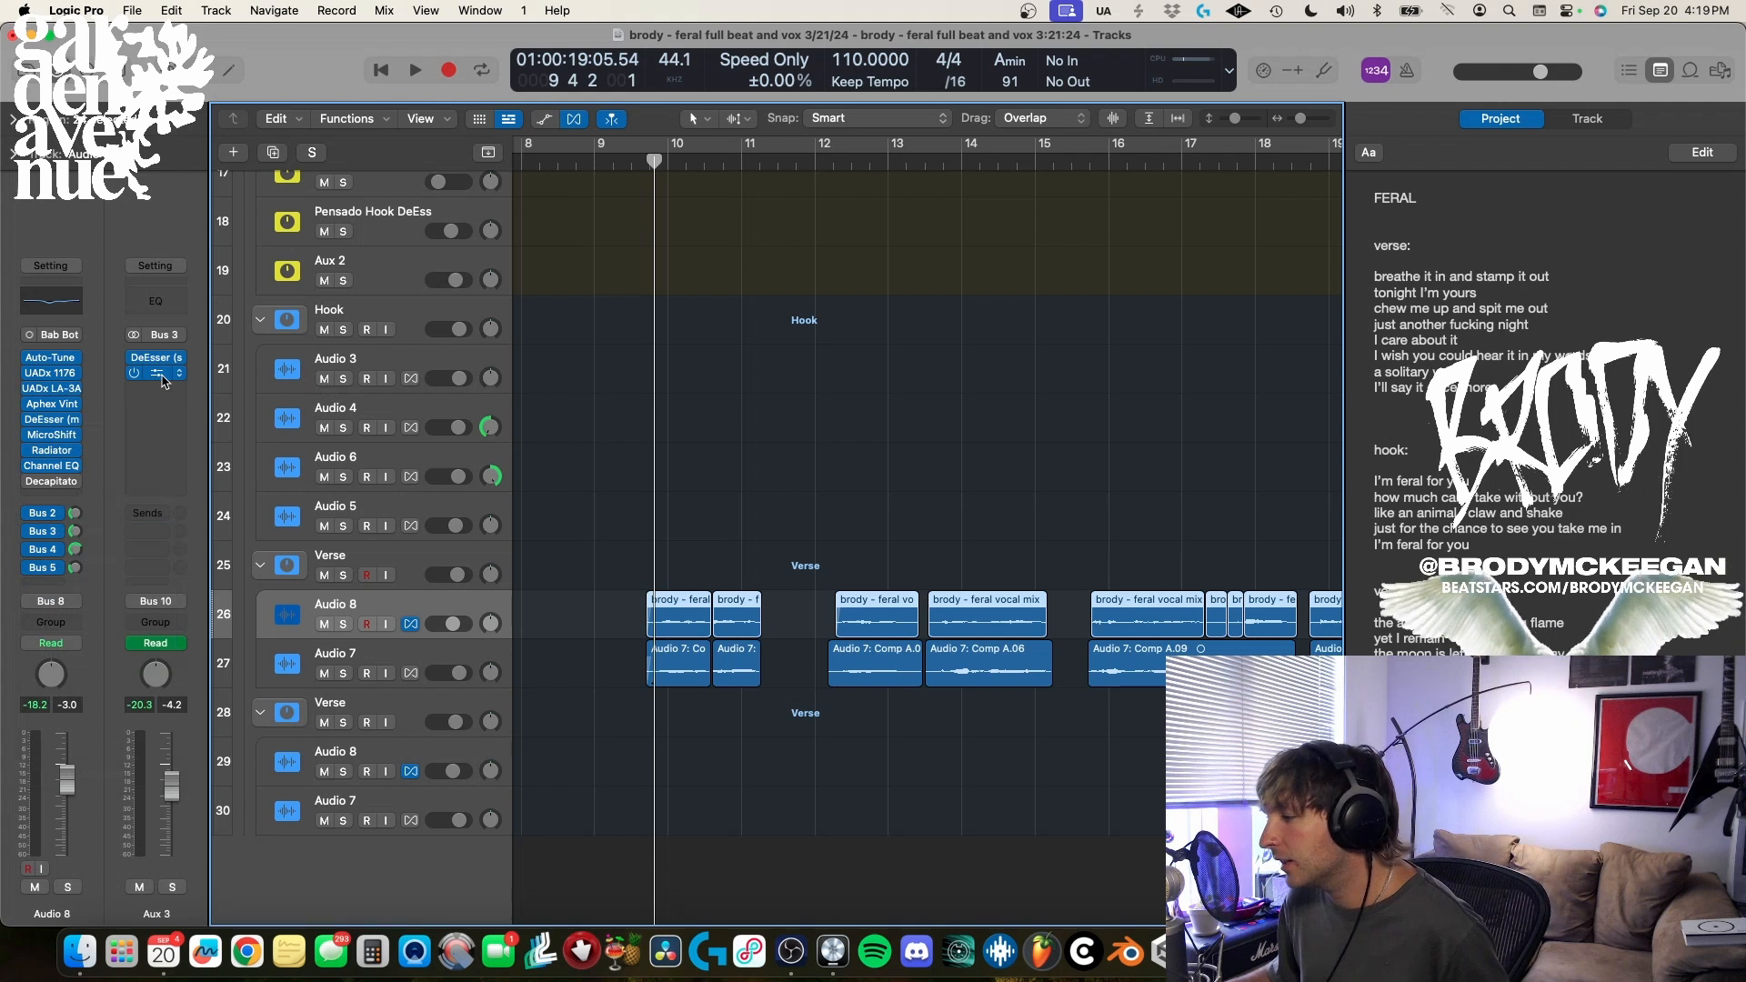
- Follow Audio 8's Bus 4 send to Aux 4, show its Devil-Loc Deluxe and MicroShift plug-ins, and close their windows
{"action": "left_click", "coordinate": [58, 549]}
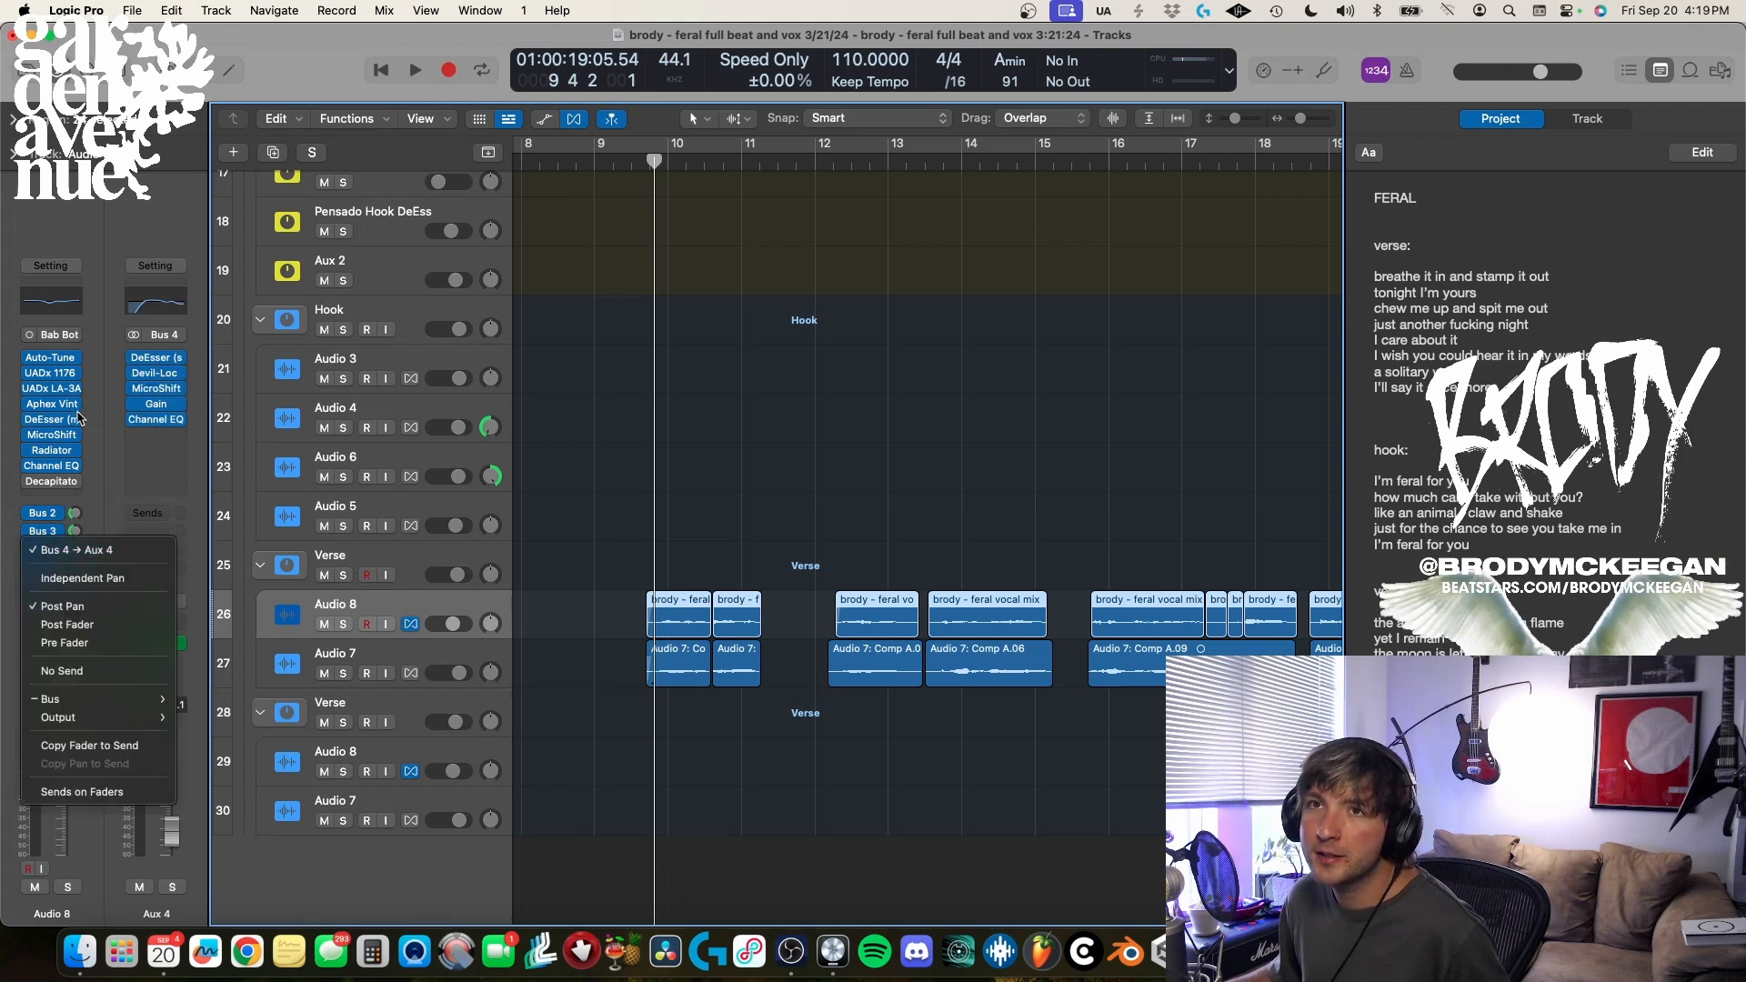
{"action": "left_click", "coordinate": [111, 392]}
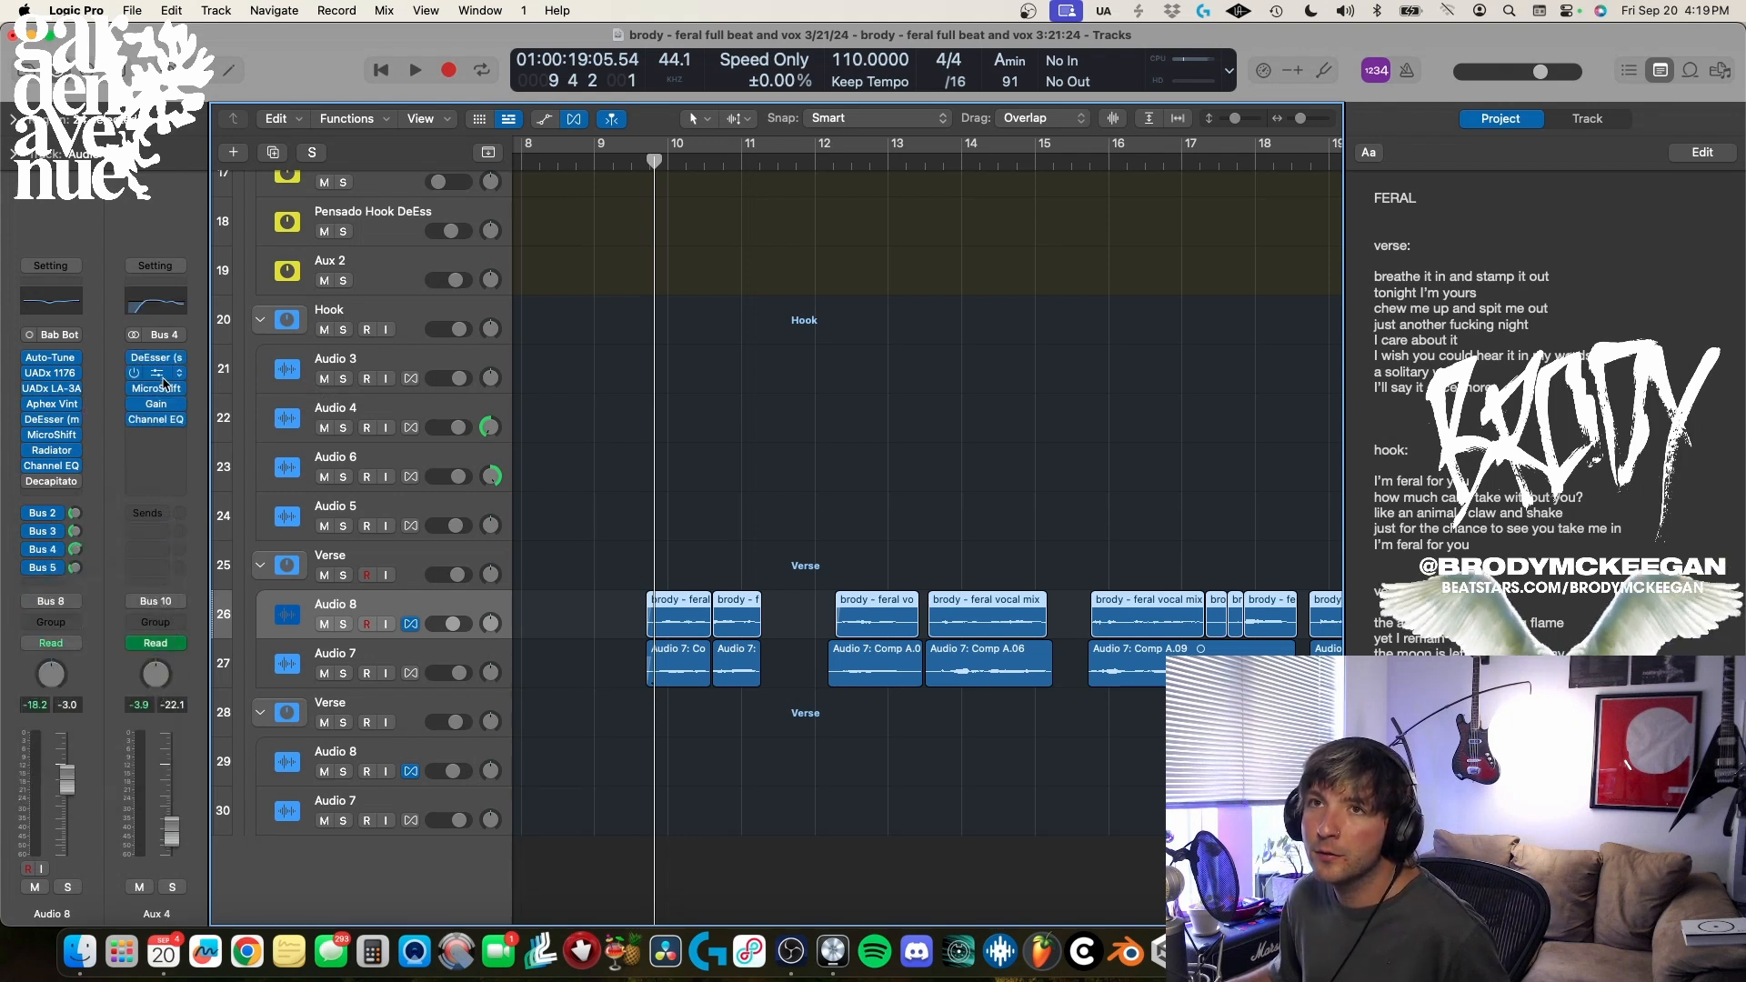
{"action": "left_click", "coordinate": [163, 380]}
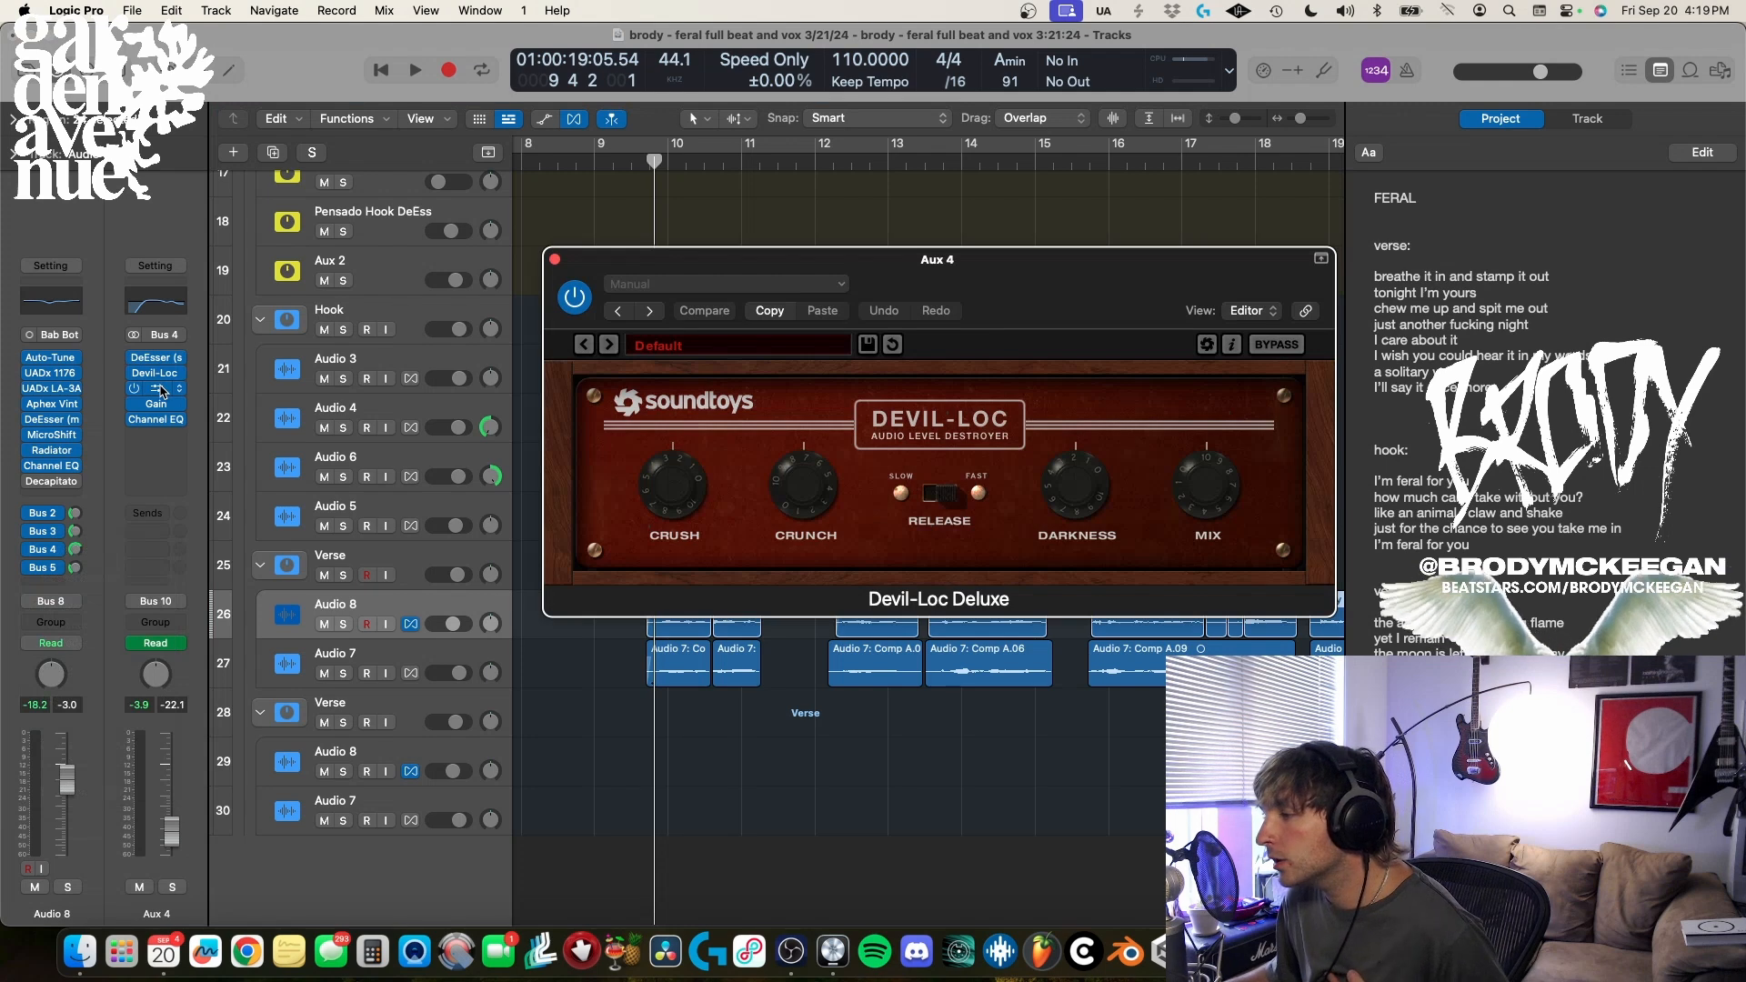
{"action": "left_click", "coordinate": [162, 391]}
{"action": "left_click", "coordinate": [572, 277]}
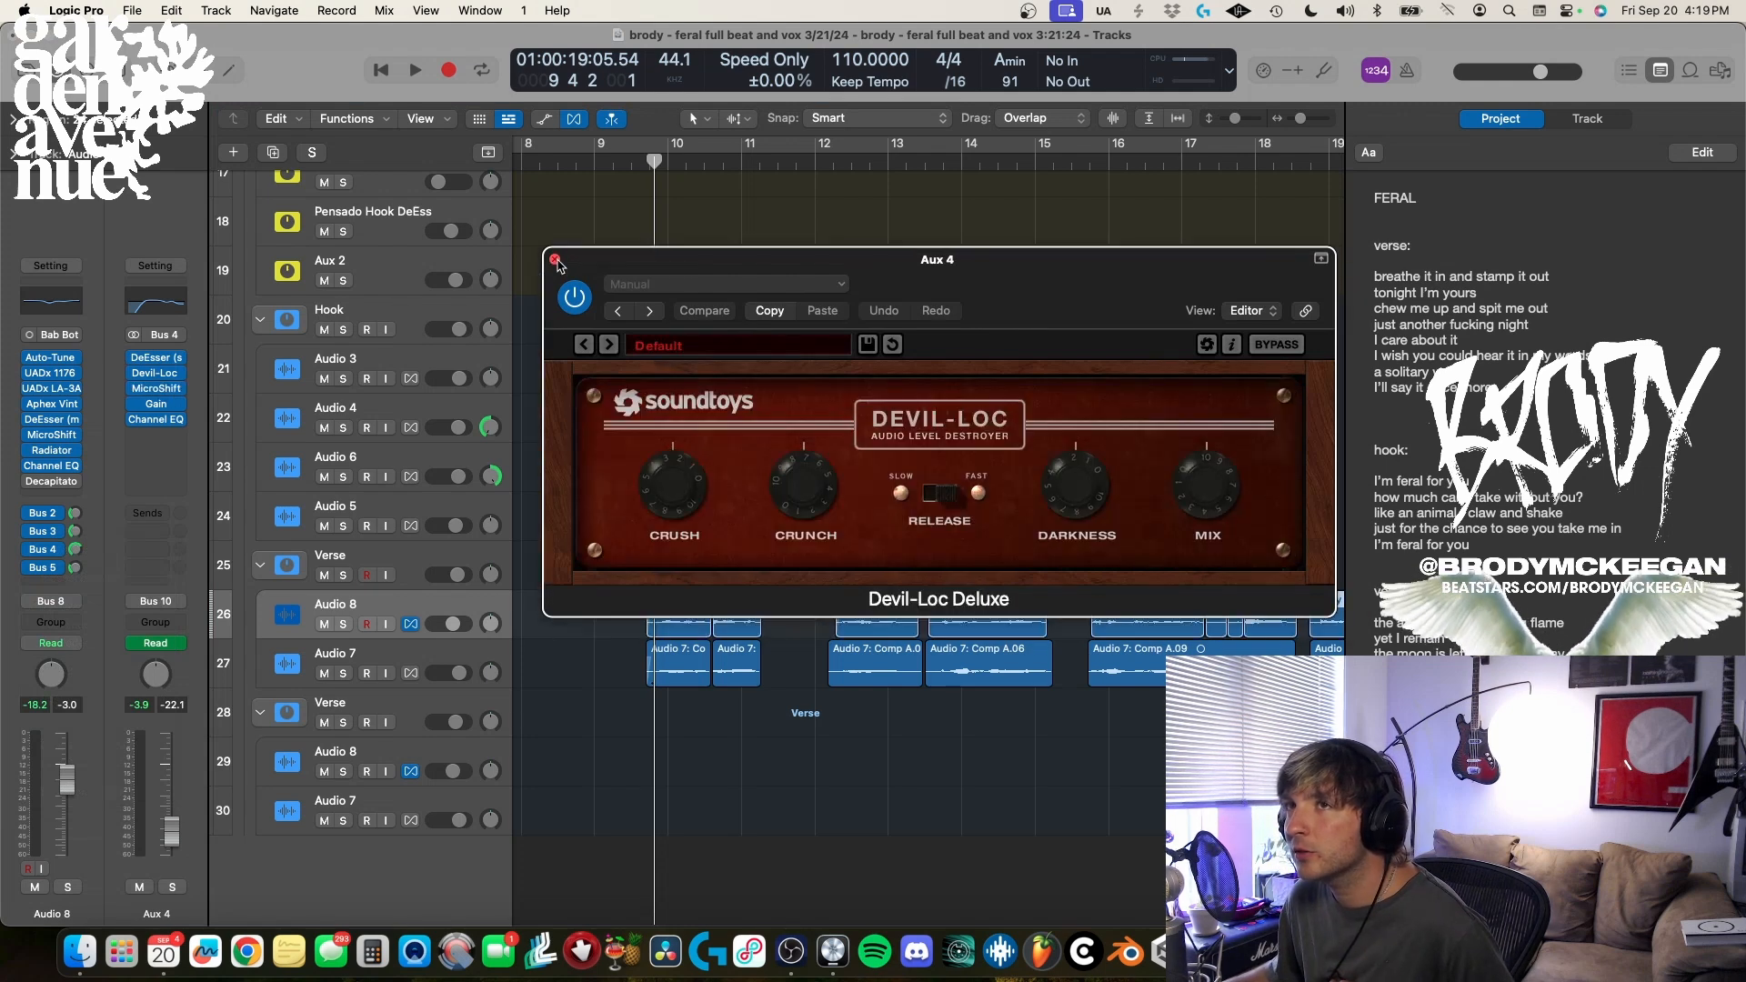
{"action": "left_click", "coordinate": [554, 259]}
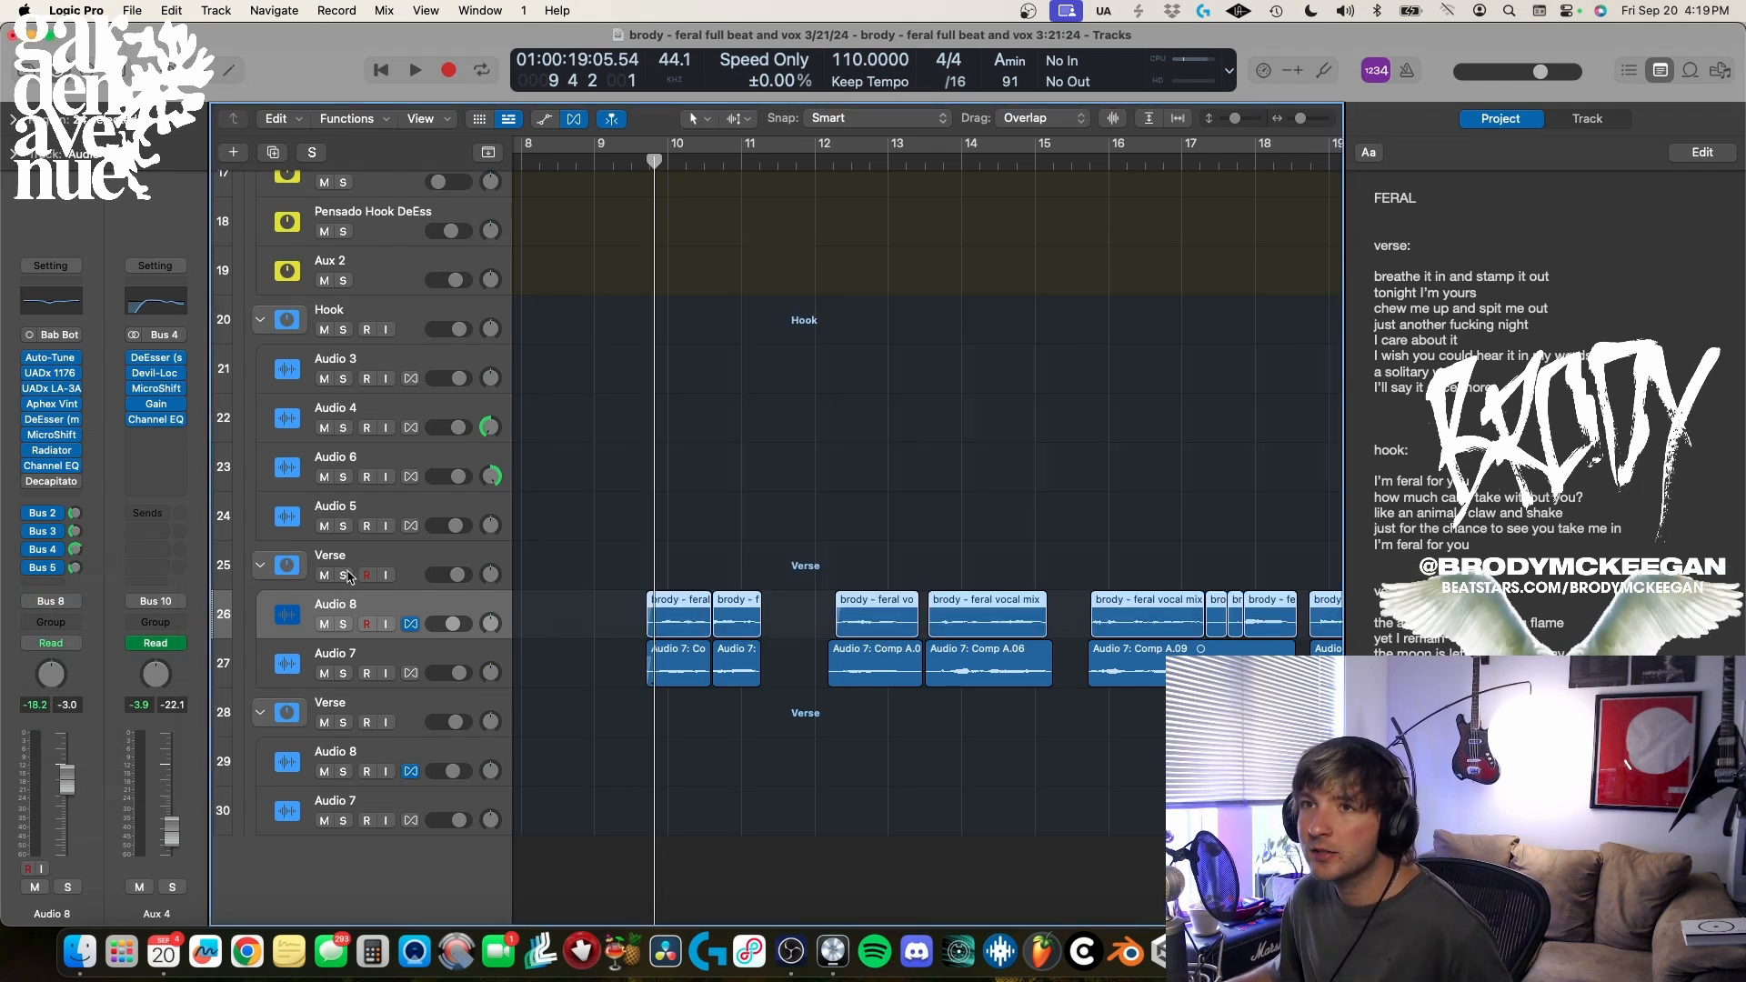
- Solo the upper Verse stack, play its vocals from bar 9 into bar 11, and restart playback from late in bar 9
{"action": "left_click", "coordinate": [346, 576]}
{"action": "left_click", "coordinate": [645, 161]}
{"action": "key", "text": "space"}
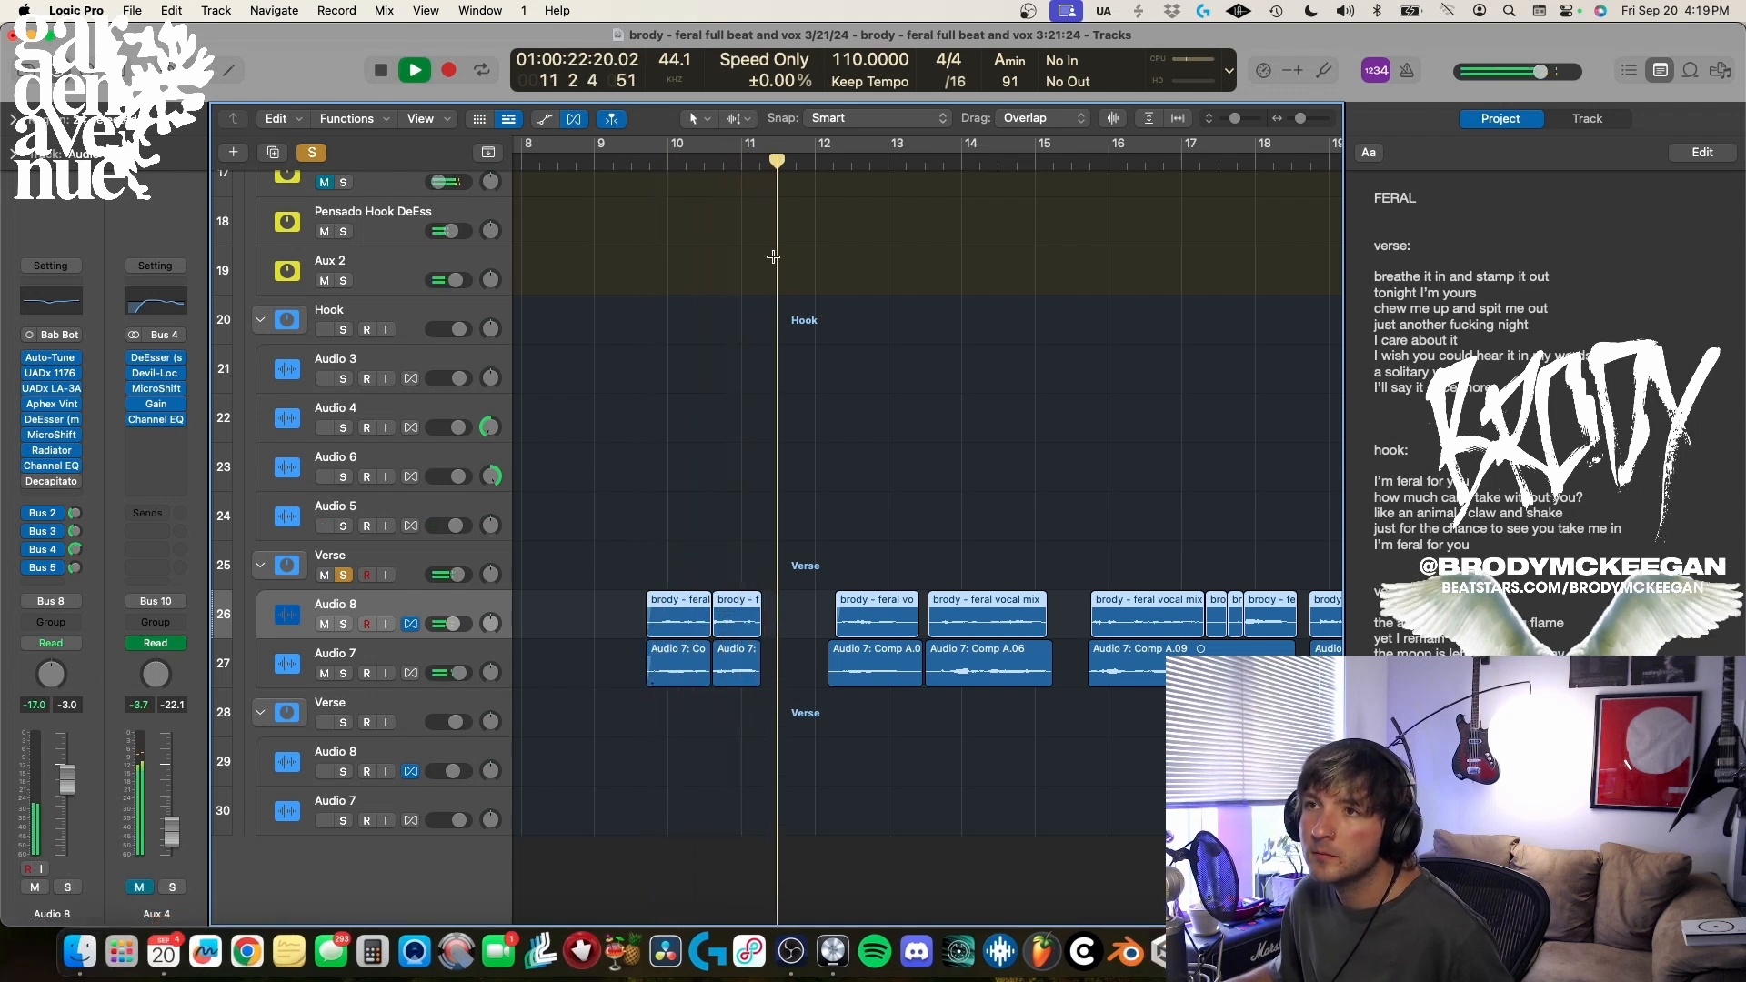
{"action": "key", "text": "space"}
{"action": "left_click", "coordinate": [654, 161]}
{"action": "key", "text": "space"}
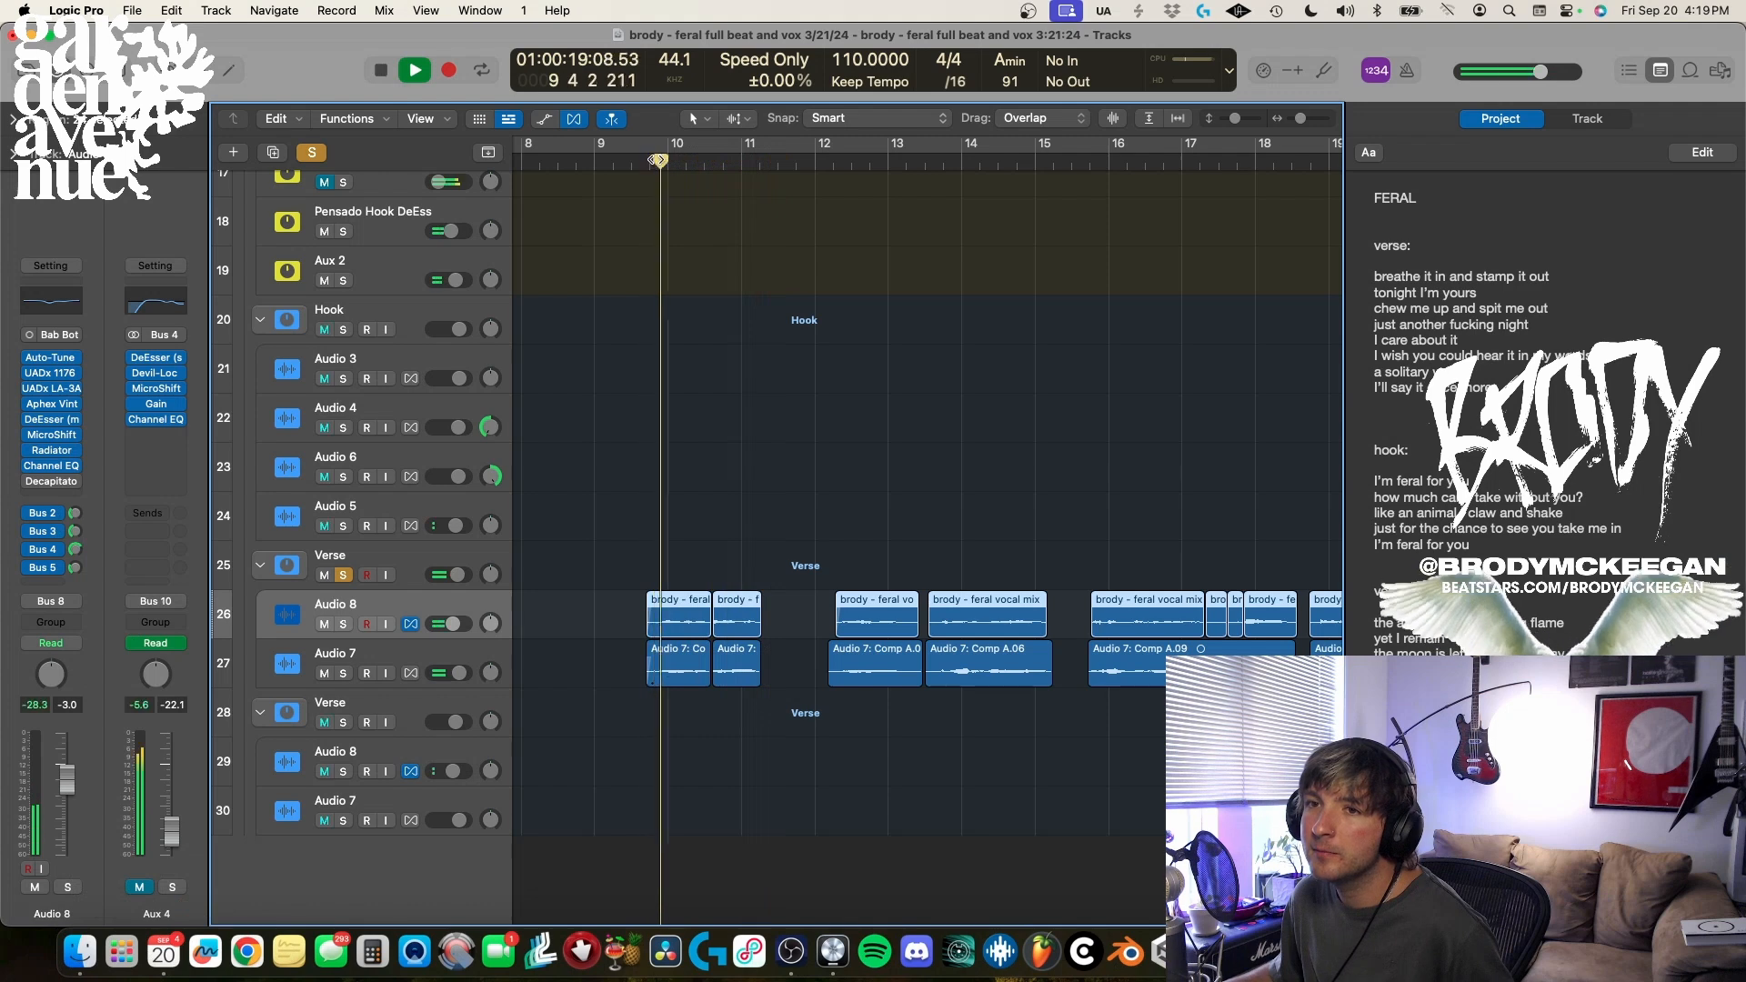
- Stop the soloed verse playback in bar 11 and follow Audio 8's Bus 5 send to the Aux 5 channel strip
{"action": "scroll", "coordinate": [582, 382], "scroll_direction": "up", "scroll_amount": 2}
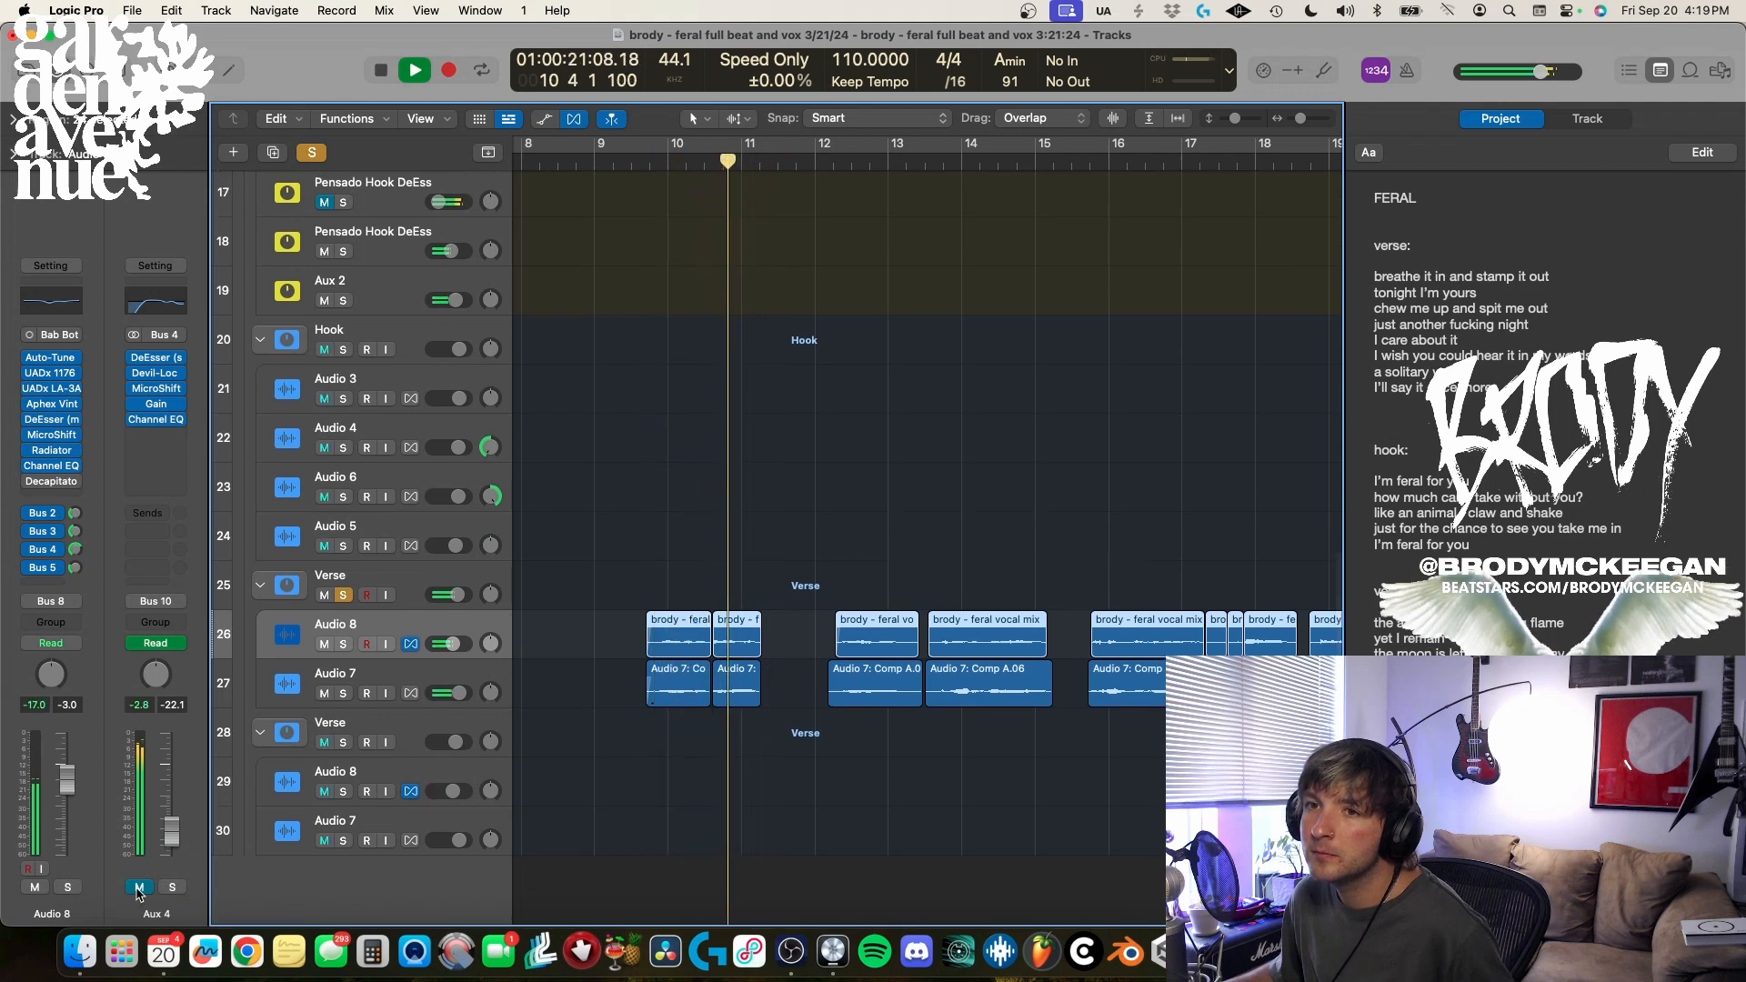
{"action": "key", "text": "space"}
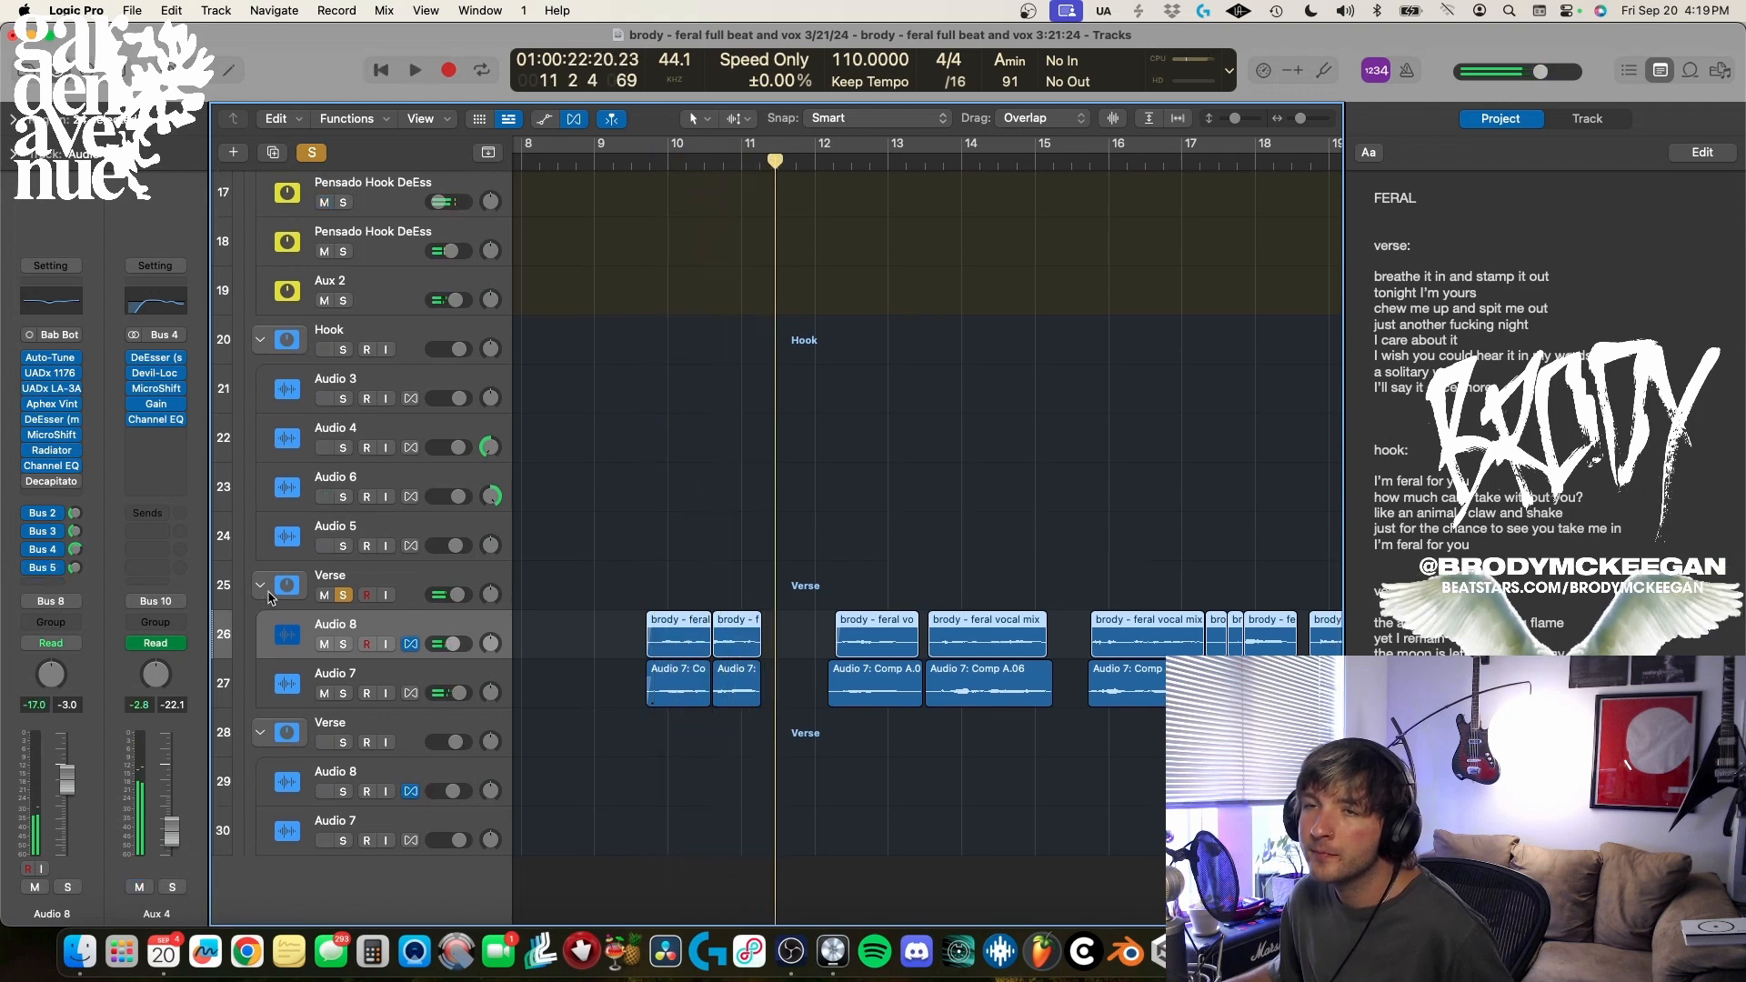
{"action": "left_click", "coordinate": [43, 568]}
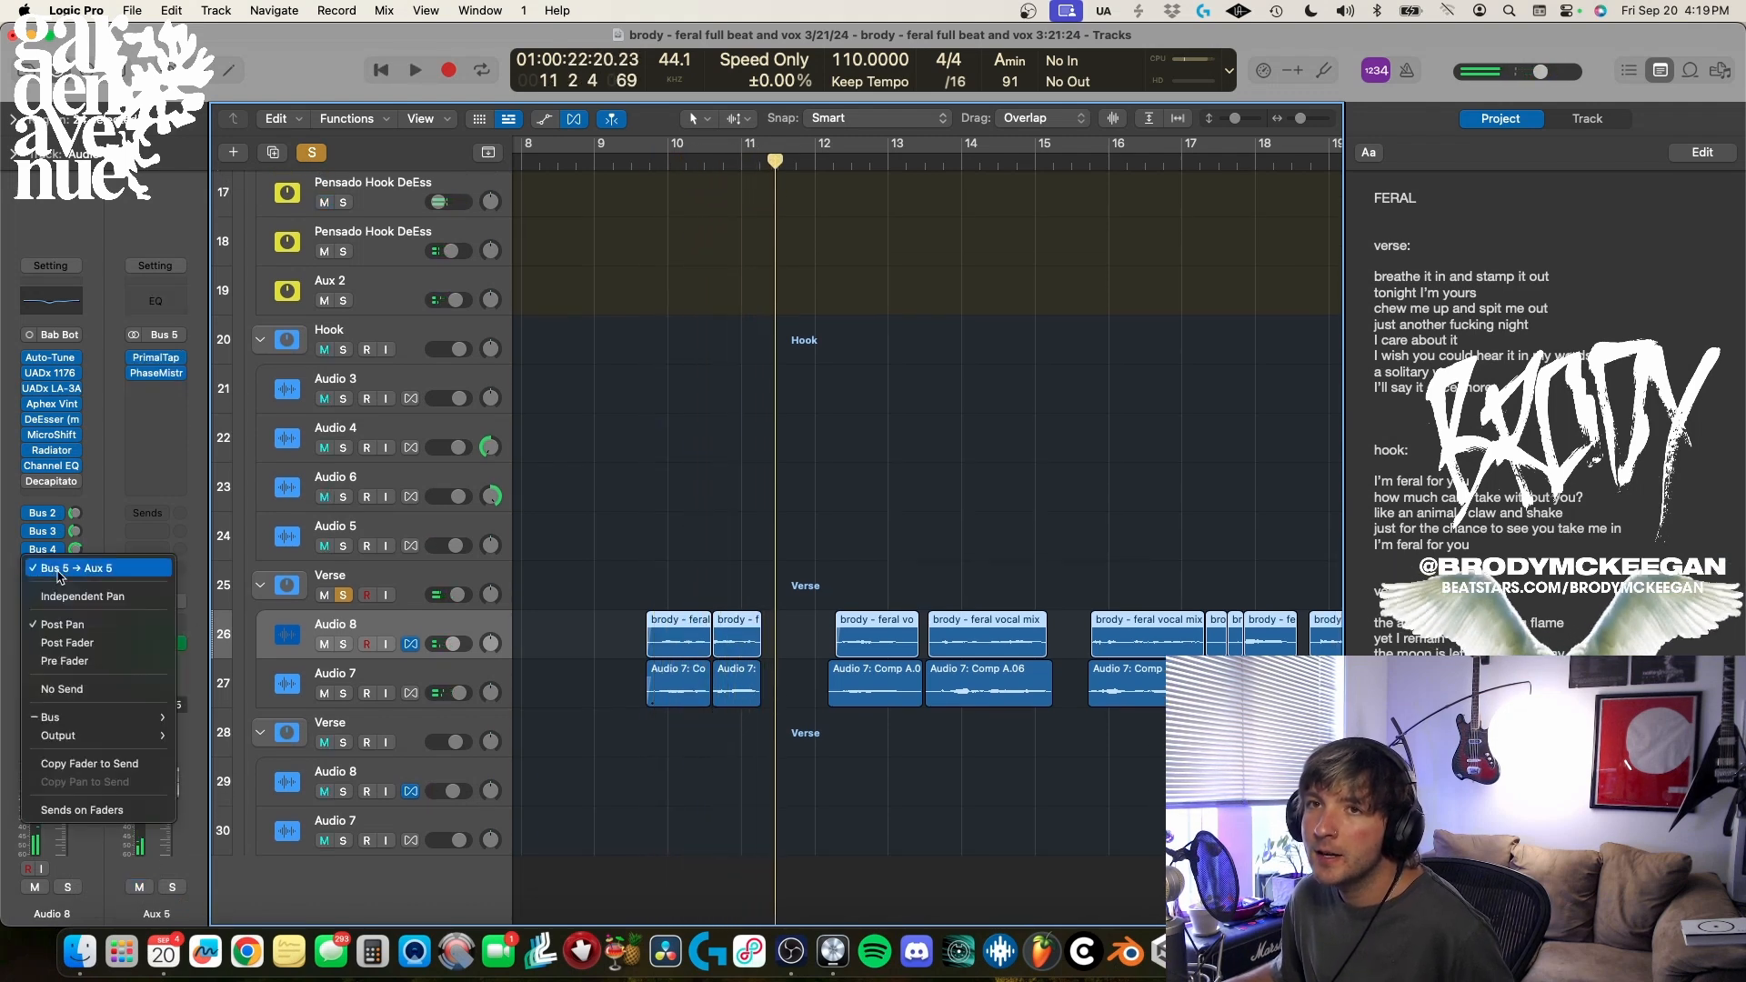
{"action": "left_click", "coordinate": [572, 627]}
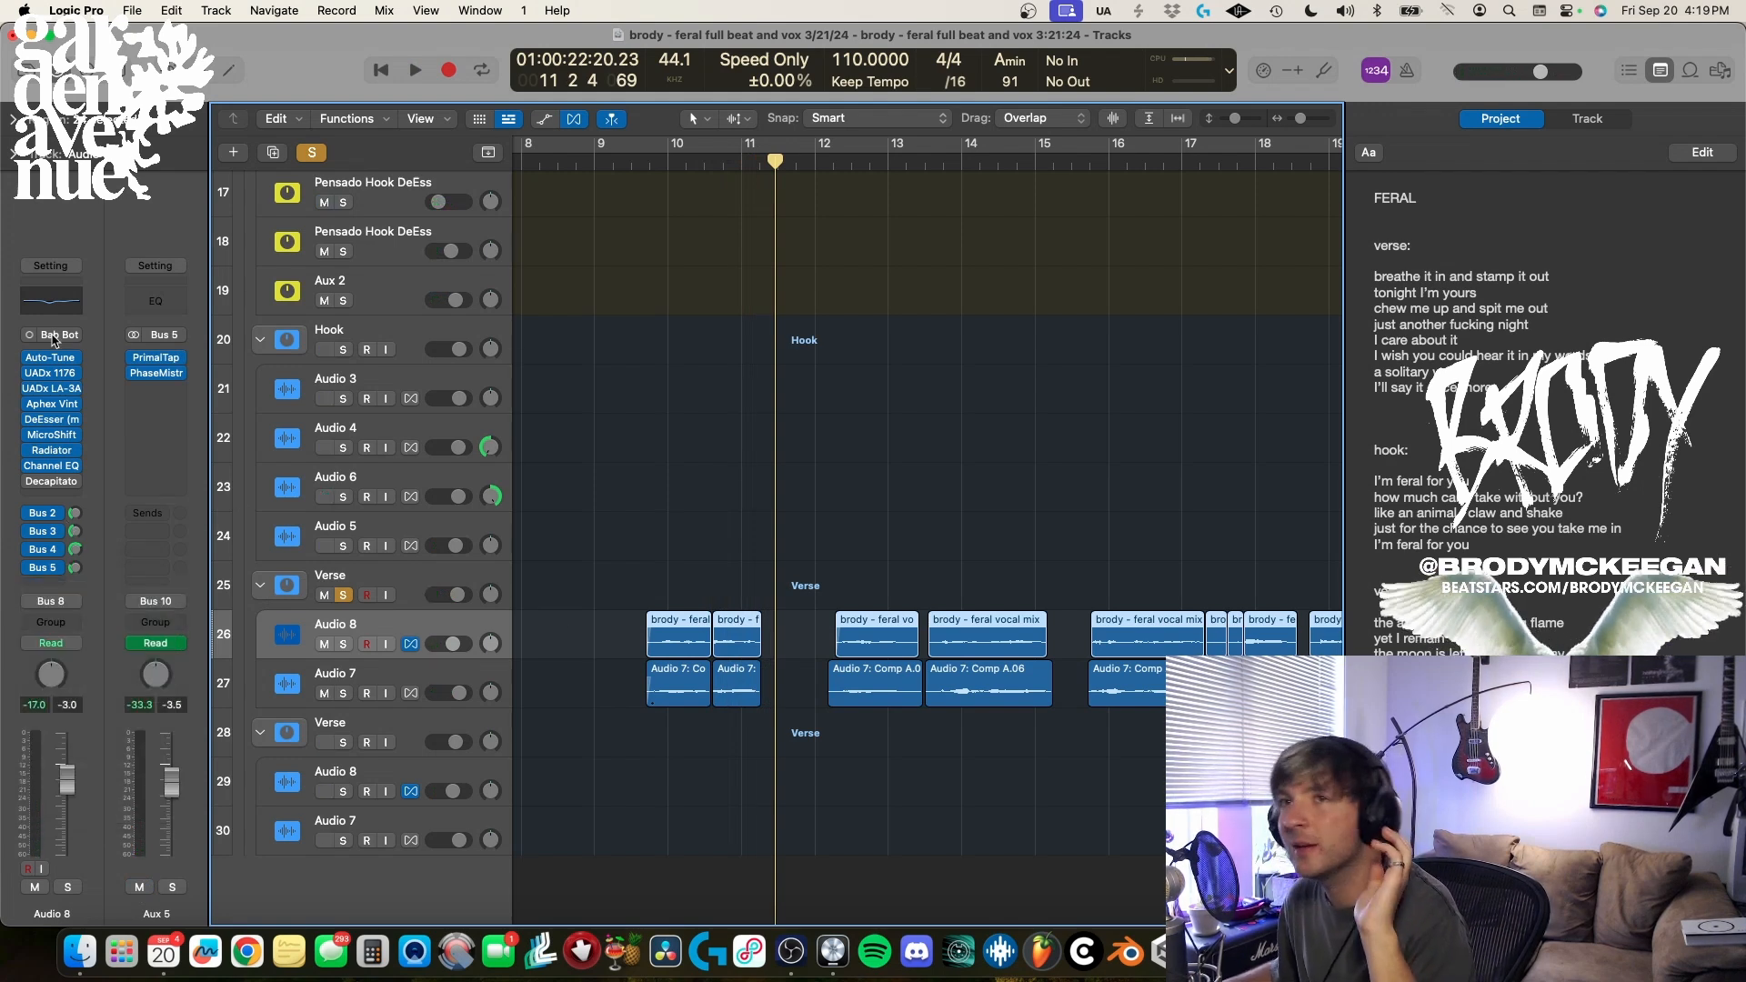
- Show Aux 5's PrimalTap delay with its Tweak settings and its PhaseMistress phaser, closing each plug-in window
{"action": "left_click", "coordinate": [156, 361]}
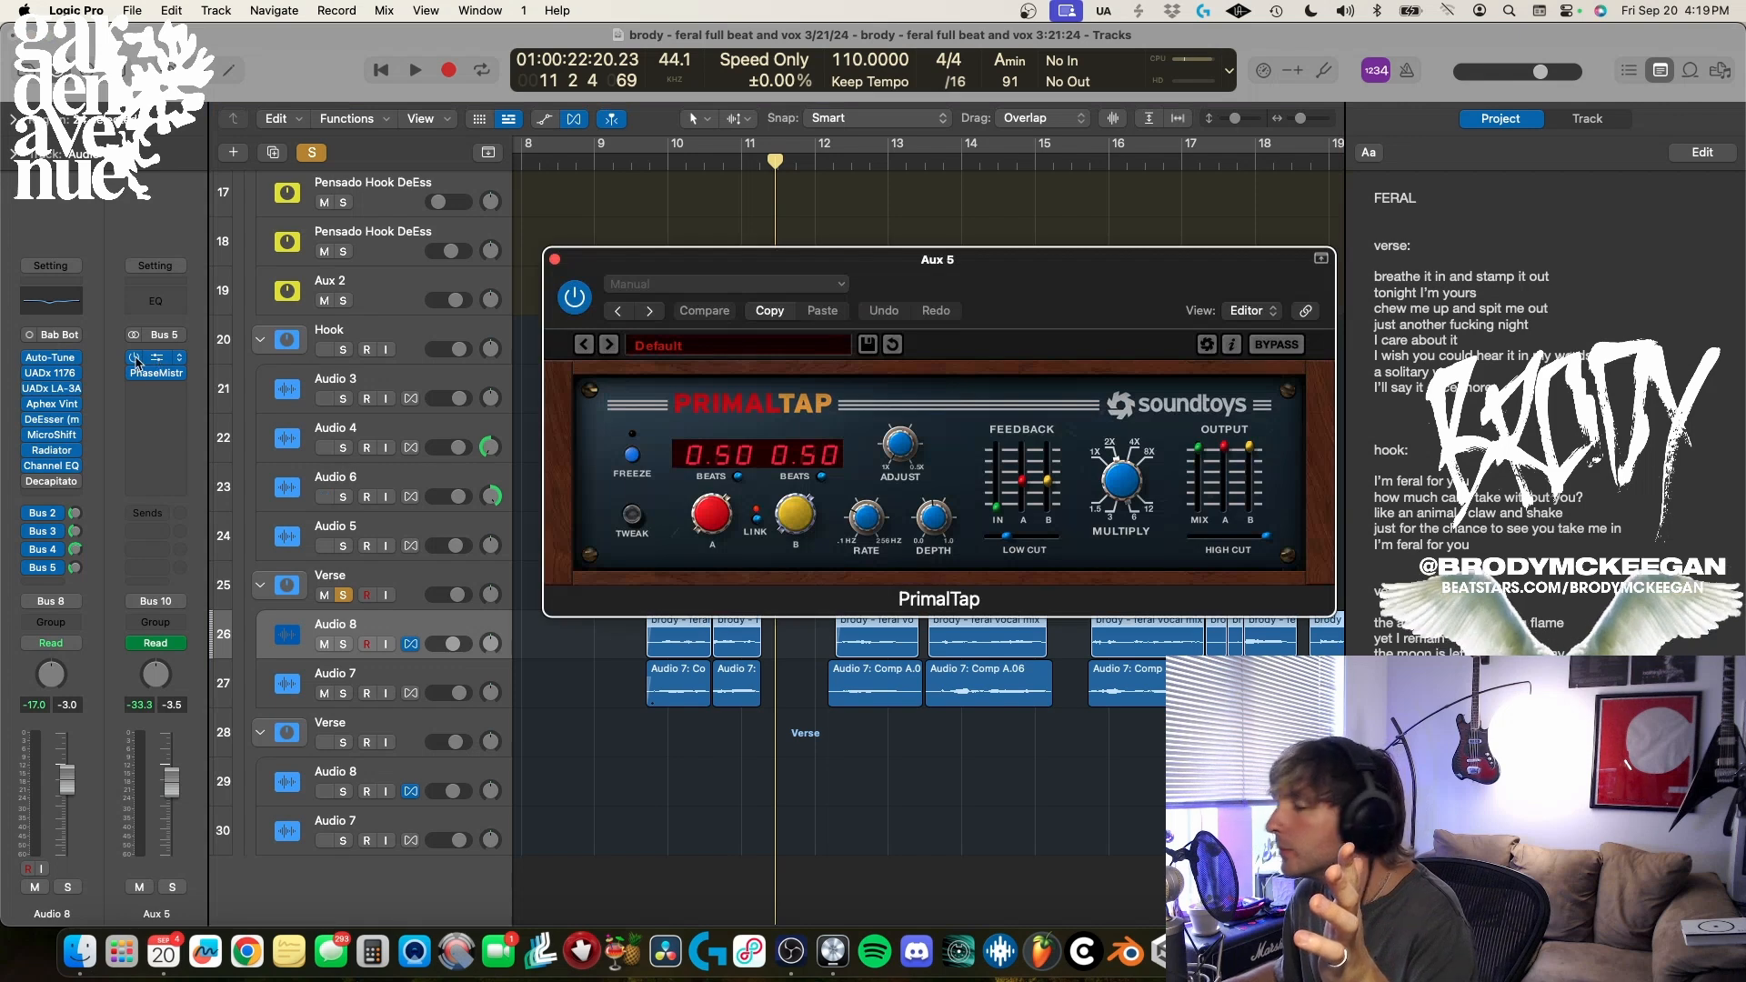
{"action": "left_click_drag", "start_coordinate": [1061, 282], "coordinate": [891, 274]}
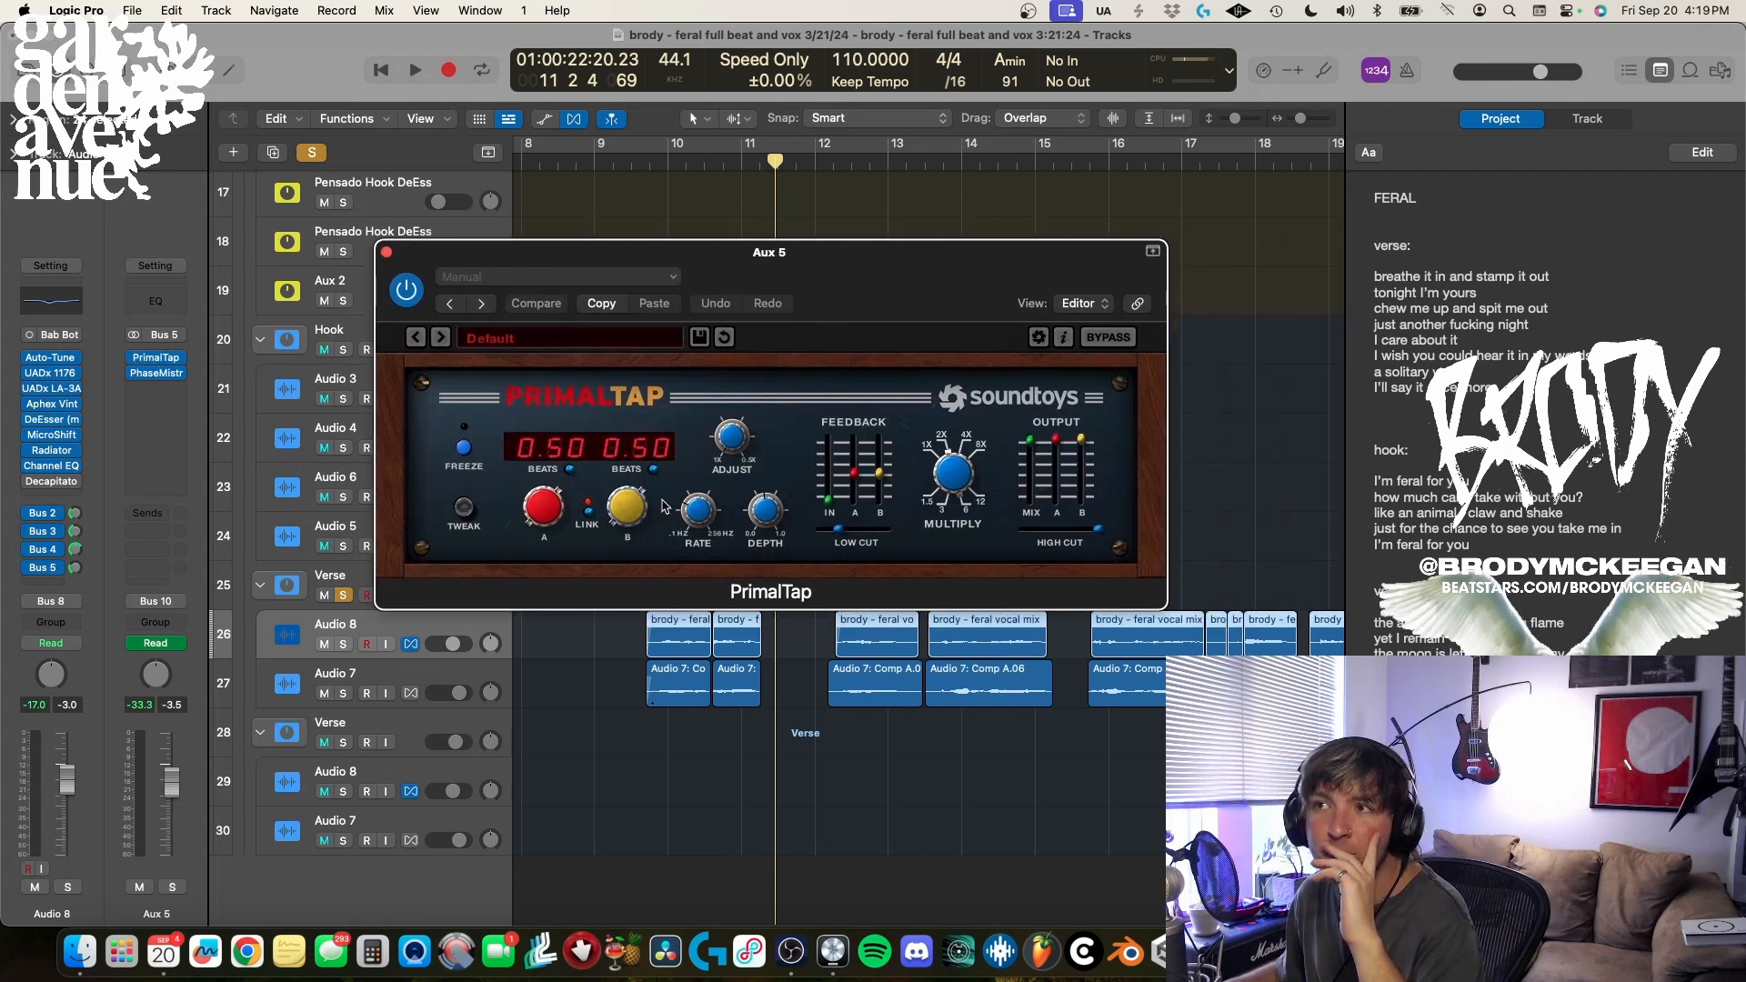
{"action": "left_click", "coordinate": [464, 510]}
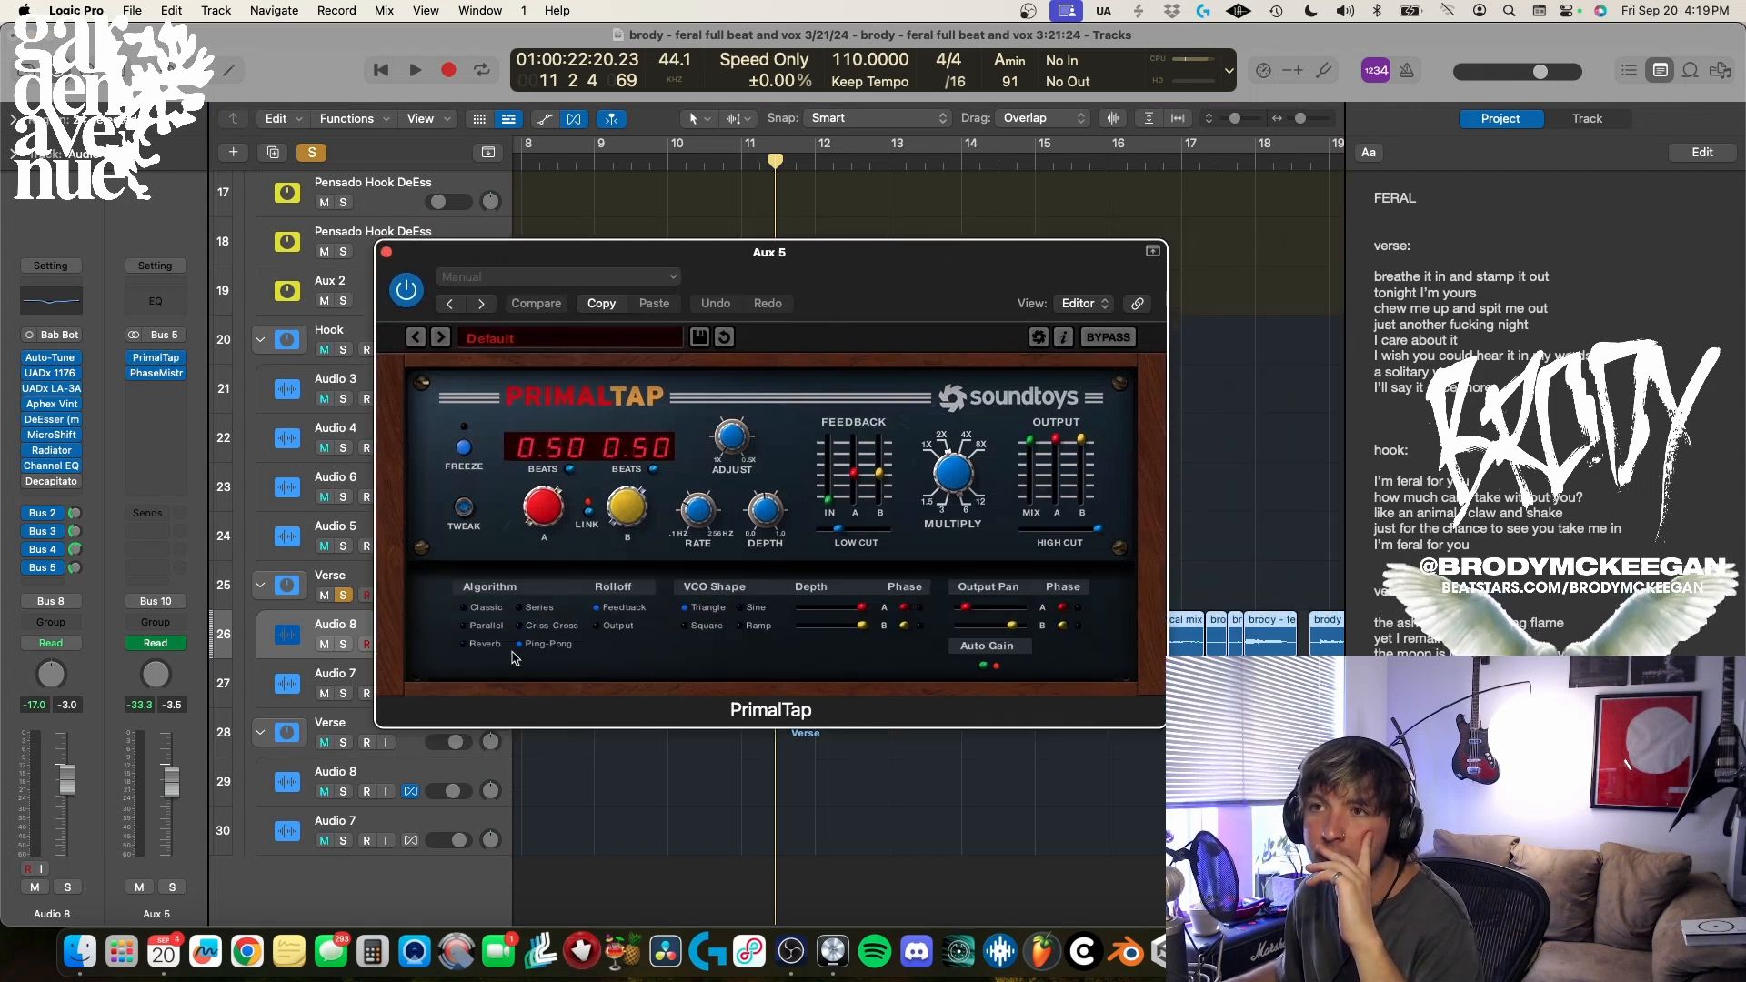
{"action": "left_click", "coordinate": [464, 515]}
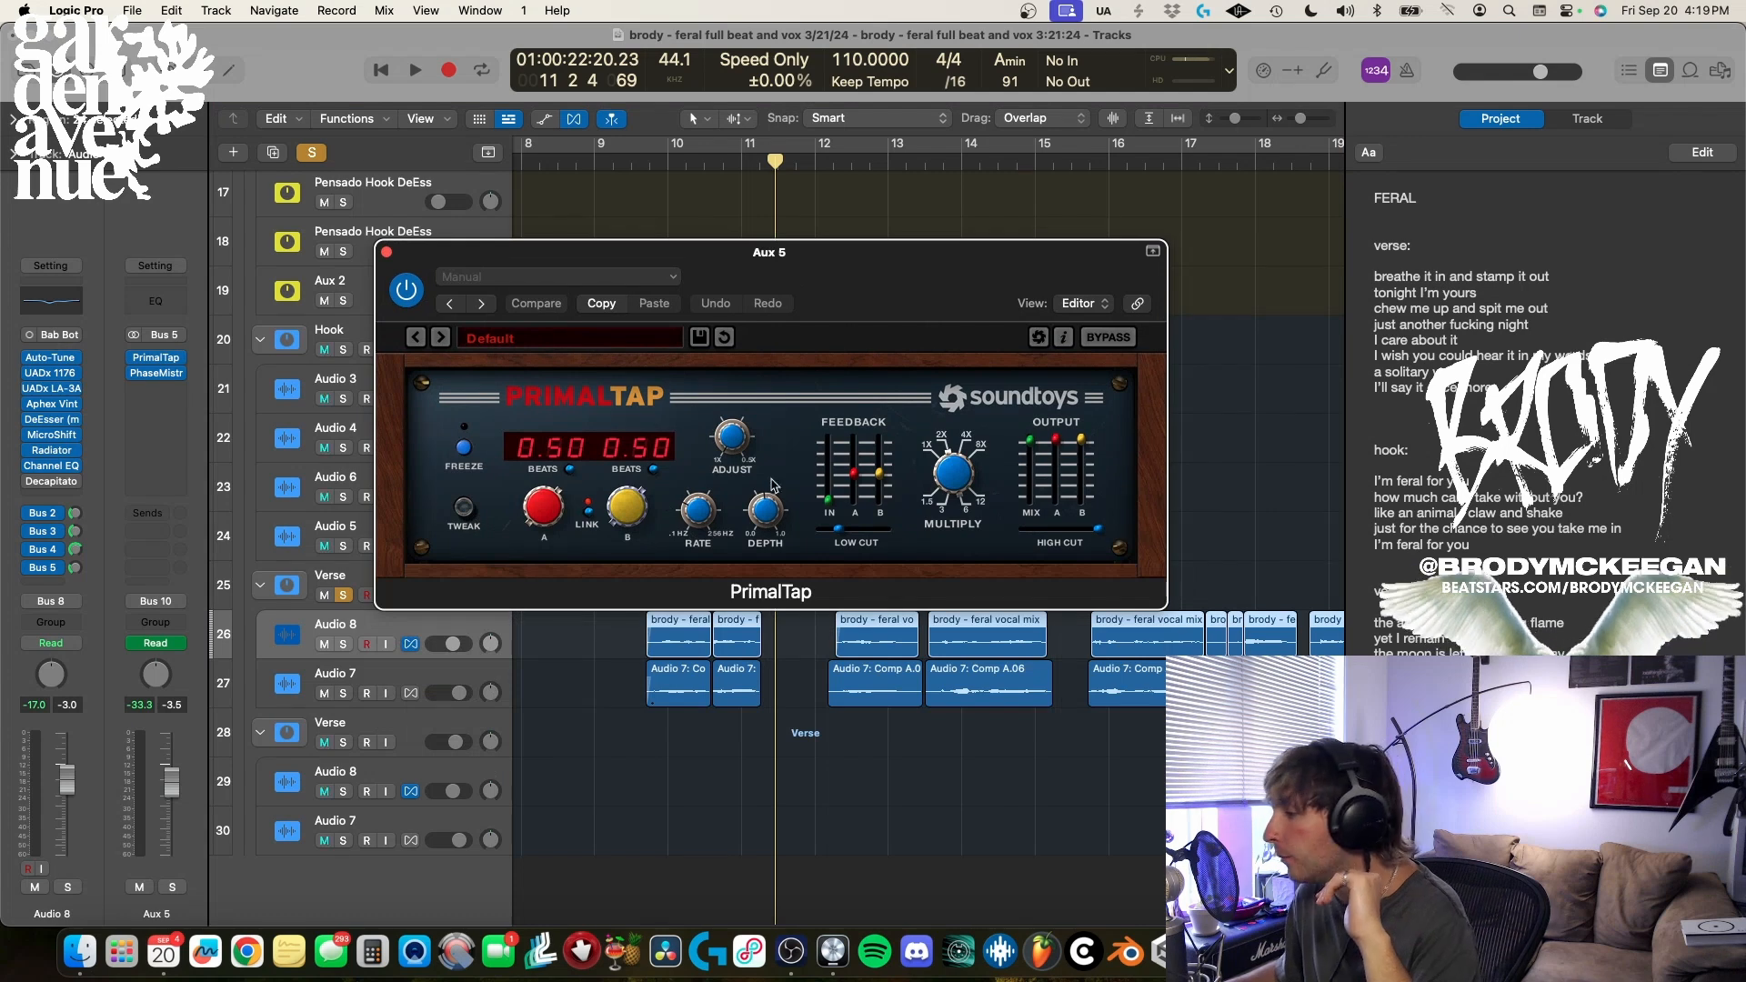
{"action": "left_click", "coordinate": [385, 252]}
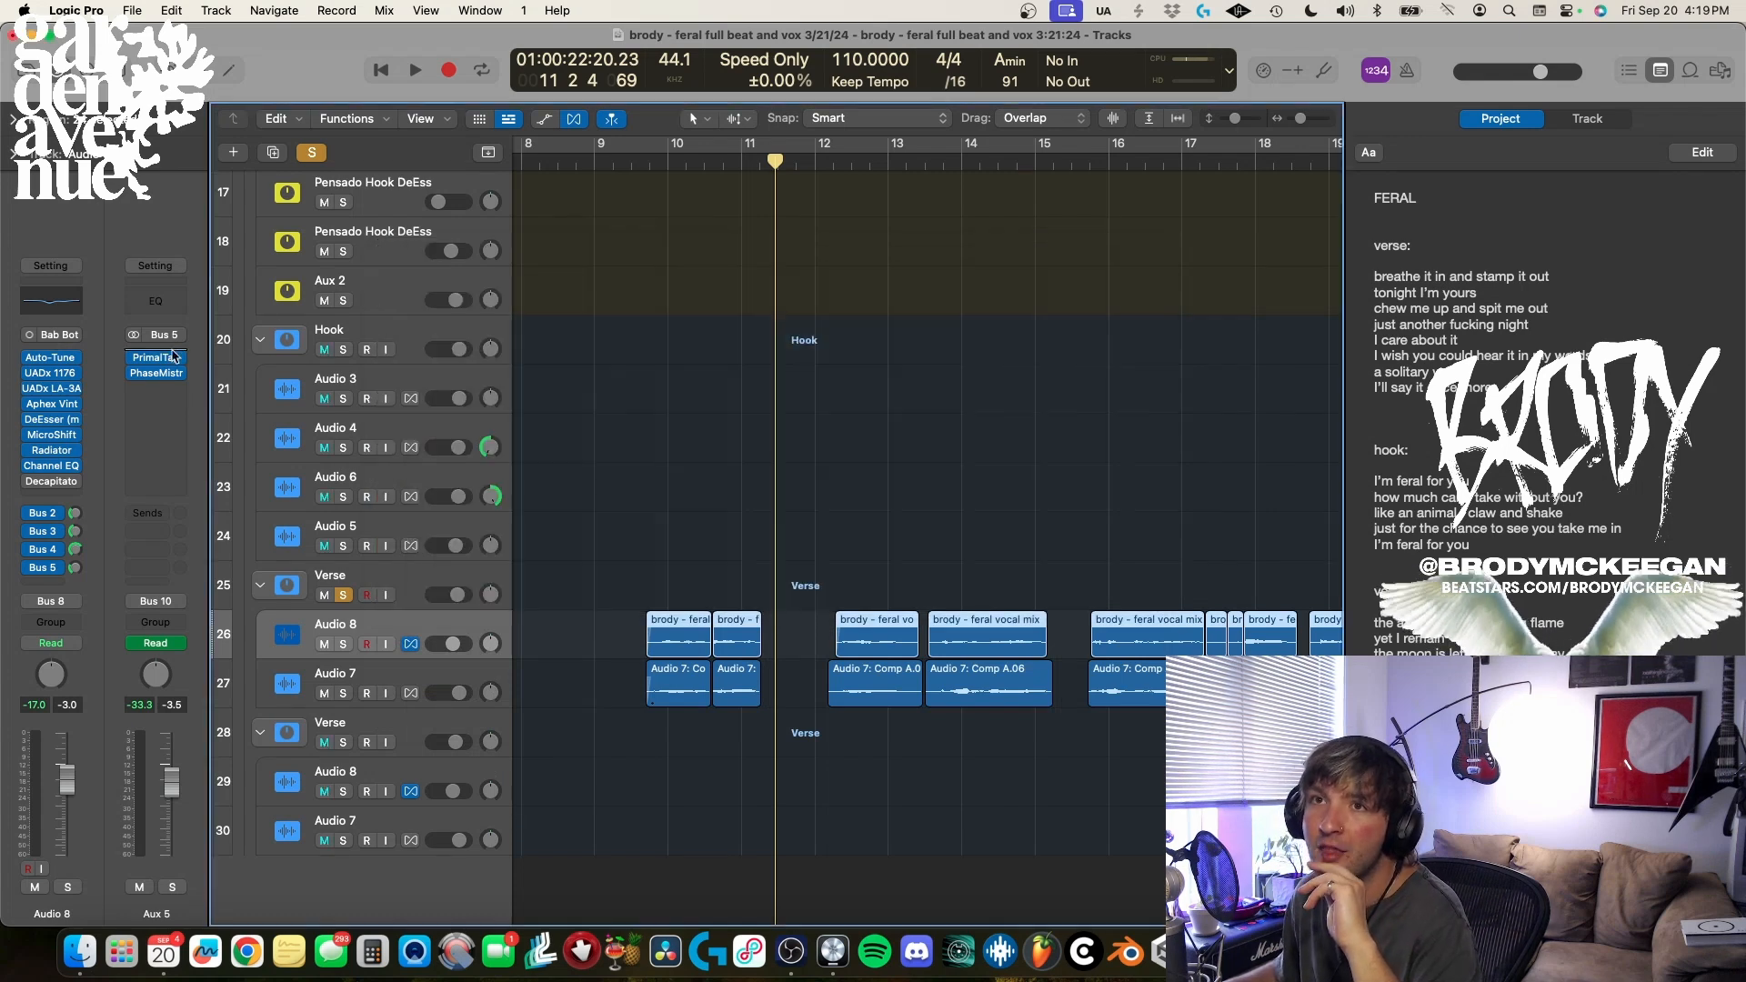
{"action": "left_click", "coordinate": [159, 381]}
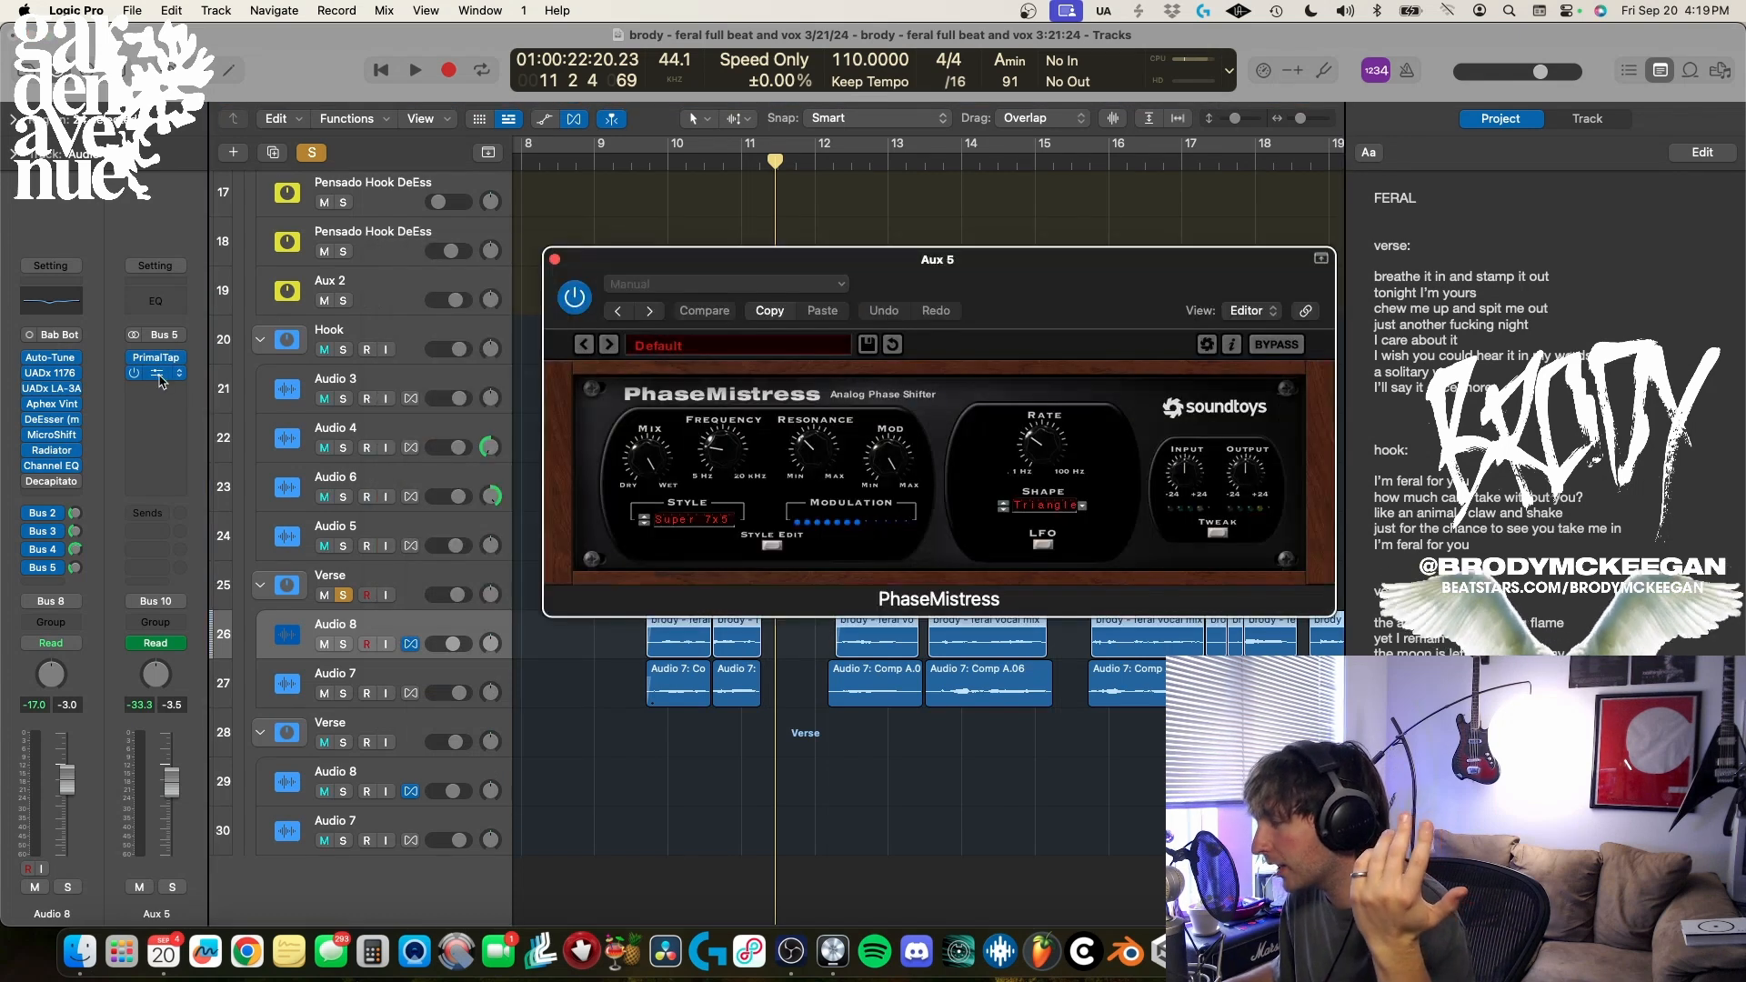
{"action": "left_click", "coordinate": [555, 259]}
- Play the soloed verse vocals from beat 4 of bar 9 into bar 13
{"action": "left_click", "coordinate": [650, 164]}
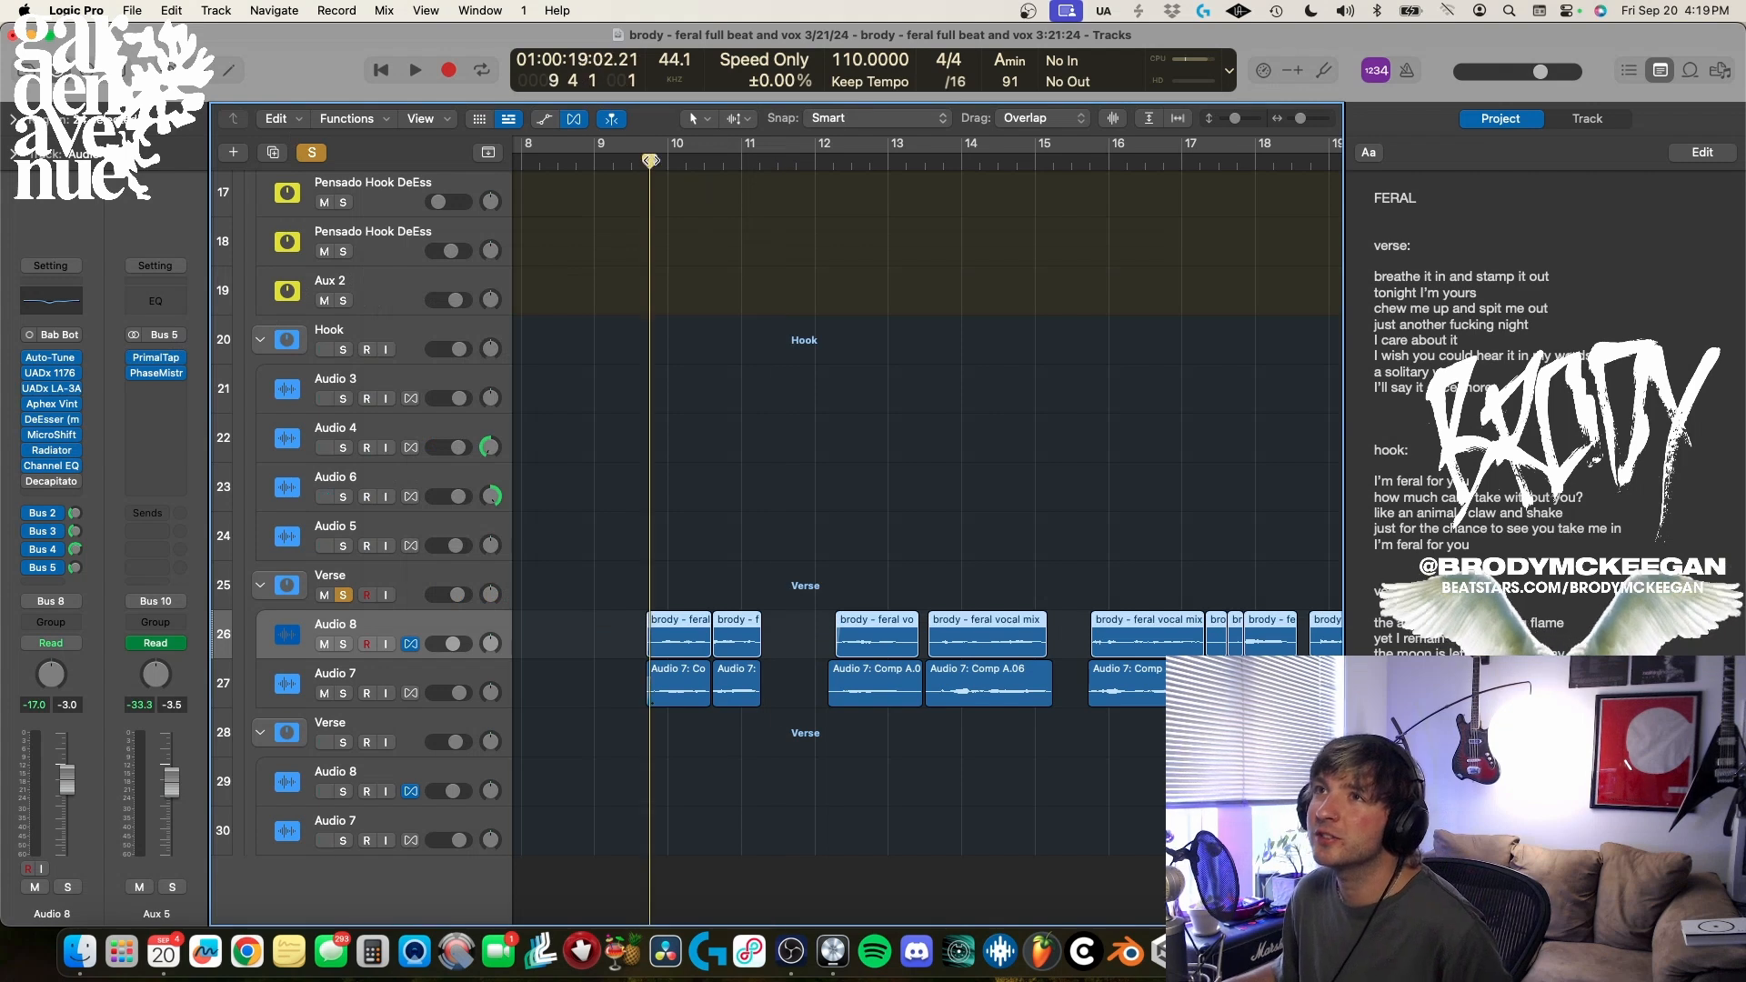
{"action": "key", "text": "space"}
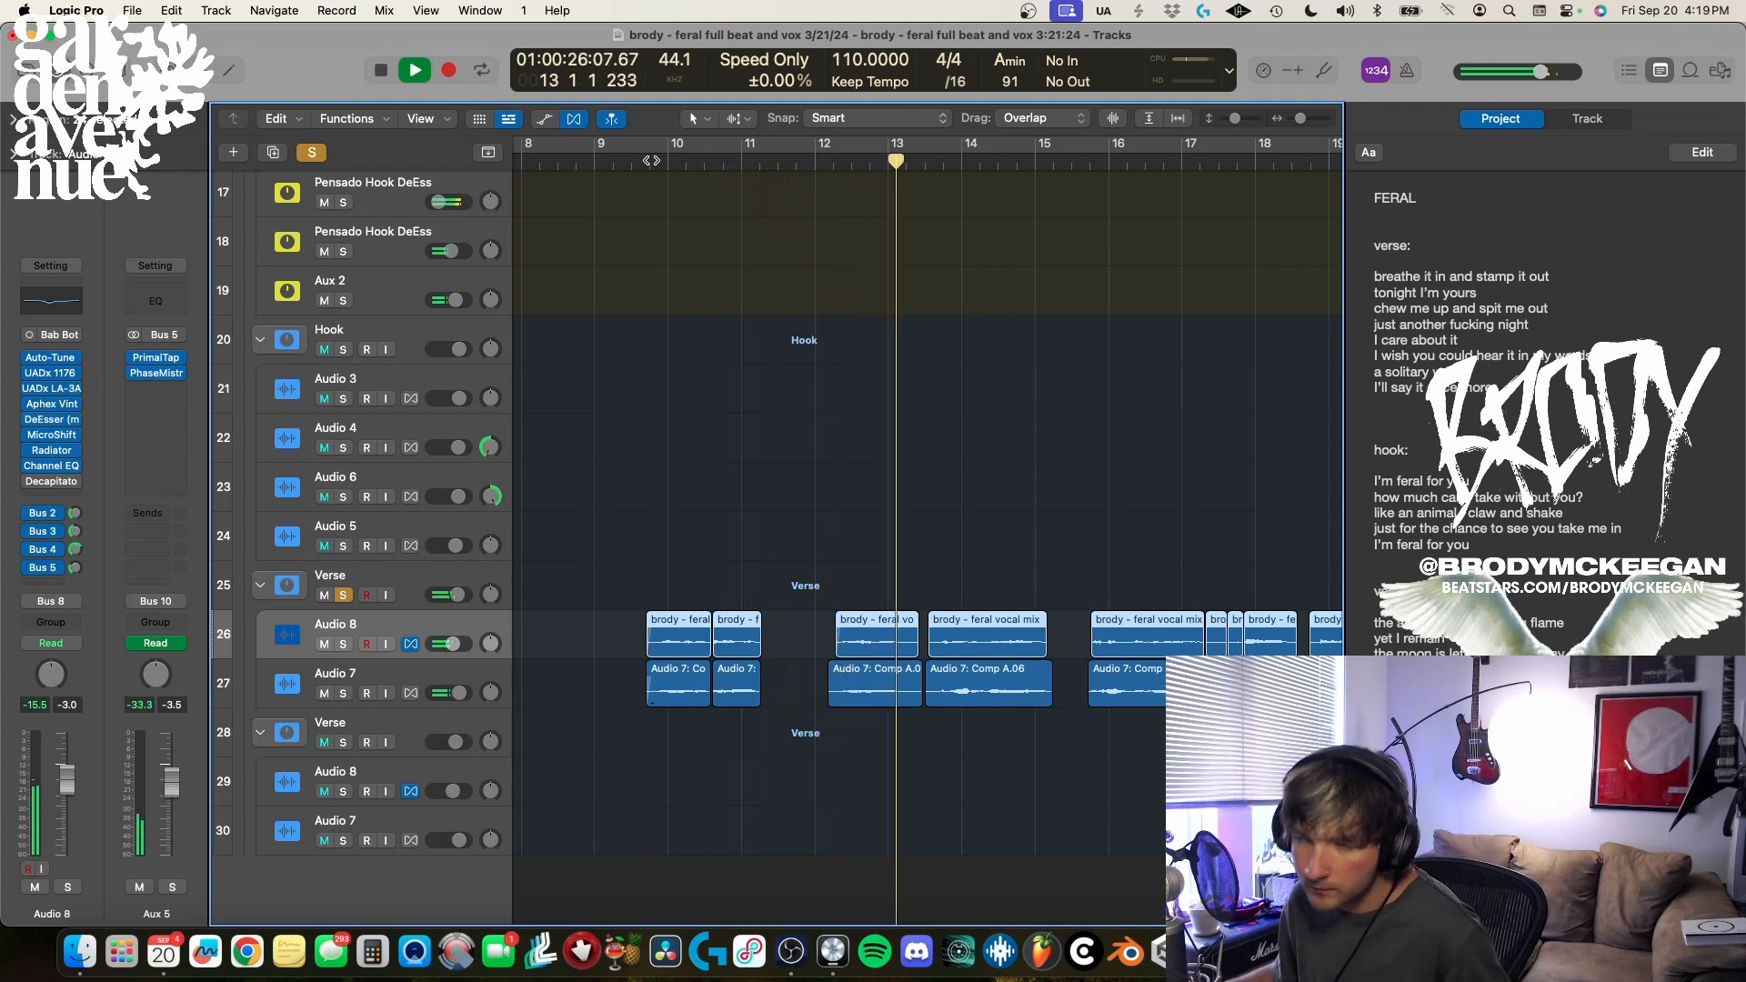
{"action": "key", "text": "space"}
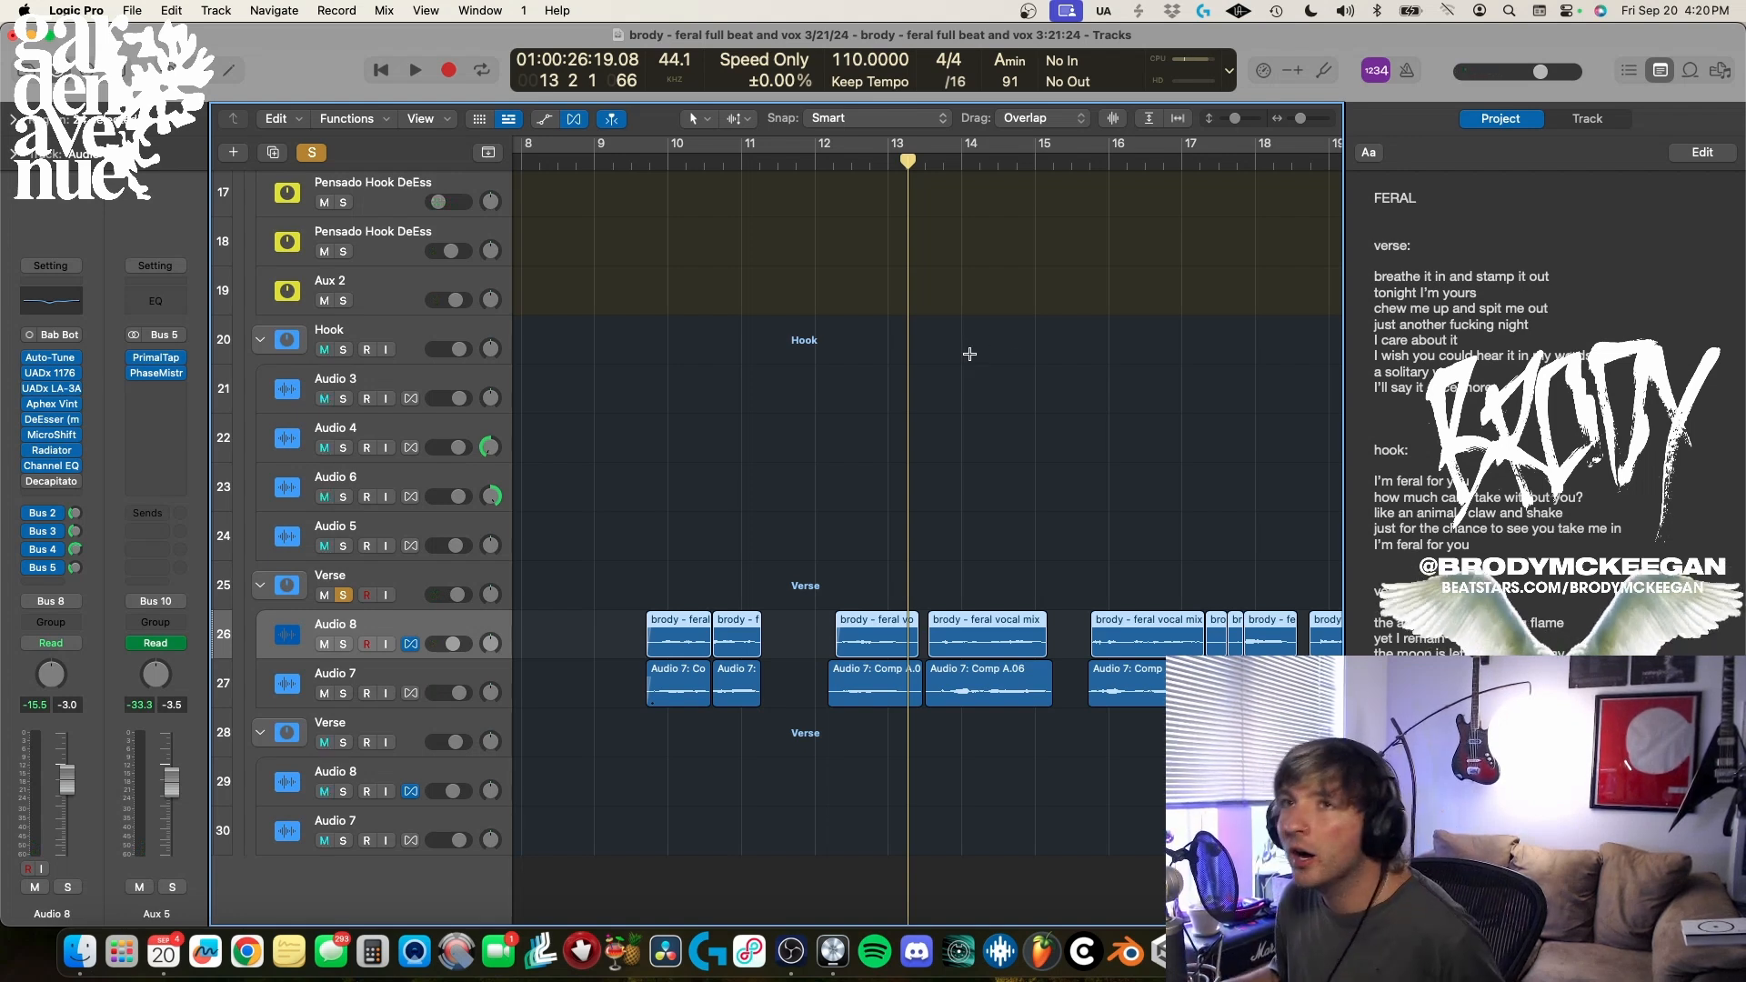
- Solo the Sum 11 stack along with the upper Verse stack, play from bar 10, and clear the solos by bar 14
{"action": "scroll", "coordinate": [969, 353], "scroll_direction": "down", "scroll_amount": 5}
{"action": "left_click", "coordinate": [341, 427]}
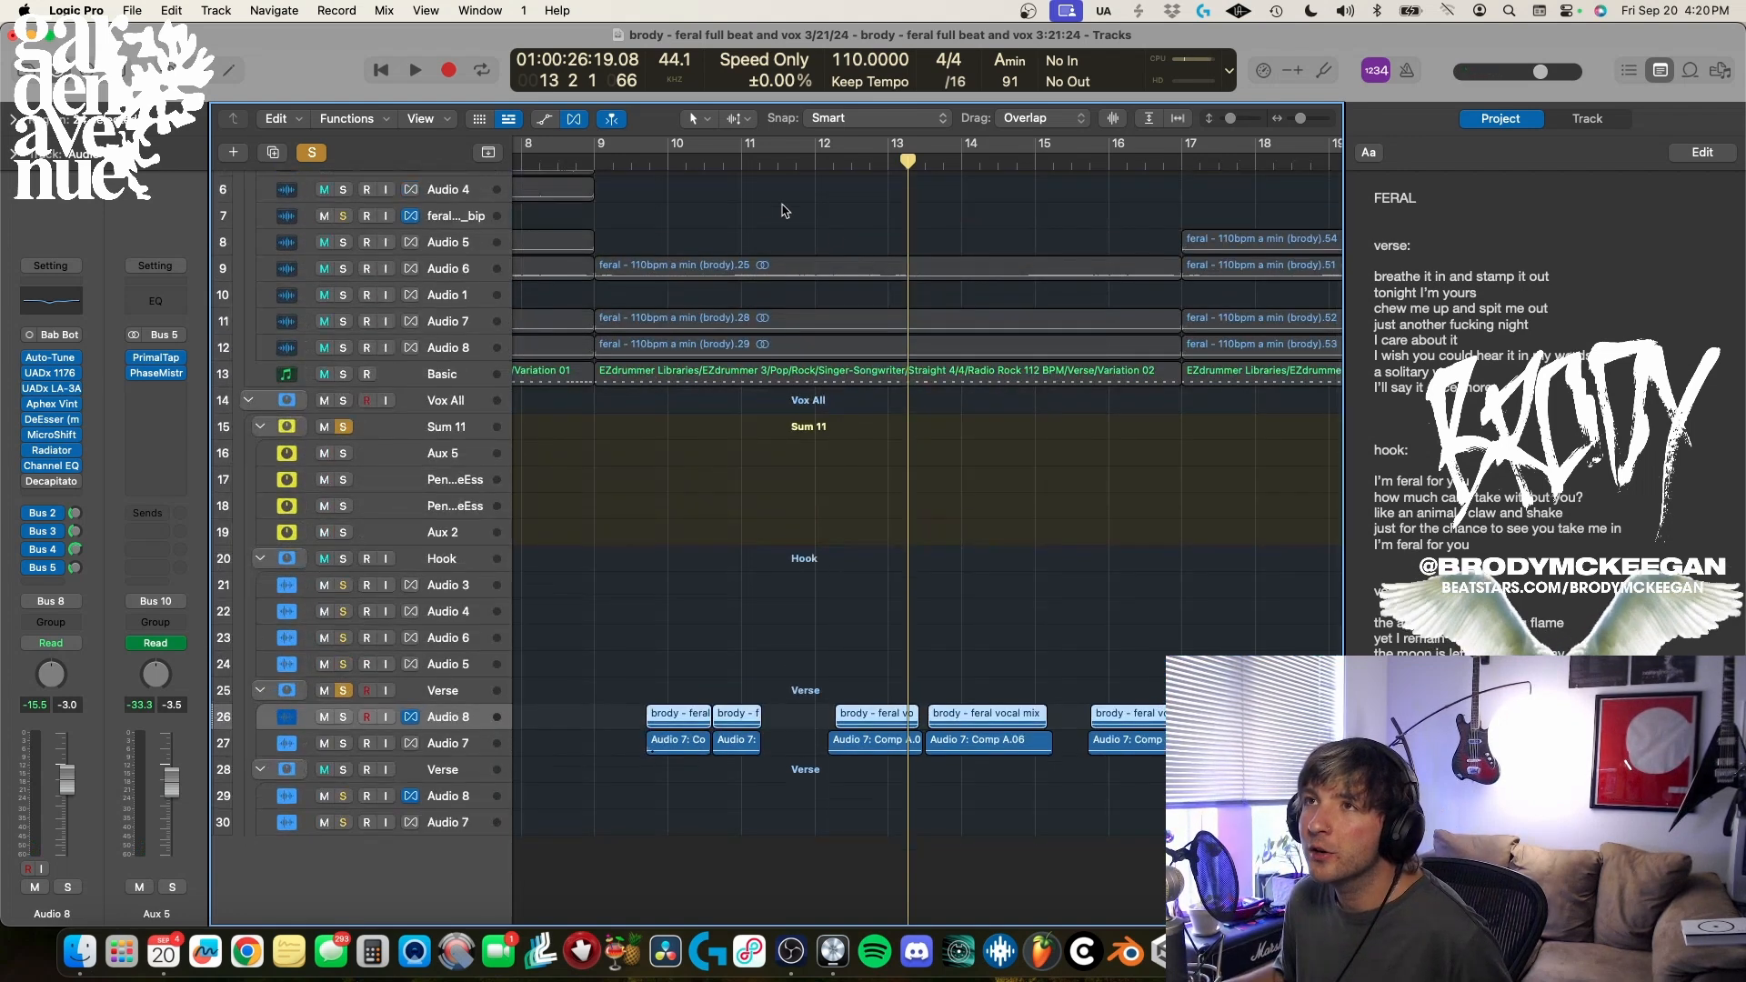
{"action": "left_click", "coordinate": [695, 161]}
{"action": "key", "text": "space"}
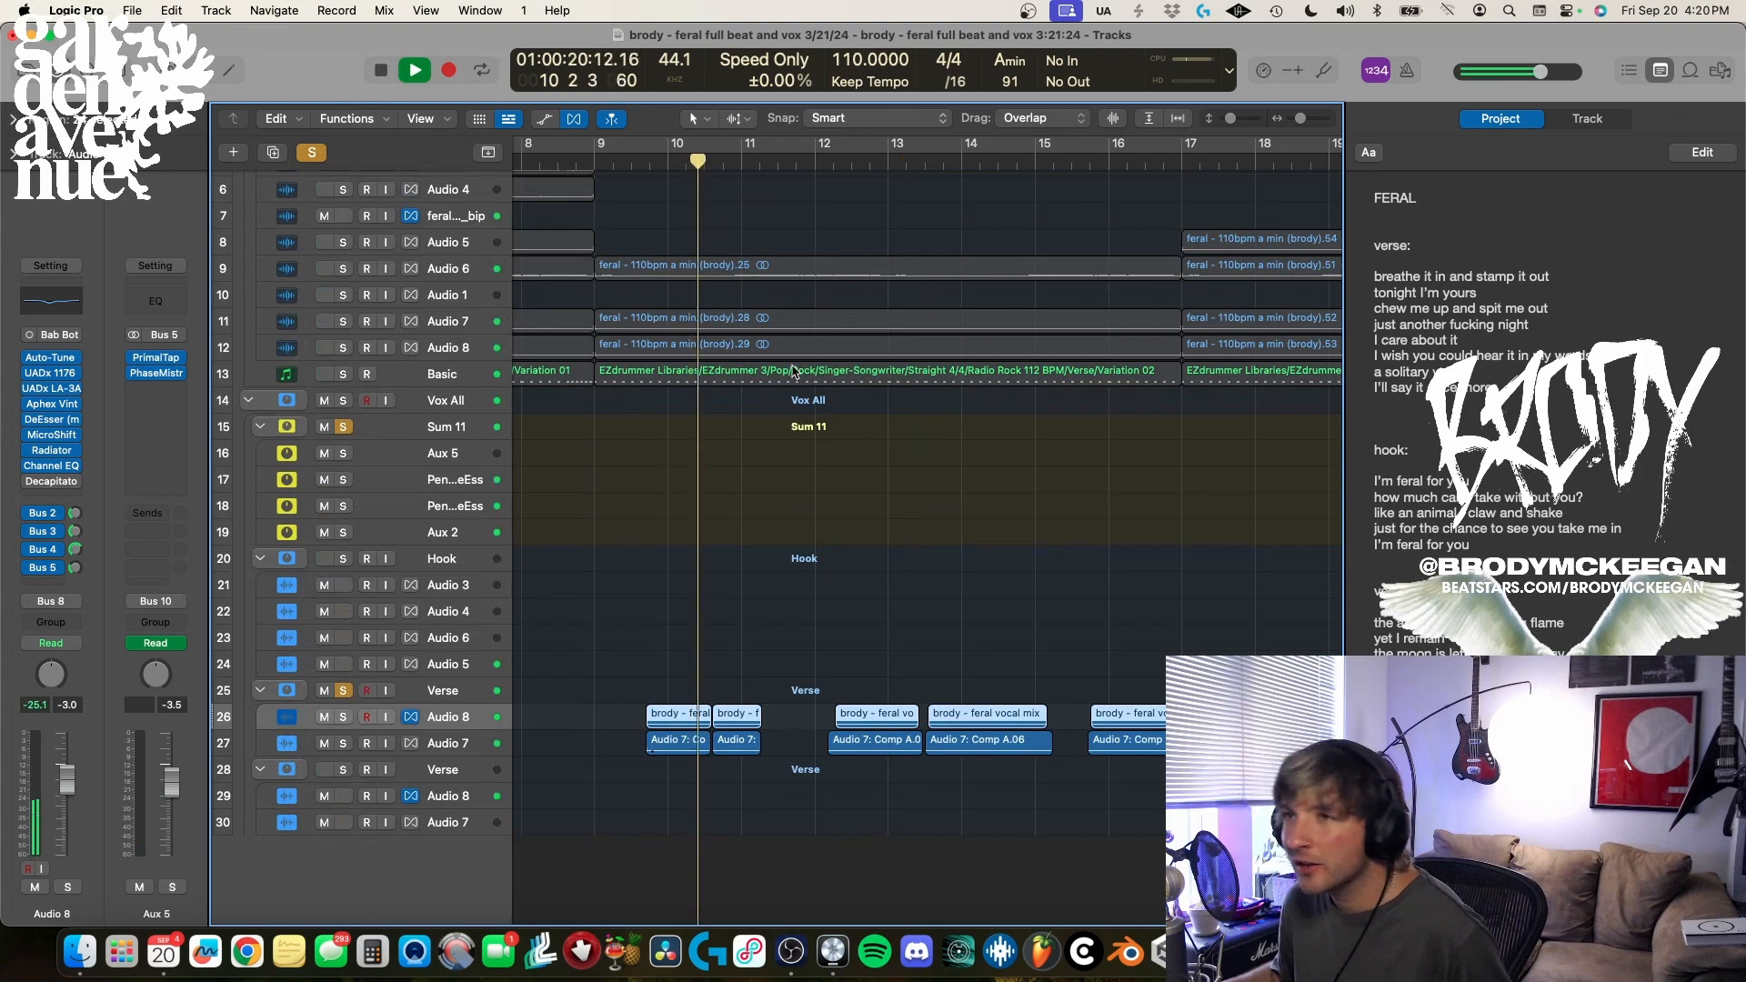
{"action": "scroll", "coordinate": [849, 394], "scroll_direction": "up", "scroll_amount": 4}
{"action": "scroll", "coordinate": [860, 398], "scroll_direction": "right", "scroll_amount": 3}
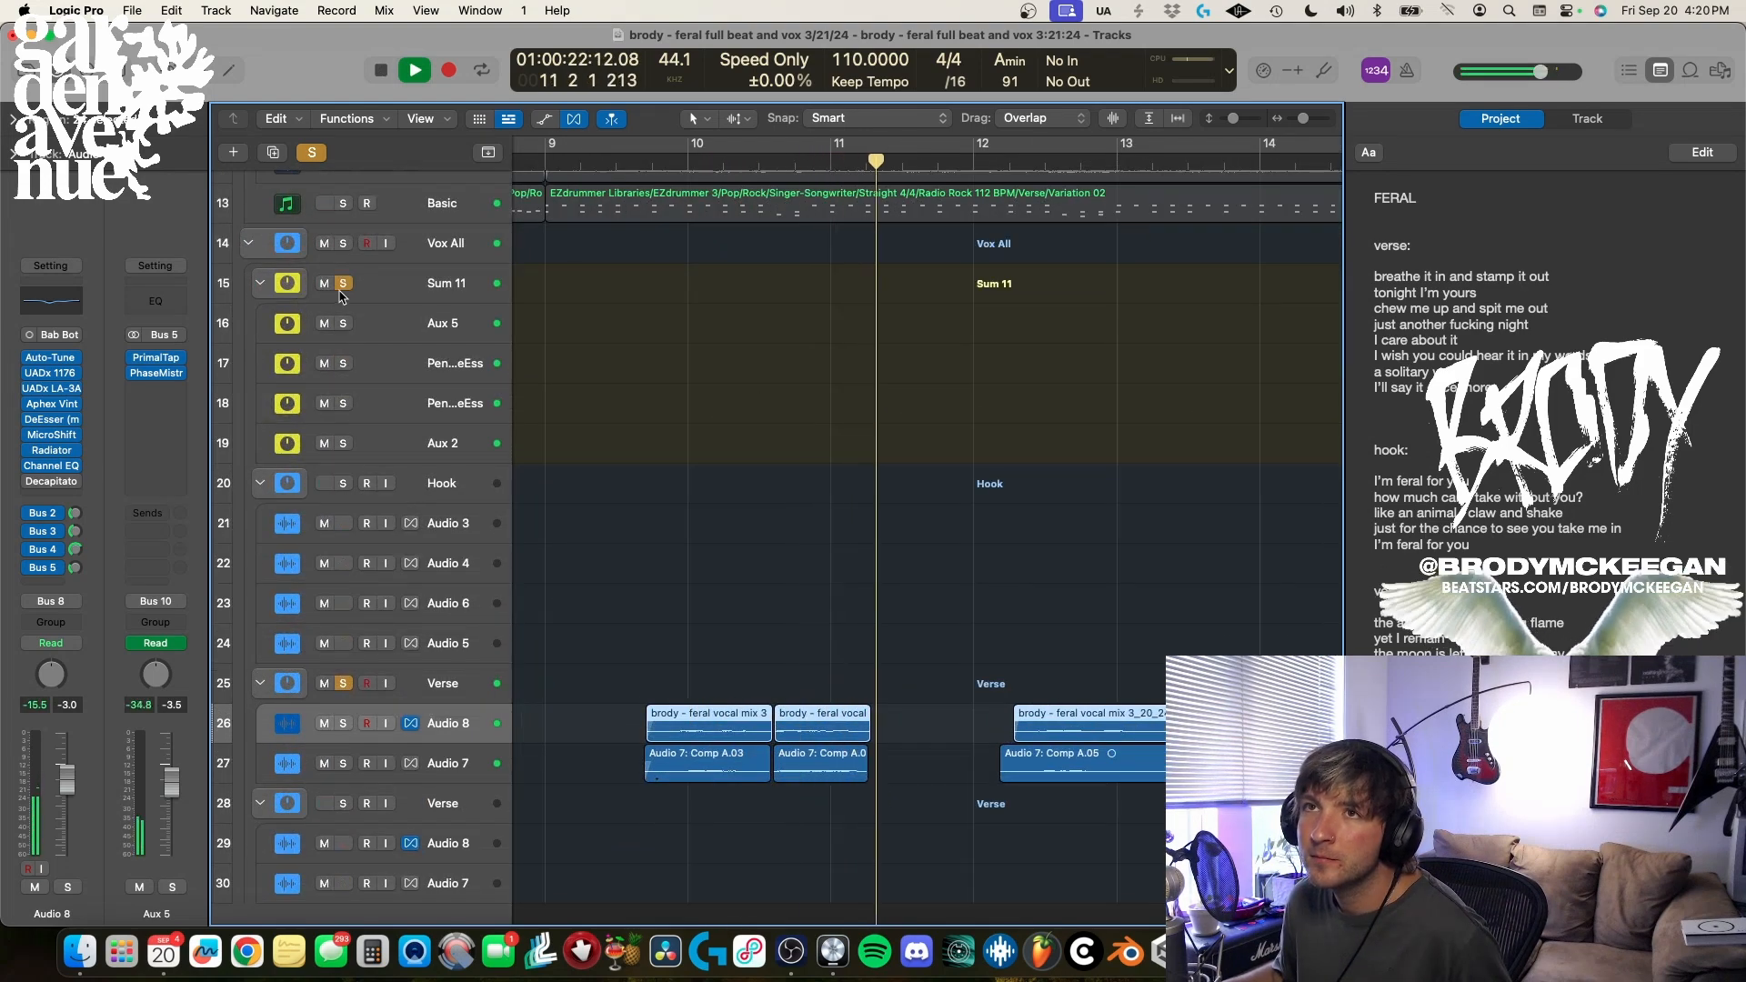
{"action": "left_click", "coordinate": [343, 286]}
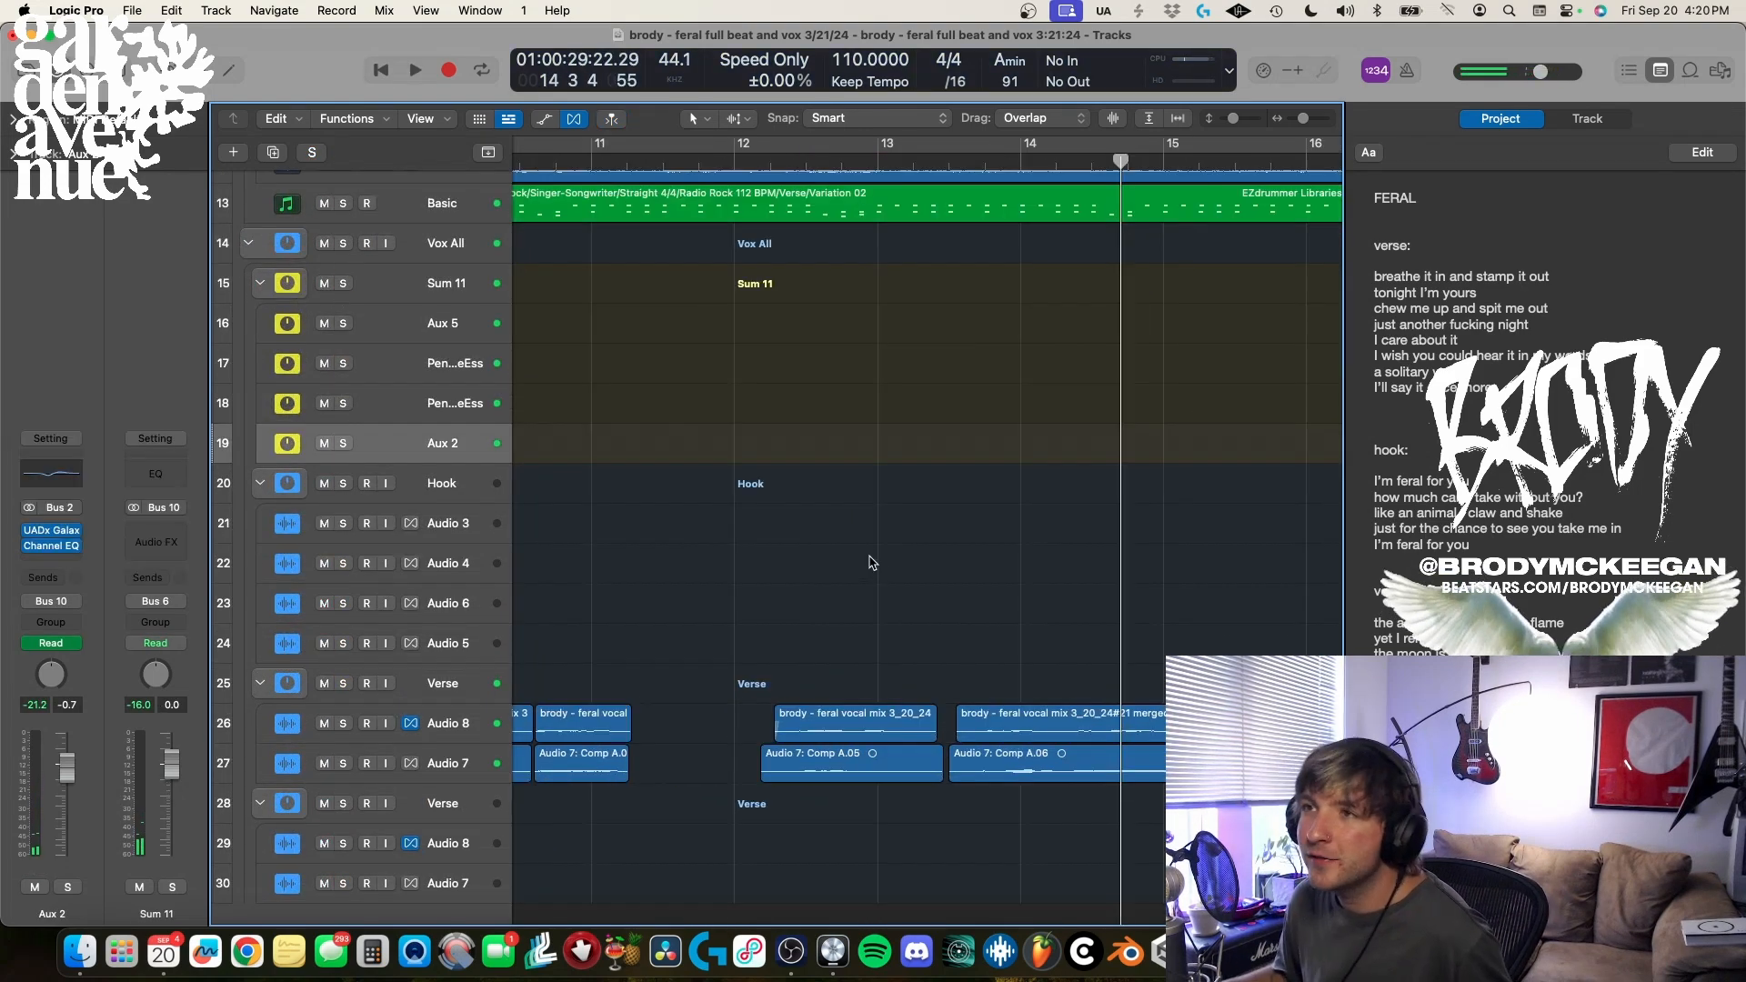
- Solo the lower Verse stack and play its vocals from beat 4 of bar 23
{"action": "scroll", "coordinate": [870, 563], "scroll_direction": "down", "scroll_amount": 3}
{"action": "scroll", "coordinate": [870, 566], "scroll_direction": "left", "scroll_amount": 3}
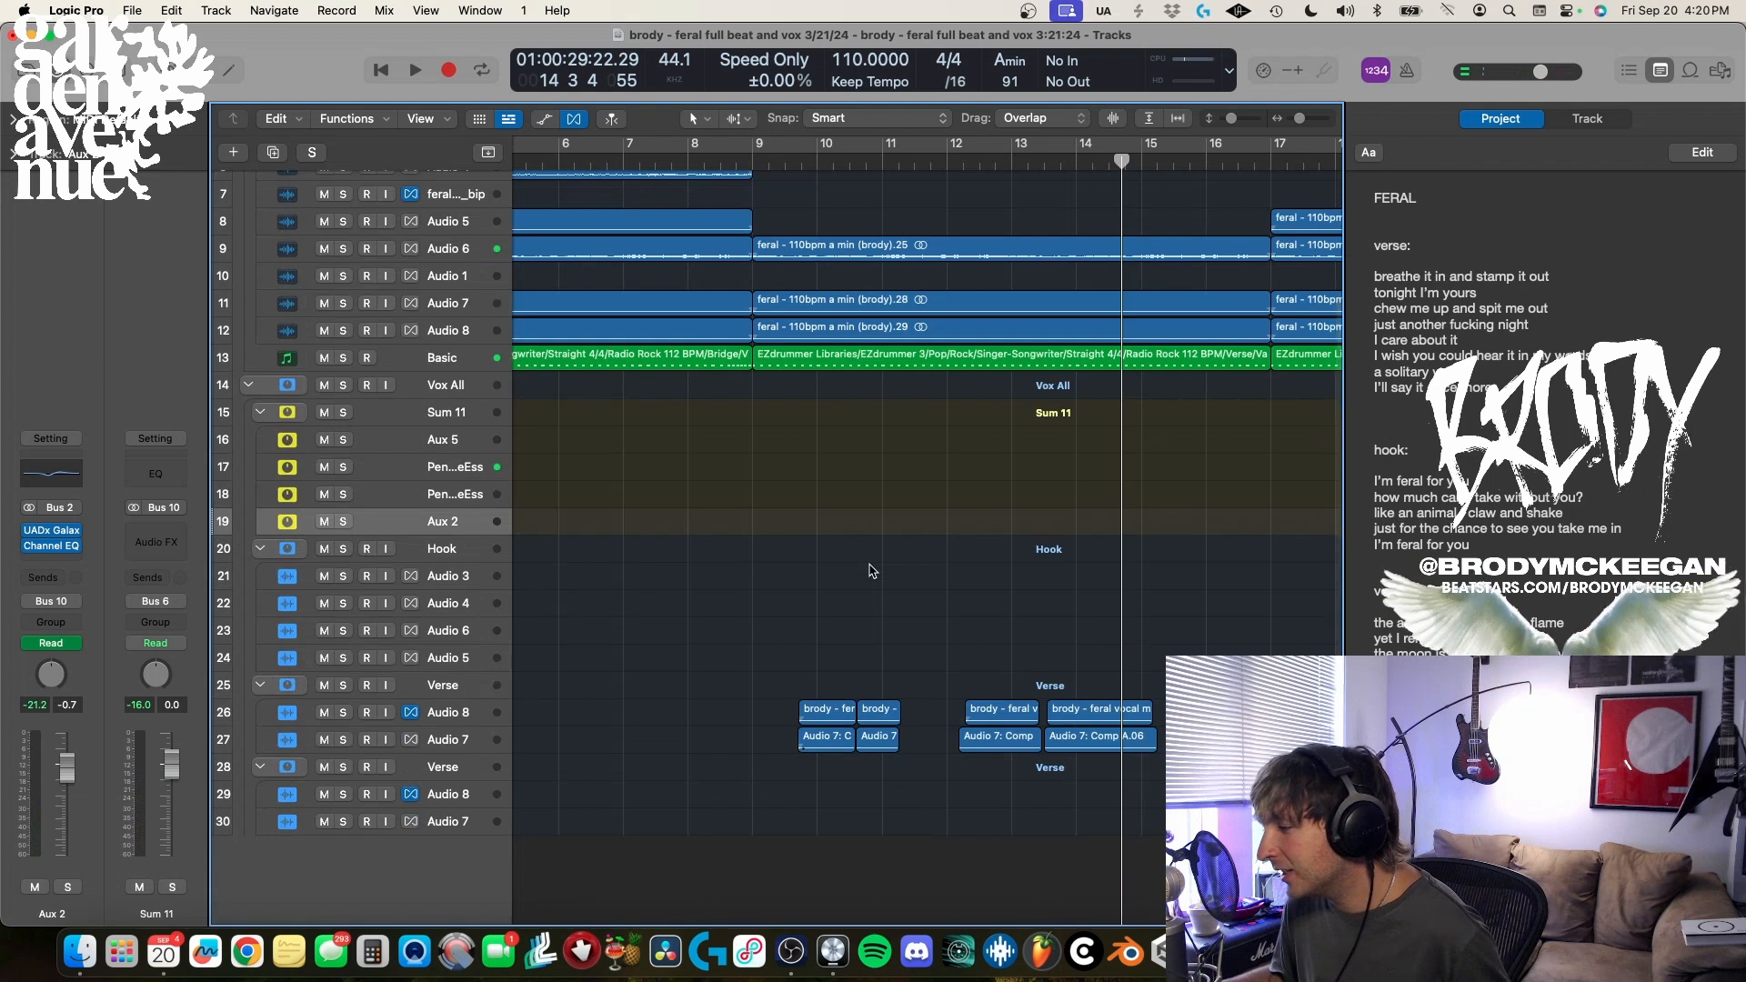
{"action": "scroll", "coordinate": [870, 566], "scroll_direction": "down", "scroll_amount": 2}
{"action": "scroll", "coordinate": [871, 571], "scroll_direction": "left", "scroll_amount": 1}
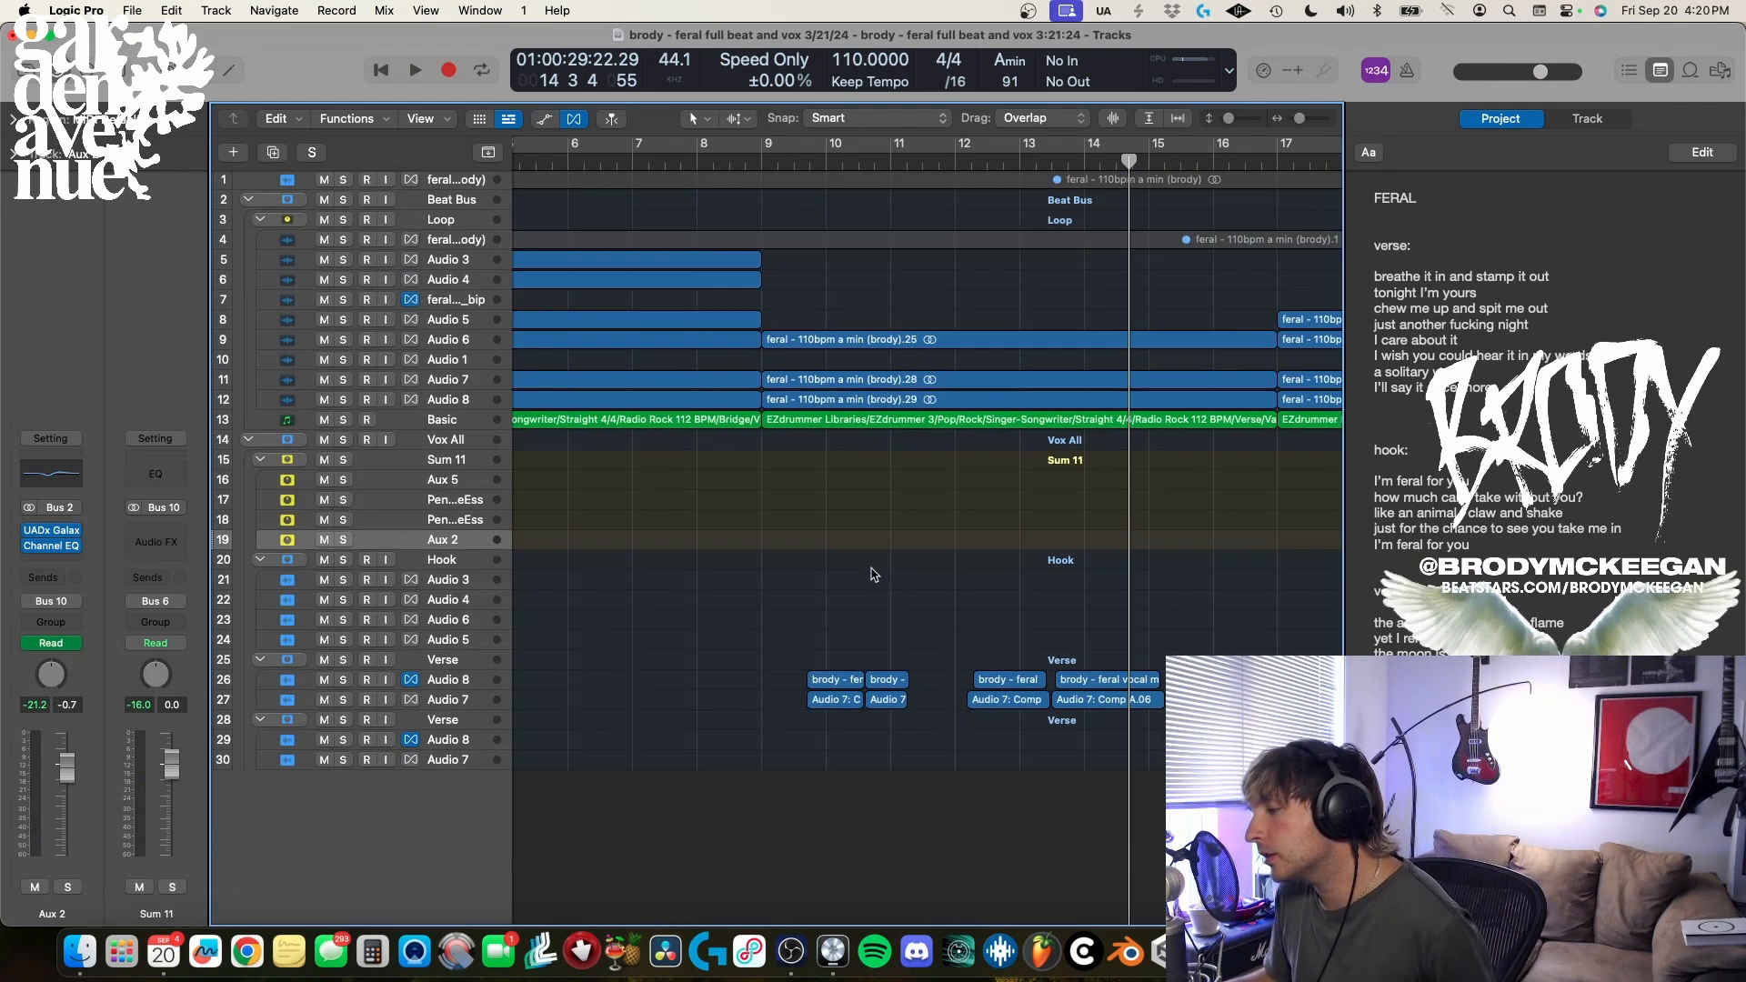
{"action": "scroll", "coordinate": [900, 637], "scroll_direction": "right", "scroll_amount": 10}
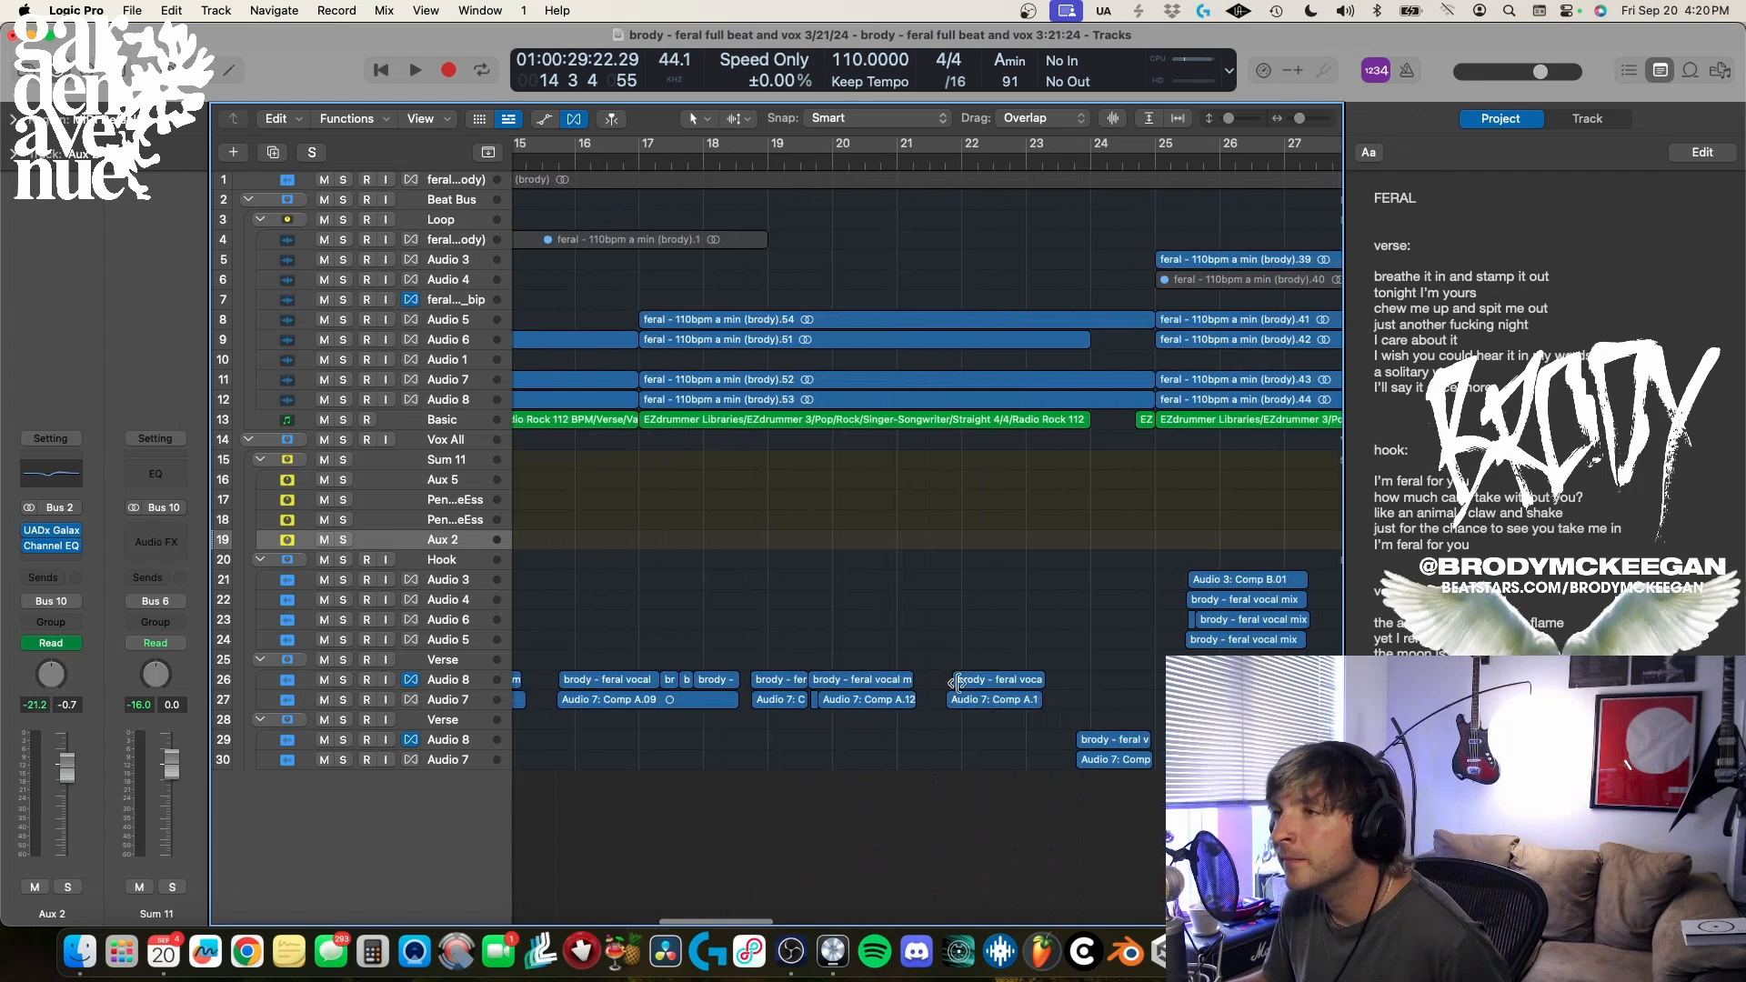
{"action": "left_click_drag", "start_coordinate": [966, 167], "coordinate": [1091, 167]}
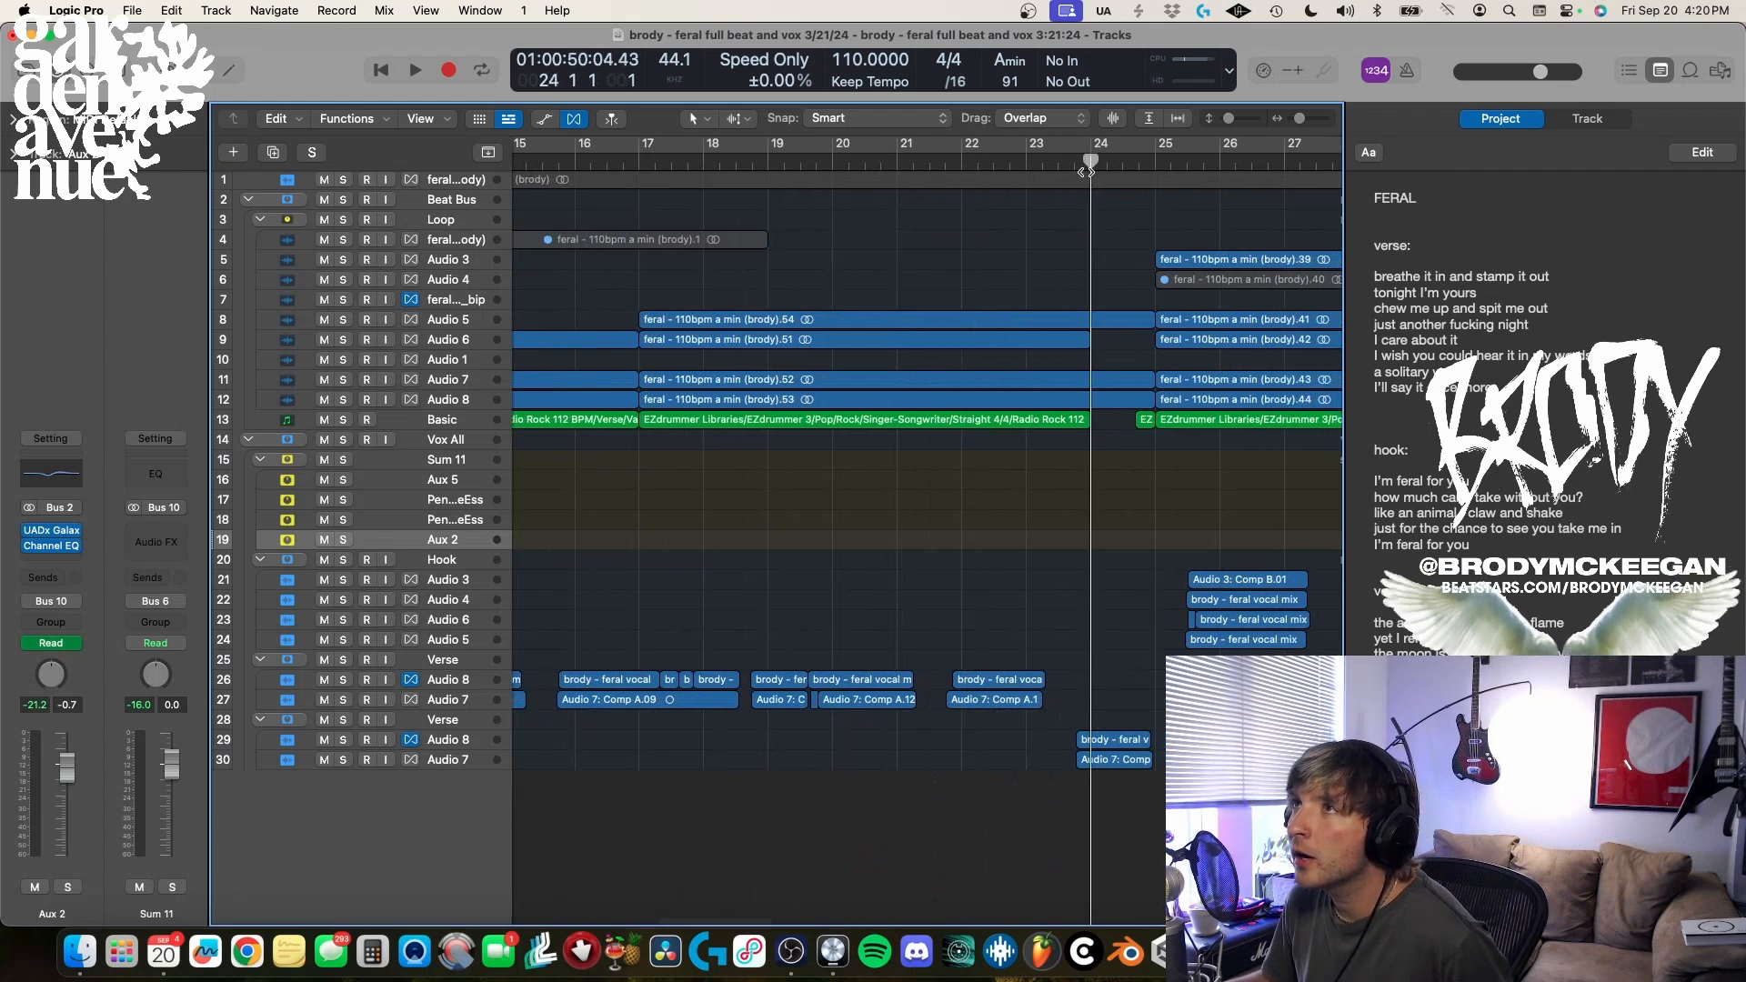
{"action": "left_click", "coordinate": [442, 719]}
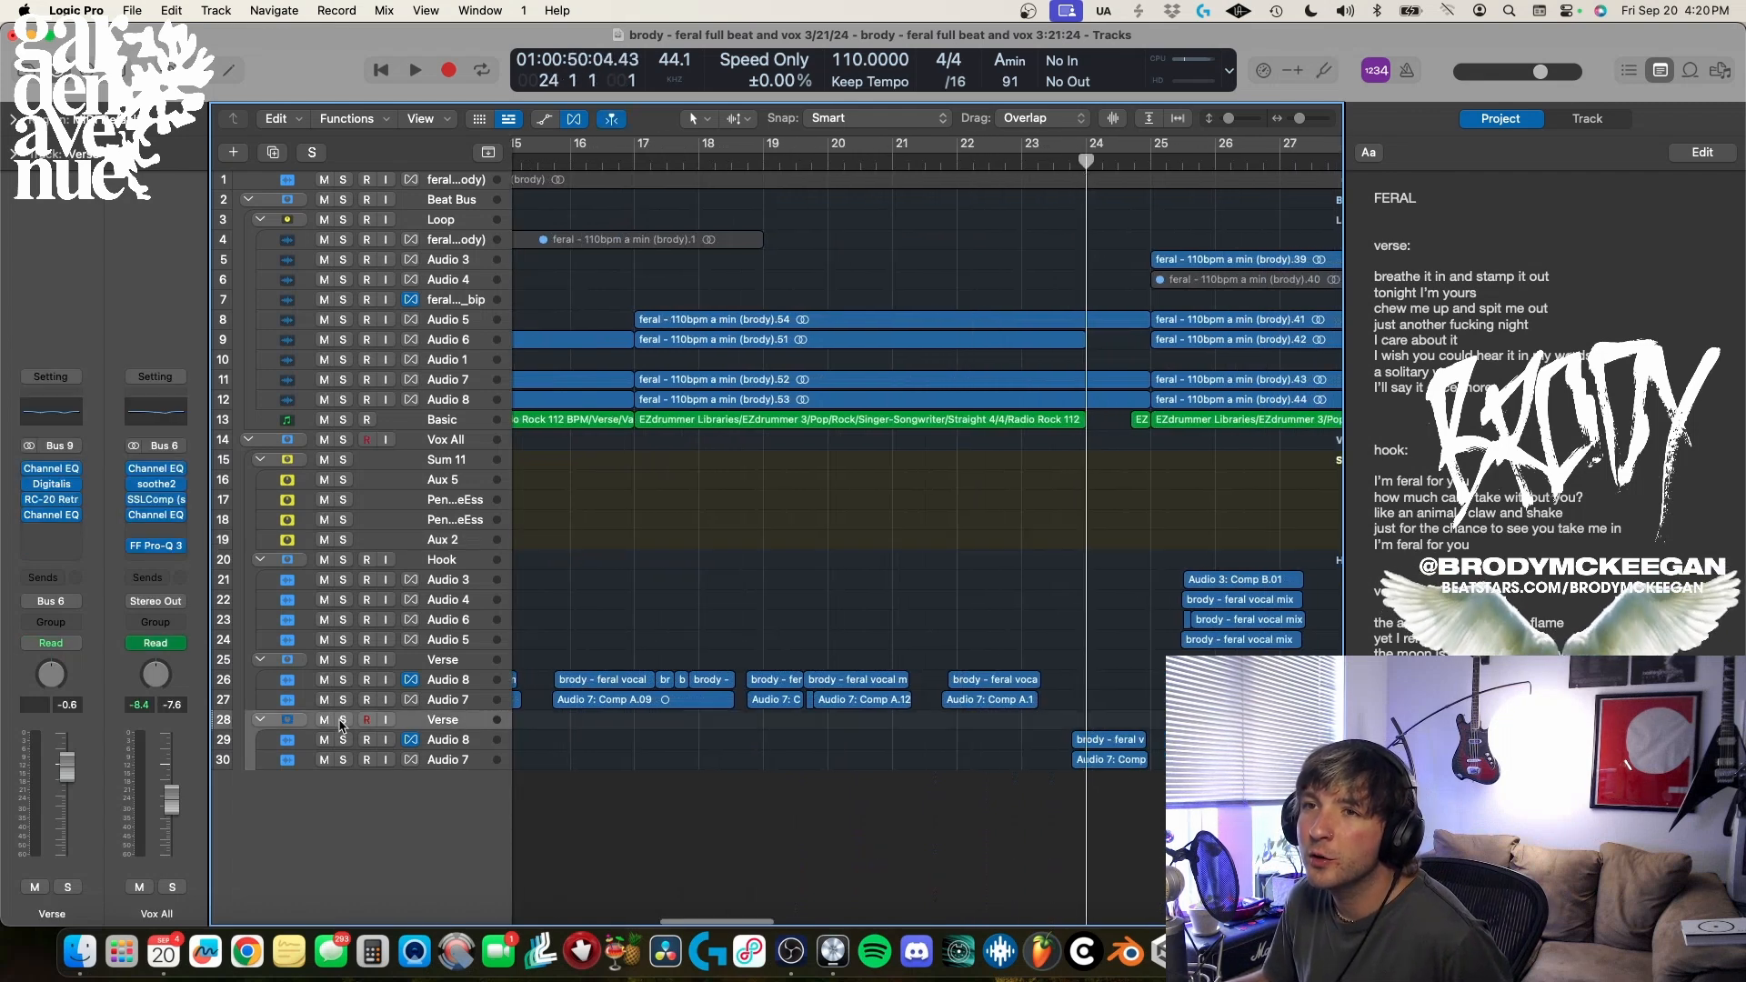
{"action": "key", "text": "s"}
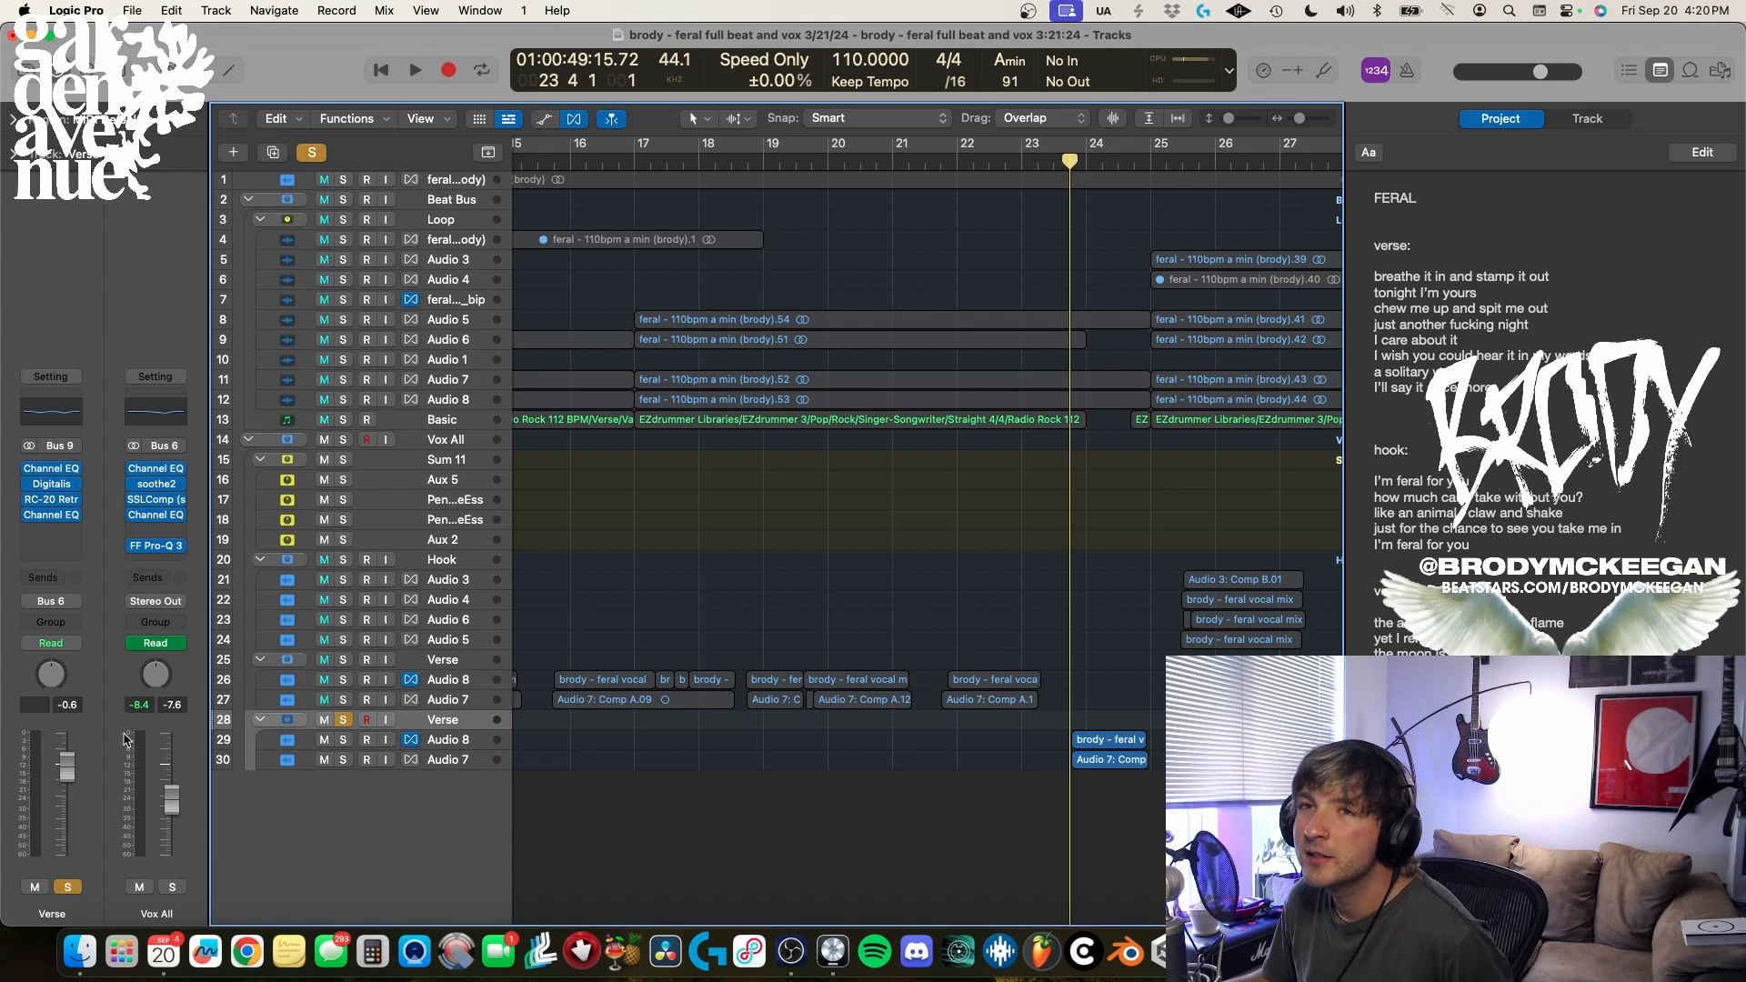
{"action": "key", "text": "space"}
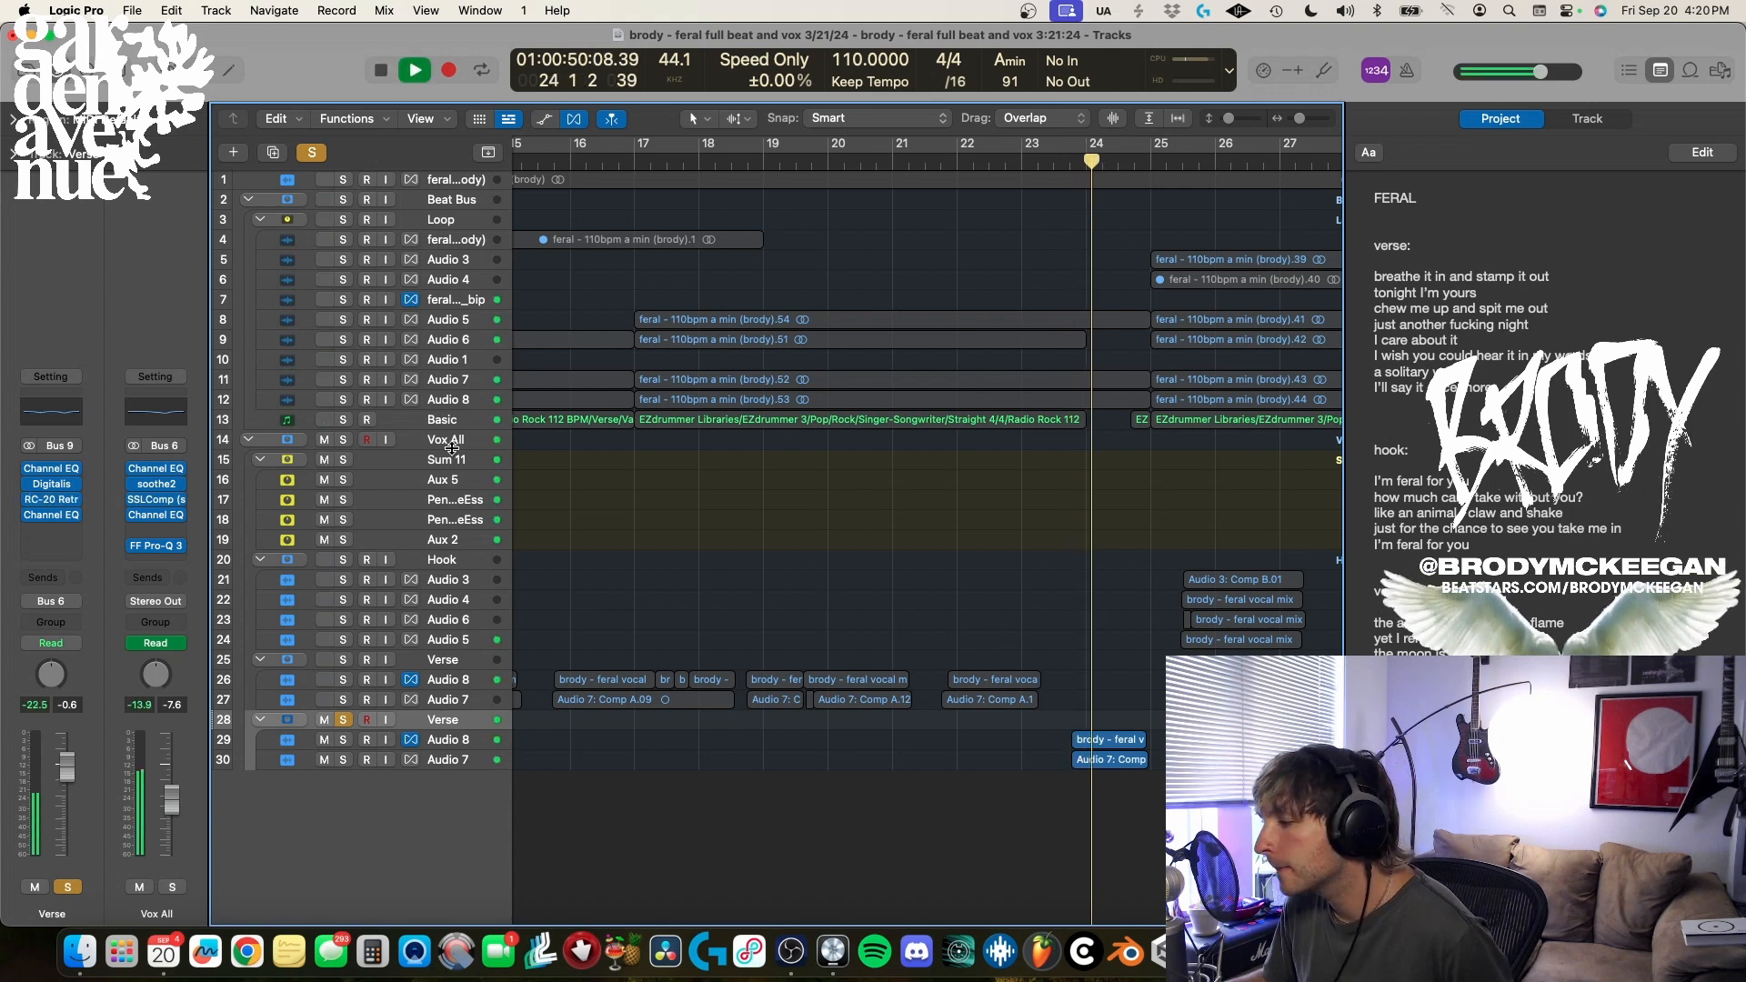
- Unsolo the lower Verse stack and play the full mix into bar 27 of the hook, briefly showing the mixer
{"action": "left_click", "coordinate": [343, 719]}
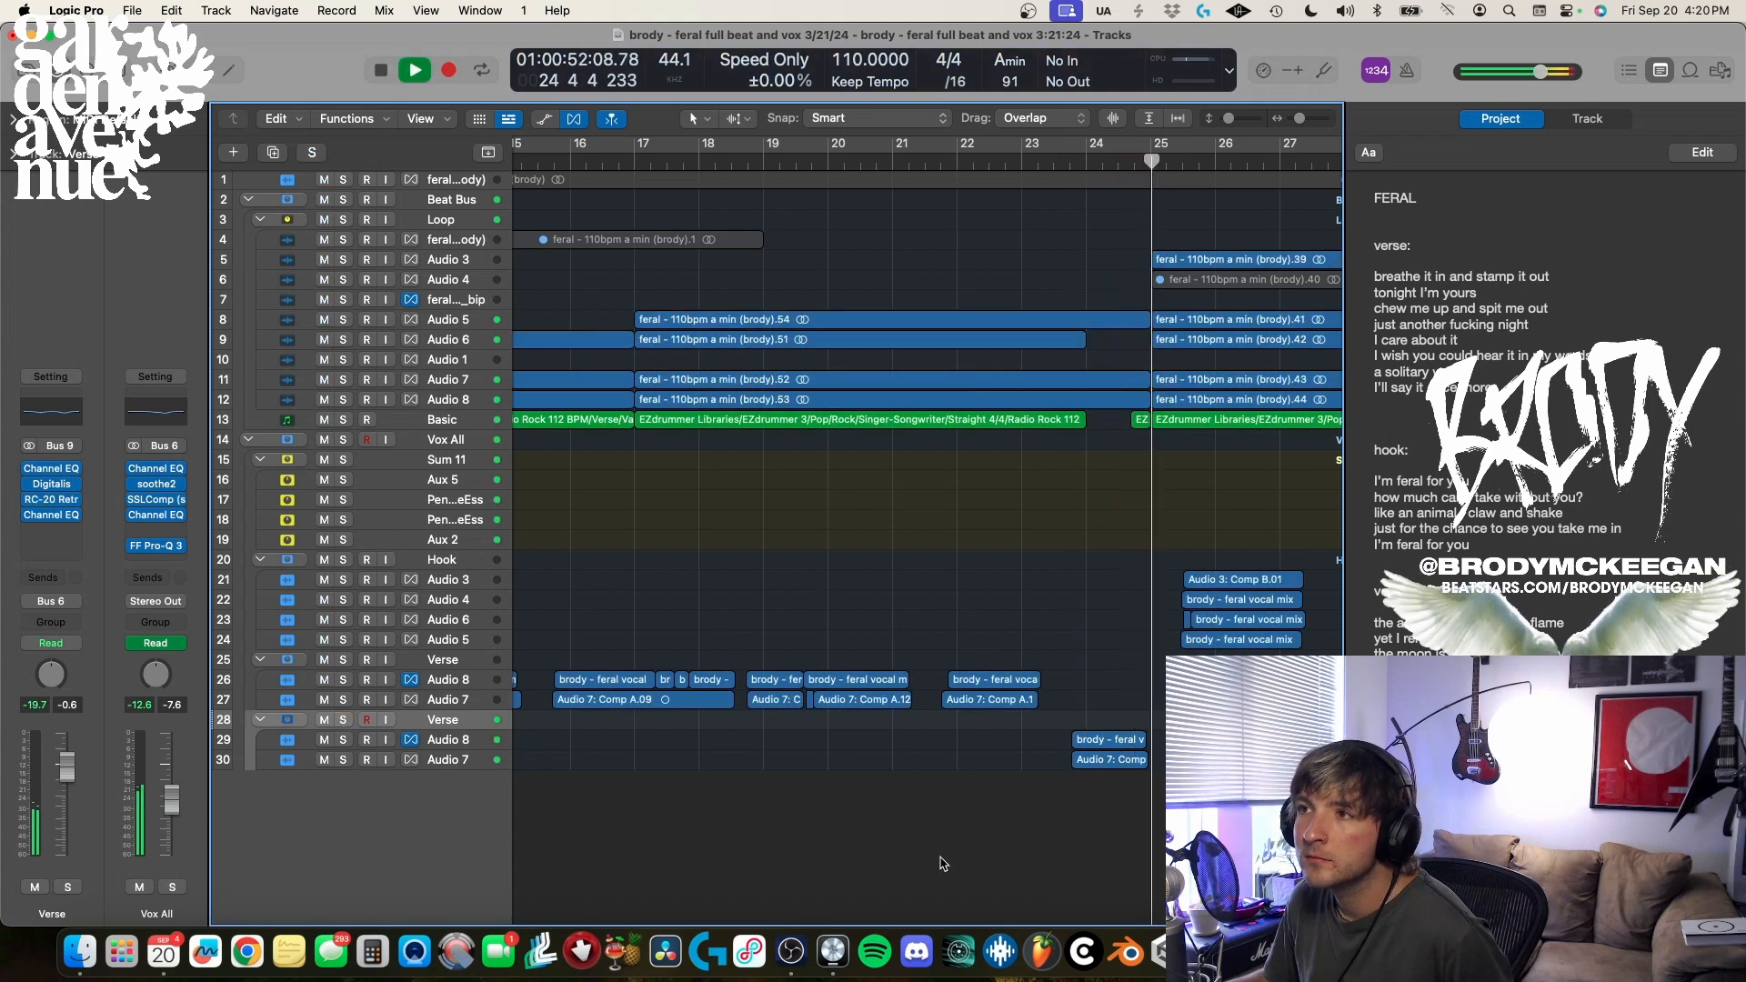
{"action": "scroll", "coordinate": [909, 714], "scroll_direction": "right", "scroll_amount": 5}
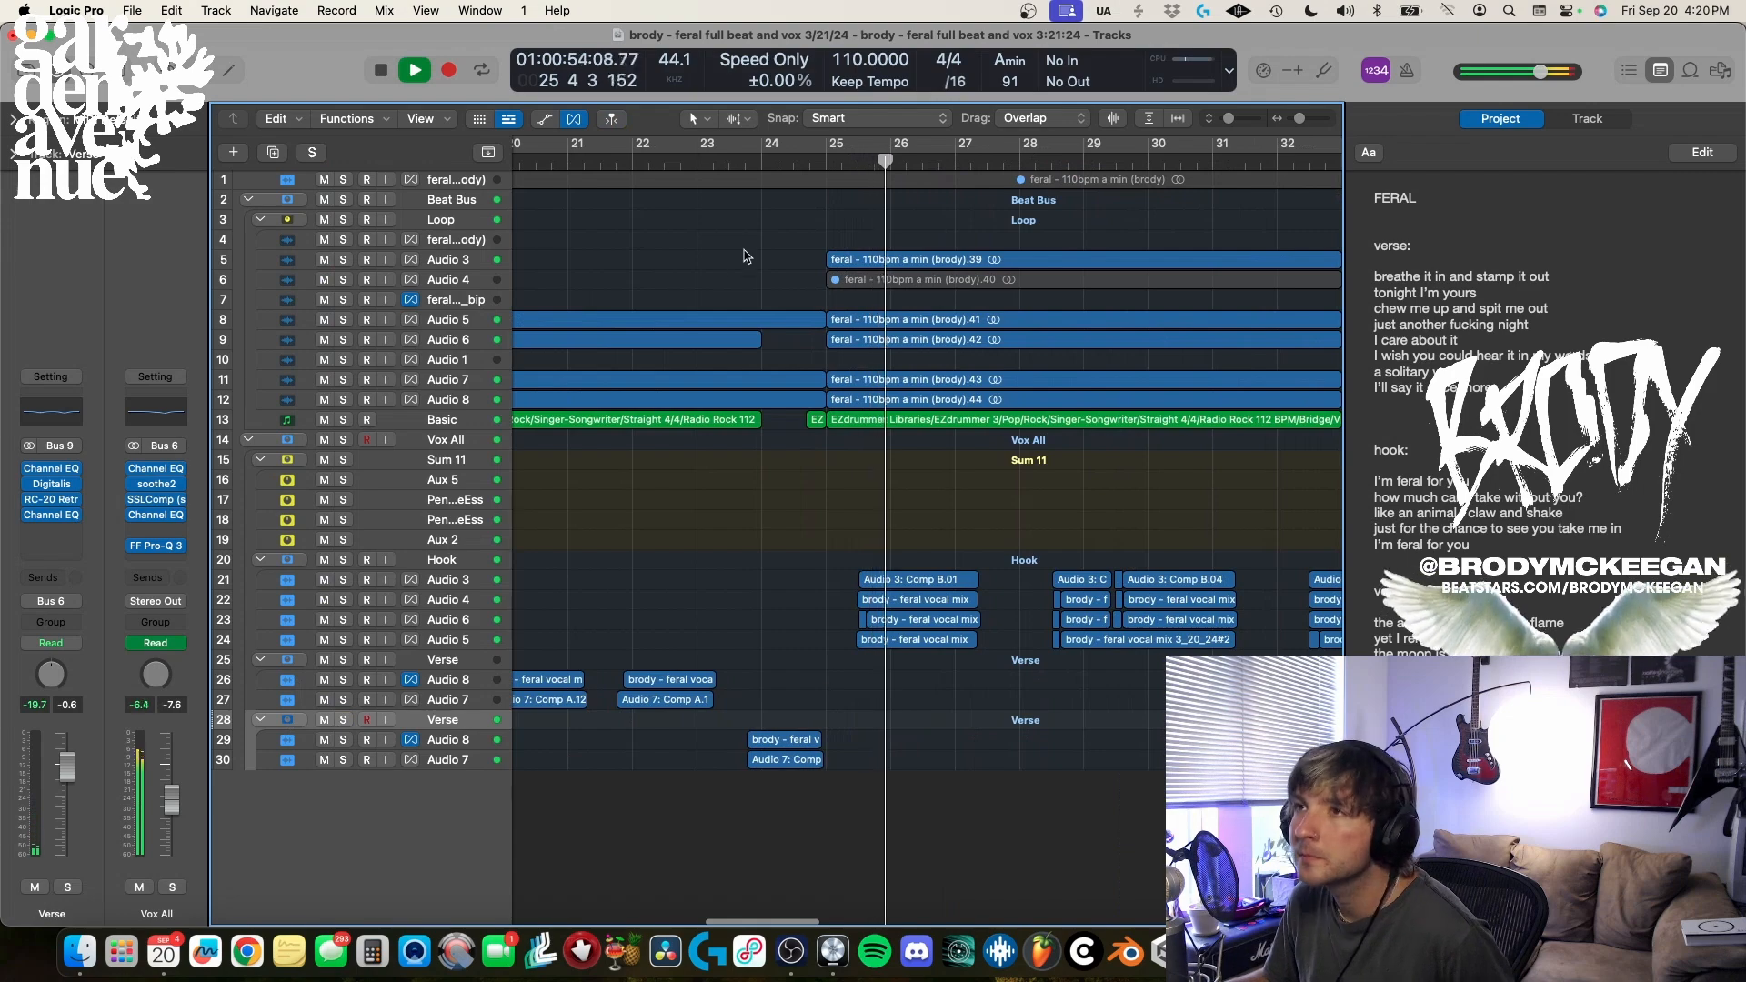
{"action": "scroll", "coordinate": [909, 714], "scroll_direction": "right", "scroll_amount": 4}
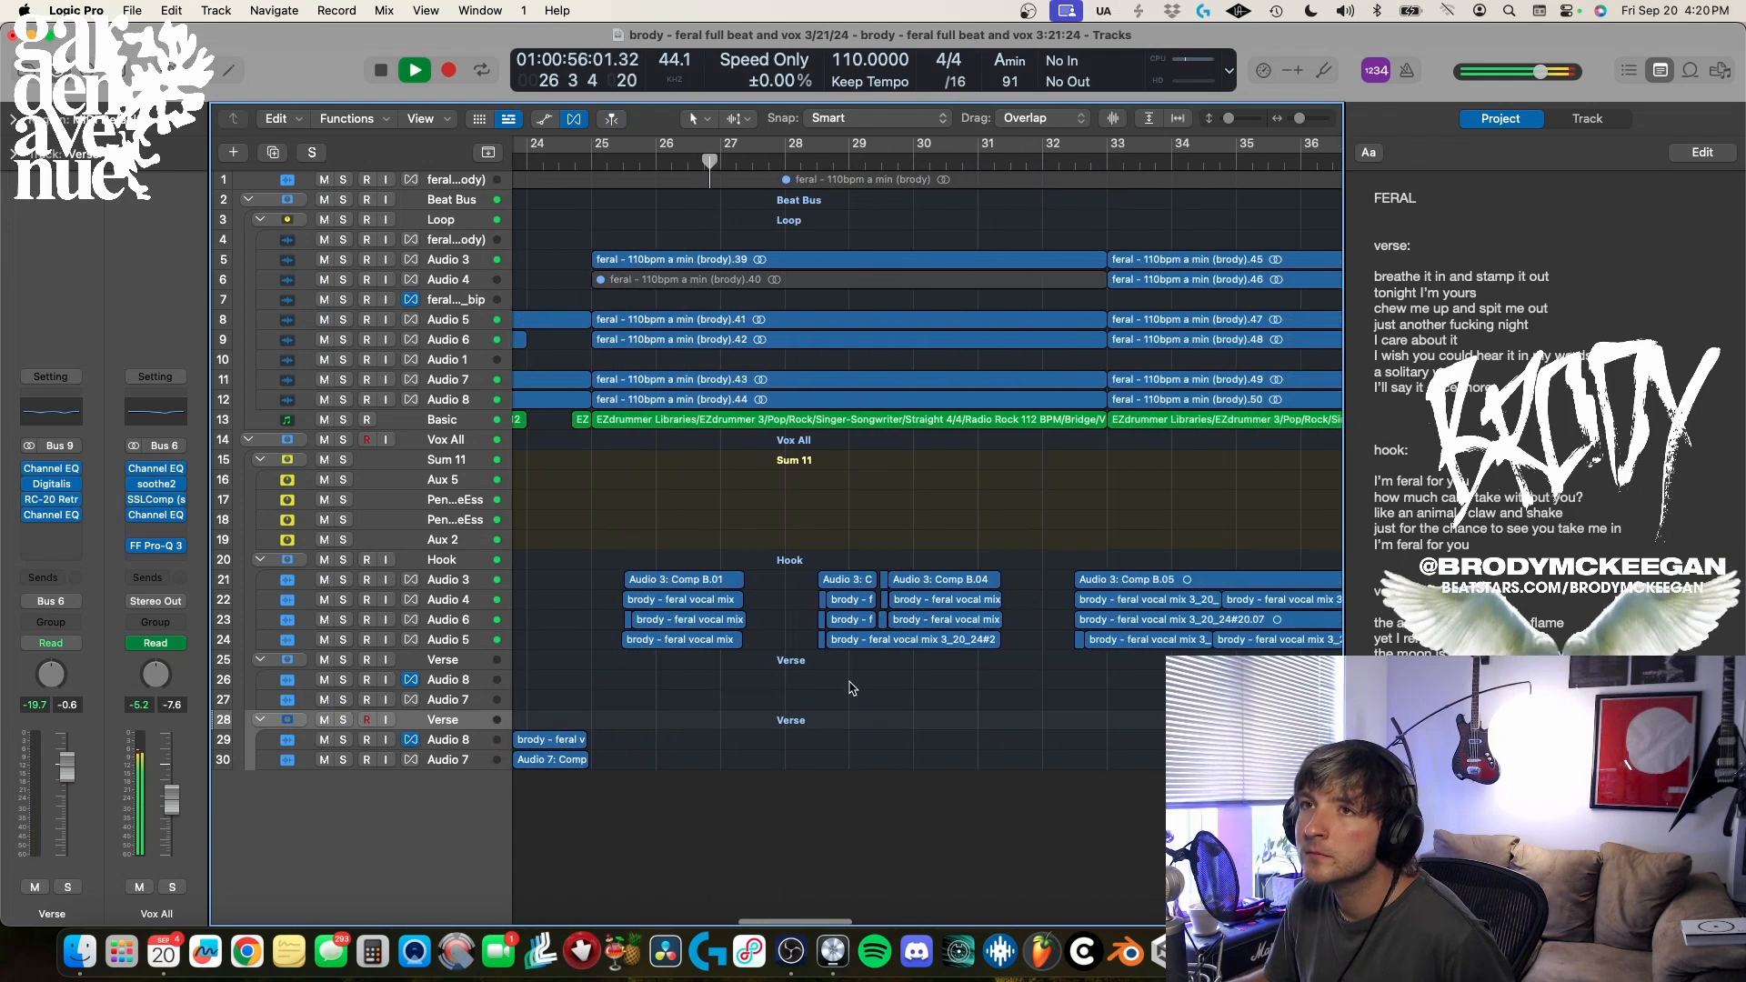
{"action": "key", "text": "x"}
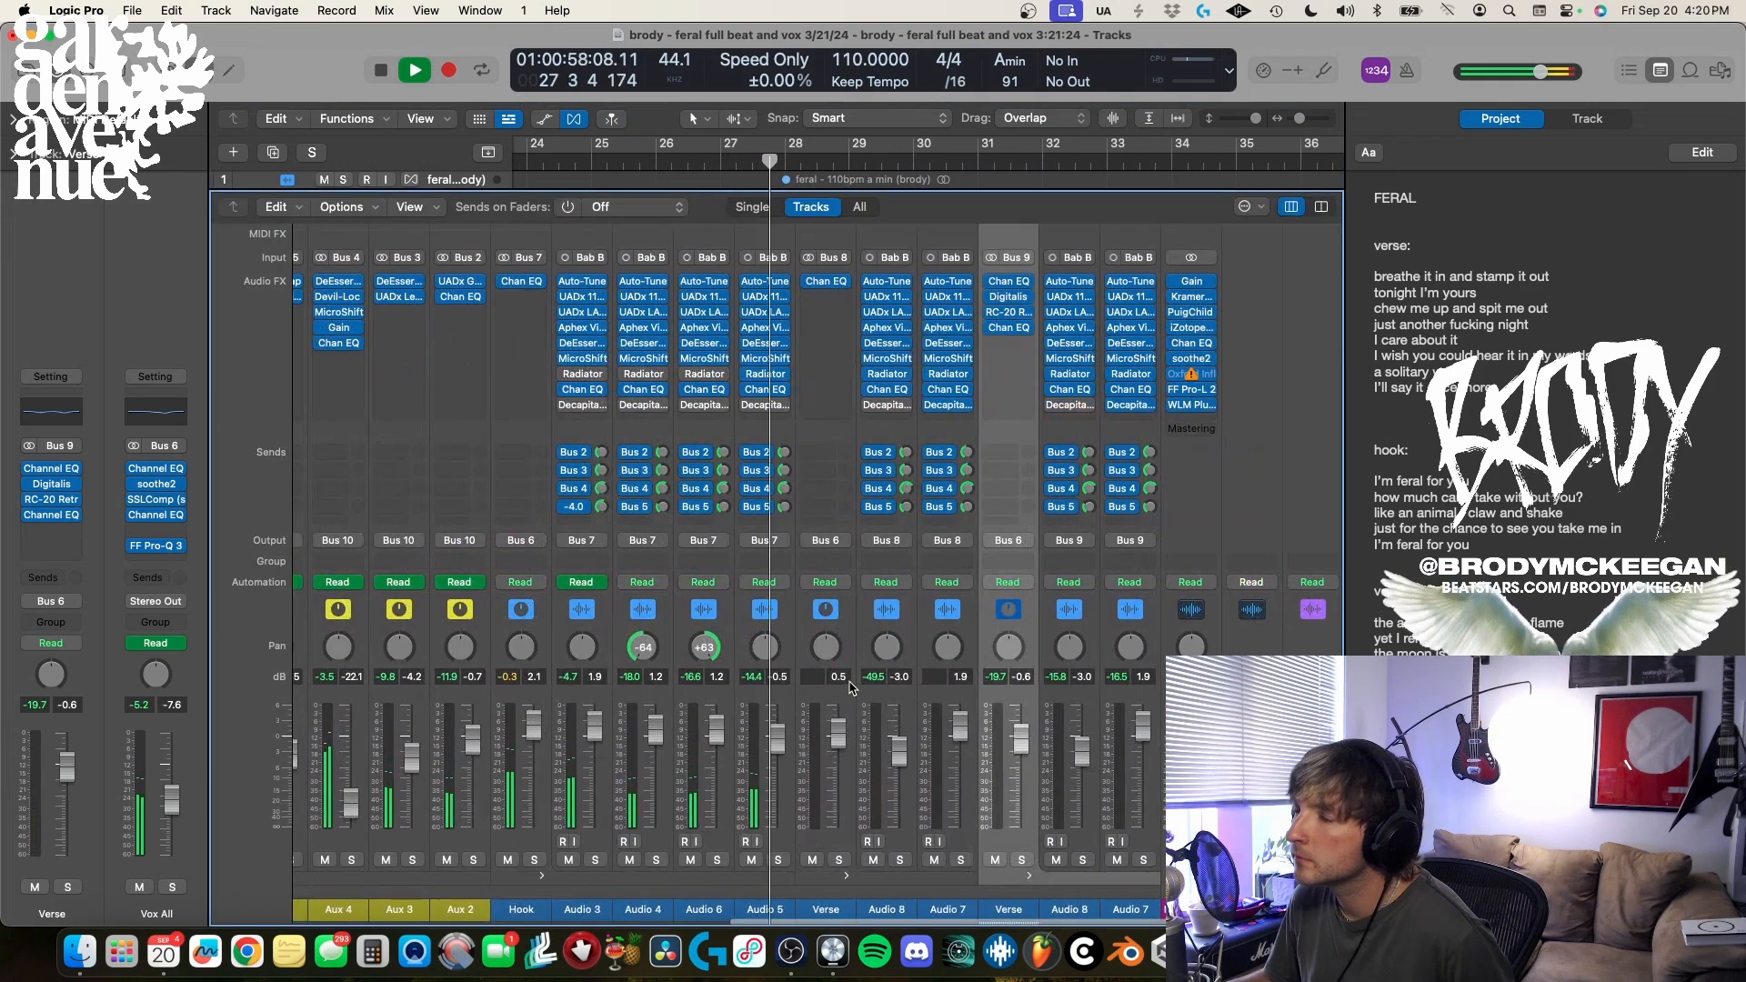
{"action": "key", "text": "x"}
{"action": "key", "text": "space"}
- Focus on the Hook stack and go through the channel strips of its Audio 3, Audio 4, Audio 6 and Audio 5 tracks
{"action": "left_click", "coordinate": [459, 564]}
{"action": "key", "text": "z"}
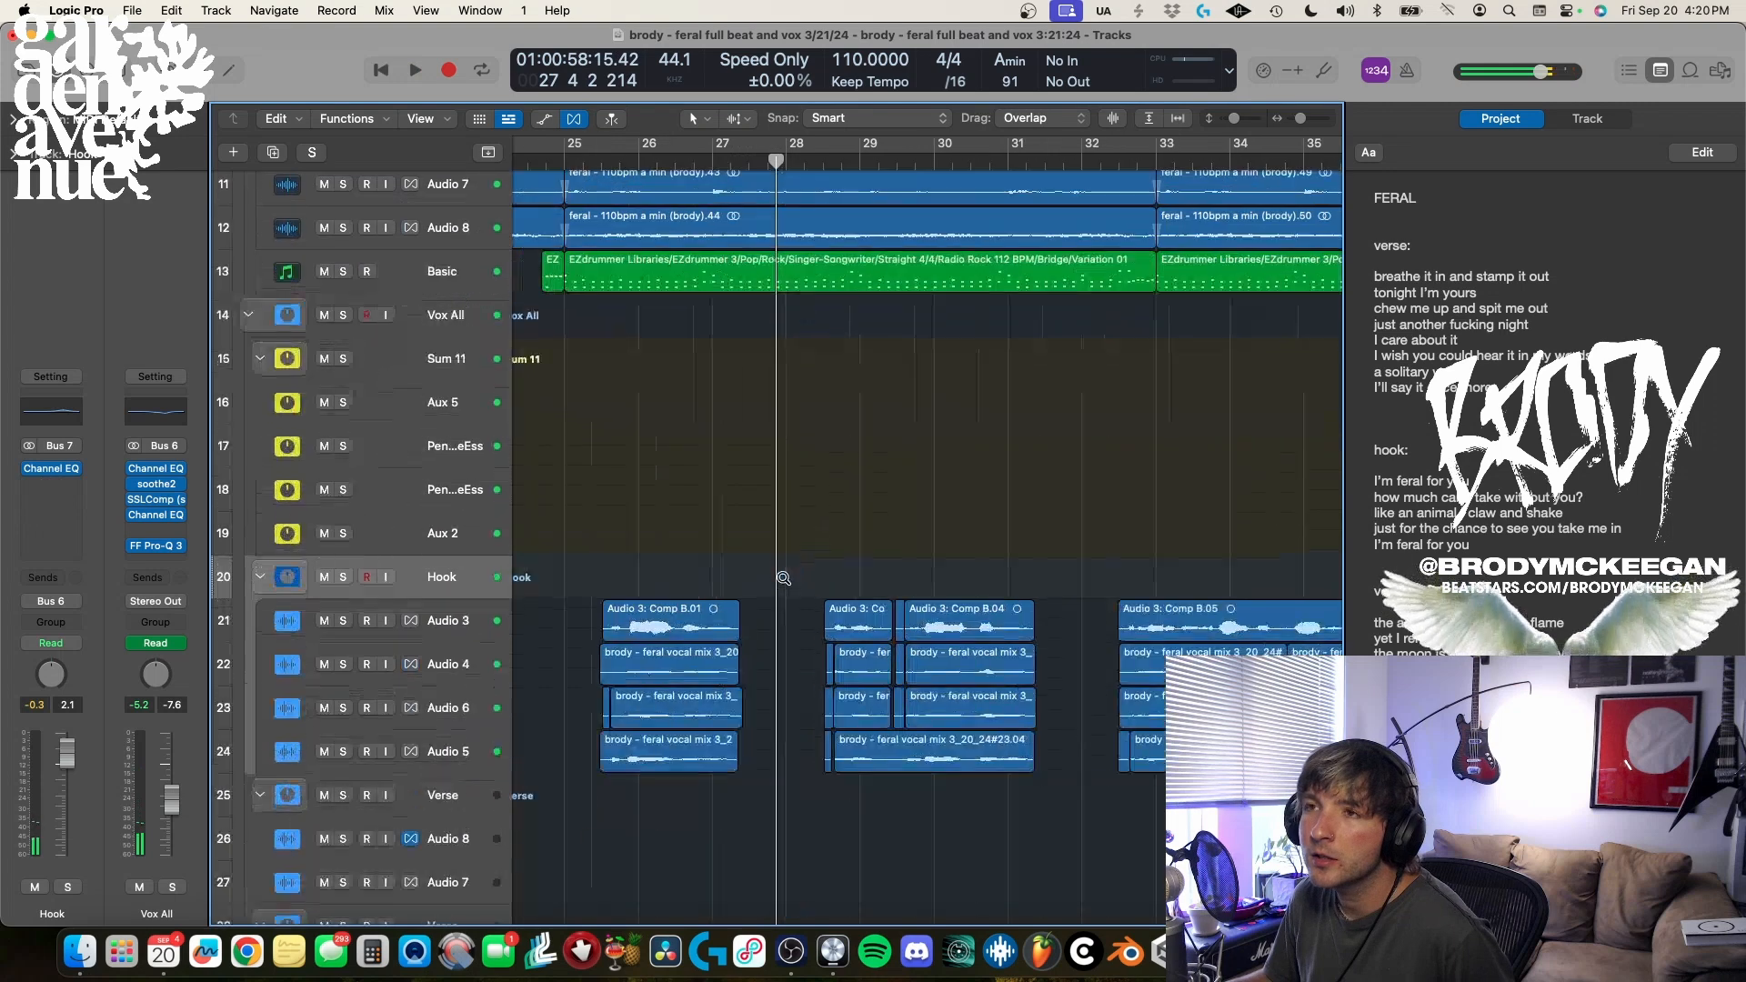
{"action": "left_click", "coordinate": [470, 585]}
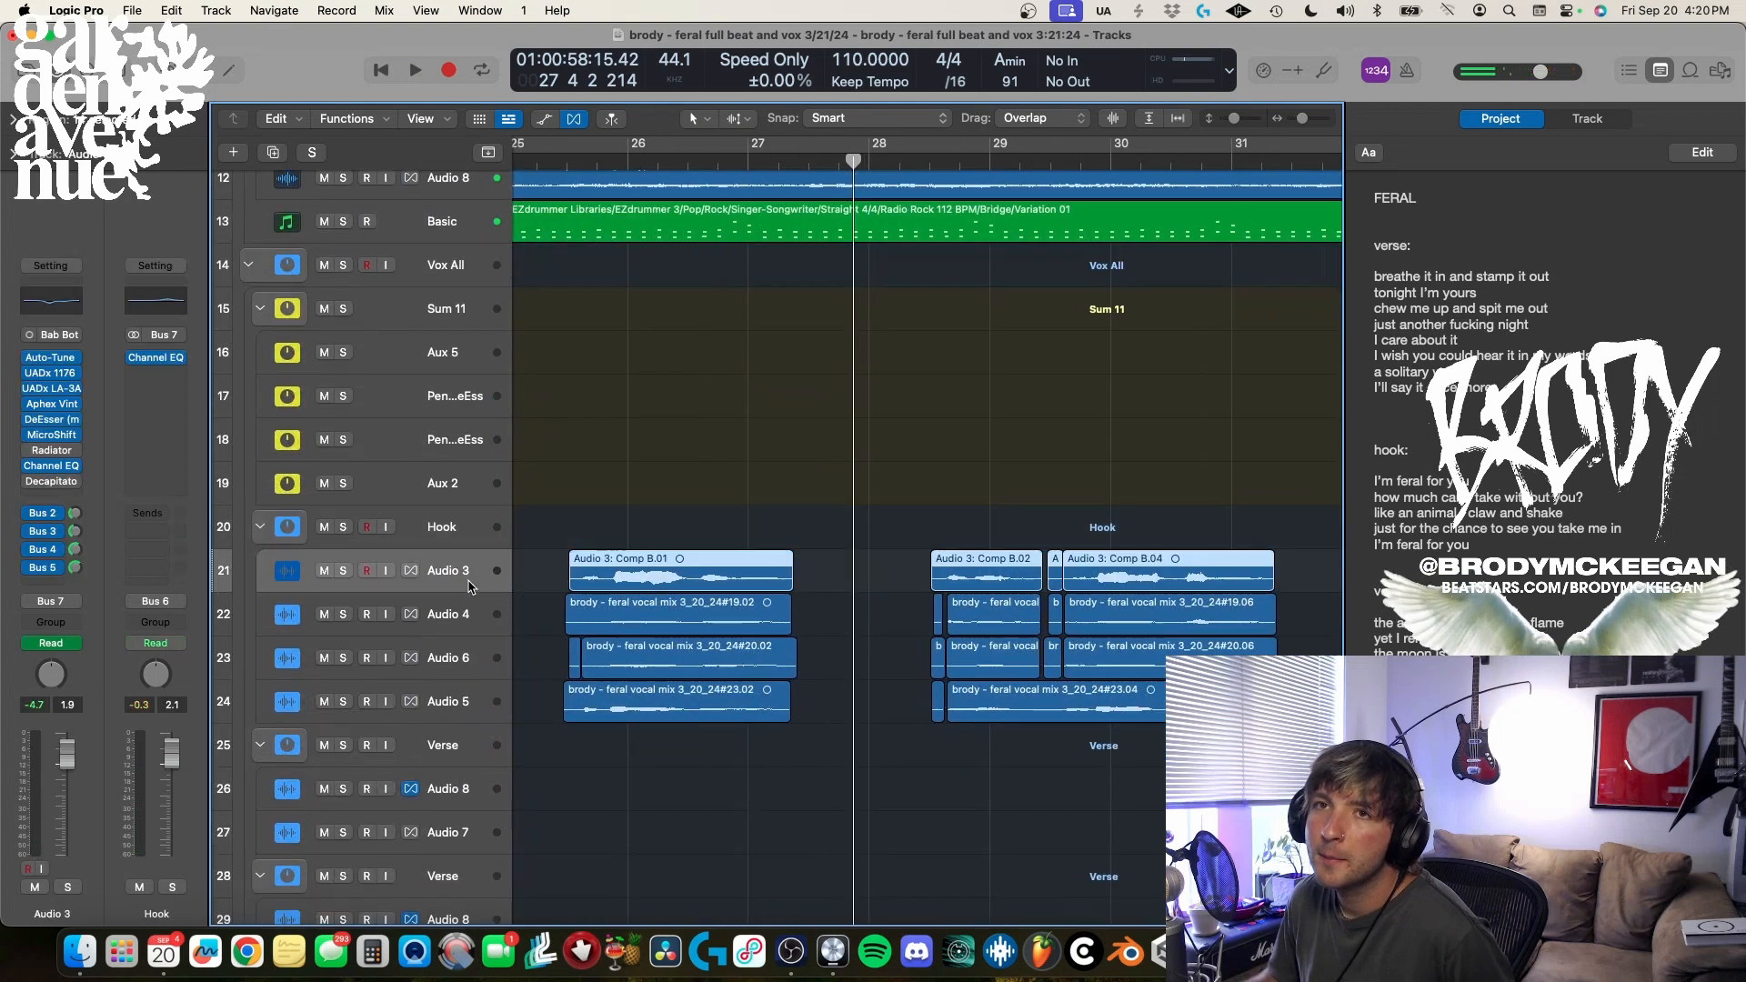
{"action": "key", "text": "Down"}
{"action": "key", "text": "Down"}
{"action": "key", "text": "Down"}
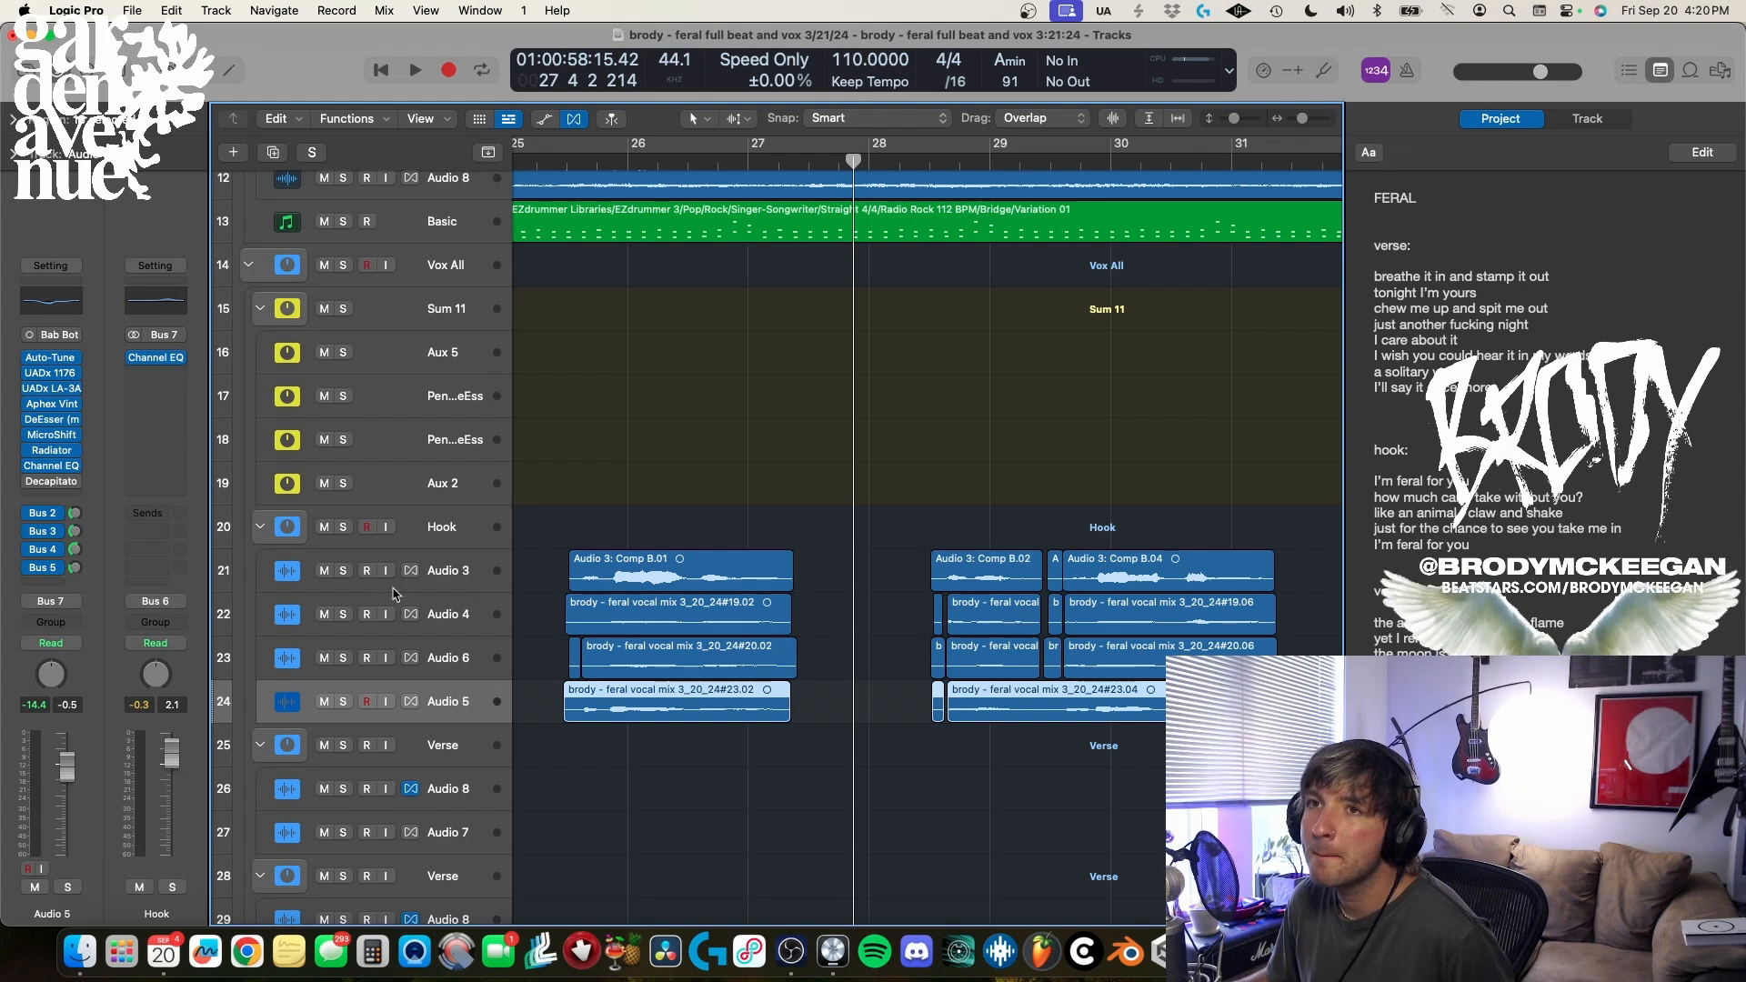
- Solo the Hook stack and play its vocals into bar 29 while showing the Aux 3 and Aux 2 channel strips
{"action": "left_click", "coordinate": [344, 528]}
{"action": "left_click", "coordinate": [823, 610]}
{"action": "key", "text": "space"}
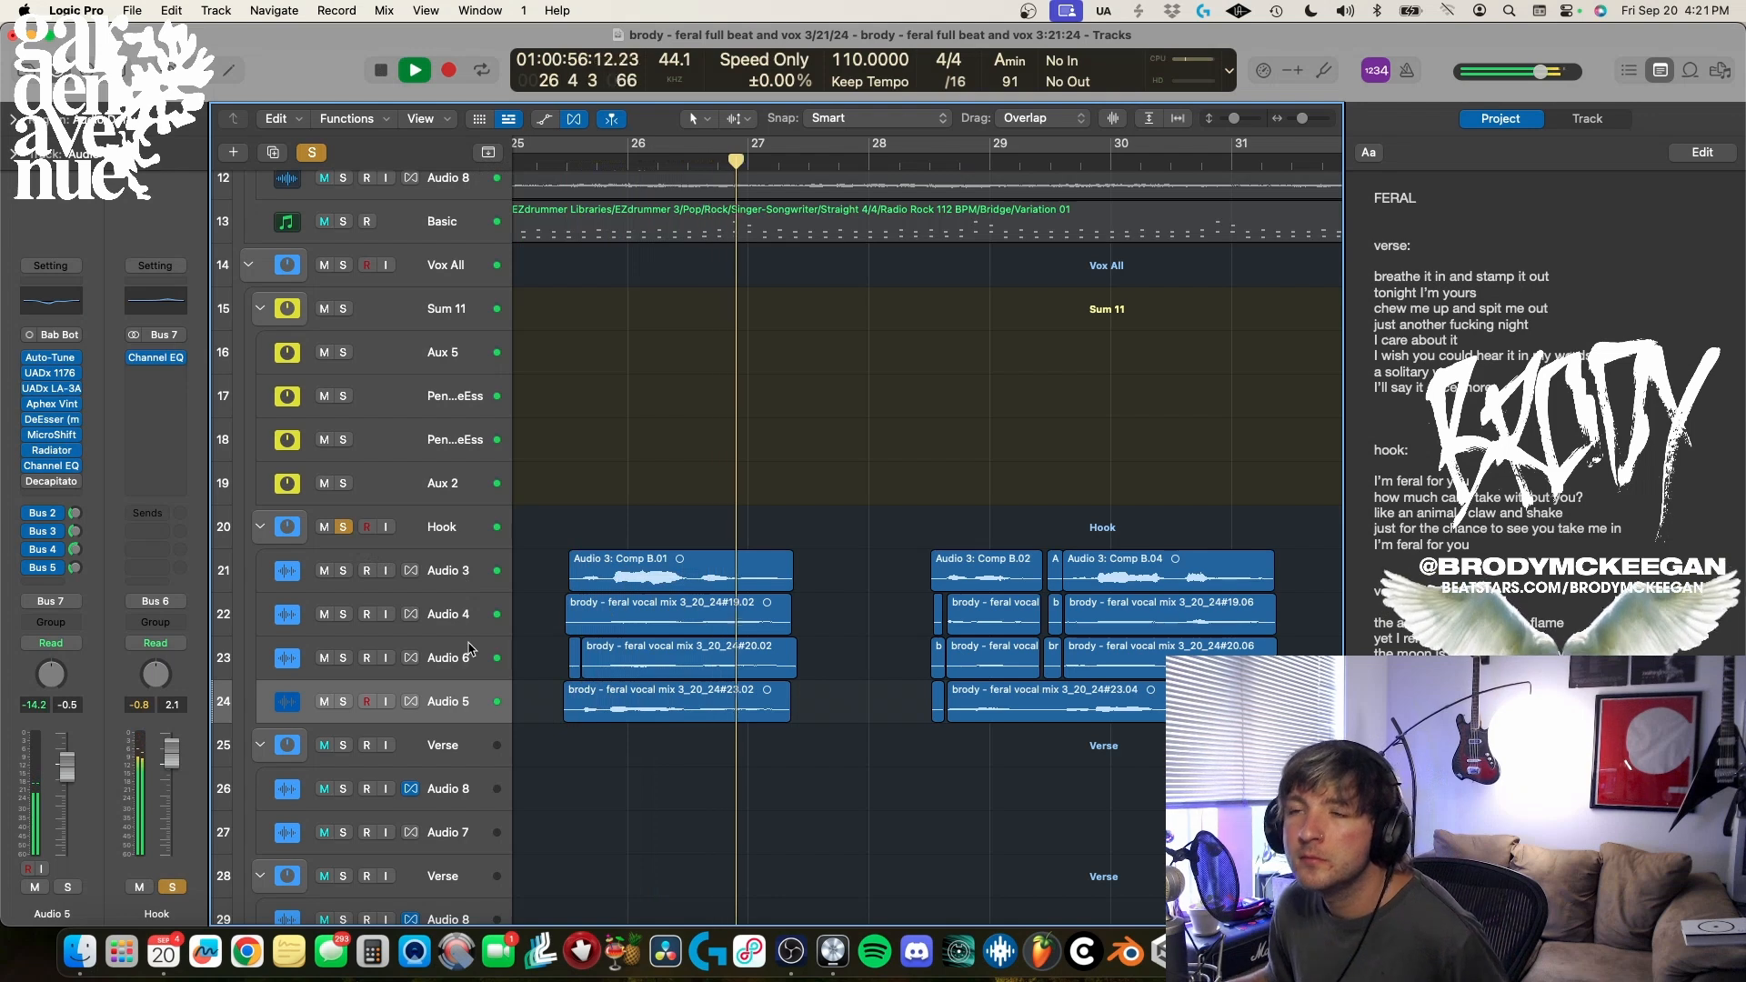
{"action": "left_click", "coordinate": [455, 439]}
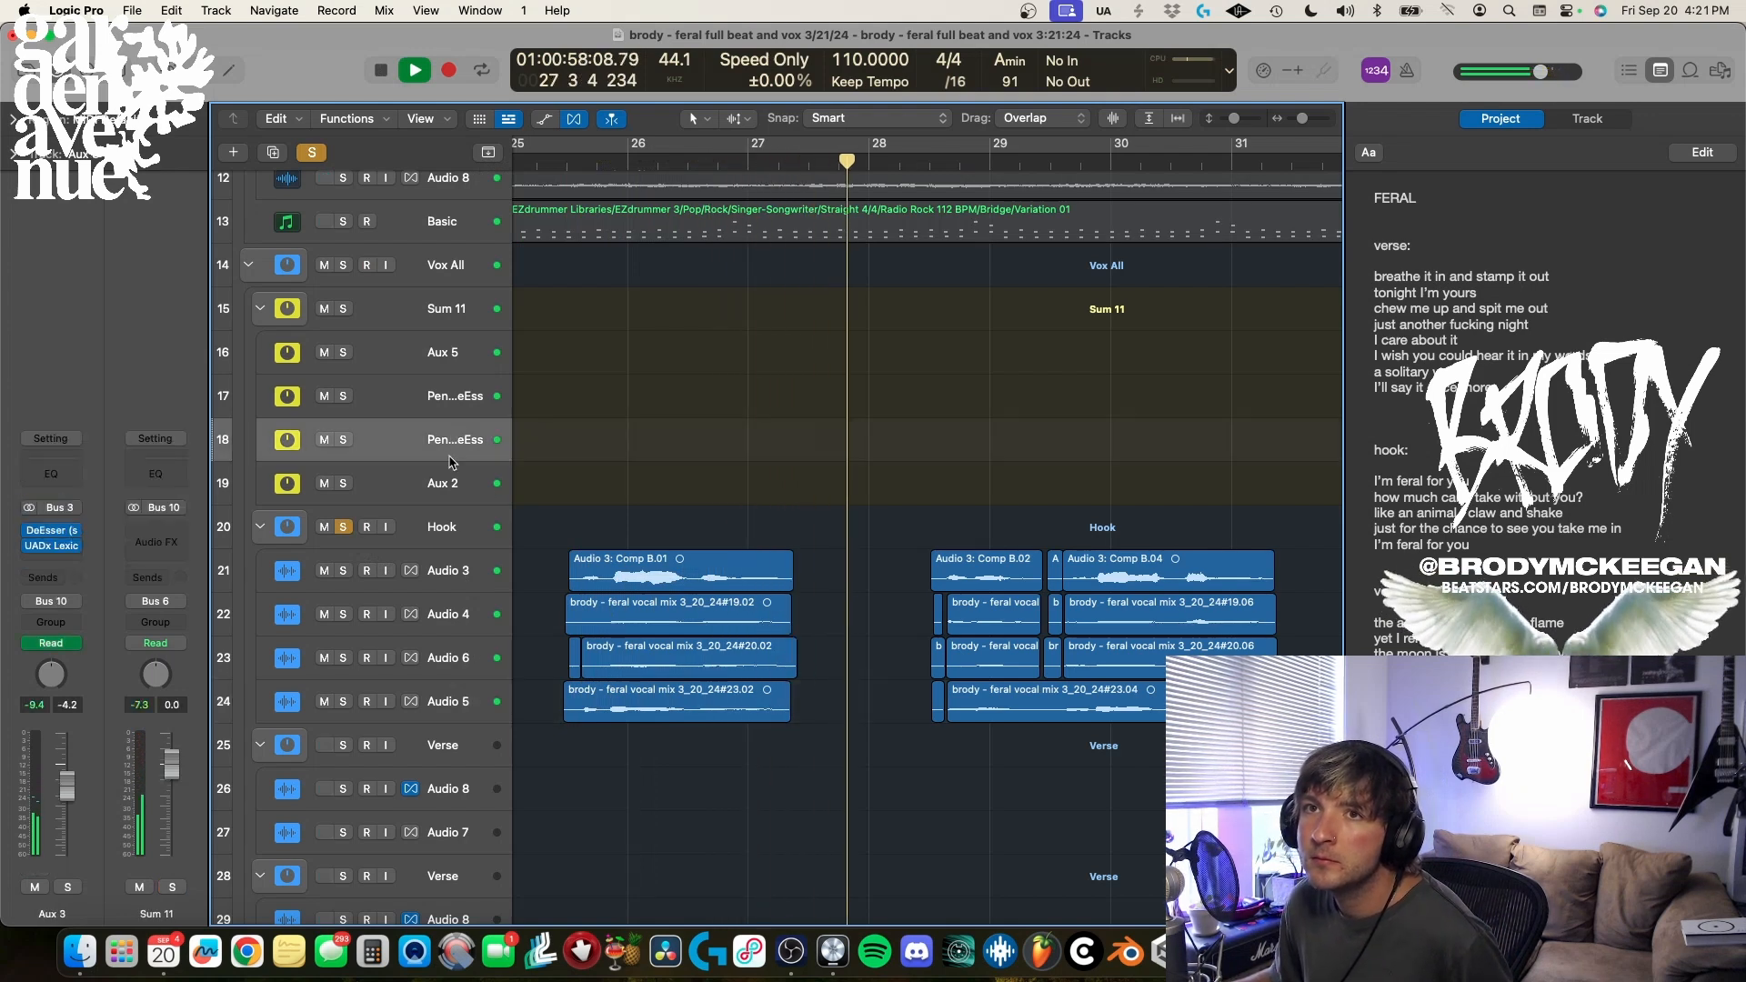
{"action": "left_click", "coordinate": [449, 480]}
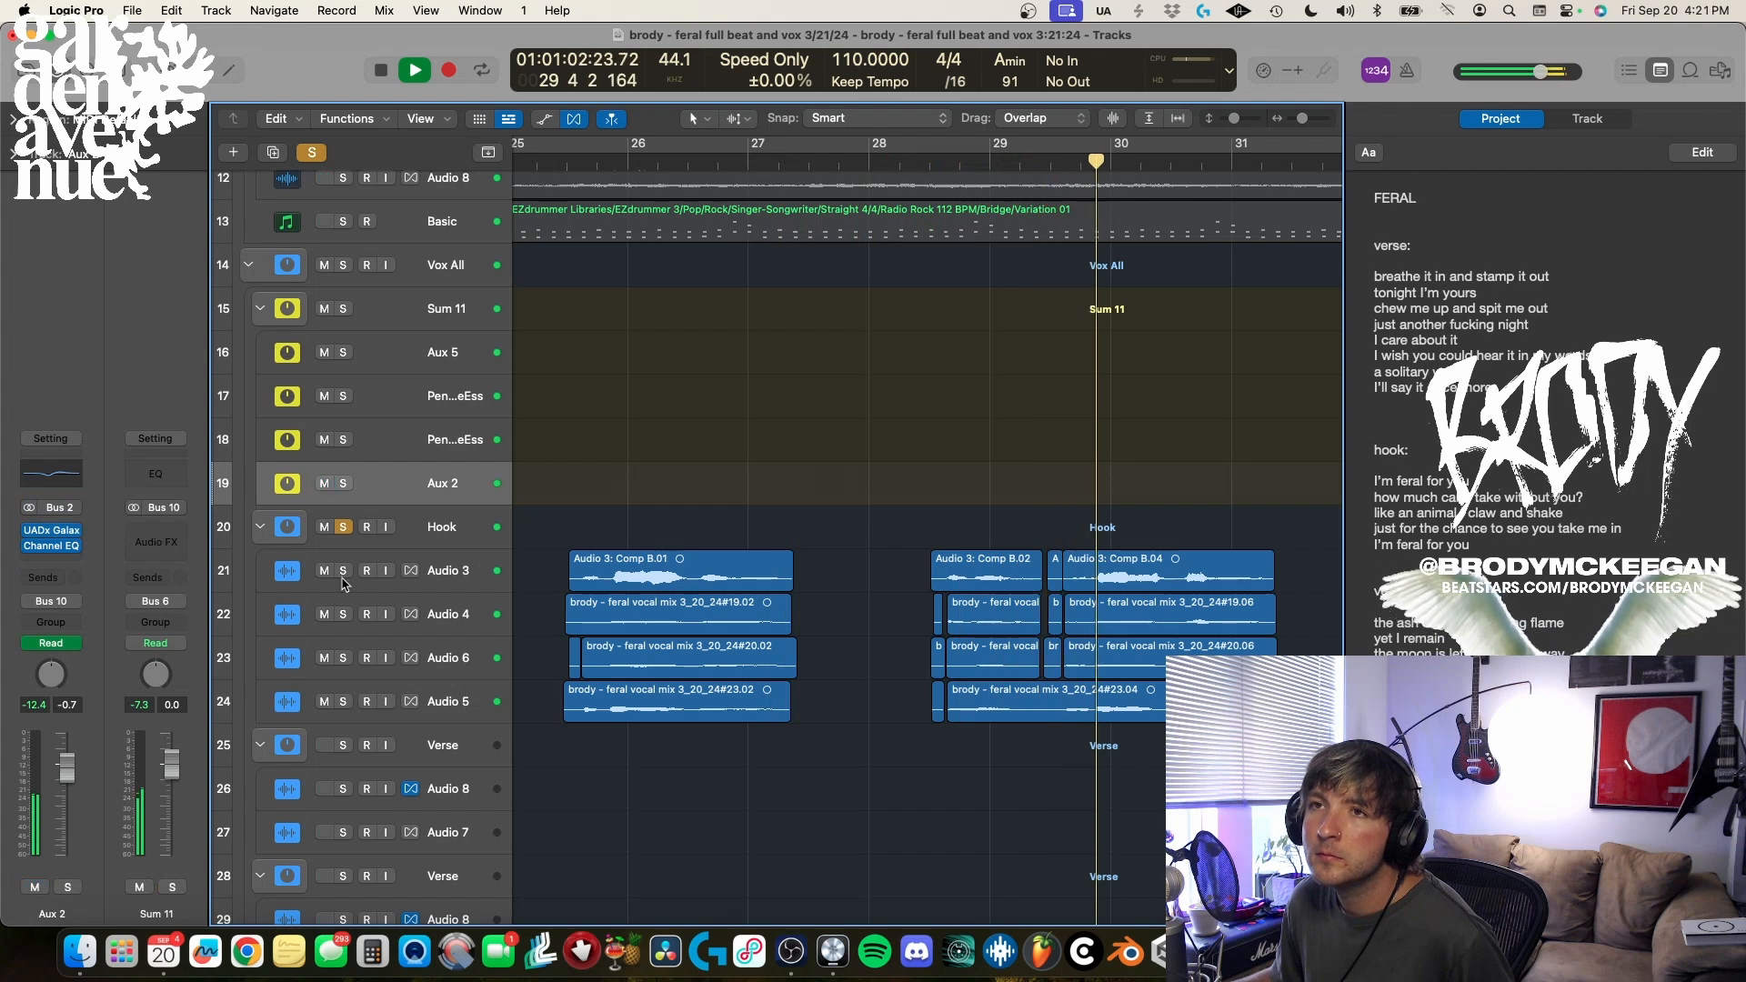
{"action": "key", "text": "space"}
- Unsolo the Hook stack, solo its Audio 4 and Audio 6 tracks, and play them from beat 3 of bar 25 into bar 27
{"action": "left_click", "coordinate": [342, 527]}
{"action": "left_click_drag", "start_coordinate": [343, 614], "coordinate": [343, 657]}
{"action": "left_click", "coordinate": [591, 161]}
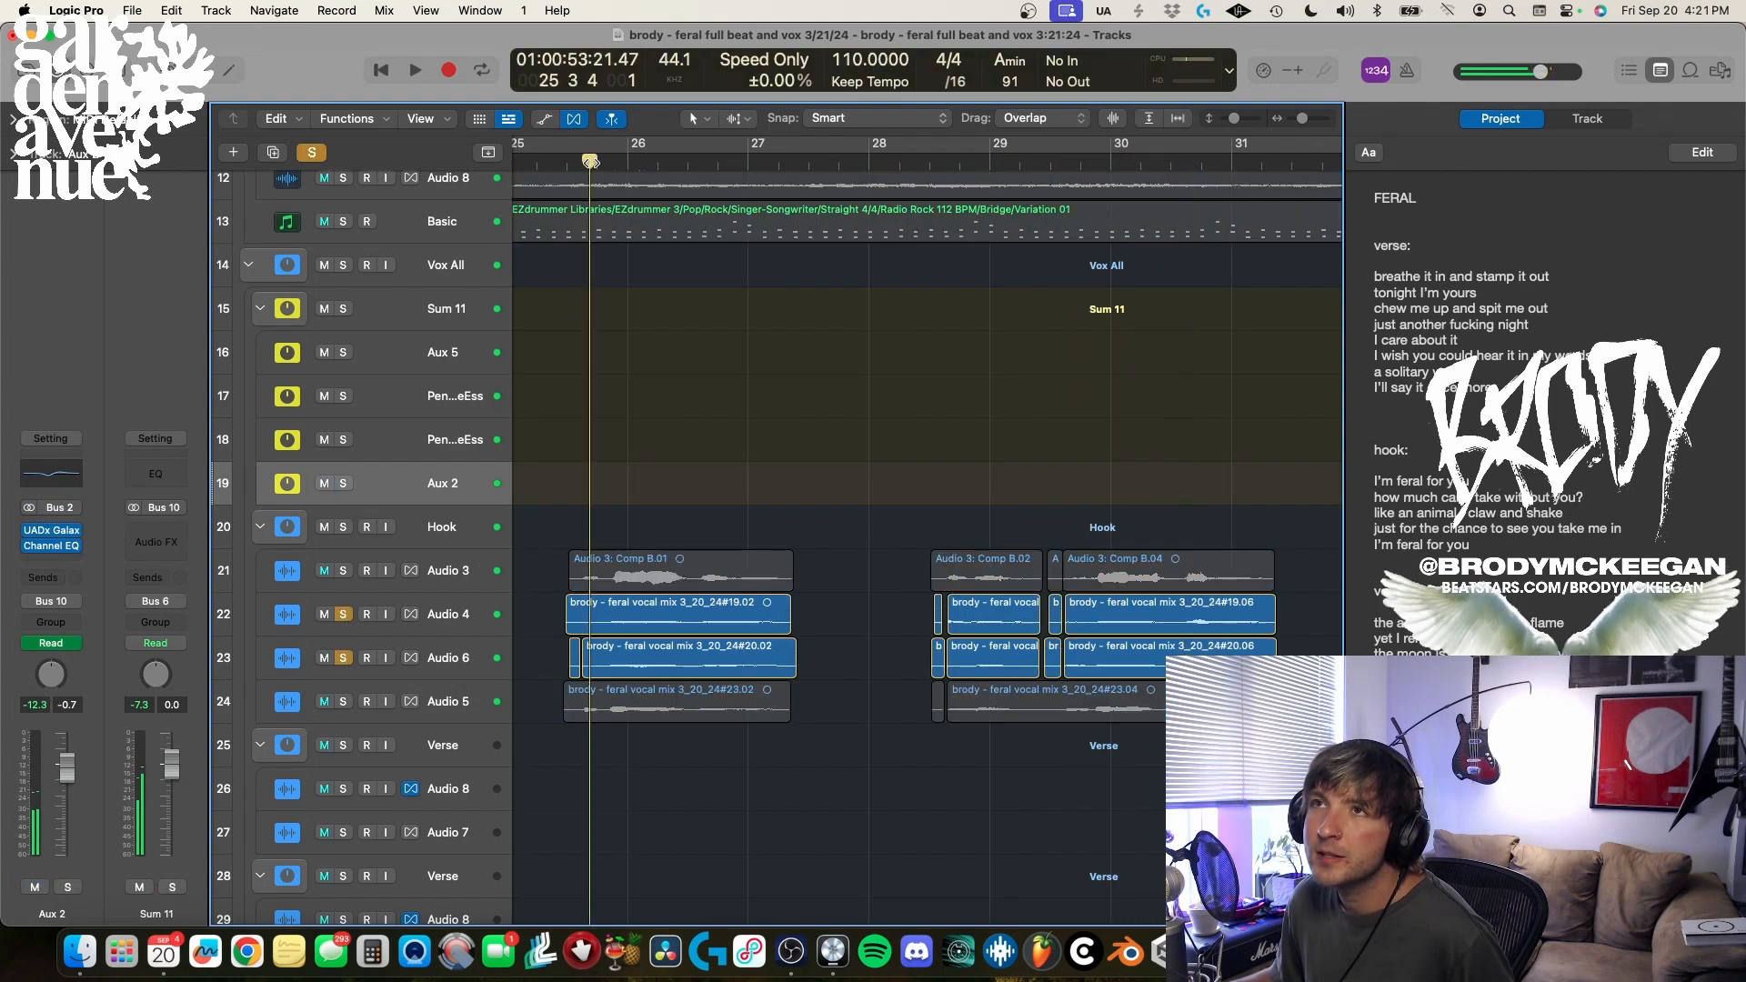
{"action": "key", "text": "space"}
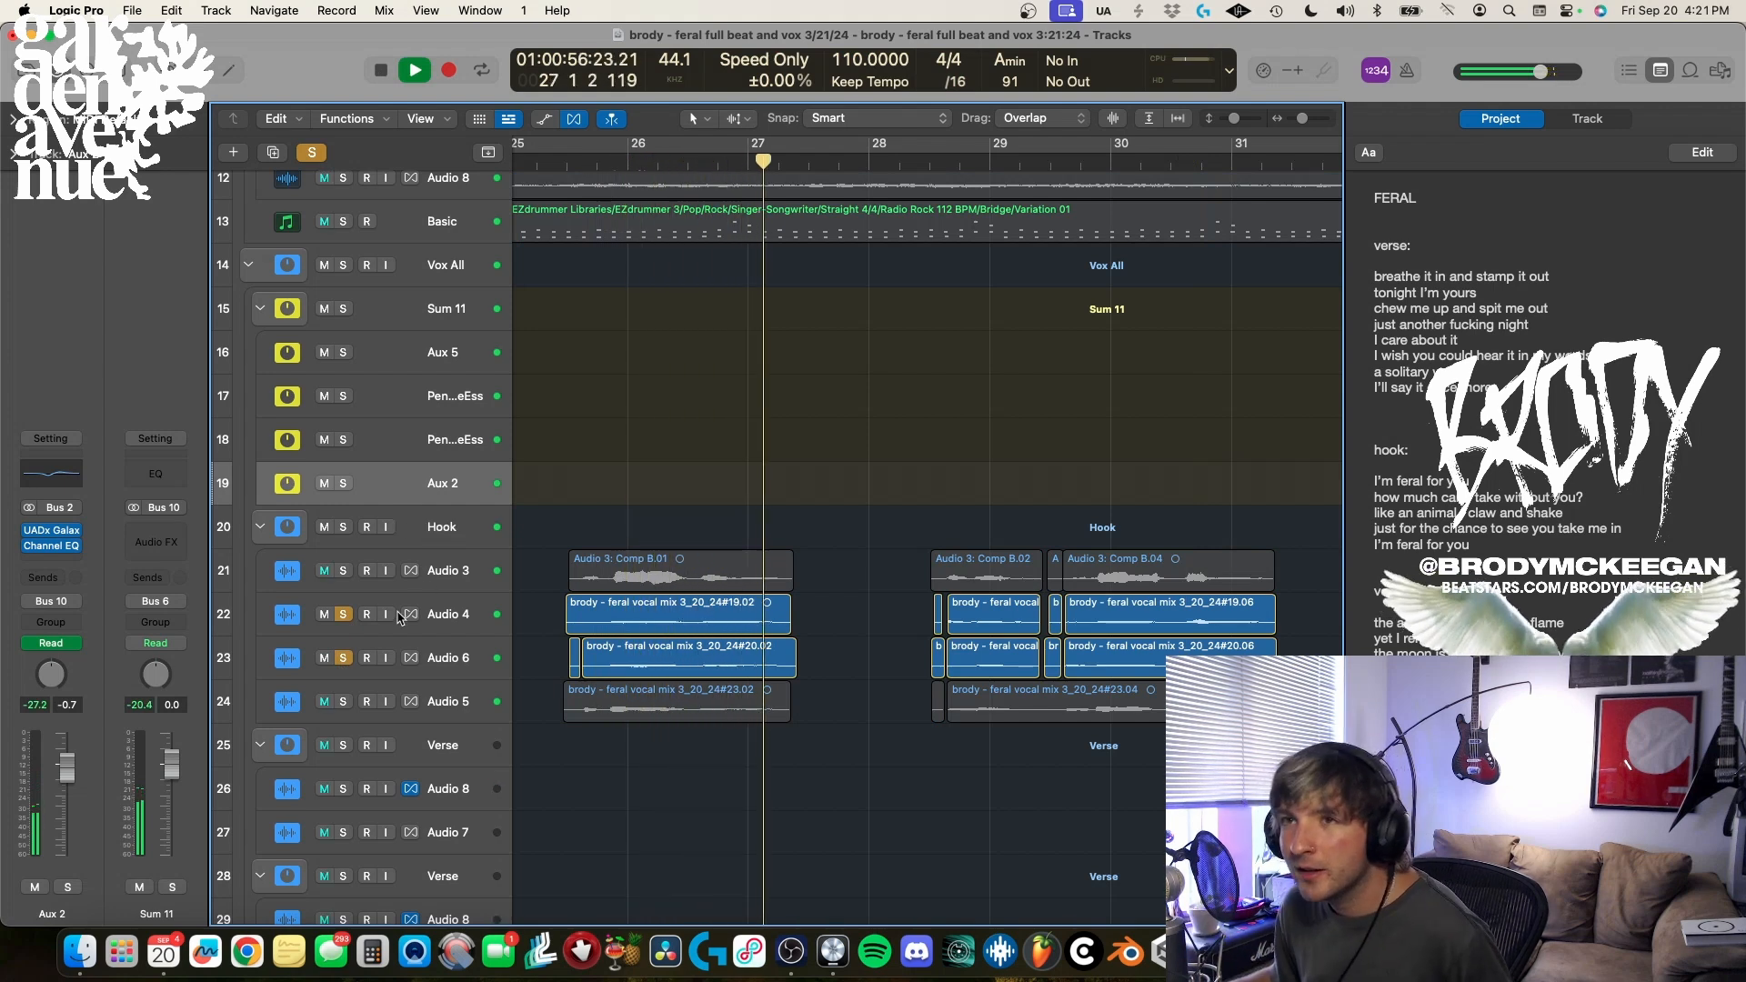
{"action": "key", "text": "space"}
- Unsolo Audio 4 and Audio 6, solo the Hook's Audio 5 track, and play it from late in bar 25 into bar 27
{"action": "left_click_drag", "start_coordinate": [343, 614], "coordinate": [343, 657]}
{"action": "left_click", "coordinate": [343, 701]}
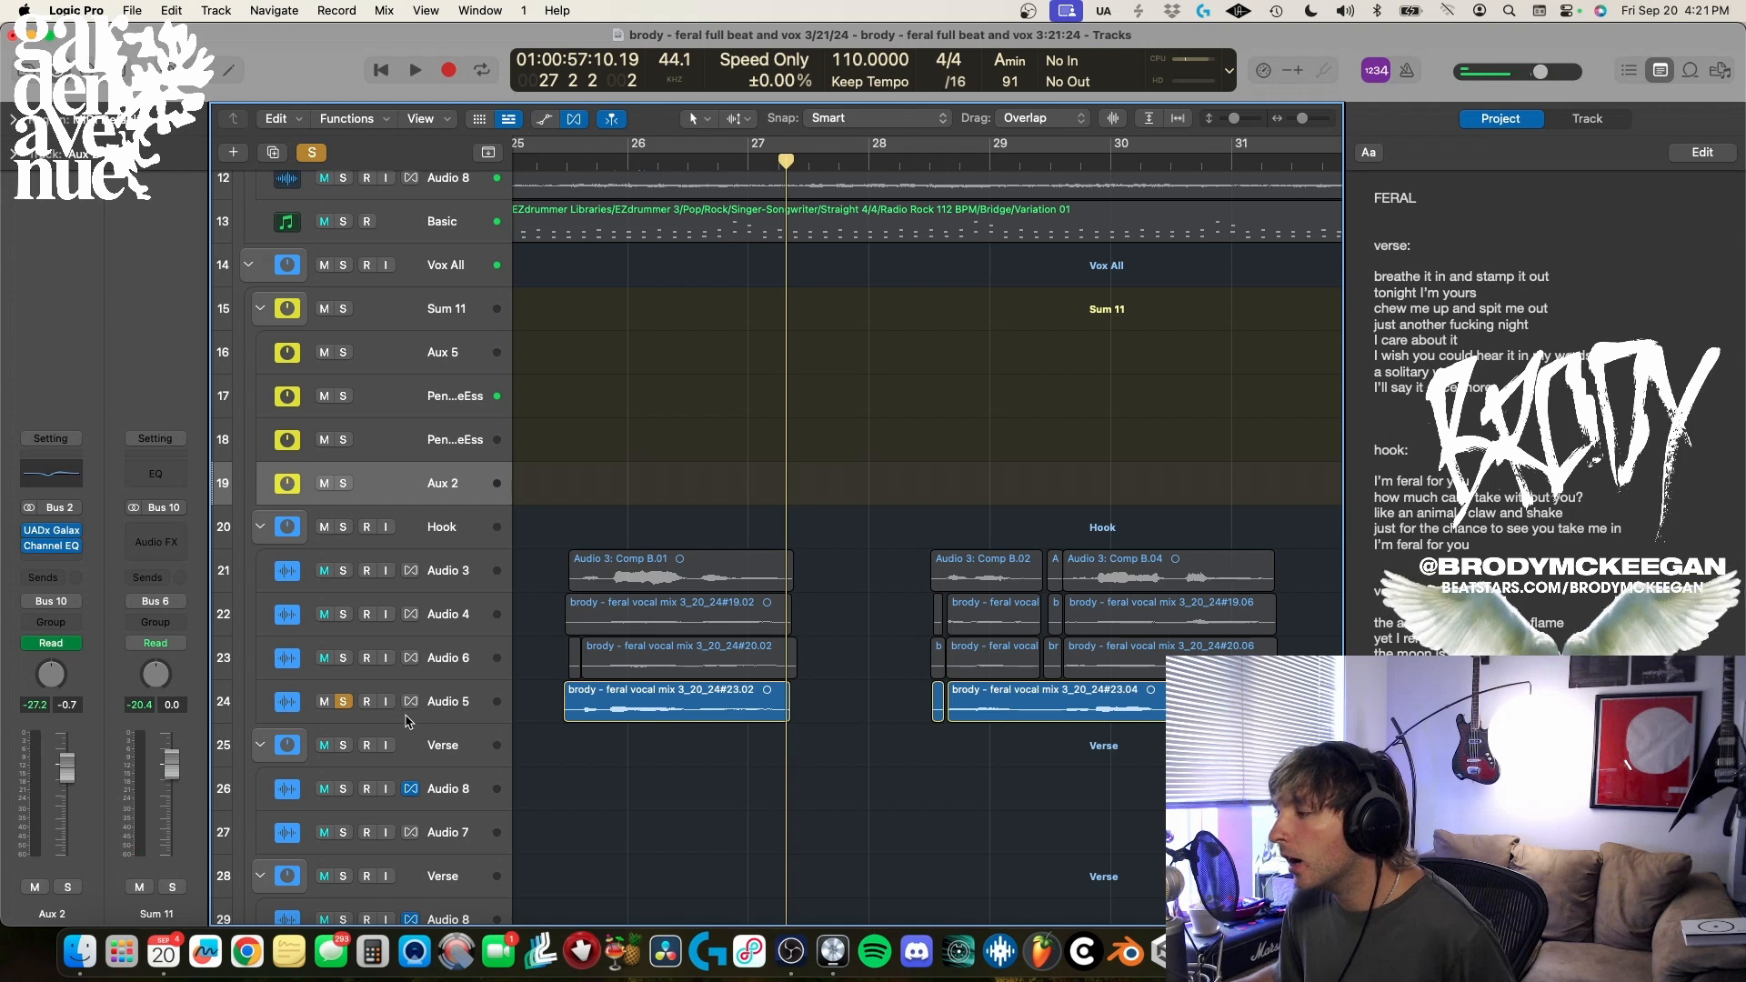
{"action": "left_click", "coordinate": [611, 161]}
{"action": "key", "text": "space"}
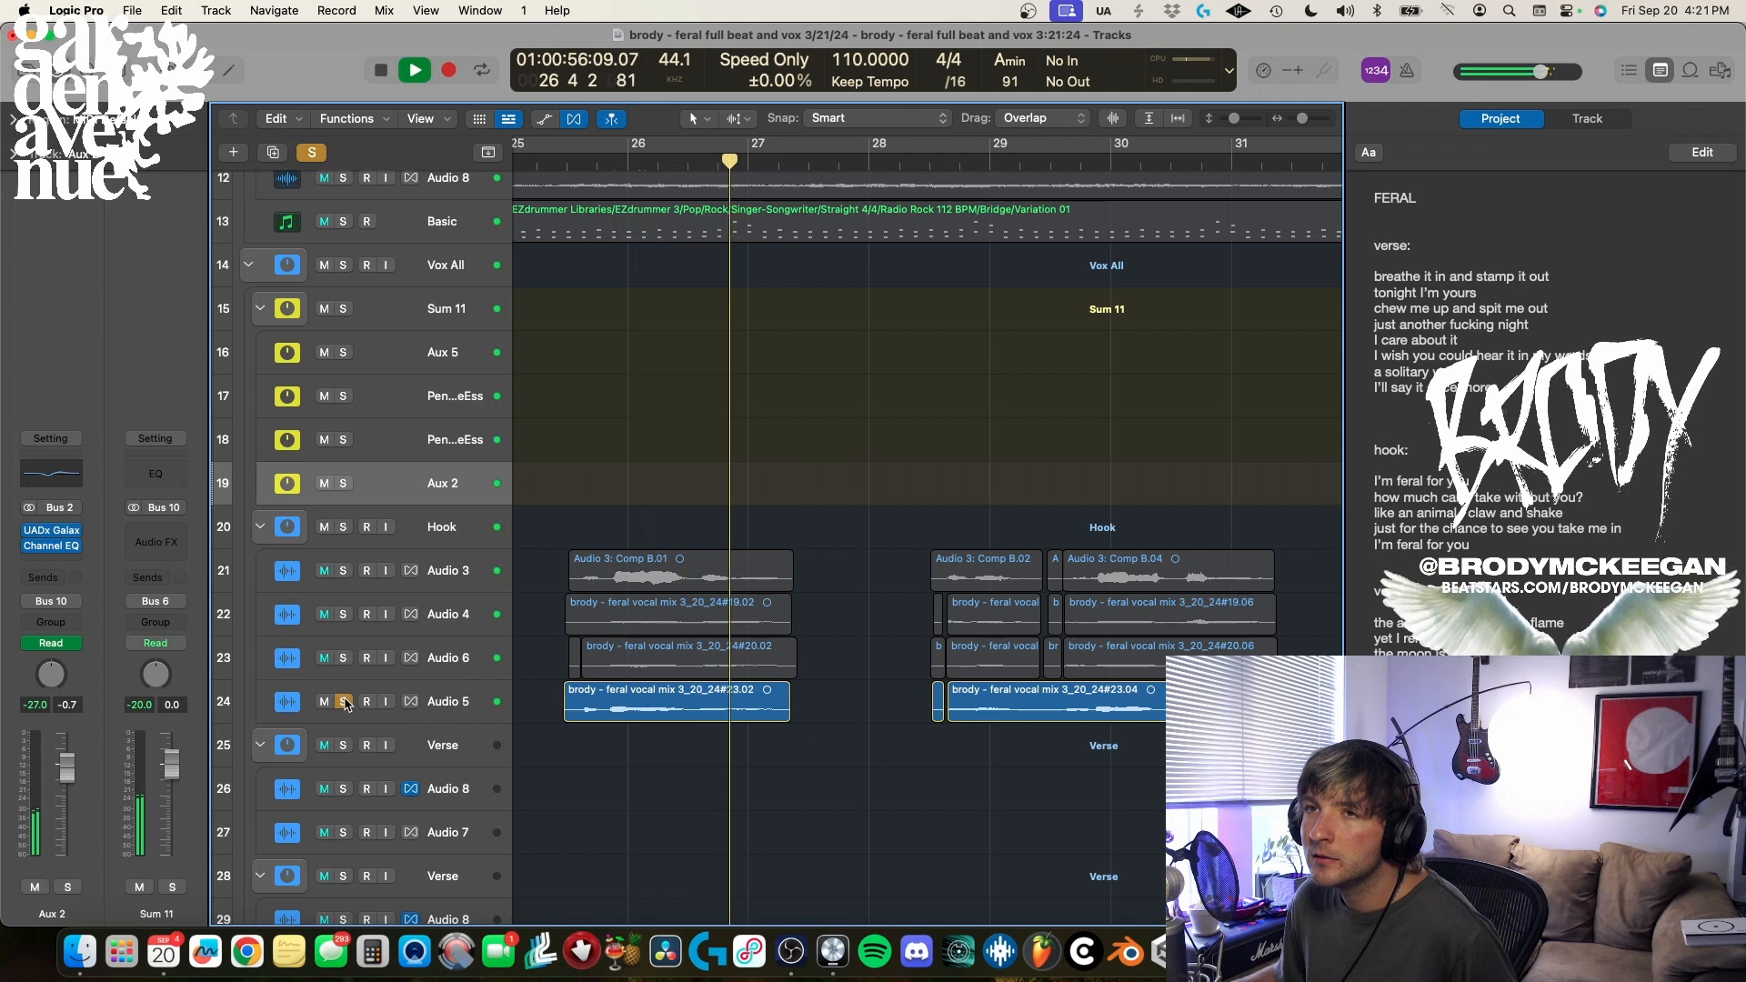
{"action": "key", "text": "space"}
- Unsolo Audio 5 and play the full mix from beat 4 of bar 25, with the whole arrangement in view
{"action": "left_click", "coordinate": [344, 701]}
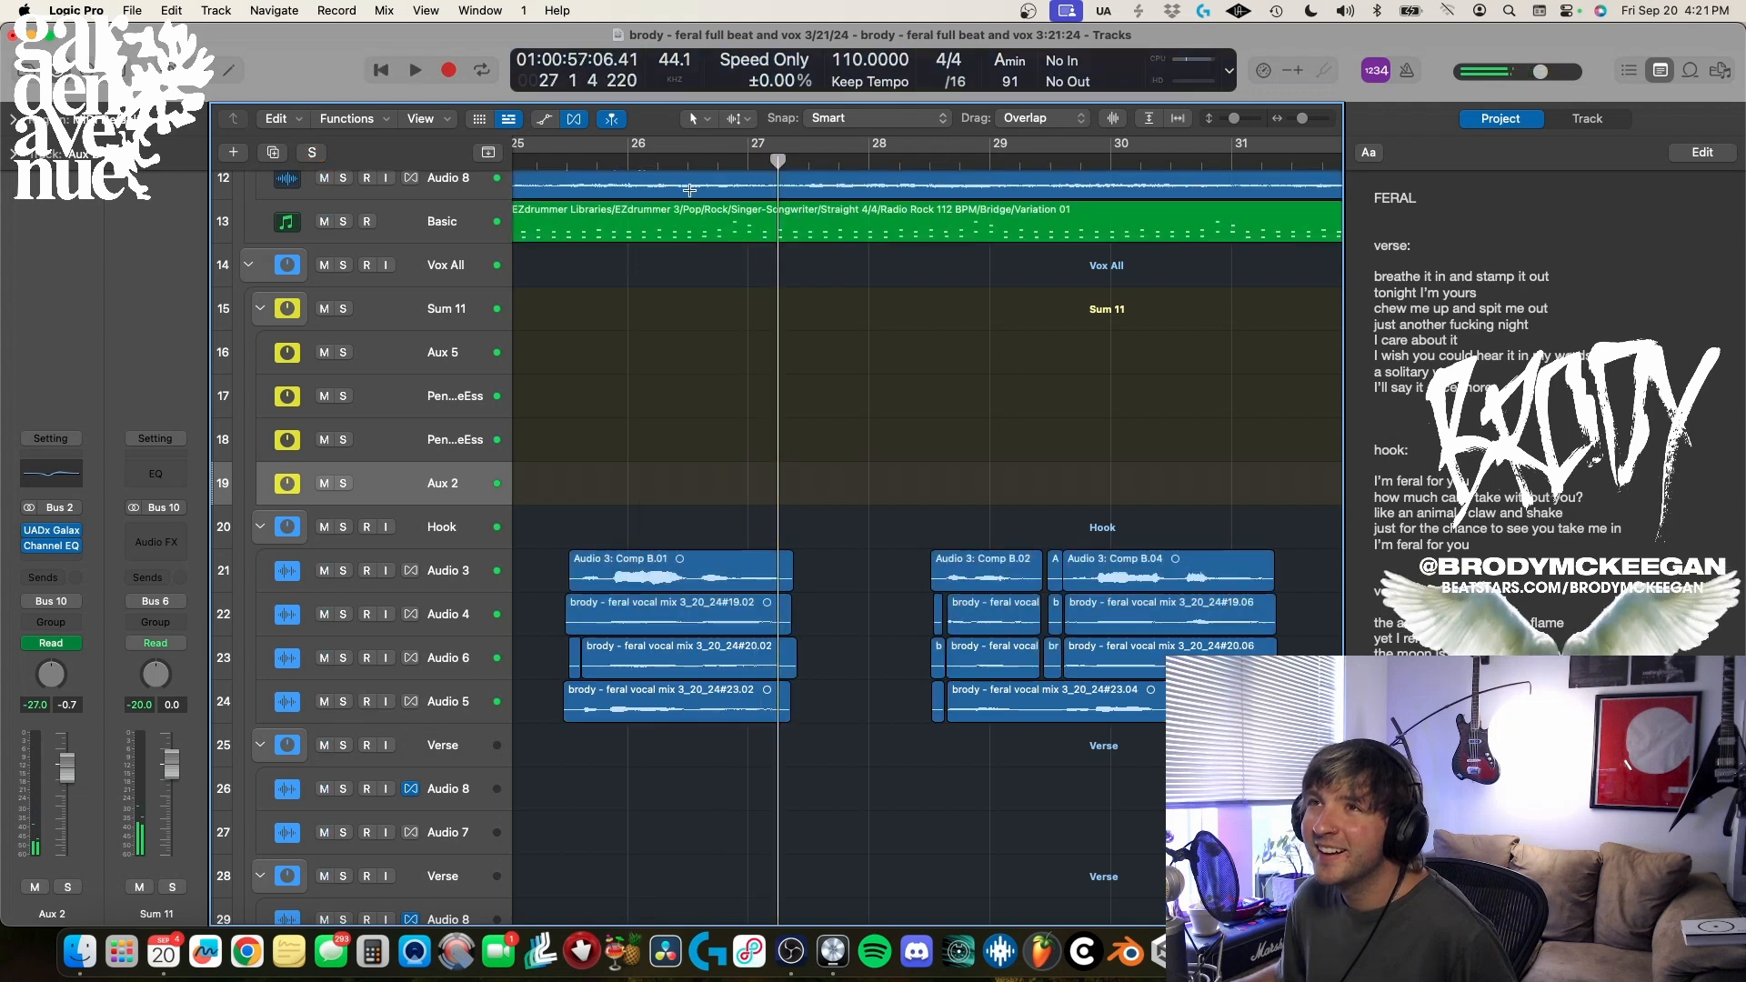
{"action": "left_click", "coordinate": [593, 163]}
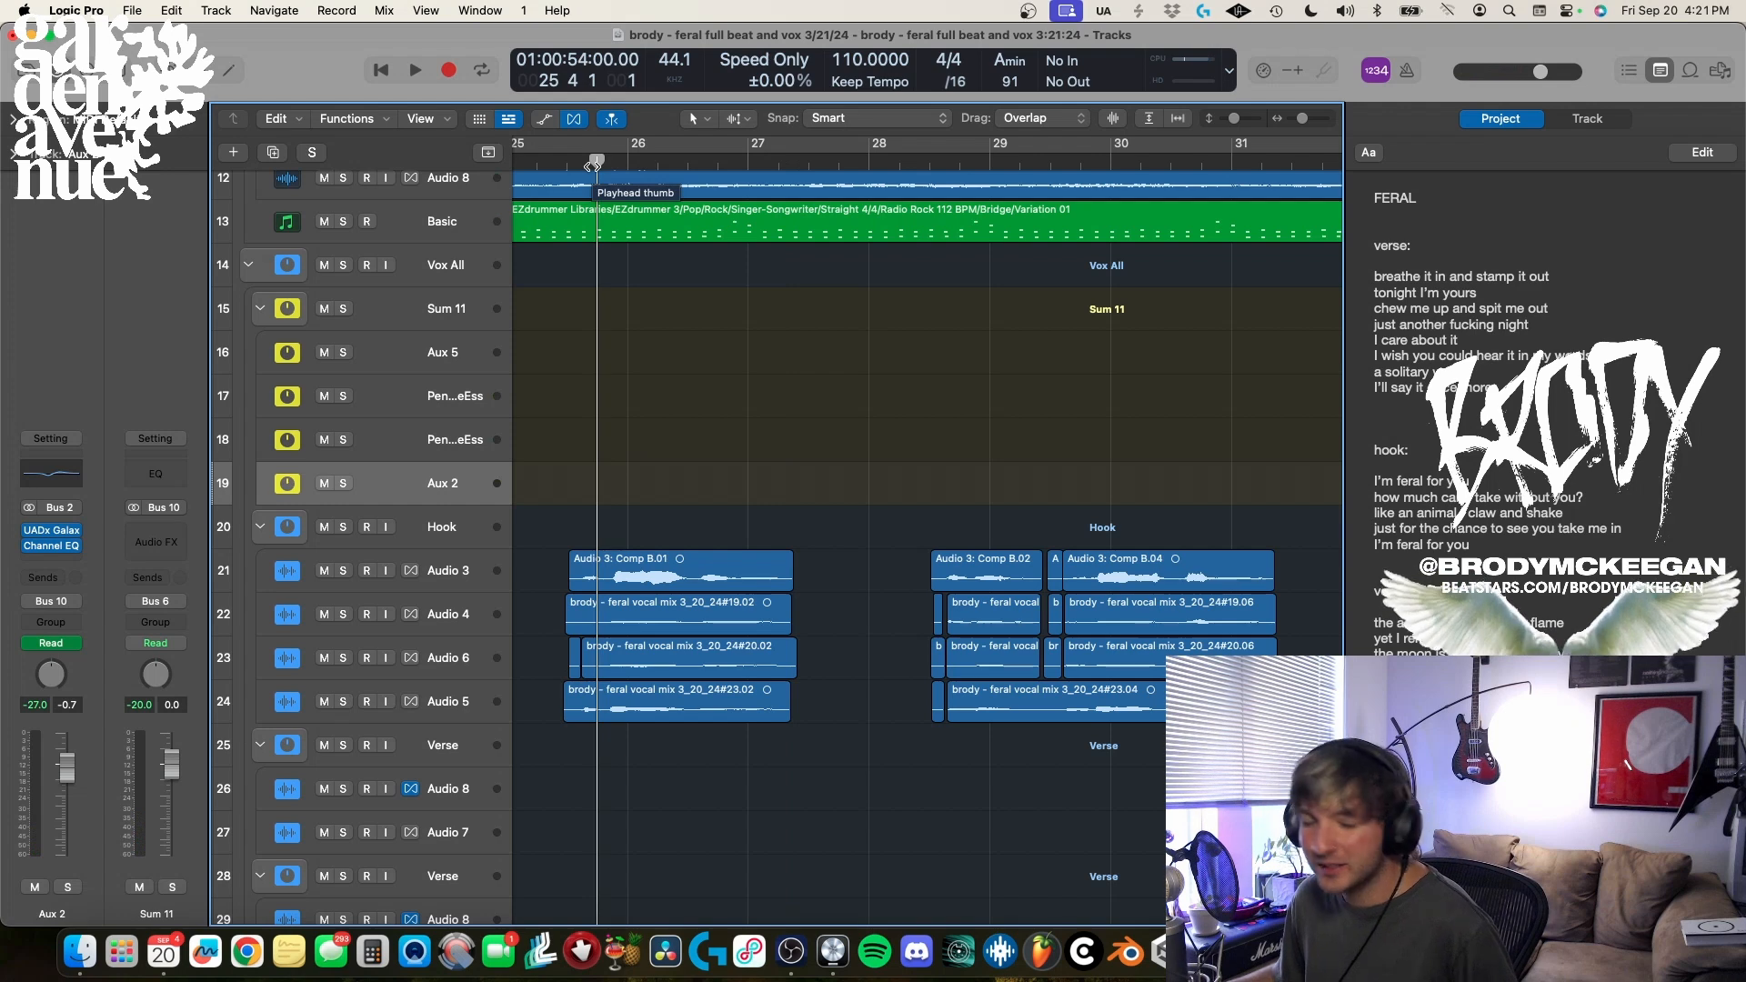
{"action": "key", "text": "space"}
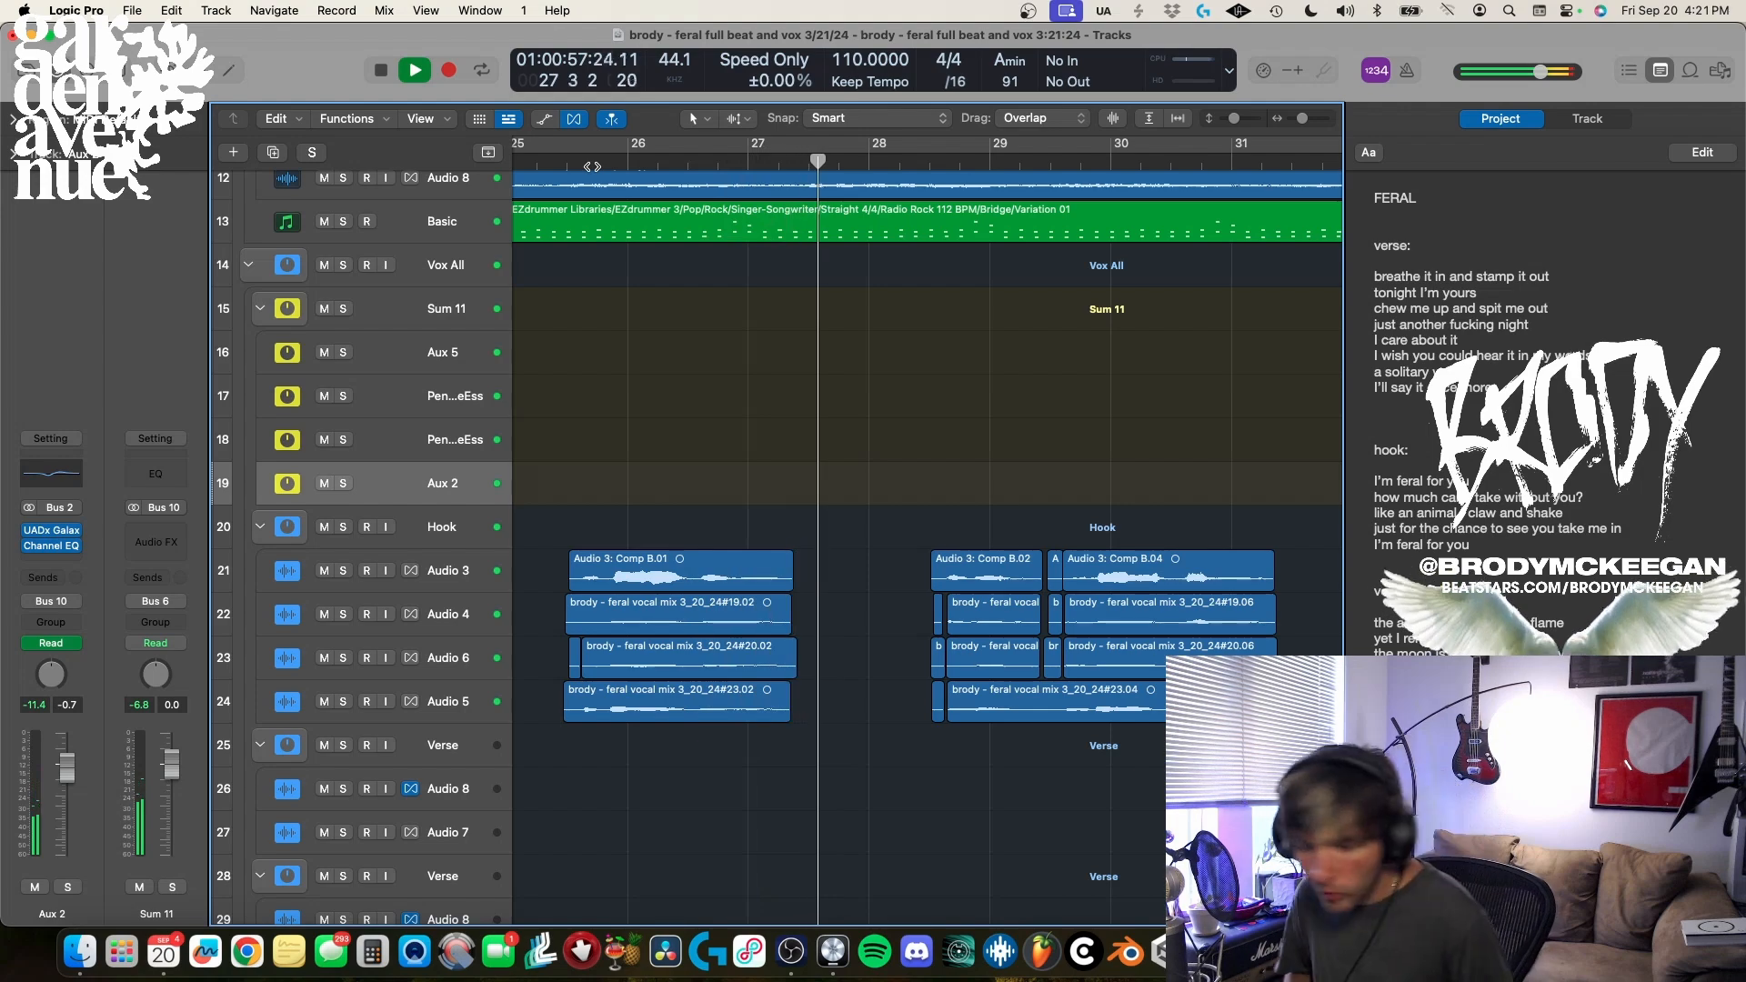
{"action": "left_click", "coordinate": [1066, 421], "text": "ctrl+alt"}
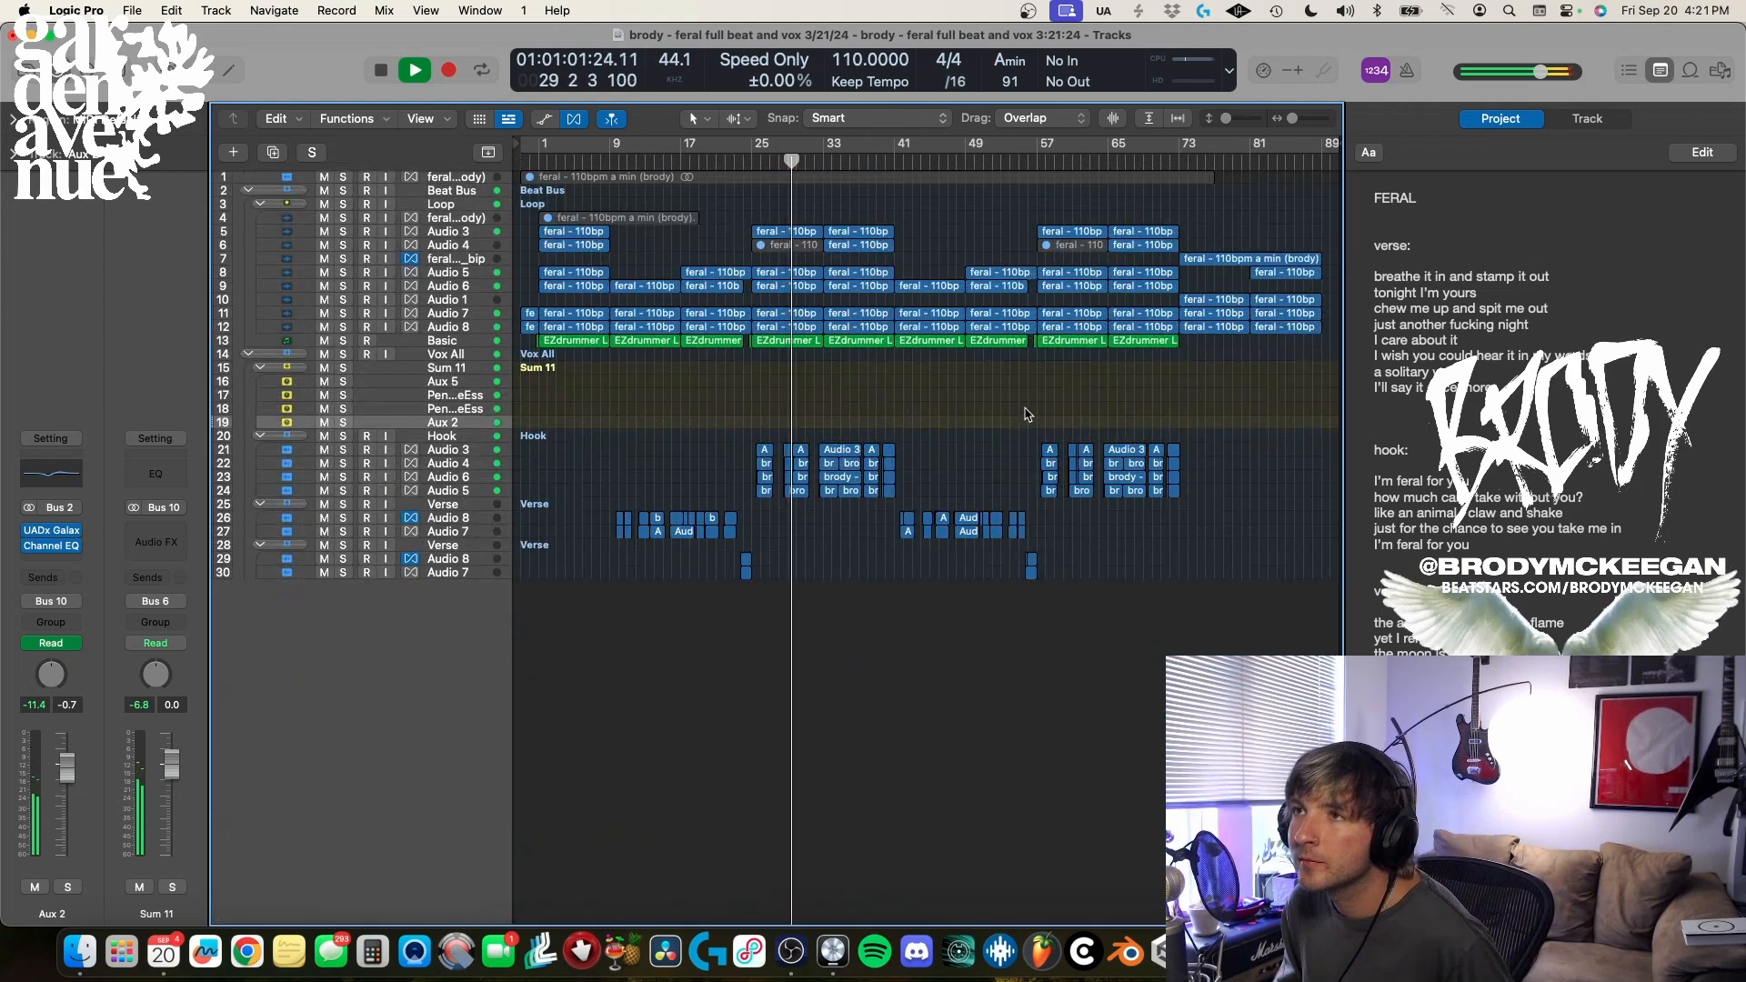
- Stop playback, return the playhead to the project start, and review the send and vocal channel strips in the mixer
{"action": "key", "text": "space"}
{"action": "key", "text": "Return"}
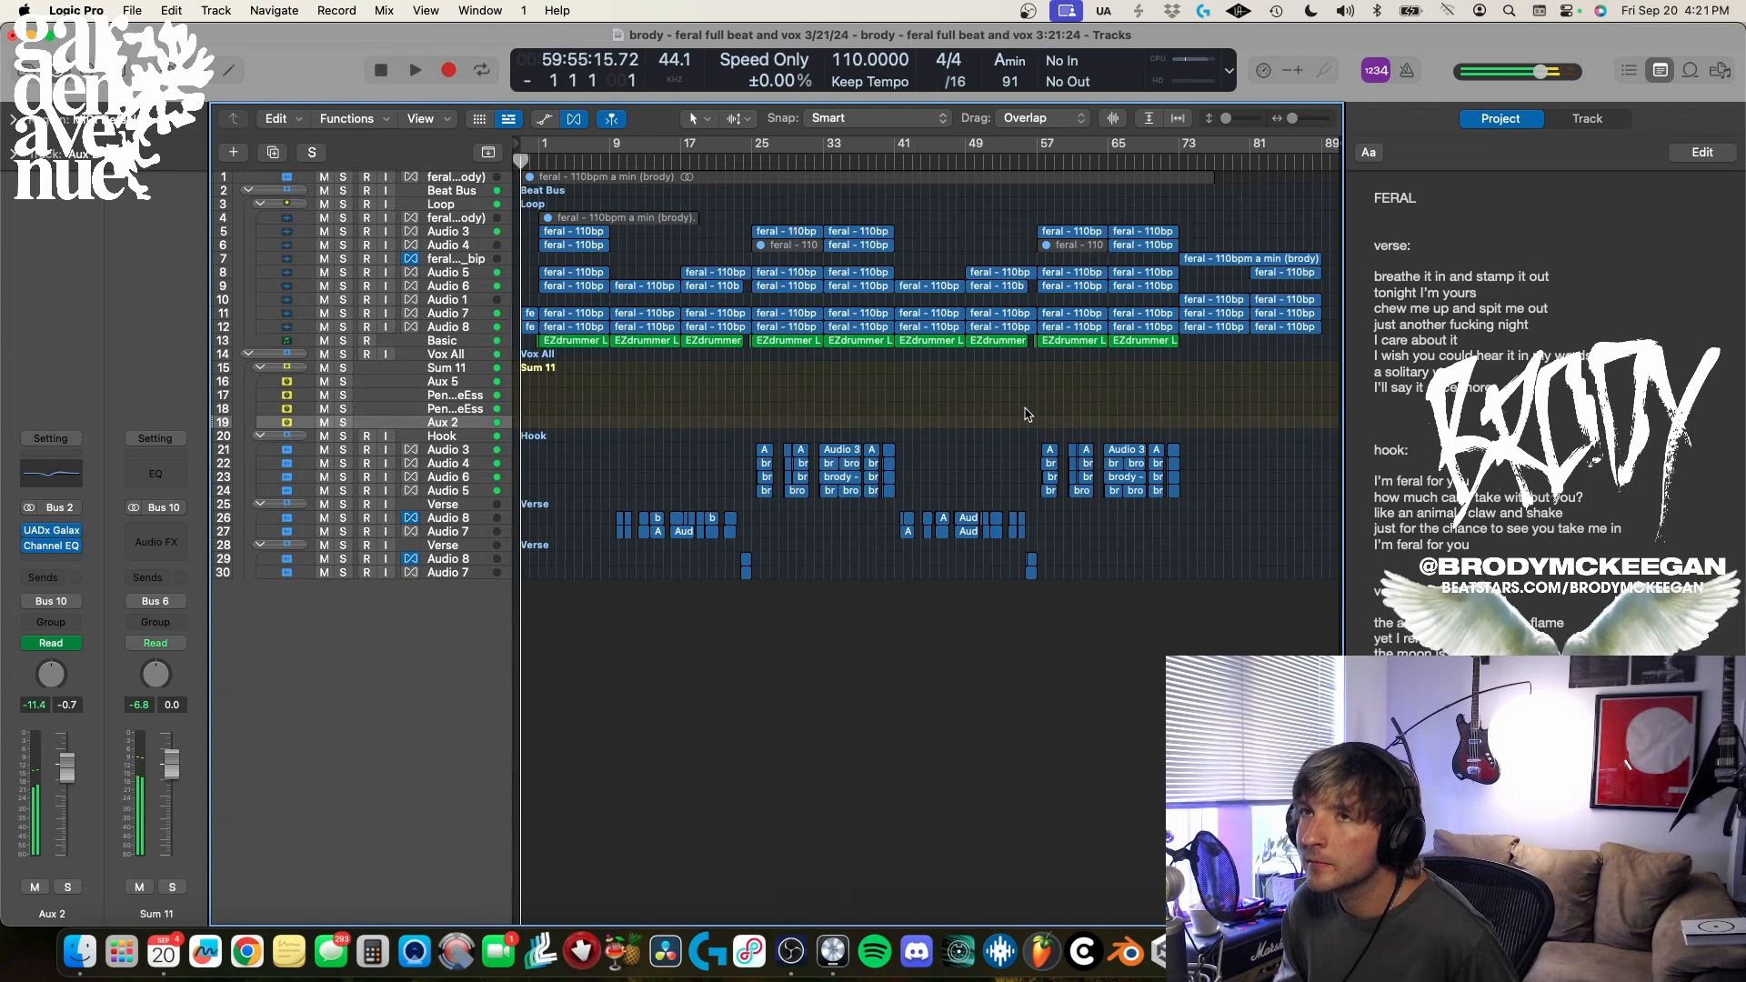
{"action": "key", "text": "x"}
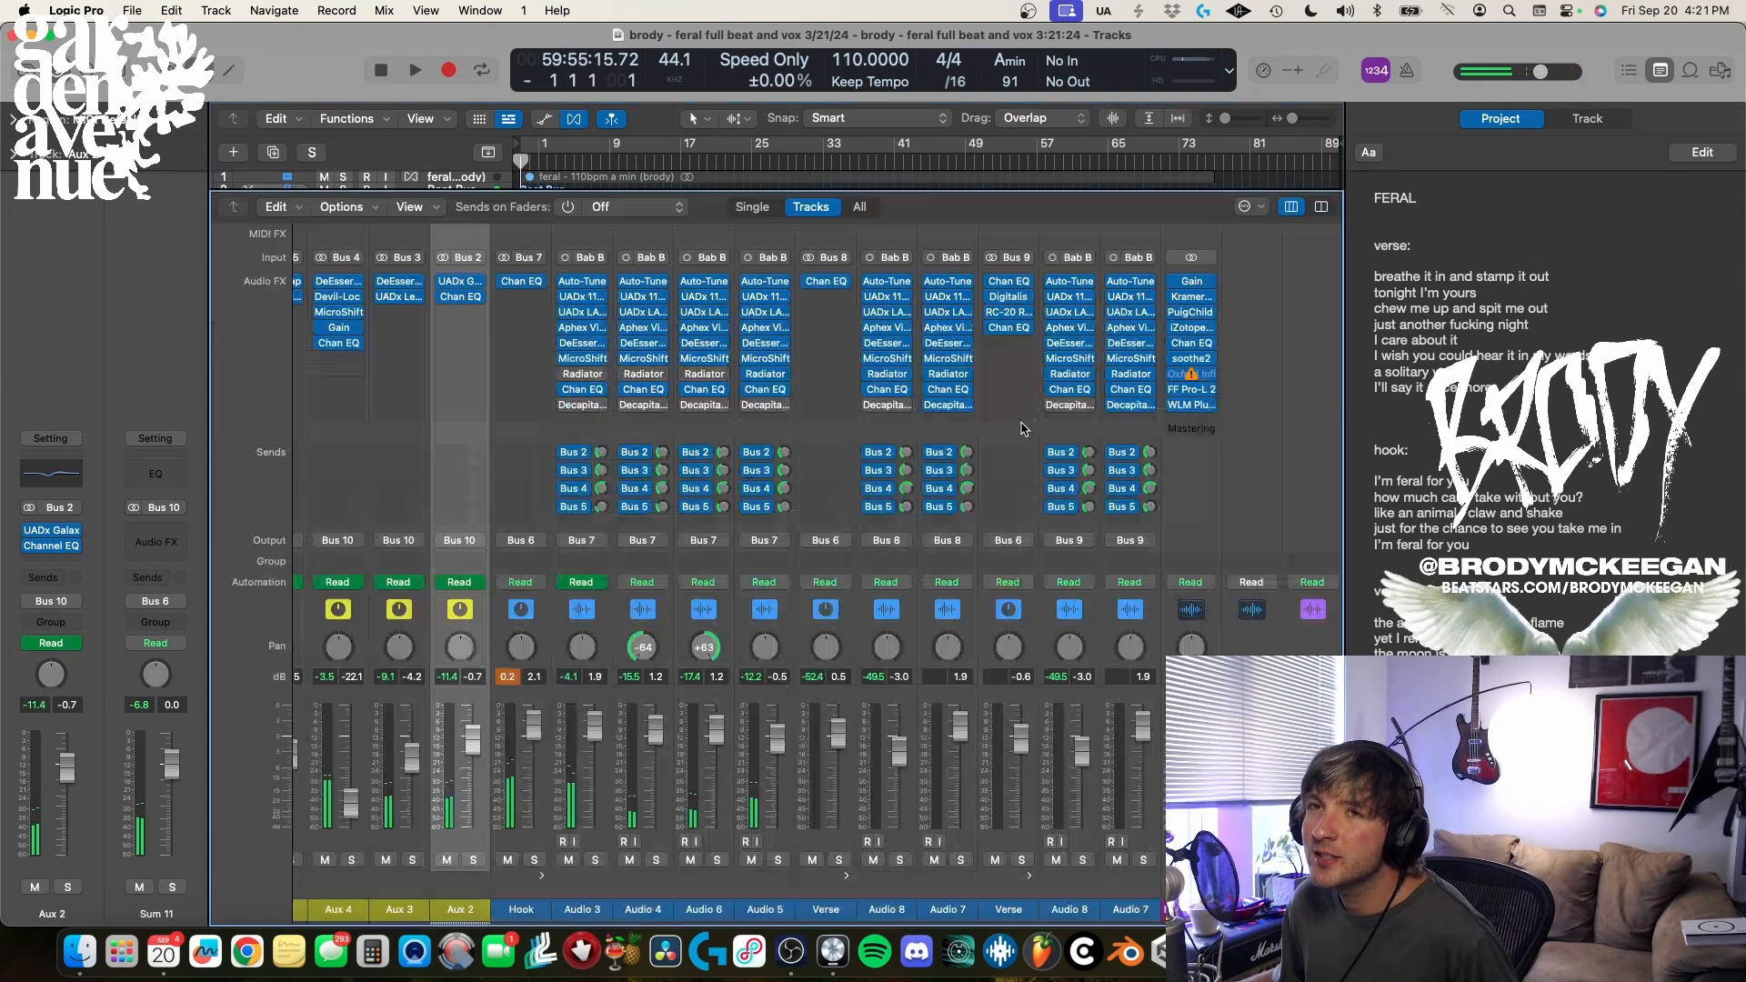
{"action": "key", "text": "x"}
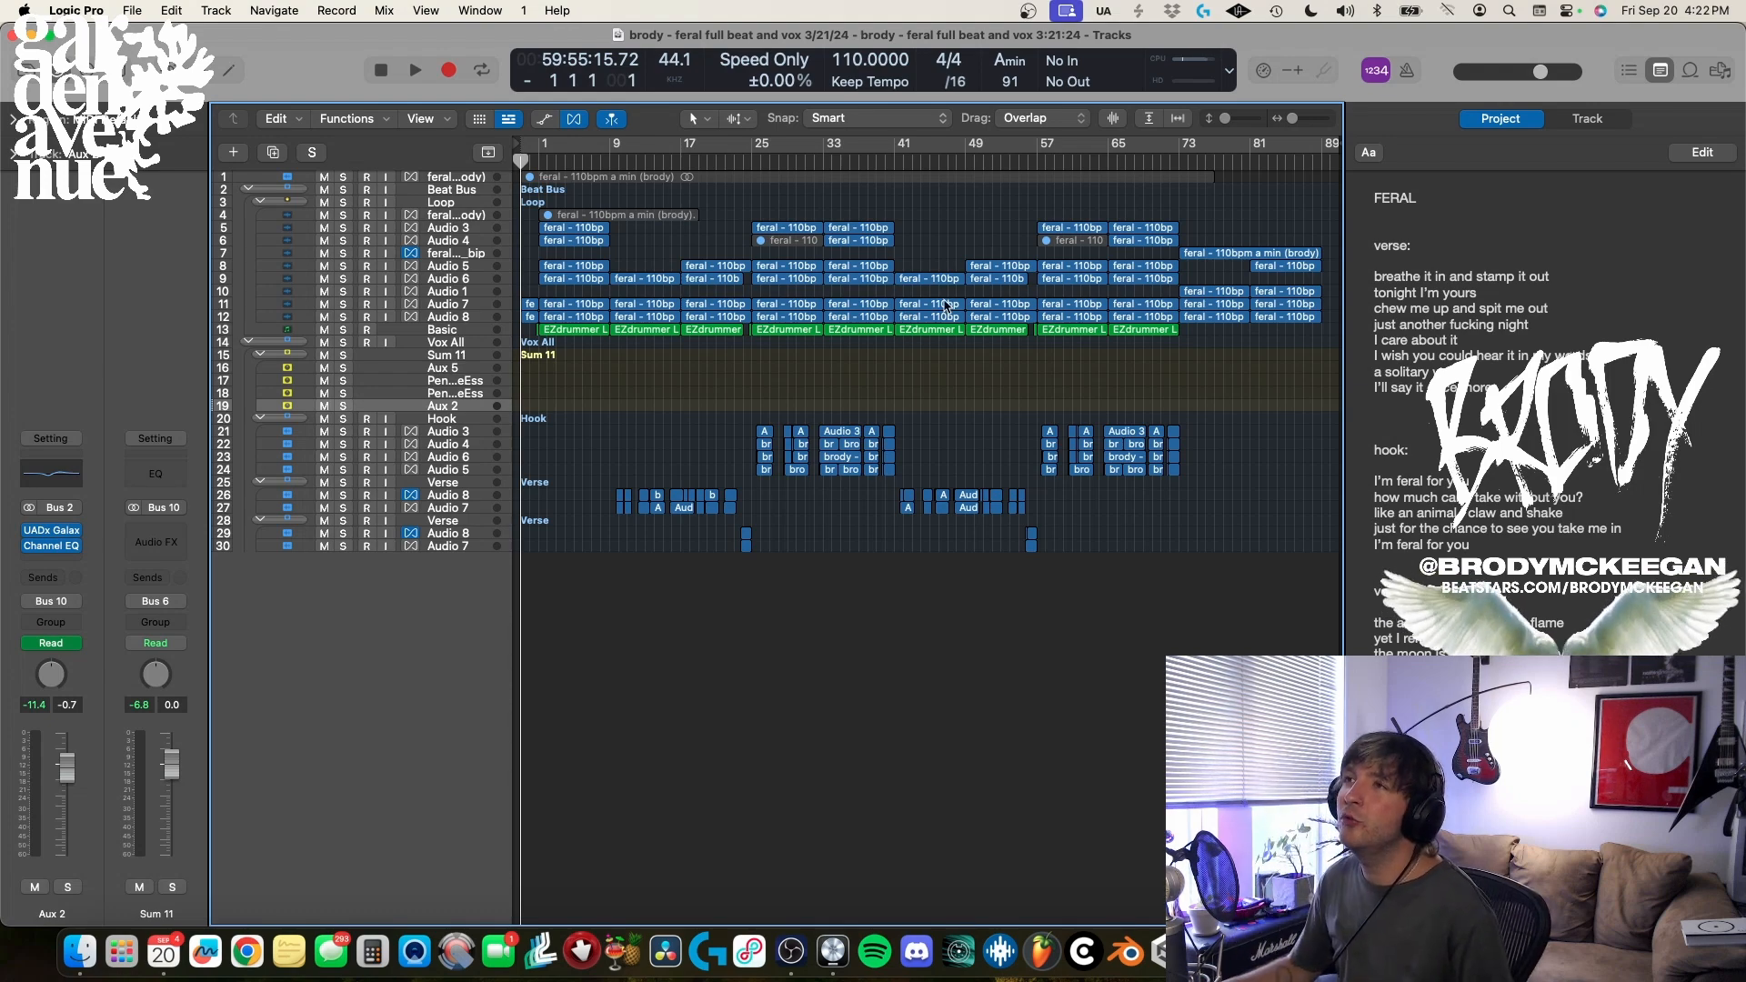
{"action": "scroll", "coordinate": [940, 306], "scroll_direction": "up", "scroll_amount": 10}
{"action": "scroll", "coordinate": [940, 321], "scroll_direction": "up", "scroll_amount": 8}
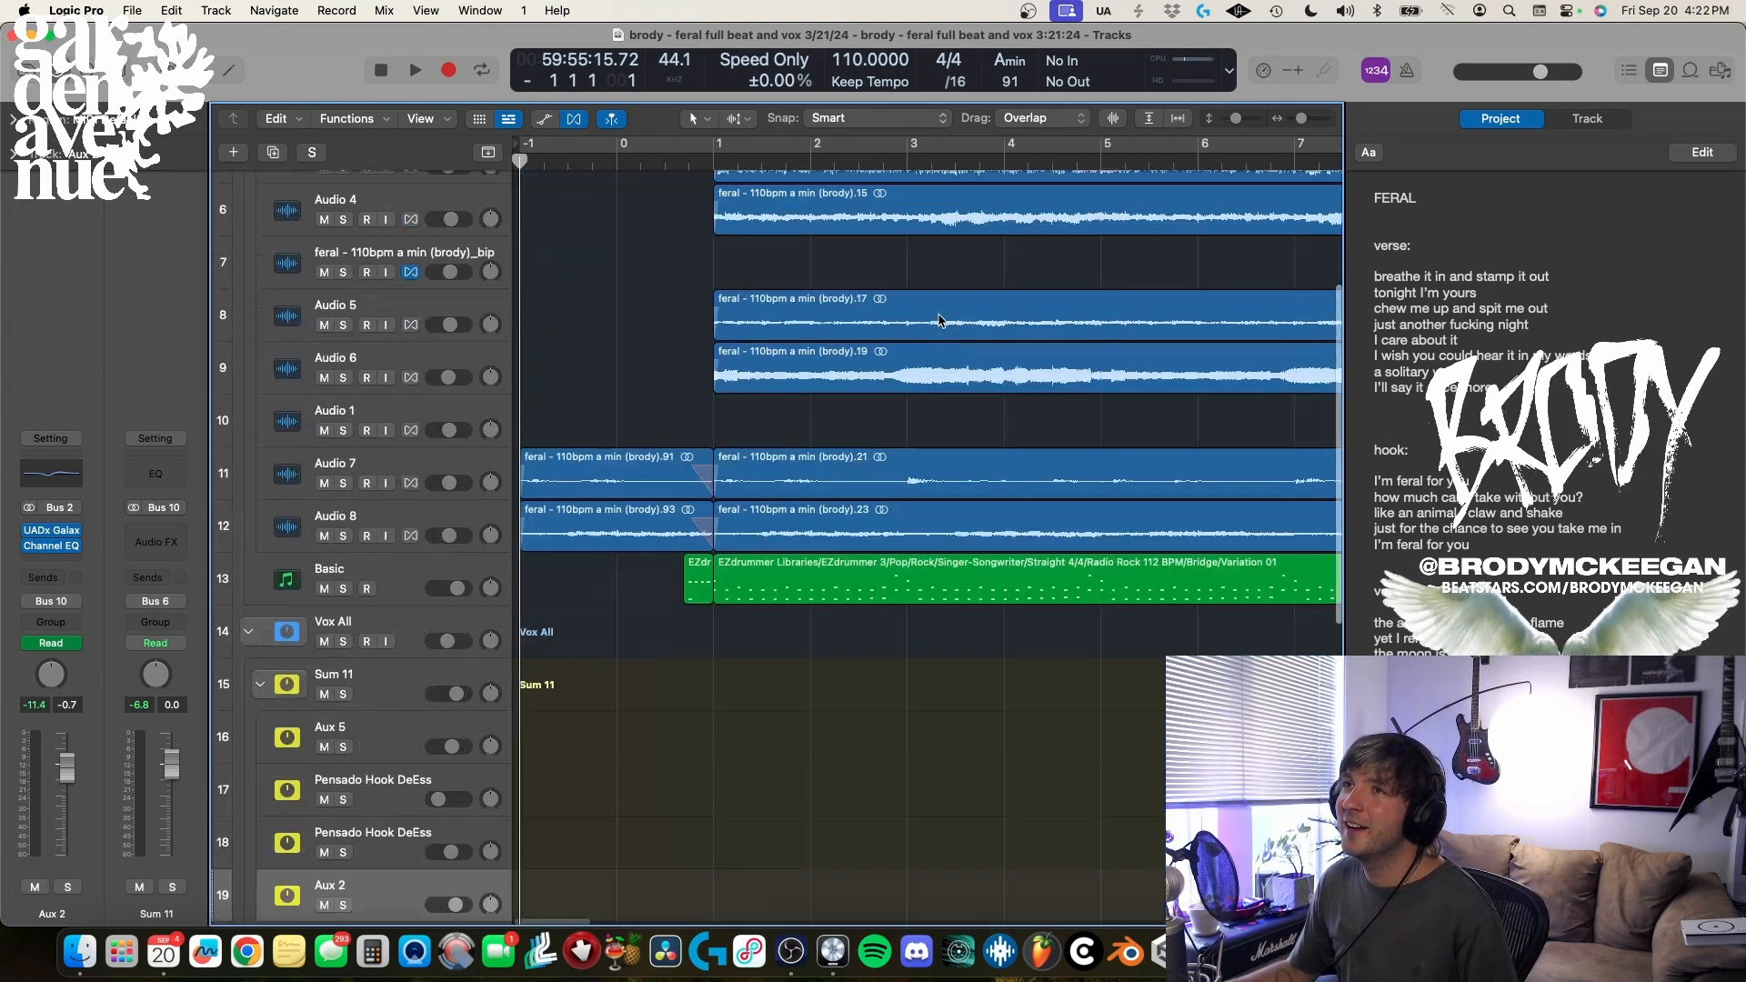
{"action": "scroll", "coordinate": [699, 378], "scroll_direction": "down", "scroll_amount": 10}
{"action": "scroll", "coordinate": [698, 377], "scroll_direction": "down", "scroll_amount": 10}
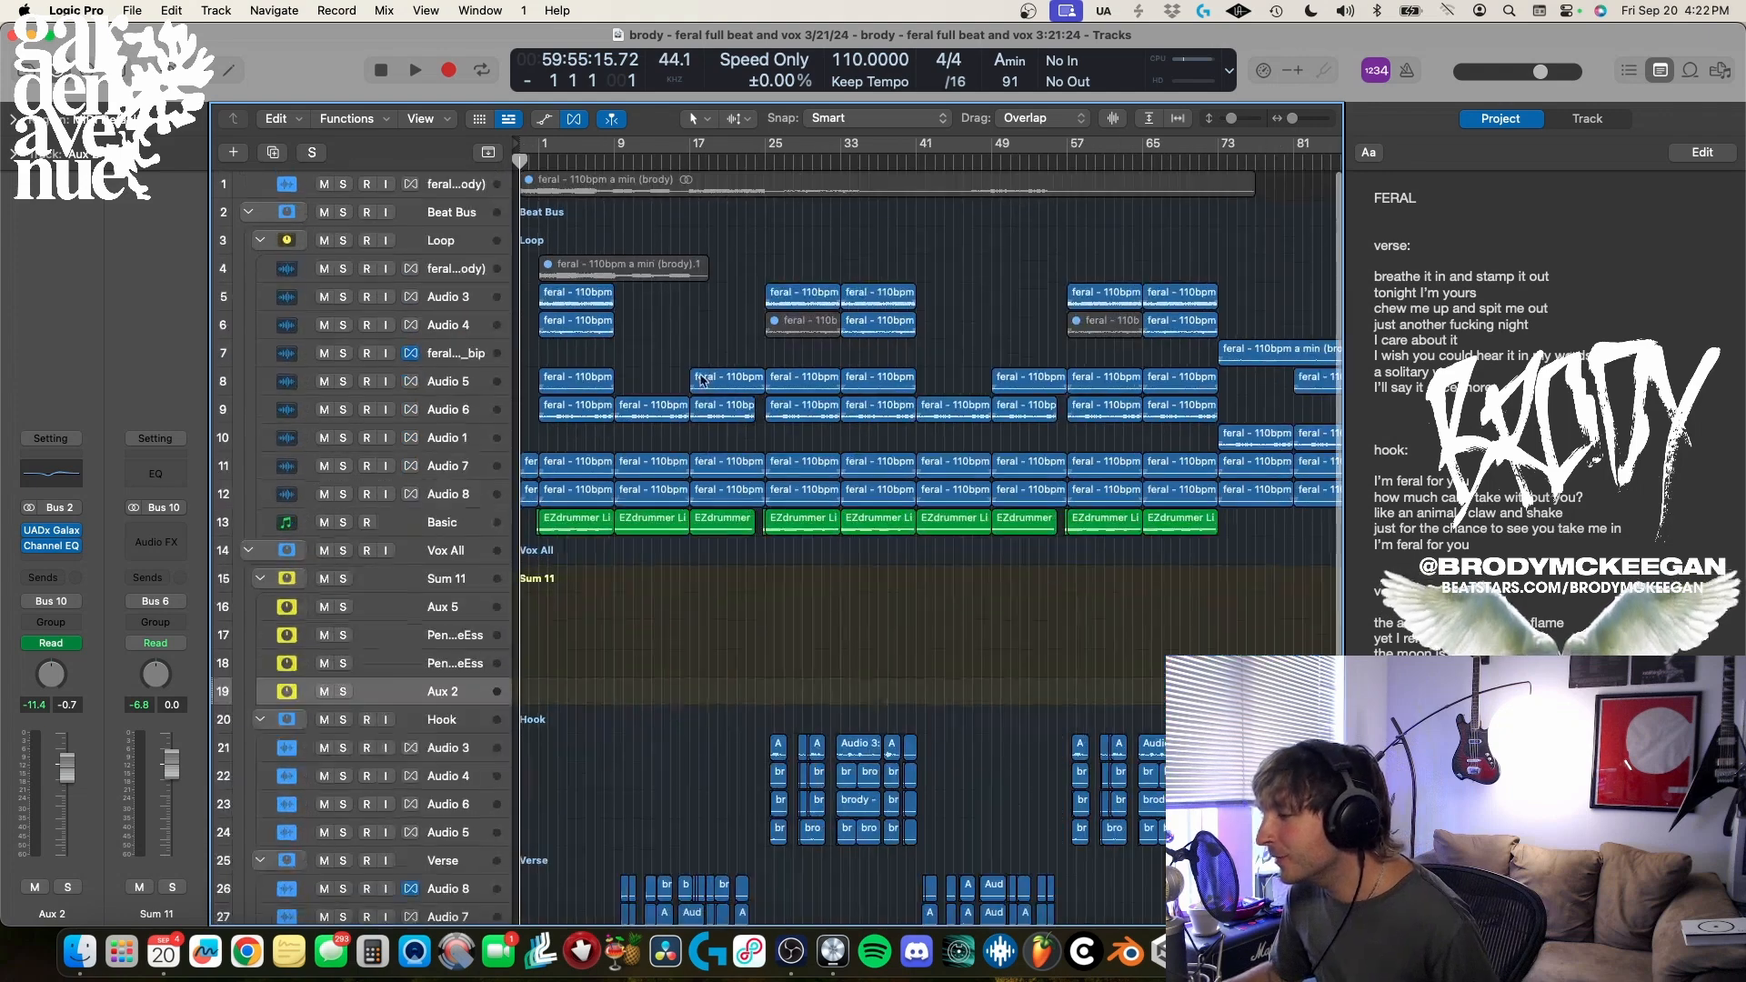
{"action": "scroll", "coordinate": [714, 374], "scroll_direction": "up", "scroll_amount": 2}
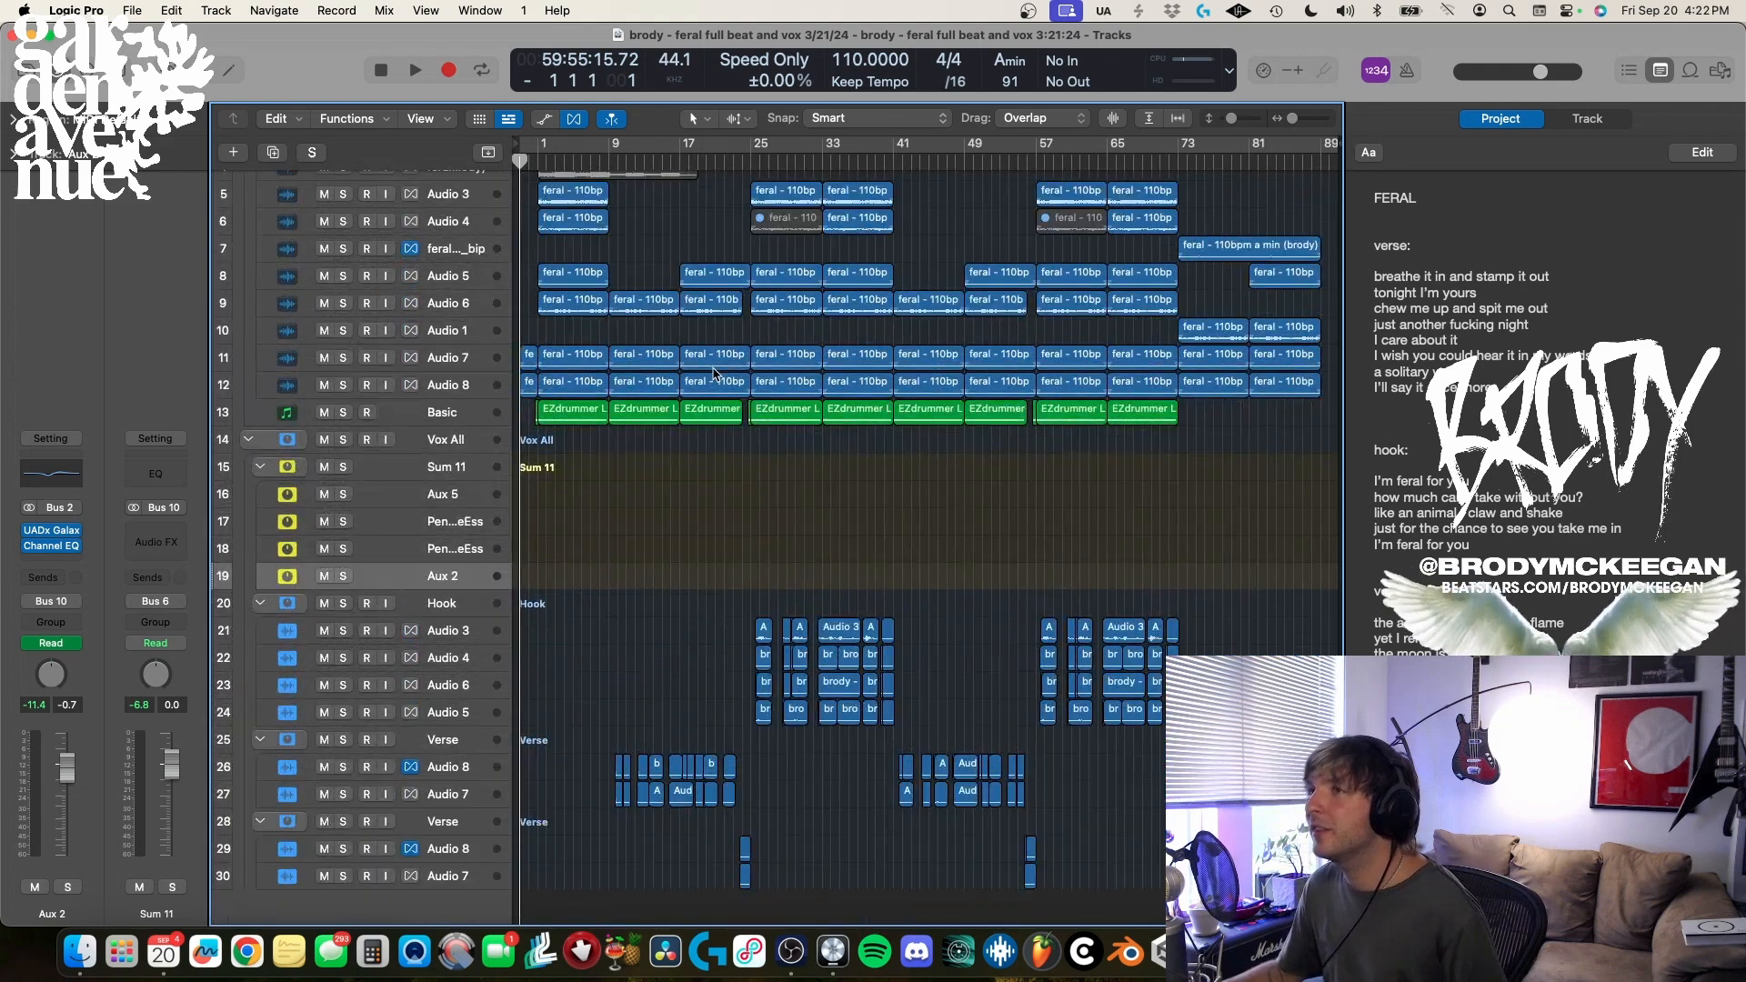